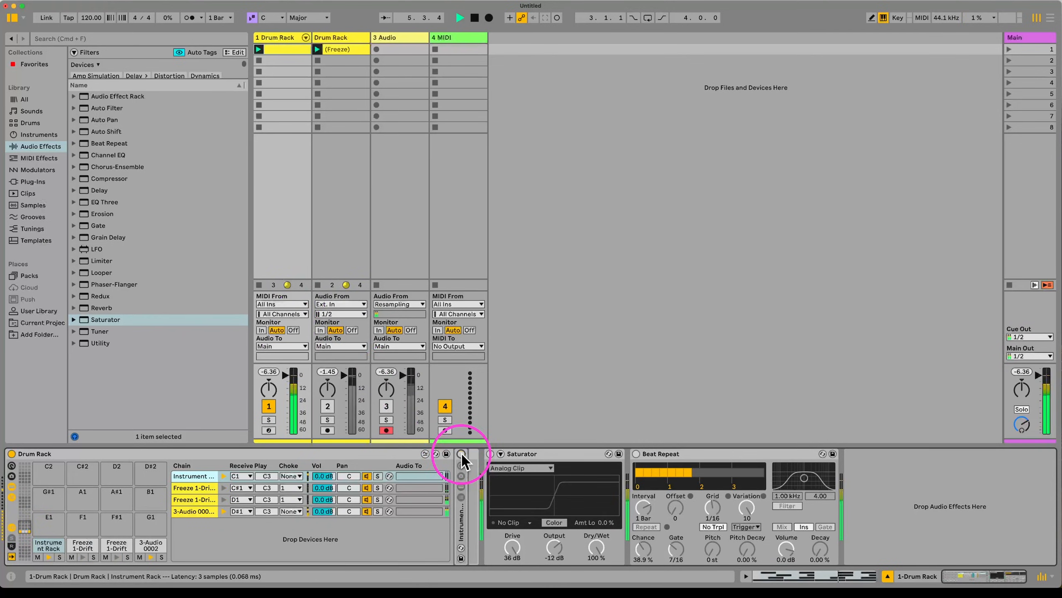
# Step: Switch on the Instrument Rack and Saturator and set the tempo to 81 BPM
pyautogui.click(462, 455)
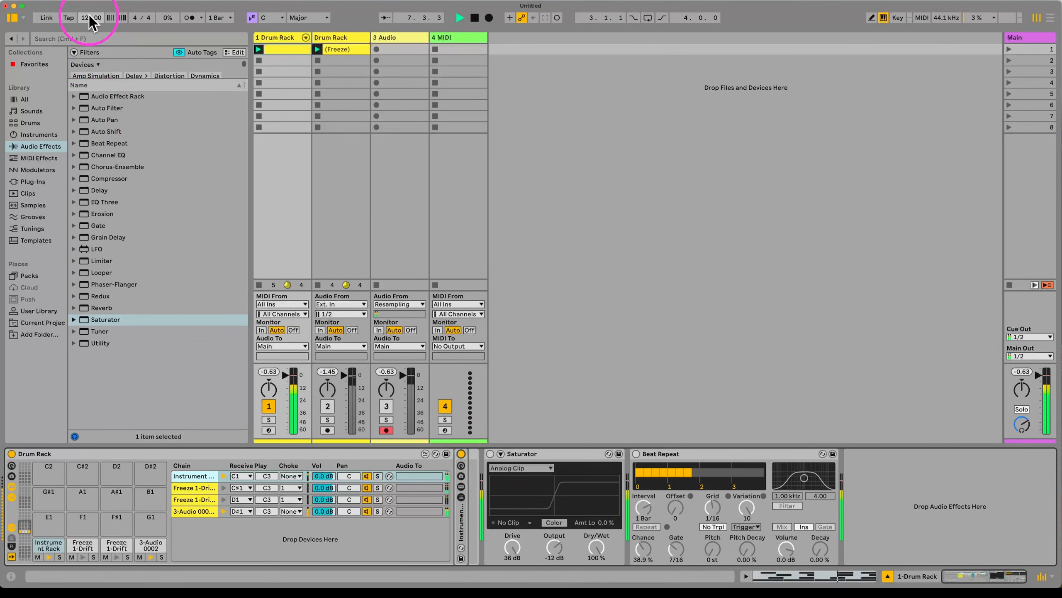
pyautogui.moveTo(89, 16); pyautogui.dragTo(89, 31)
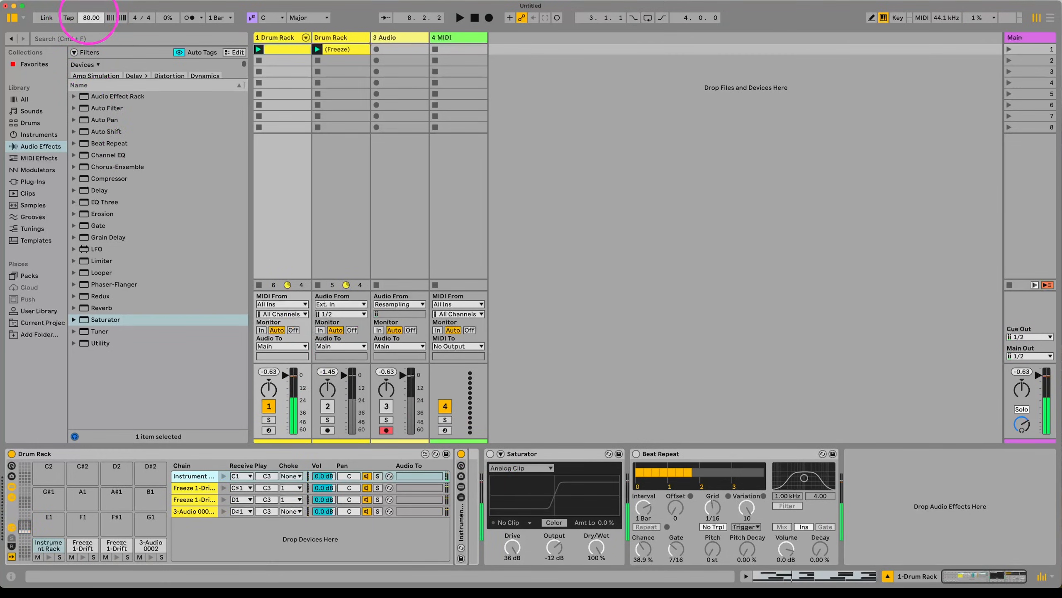
pyautogui.click(491, 452)
pyautogui.click(490, 452)
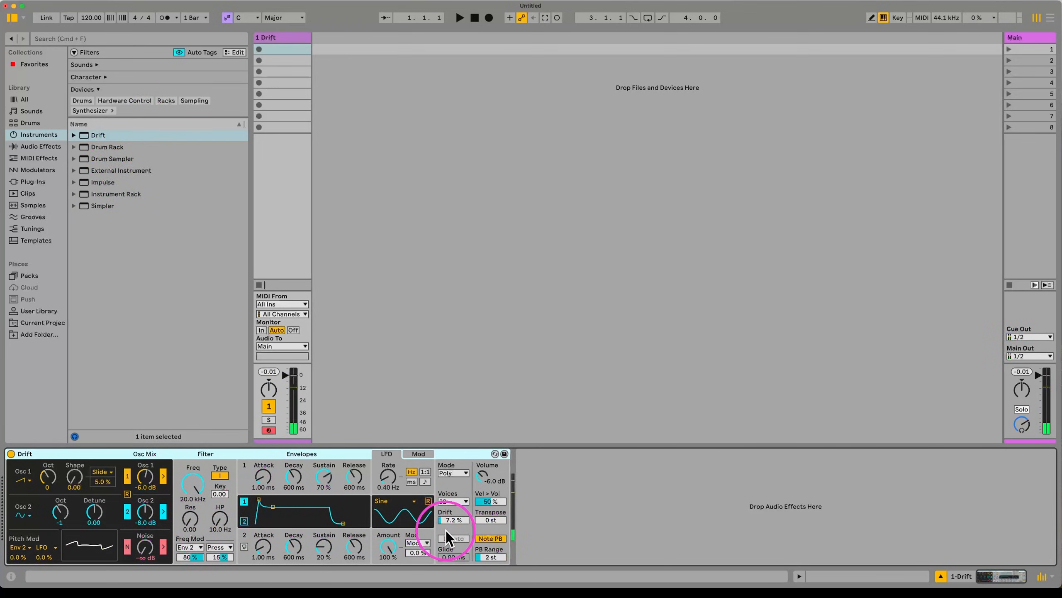
# Step: Give Drift more Env 2 pitch modulation, a shorter Env 2 decay, a 20 Hz cutoff and a sine Osc 1
pyautogui.moveTo(19, 557); pyautogui.dragTo(21, 557)
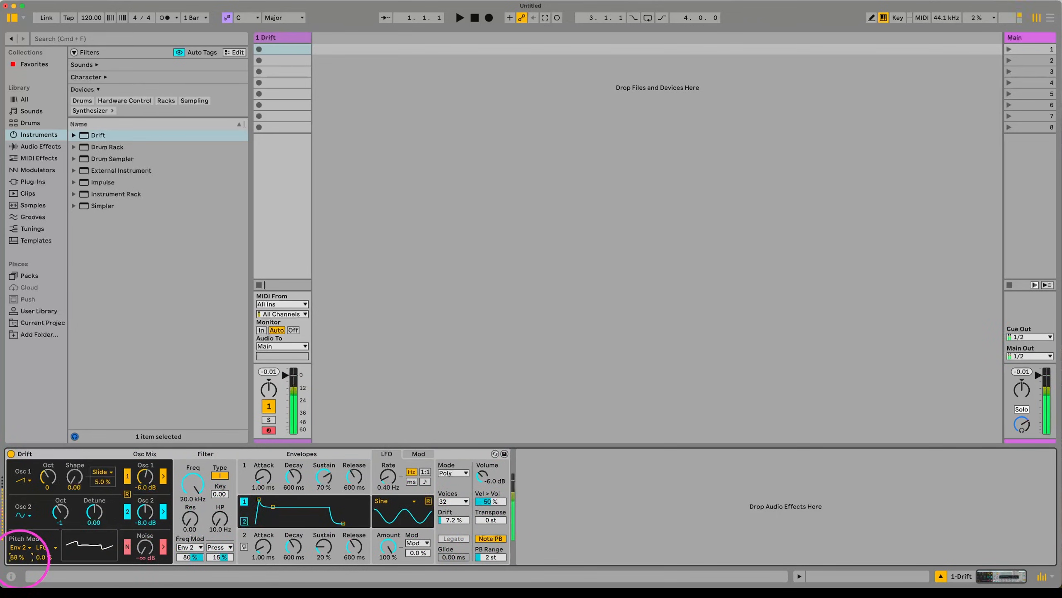
pyautogui.moveTo(289, 548)
pyautogui.mouseDown()
pyautogui.moveTo(318, 561)
pyautogui.moveTo(292, 556)
pyautogui.mouseUp()
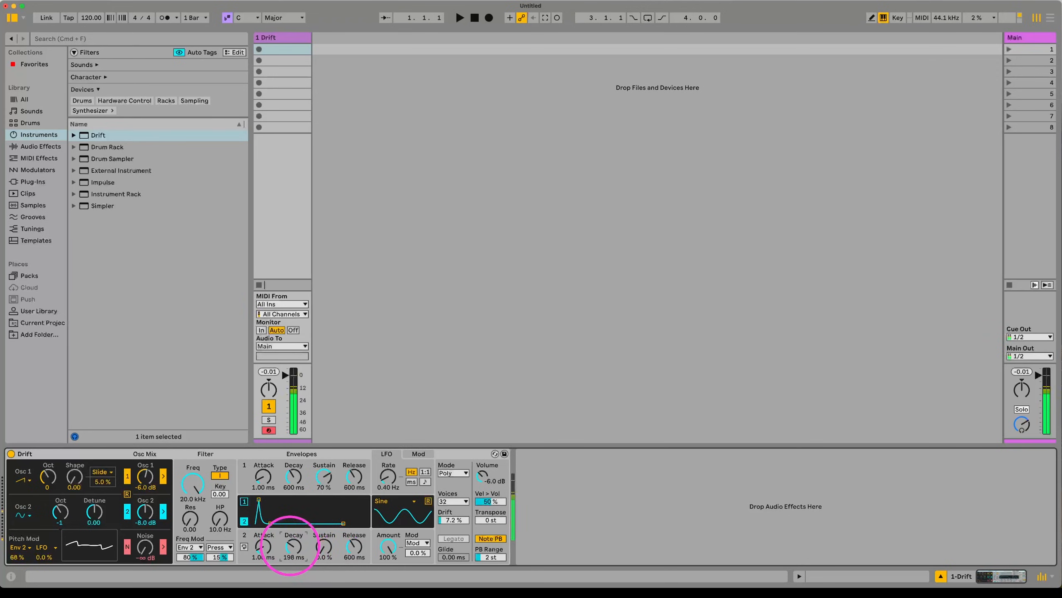
pyautogui.moveTo(200, 495); pyautogui.dragTo(189, 495)
pyautogui.click(39, 459)
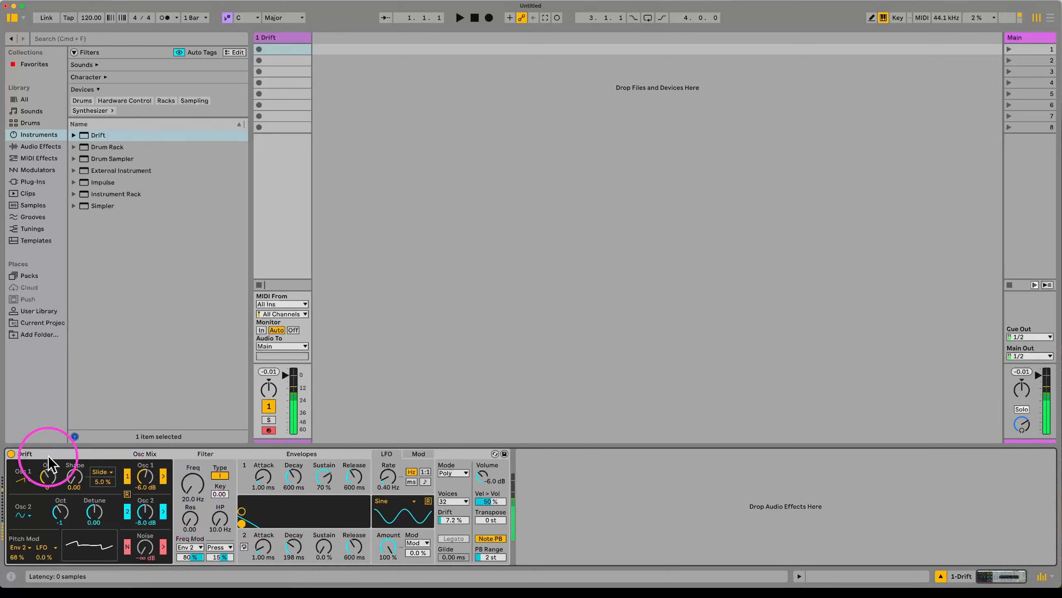
pyautogui.click(22, 488)
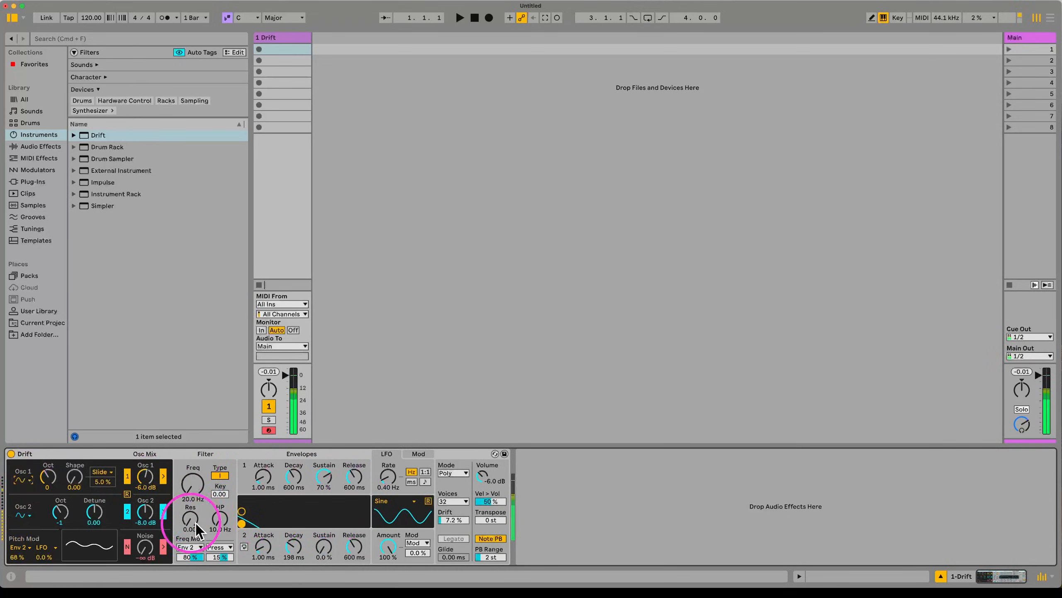
# Step: Raise Drift's filter resonance to 0.45 and lengthen Envelope 1's decay to 1.47 s
pyautogui.moveTo(194, 521); pyautogui.dragTo(195, 503)
pyautogui.moveTo(293, 477)
pyautogui.mouseDown()
pyautogui.moveTo(351, 465)
pyautogui.moveTo(353, 480)
pyautogui.mouseUp()
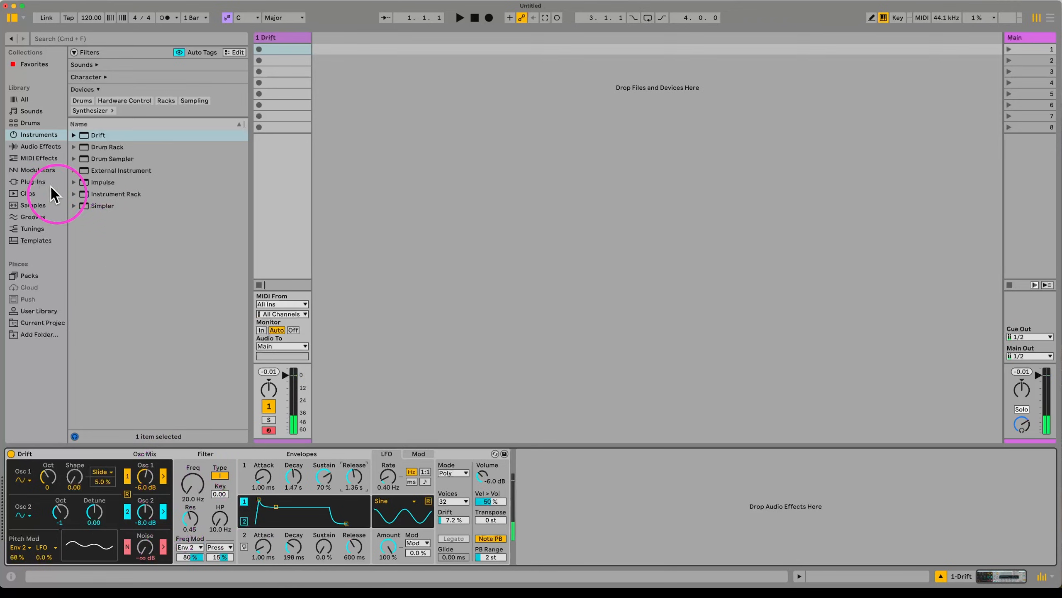
pyautogui.click(38, 159)
# Step: Load a Saturator after Drift and raise its drive to 10 dB
pyautogui.click(47, 147)
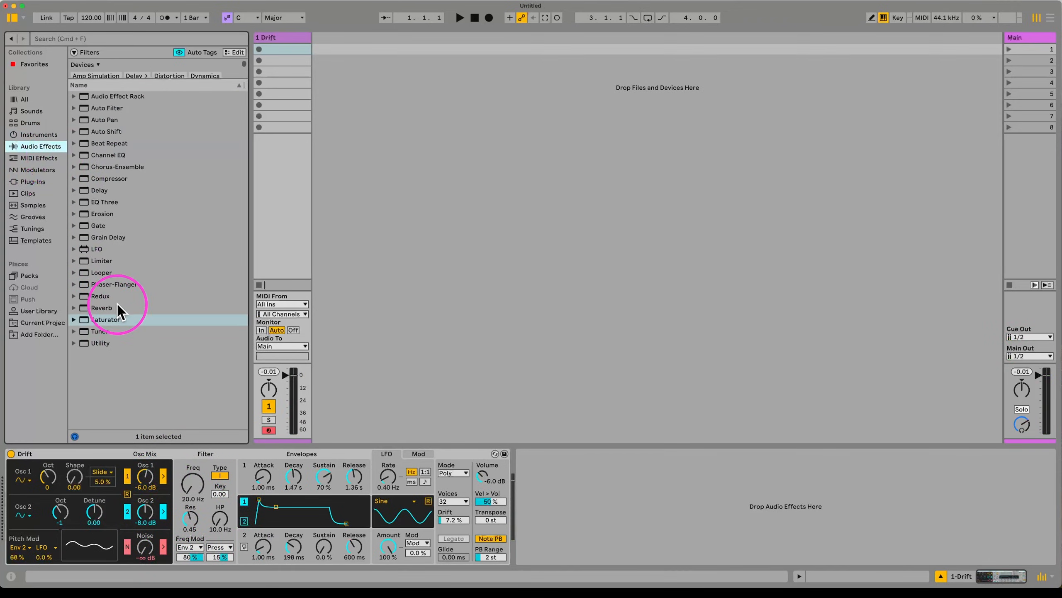
pyautogui.doubleClick(106, 320)
pyautogui.moveTo(544, 546); pyautogui.dragTo(586, 550)
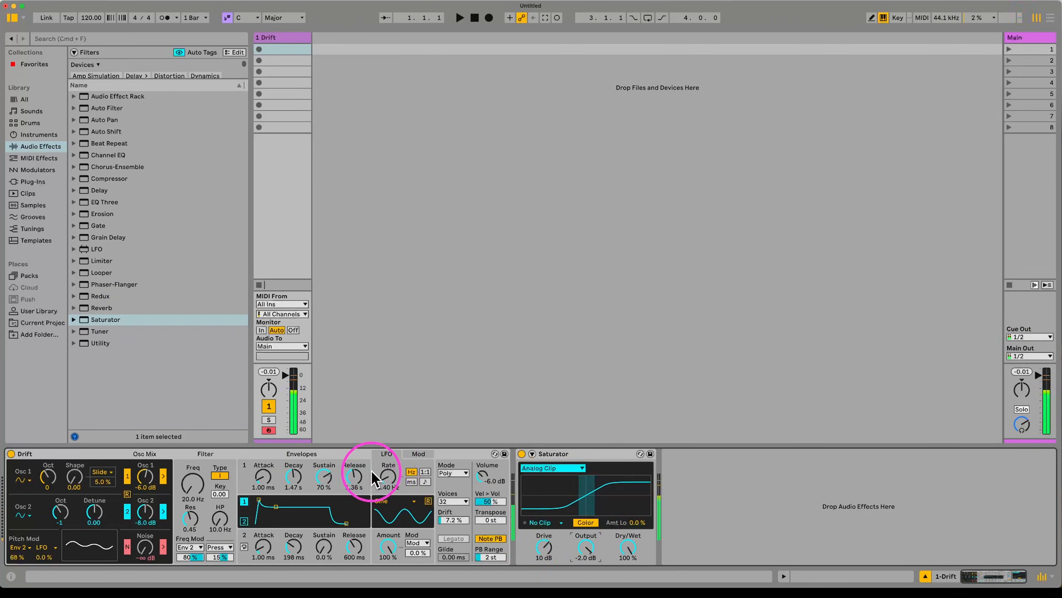
# Step: Set Drift's Envelope 2 attack to 2.48 ms, noise to -9.4 dB and high-pass to 37.9 Hz
pyautogui.moveTo(294, 546); pyautogui.dragTo(256, 565)
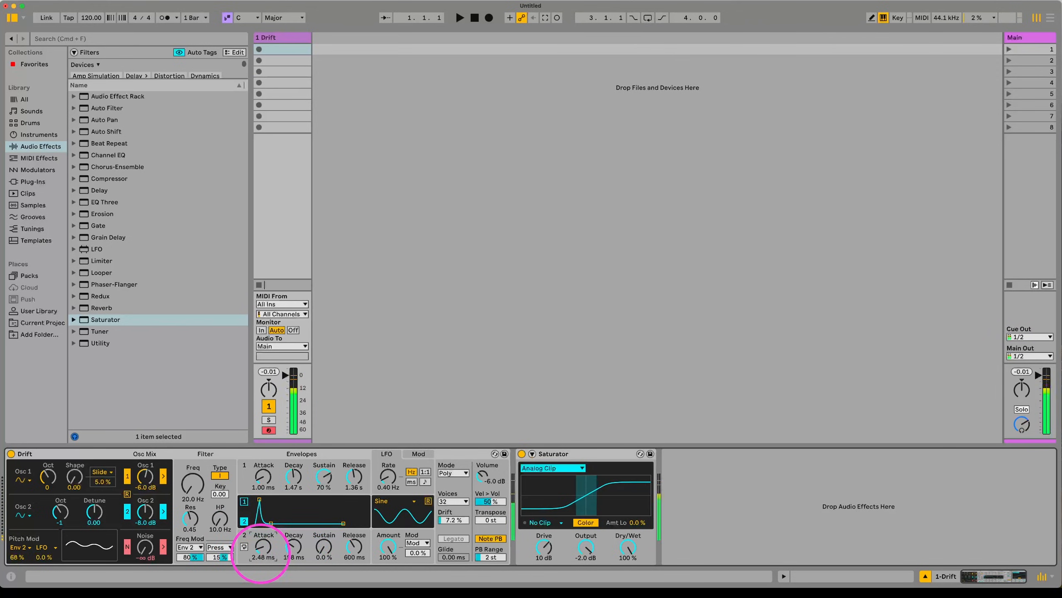
pyautogui.moveTo(143, 552); pyautogui.dragTo(151, 549)
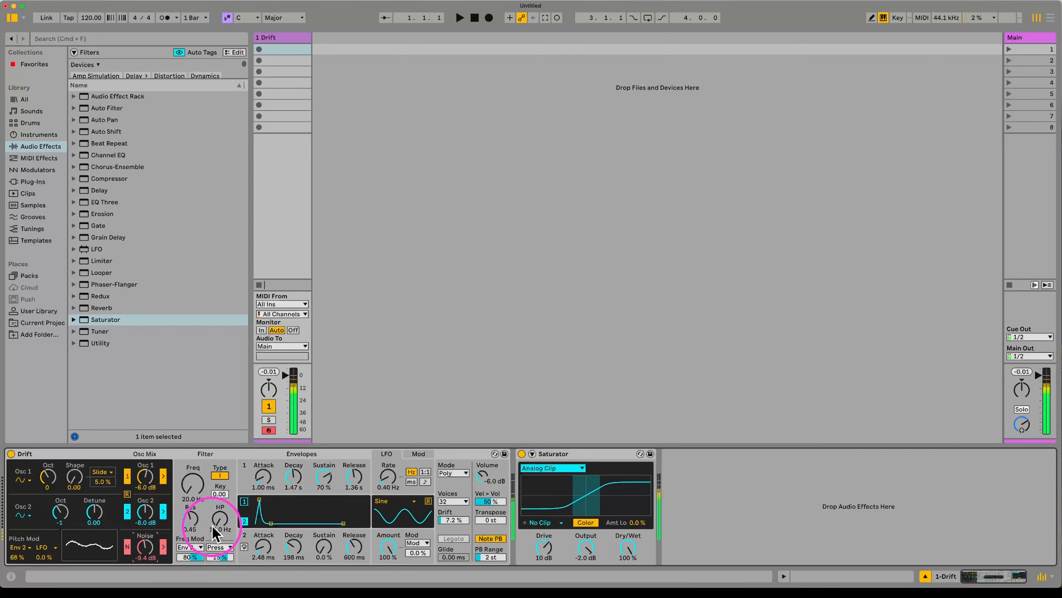
pyautogui.moveTo(221, 511); pyautogui.dragTo(220, 498)
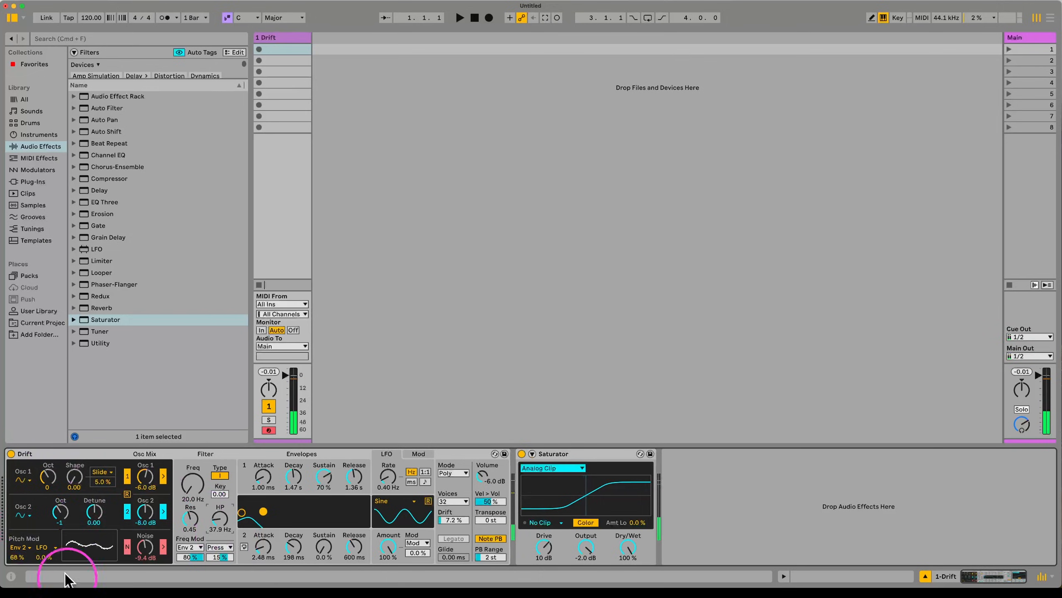
pyautogui.click(75, 477)
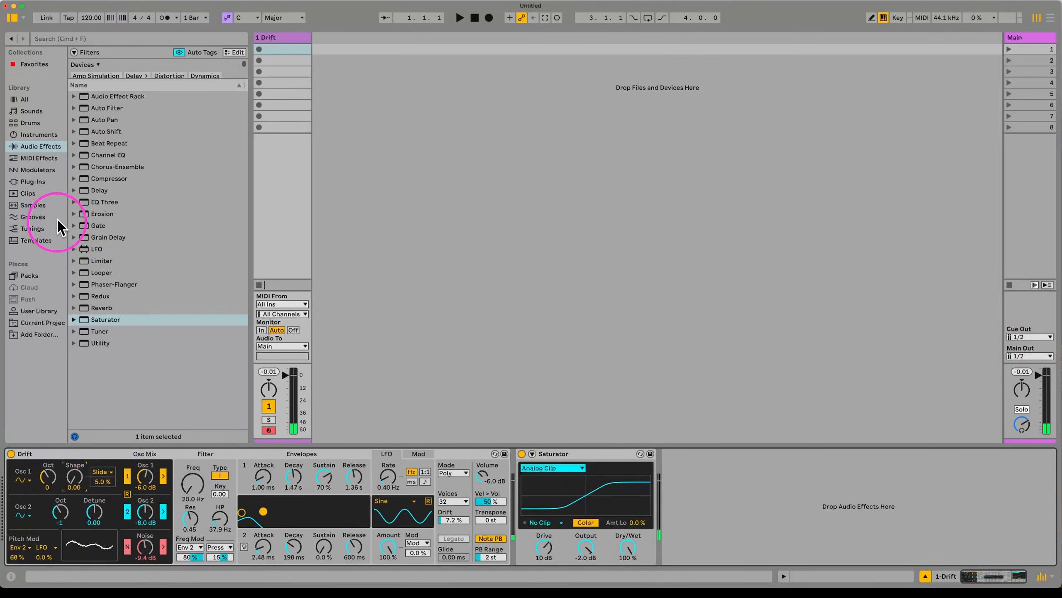
# Step: Insert an Arpeggiator at 1/2 rate before Drift, followed by an Expression Control
pyautogui.click(39, 135)
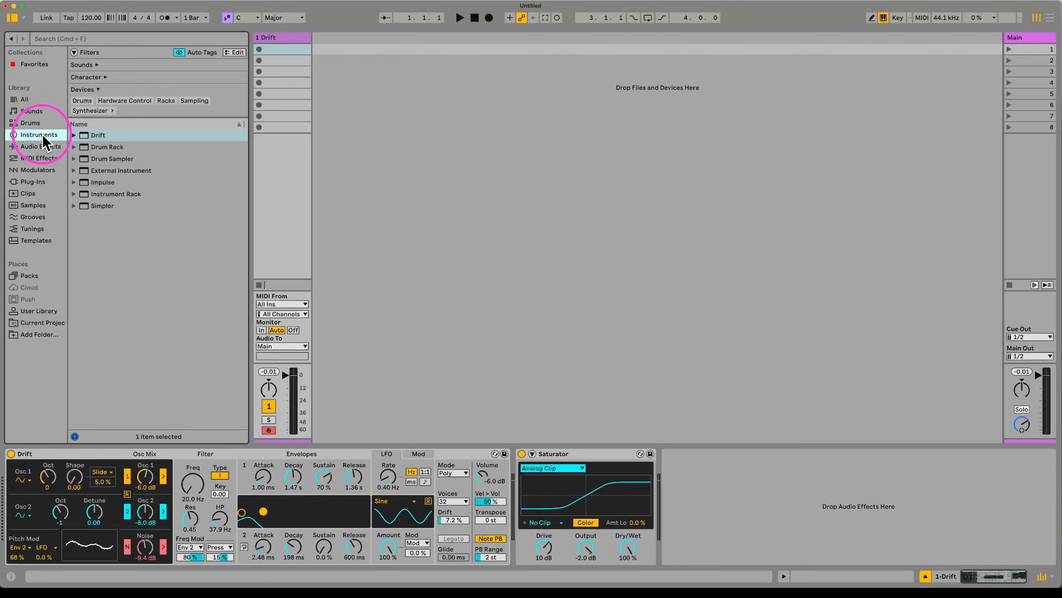
pyautogui.click(39, 159)
pyautogui.moveTo(111, 109); pyautogui.dragTo(32, 496)
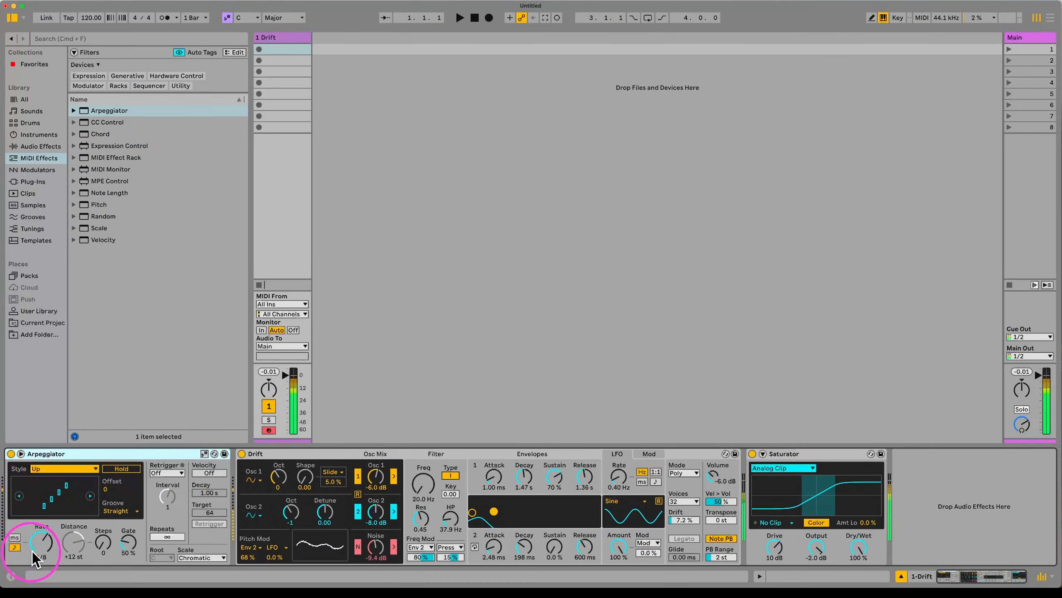
pyautogui.moveTo(42, 542)
pyautogui.mouseDown()
pyautogui.moveTo(42, 530)
pyautogui.moveTo(36, 543)
pyautogui.mouseUp()
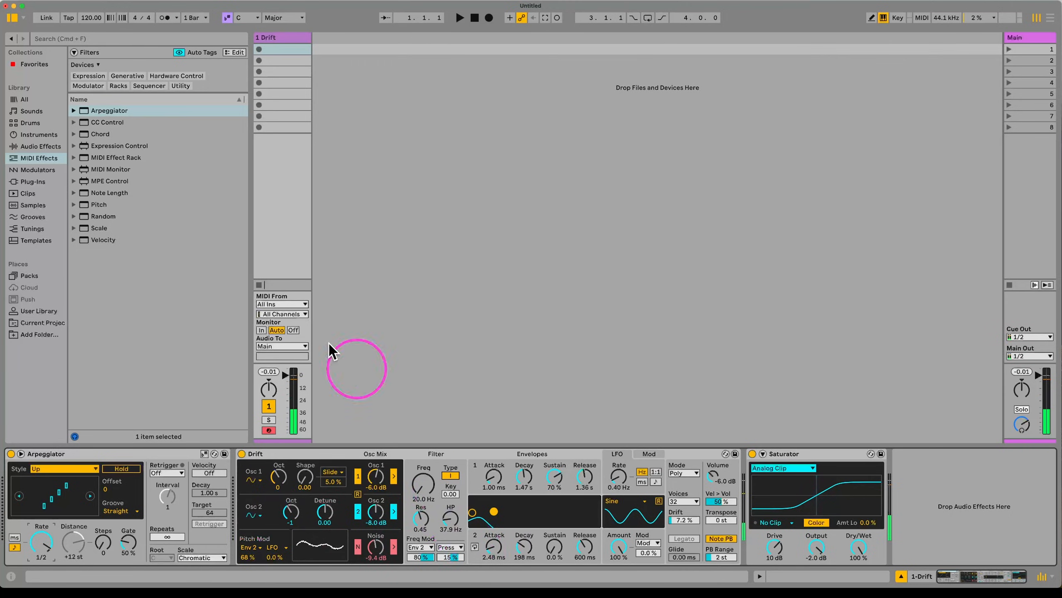
pyautogui.moveTo(122, 145); pyautogui.dragTo(232, 478)
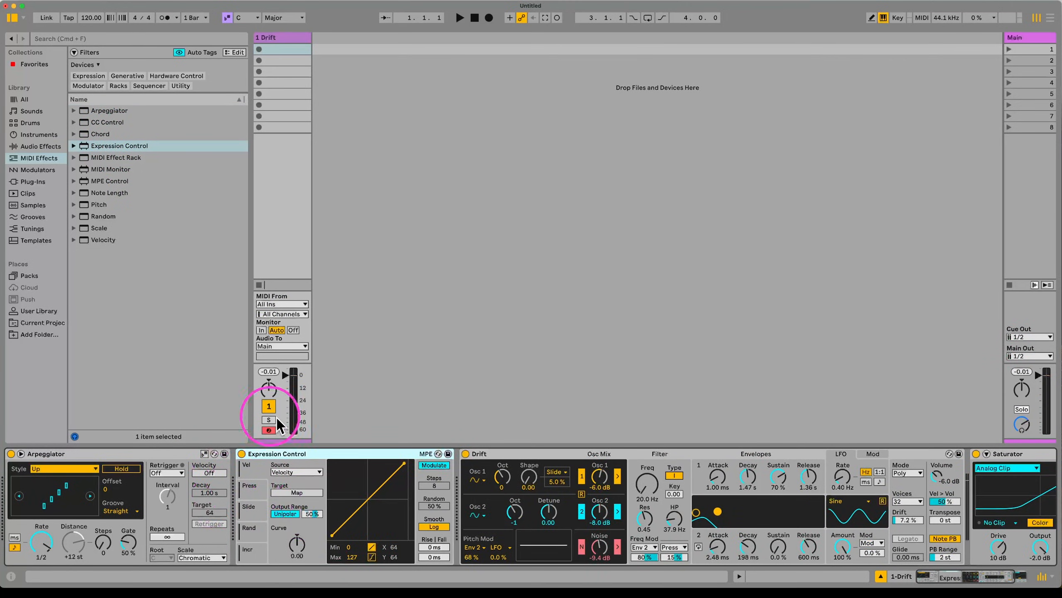
# Step: Set the Expression Control source to Random, then hot-swap it for the RANDOM ALL favorite preset
pyautogui.click(283, 471)
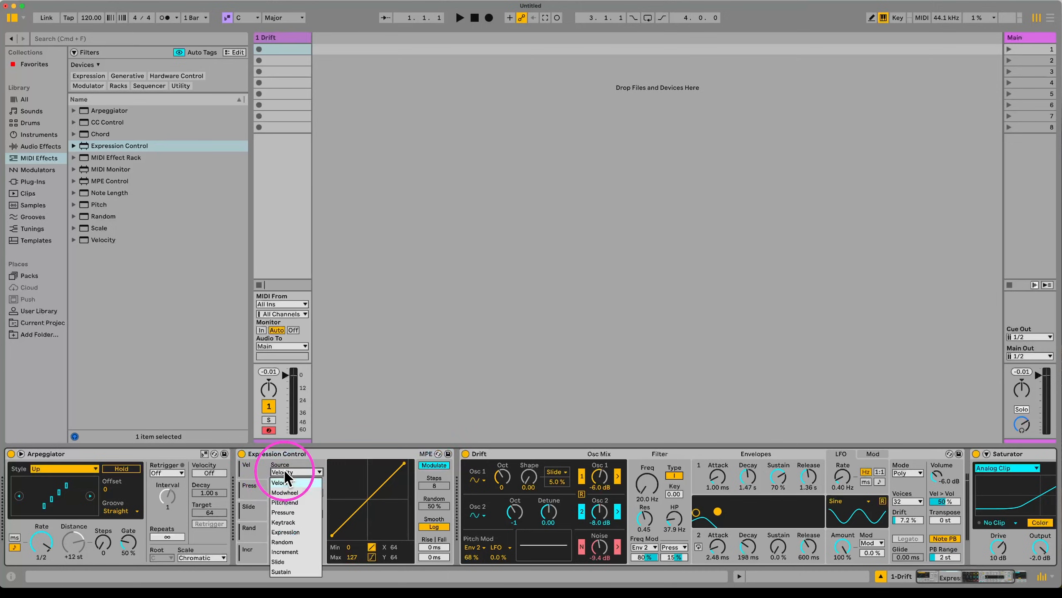
pyautogui.click(289, 541)
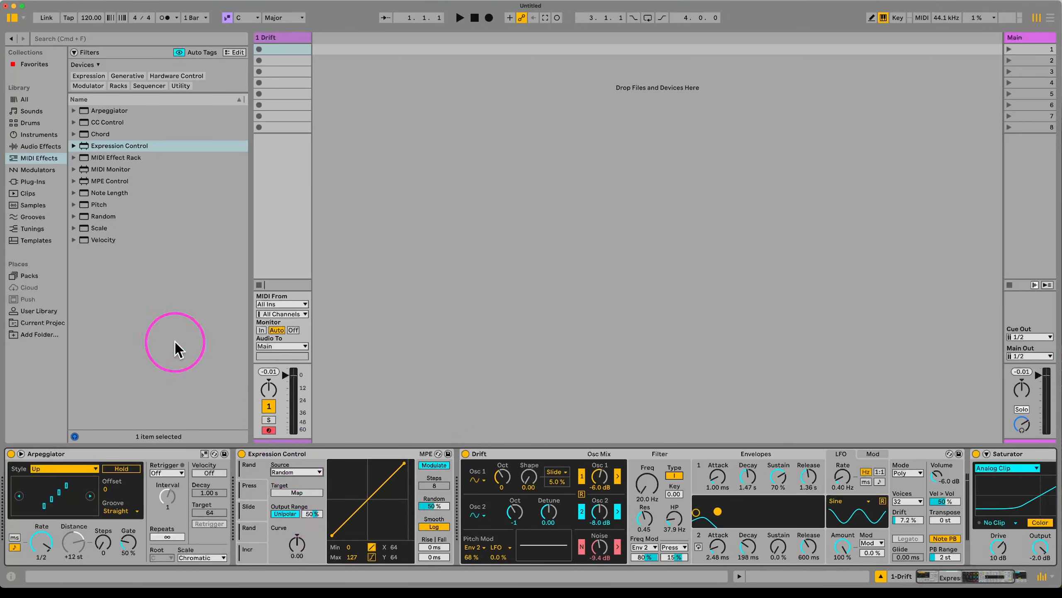
pyautogui.click(34, 65)
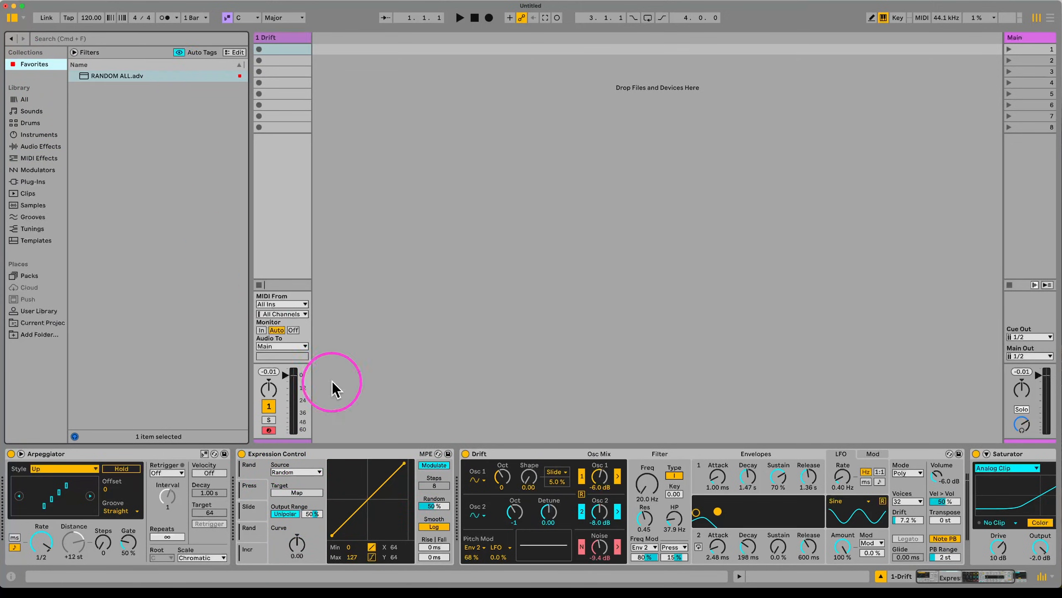
pyautogui.click(439, 453)
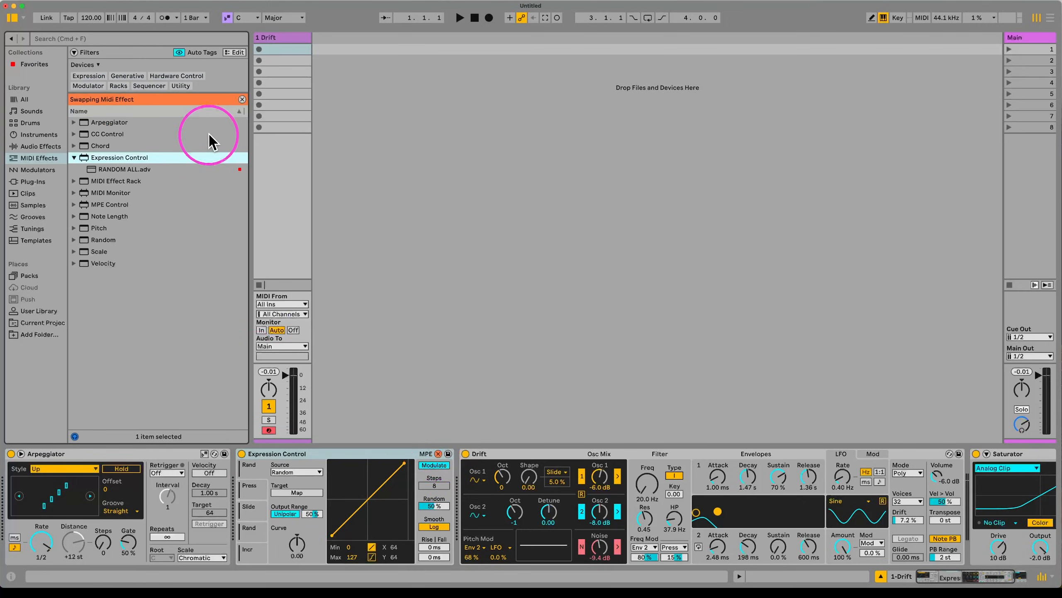
pyautogui.click(114, 167)
pyautogui.doubleClick(113, 165)
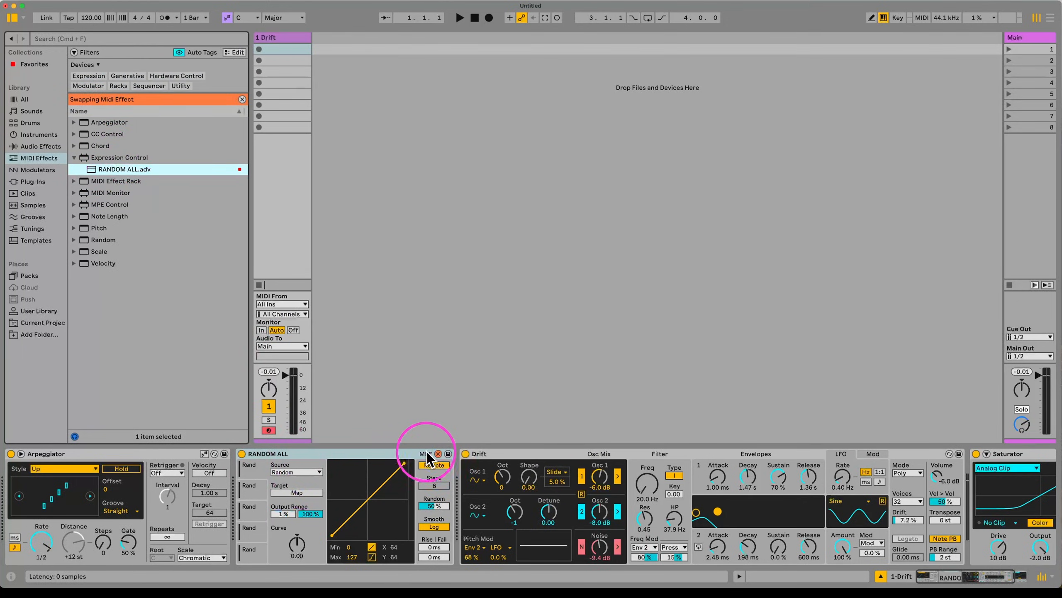
pyautogui.click(438, 453)
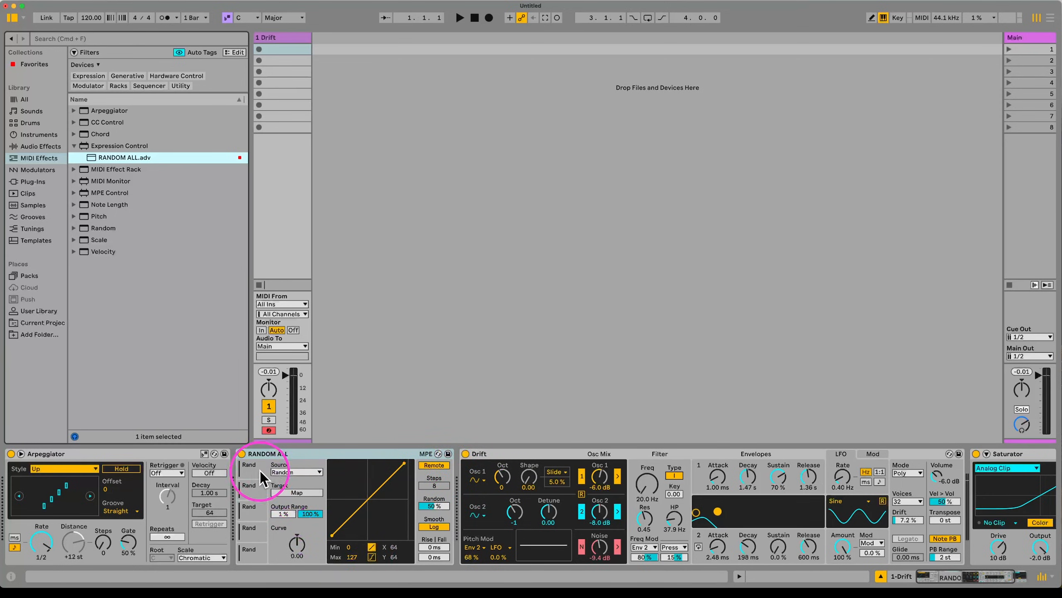
# Step: Map RANDOM ALL random slots to Drift's Osc 1 Shape and Osc 2 Detune
pyautogui.hscroll(5, 360, 510)
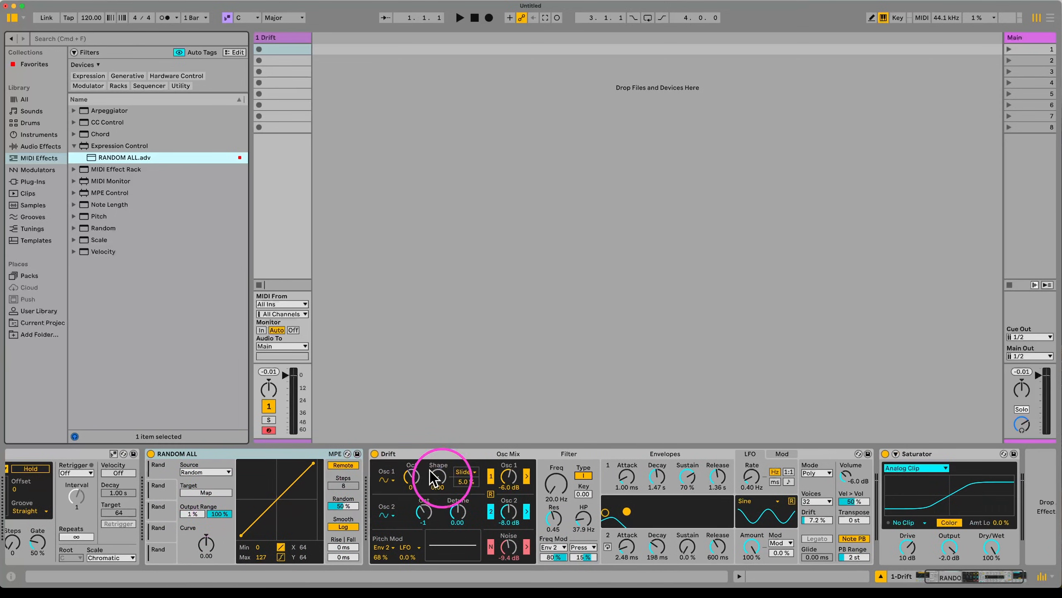
pyautogui.click(338, 464)
pyautogui.click(338, 464)
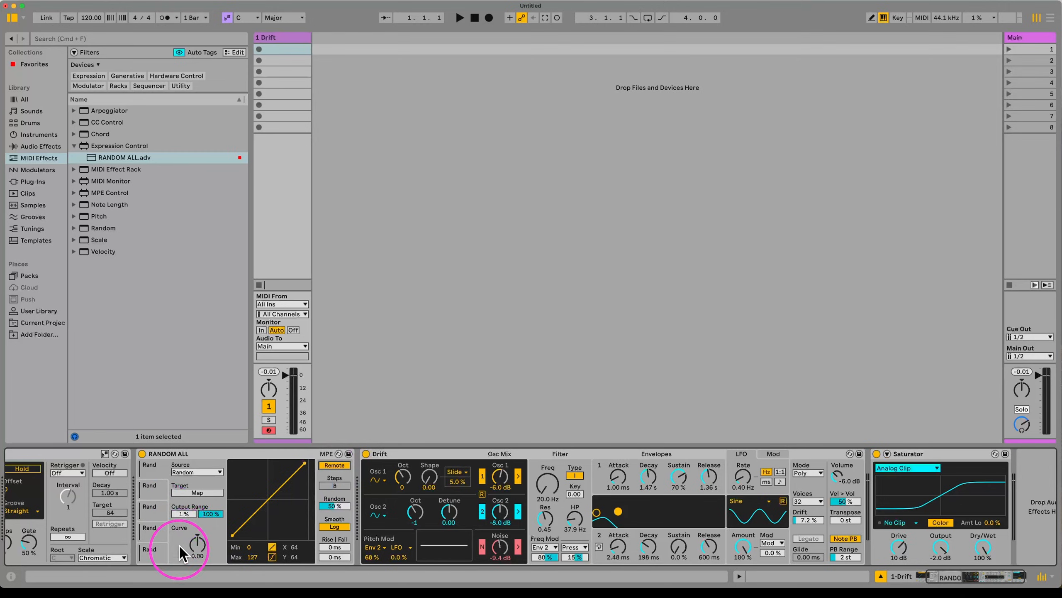
pyautogui.click(197, 493)
pyautogui.click(429, 477)
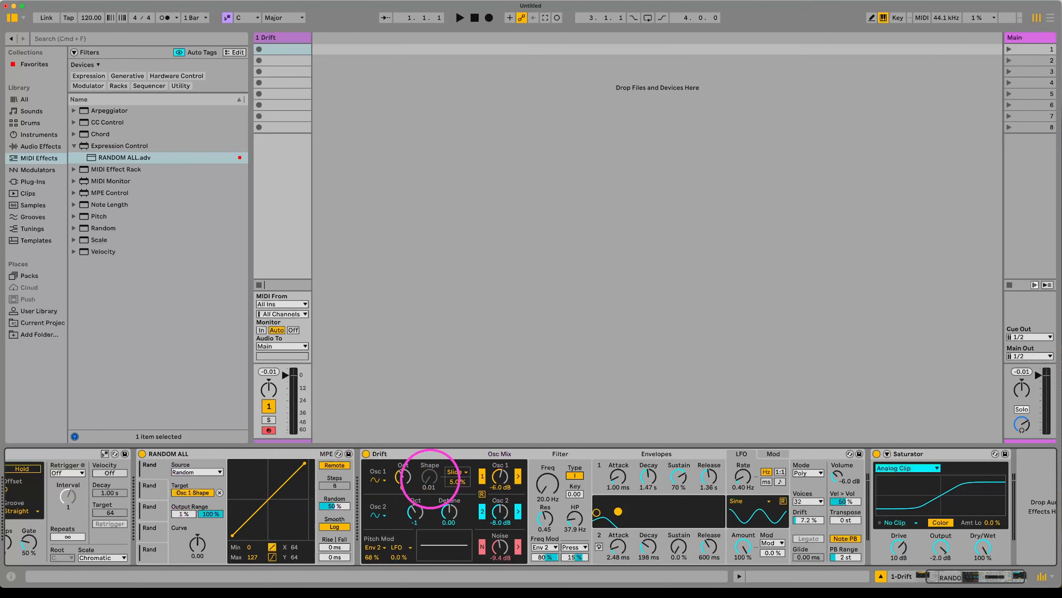
pyautogui.click(194, 490)
pyautogui.click(454, 512)
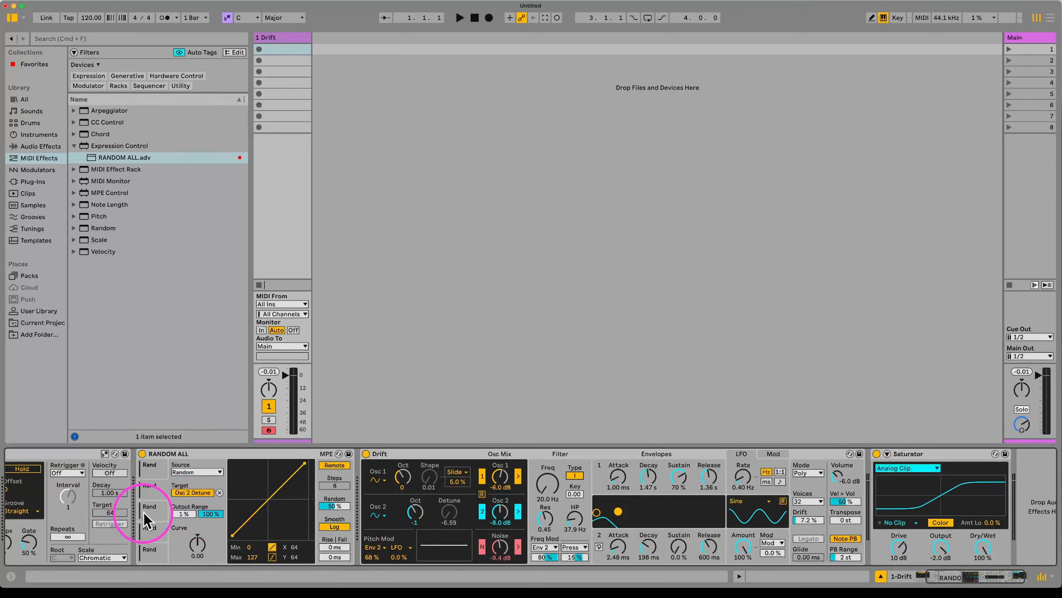
pyautogui.click(201, 492)
# Step: Map a random slot to Drift's Osc 2 Gain and set Envelope 1's decay to 486 ms
pyautogui.click(500, 511)
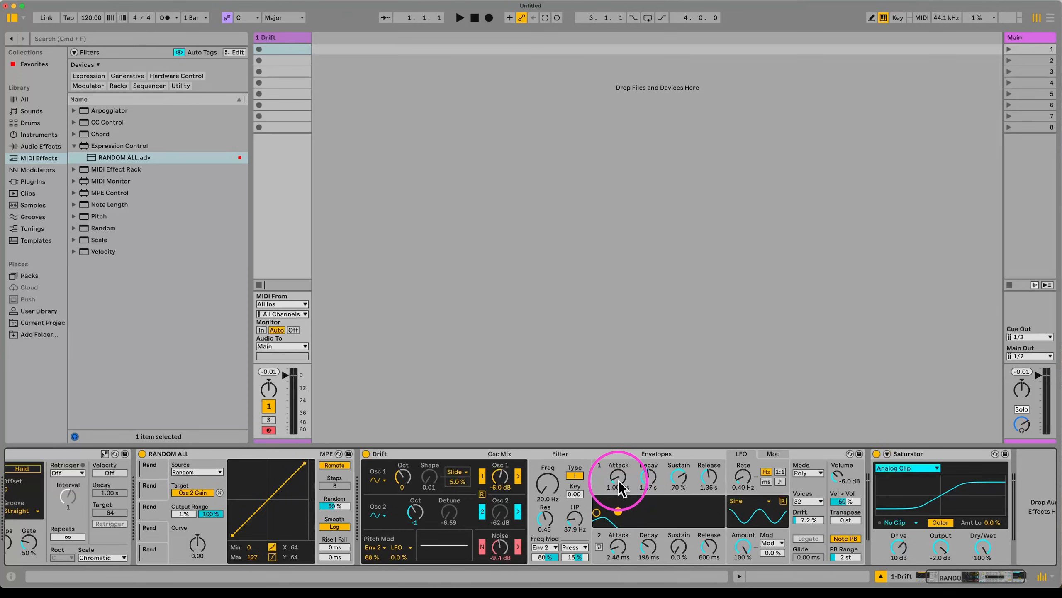
pyautogui.moveTo(620, 481); pyautogui.dragTo(618, 514)
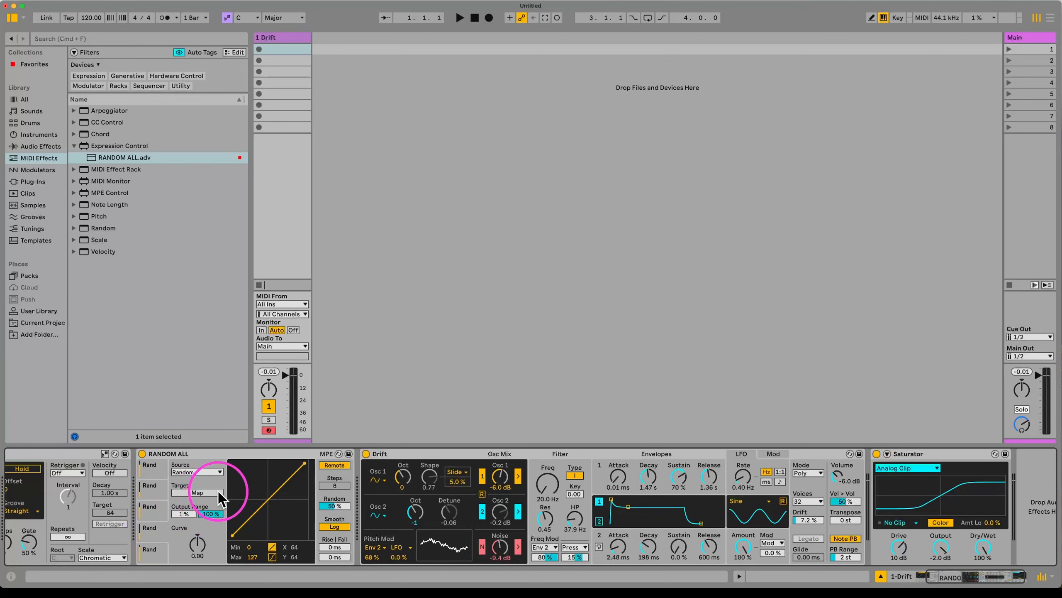
pyautogui.click(218, 491)
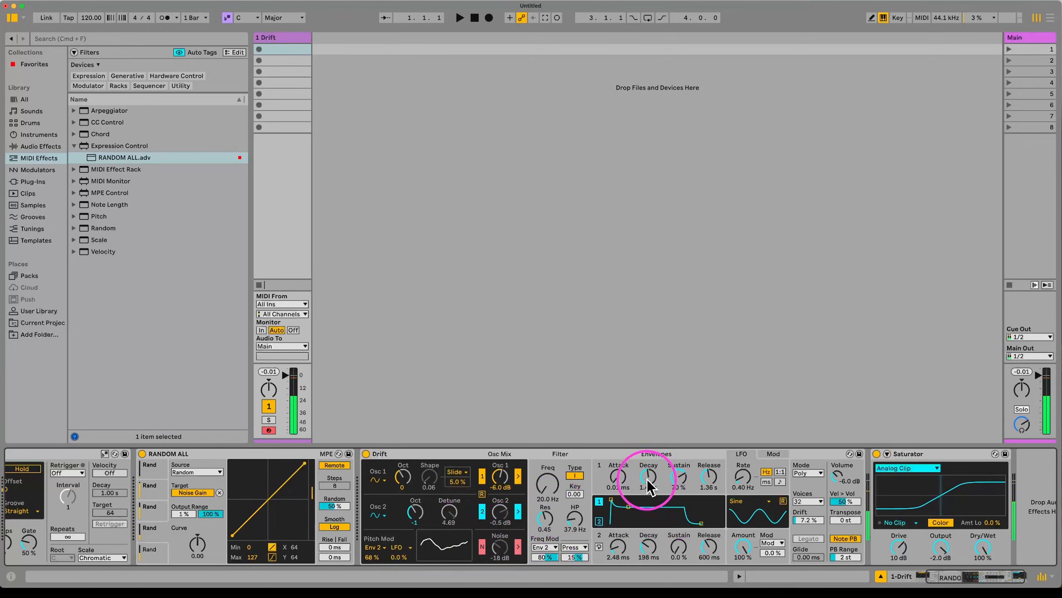
pyautogui.moveTo(652, 478); pyautogui.dragTo(708, 482)
pyautogui.hscroll(-1, 813, 477)
pyautogui.hscroll(2, 711, 481)
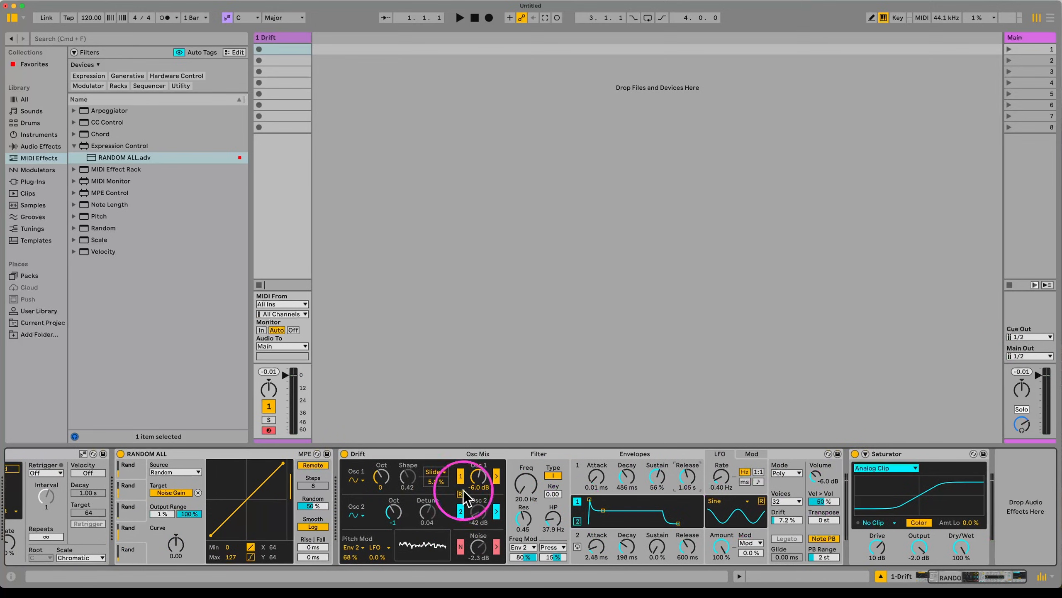
# Step: Fold RANDOM ALL and Drift, then add Delay and Reverb after the Saturator
pyautogui.doubleClick(228, 454)
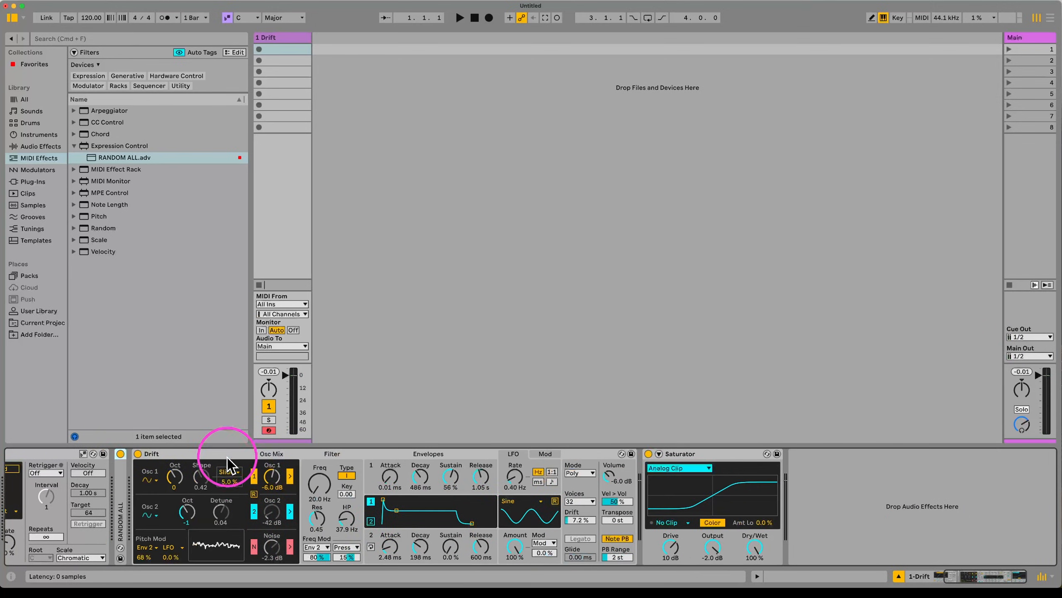
pyautogui.doubleClick(211, 456)
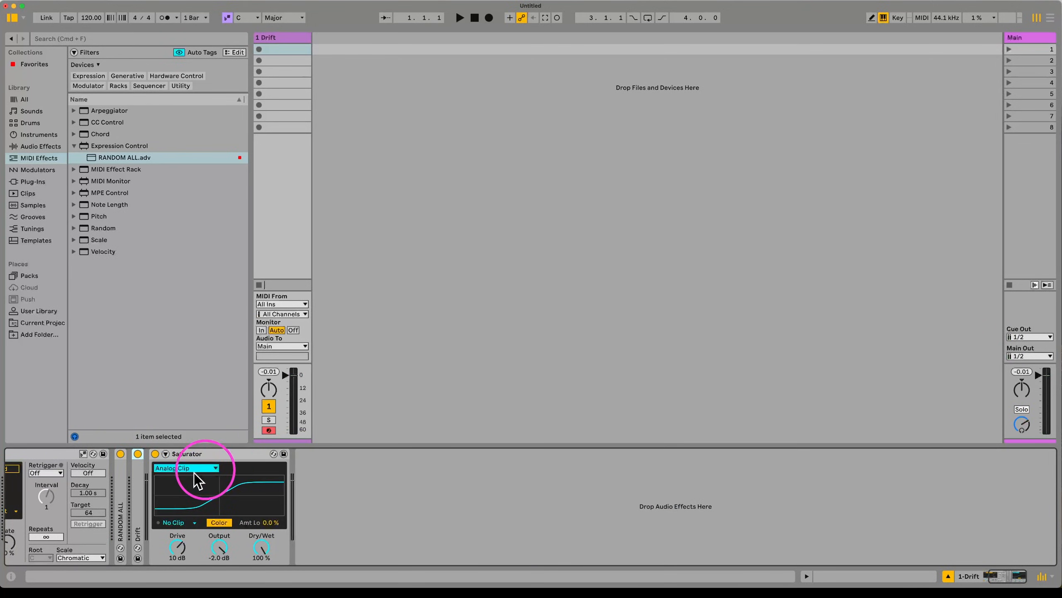
pyautogui.click(37, 149)
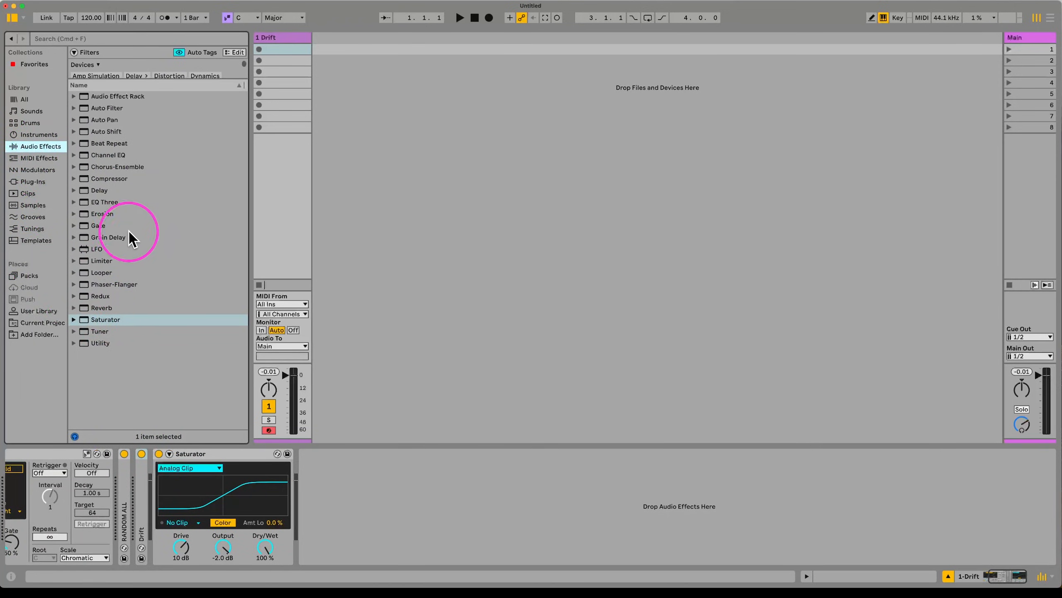
pyautogui.moveTo(105, 192); pyautogui.dragTo(414, 500)
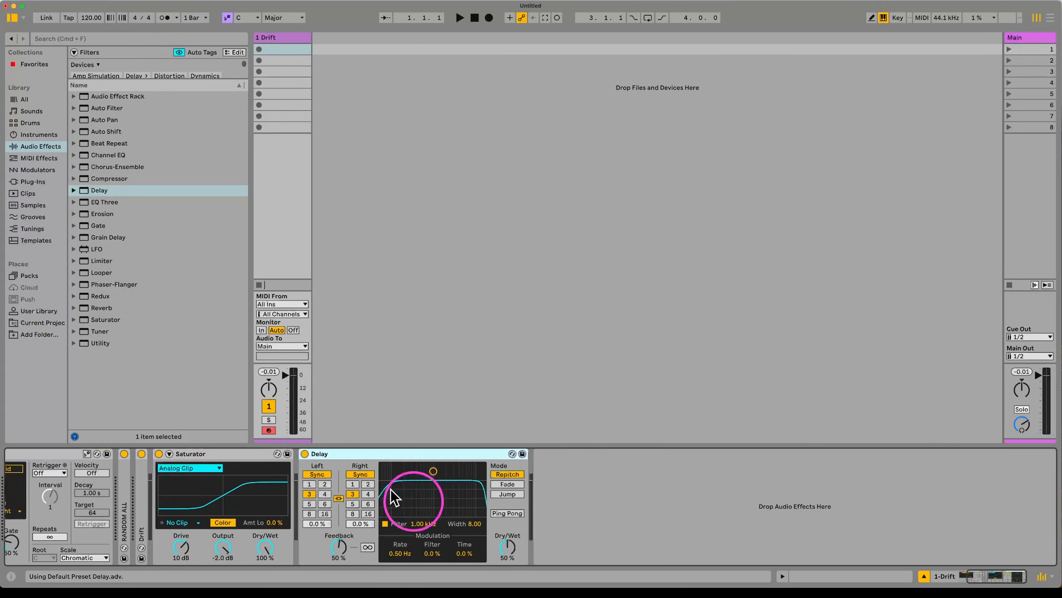
pyautogui.click(113, 307)
pyautogui.moveTo(113, 307); pyautogui.dragTo(619, 518)
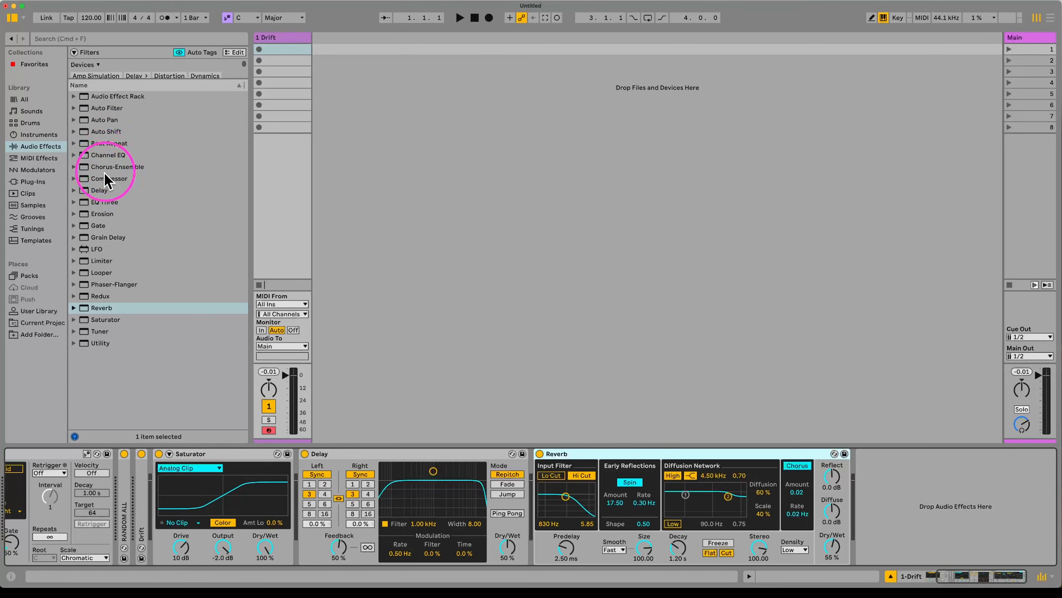
# Step: Add Chorus-Ensemble in Ensemble mode and insert another RANDOM ALL from Favorites before Drift
pyautogui.moveTo(105, 167); pyautogui.dragTo(546, 557)
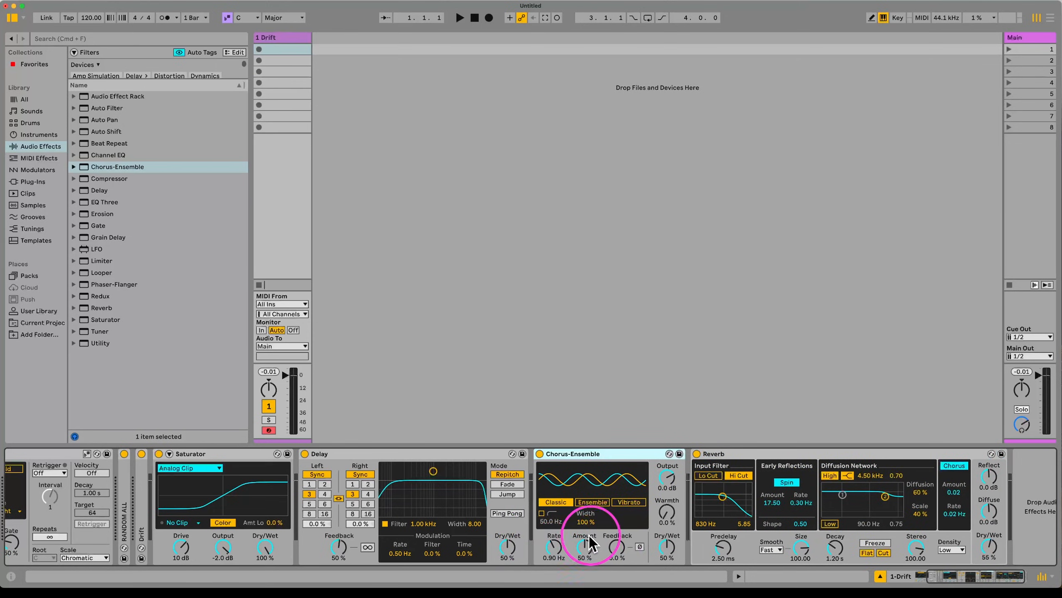
pyautogui.click(593, 502)
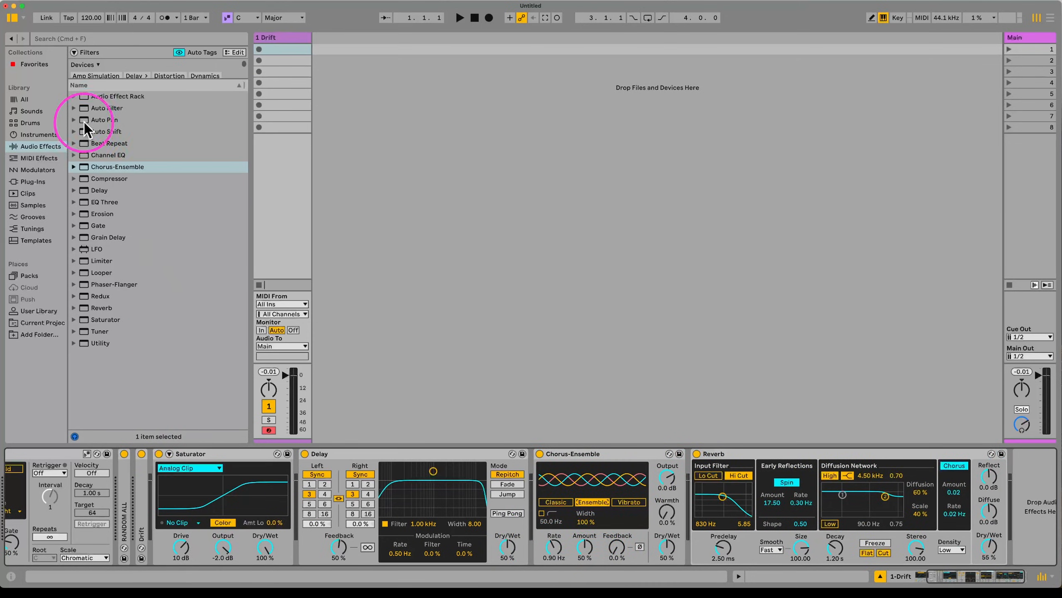
pyautogui.click(32, 71)
pyautogui.click(40, 66)
pyautogui.moveTo(118, 75); pyautogui.dragTo(142, 500)
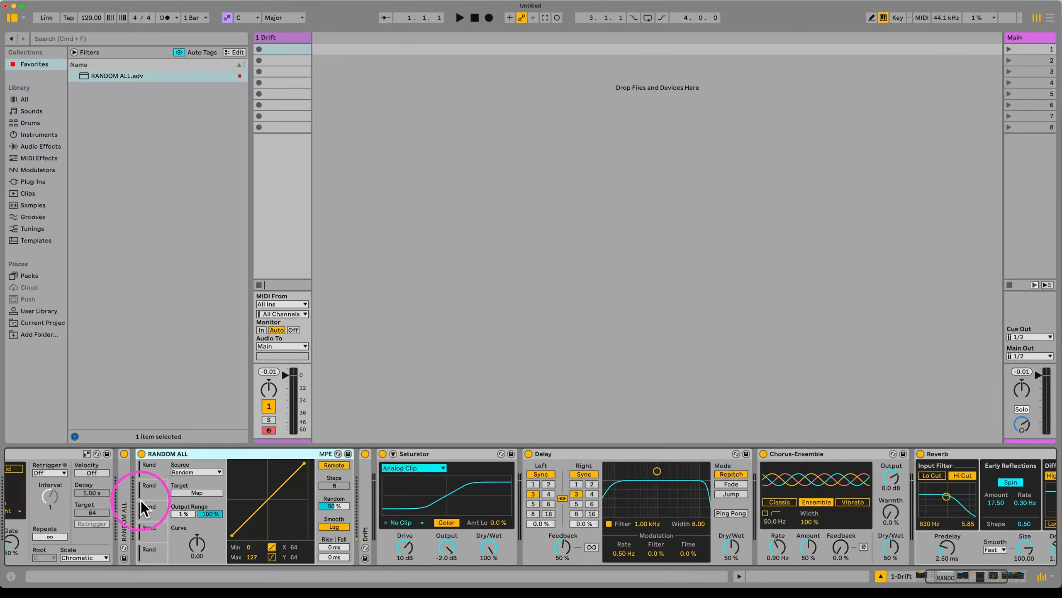
# Step: Put the Delay in time mode at about 1.00 ms with 57% feedback and Ping Pong on
pyautogui.click(211, 492)
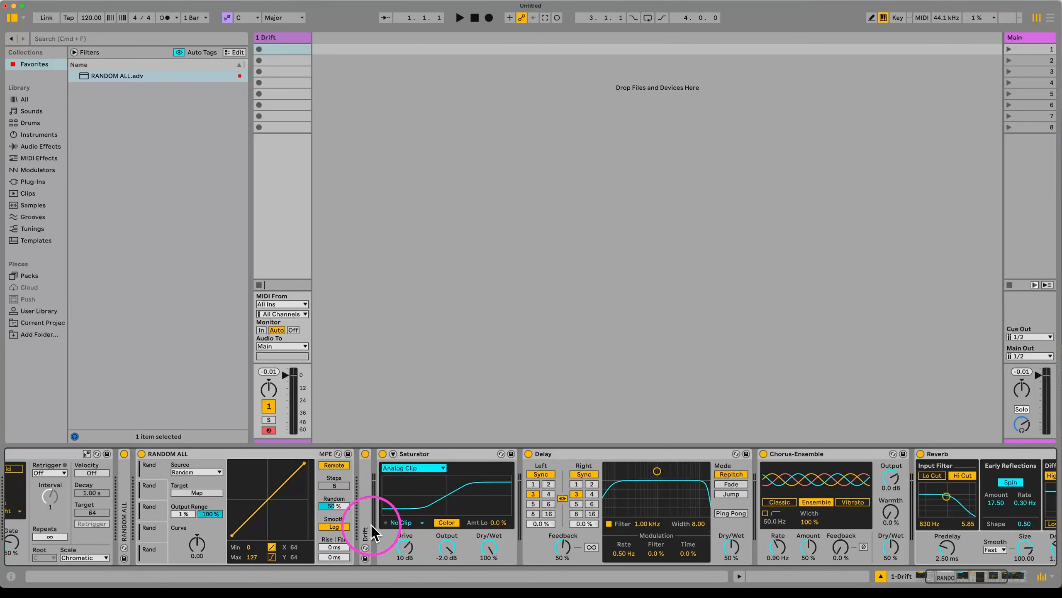
pyautogui.click(541, 475)
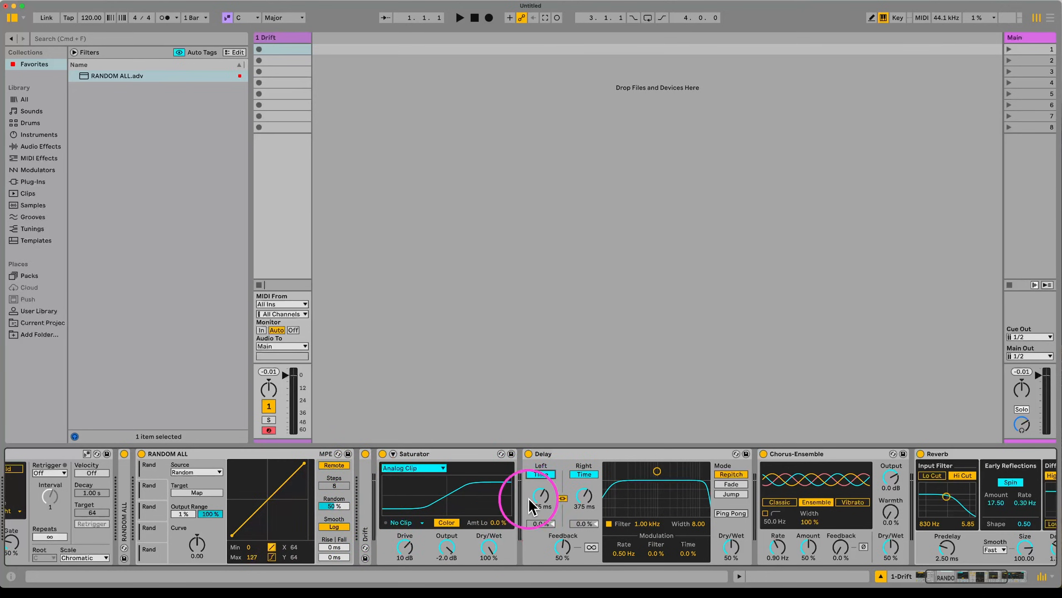
pyautogui.moveTo(529, 498); pyautogui.dragTo(543, 499)
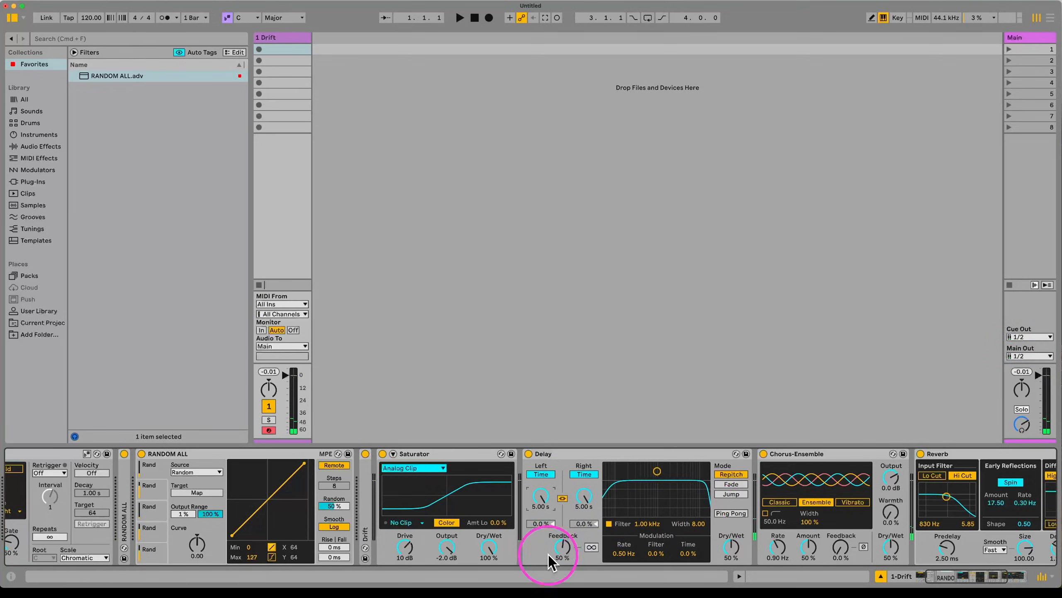
pyautogui.moveTo(562, 551); pyautogui.dragTo(563, 548)
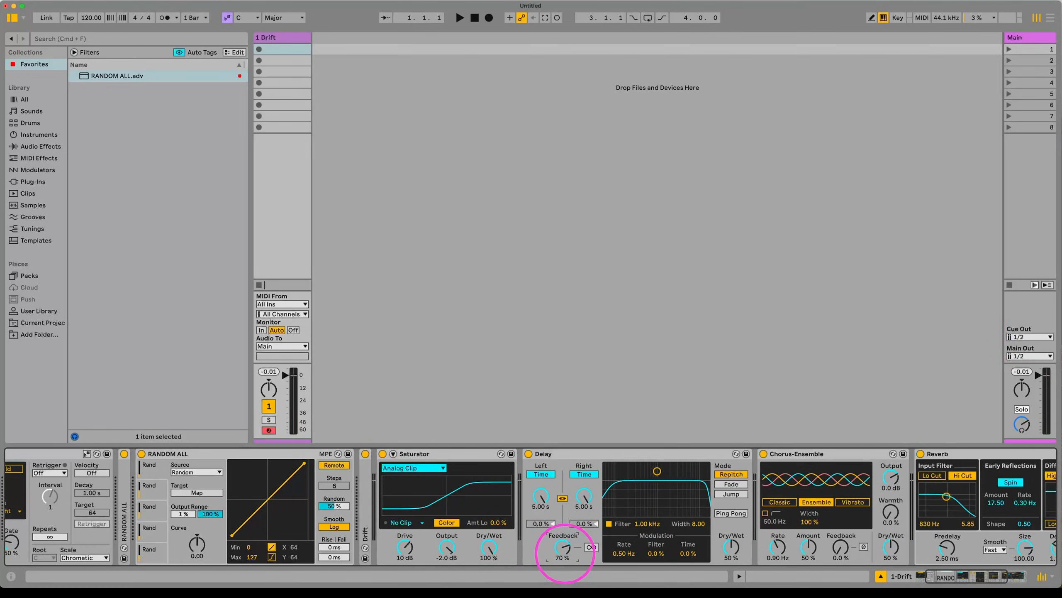
pyautogui.moveTo(565, 553); pyautogui.dragTo(567, 555)
pyautogui.moveTo(546, 496); pyautogui.dragTo(549, 509)
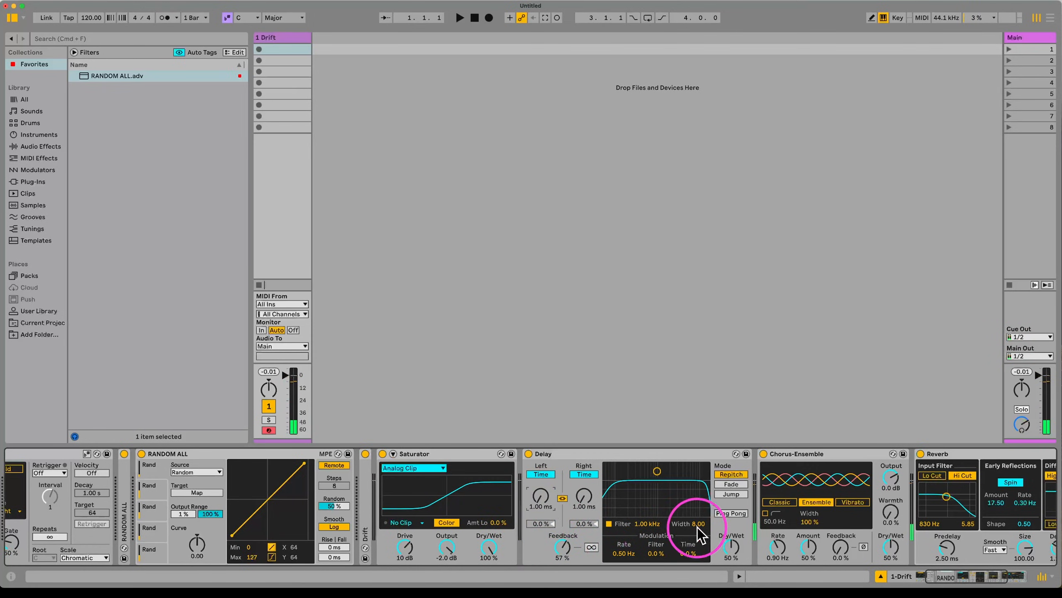
pyautogui.click(731, 513)
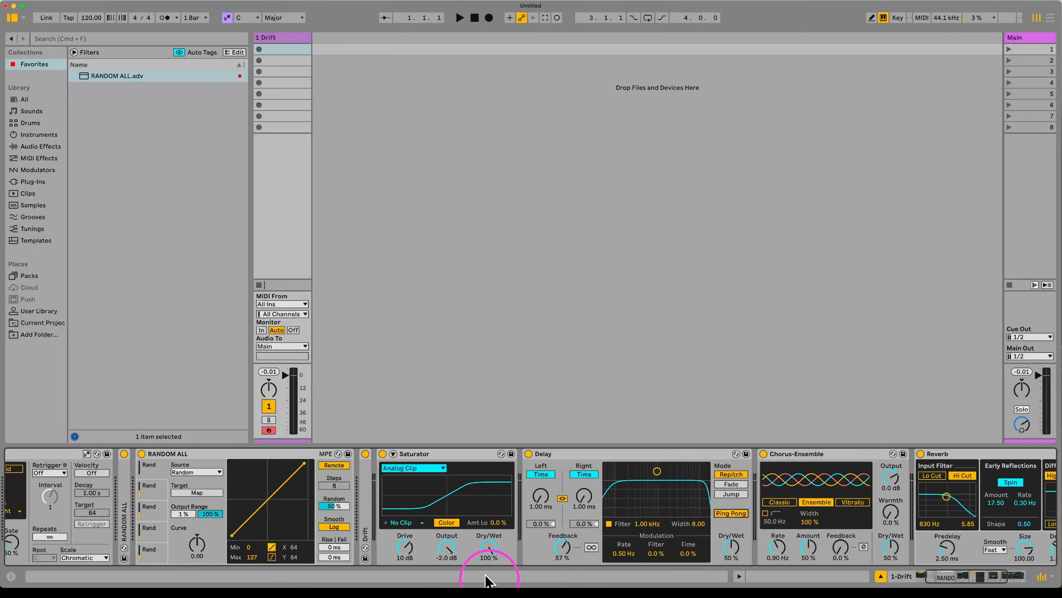
# Step: Map the second RANDOM ALL to Chorus-Ensemble Rate and Amount, dropping the delay-time mapping
pyautogui.click(197, 492)
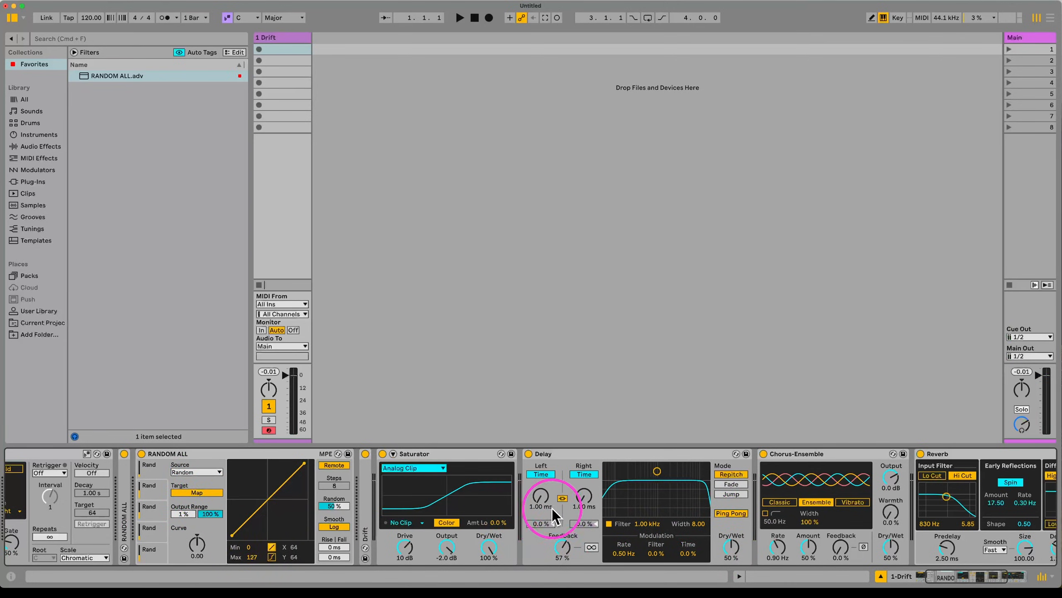
pyautogui.click(540, 496)
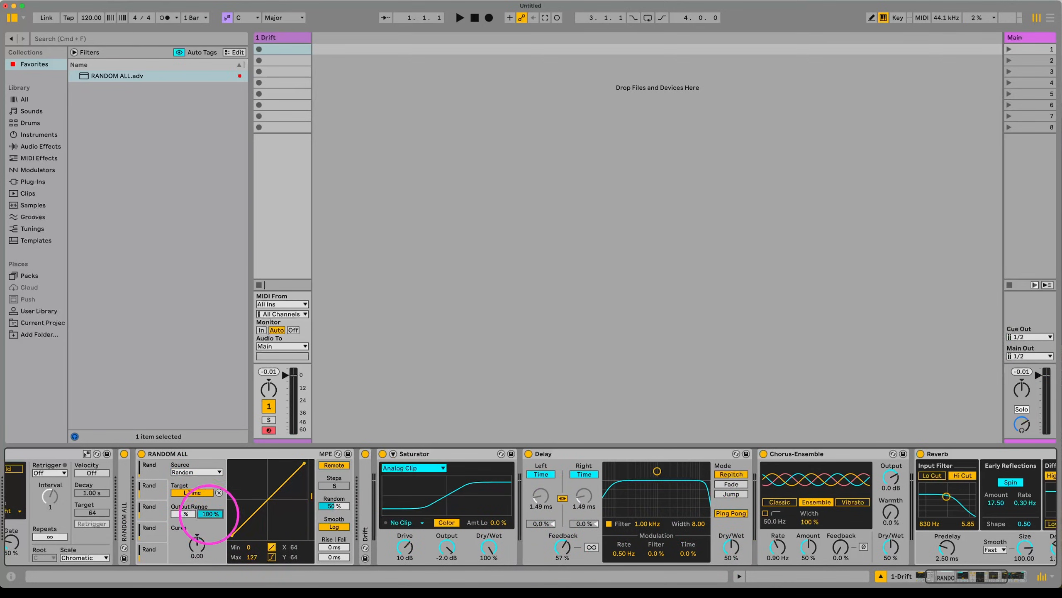
pyautogui.moveTo(209, 515); pyautogui.dragTo(218, 547)
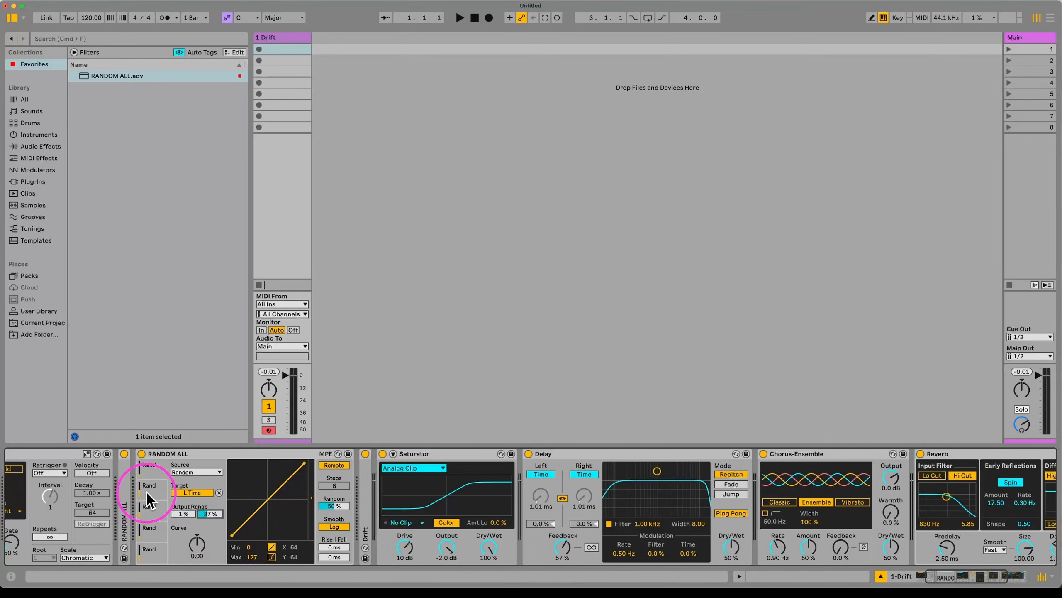
pyautogui.click(219, 493)
pyautogui.click(200, 492)
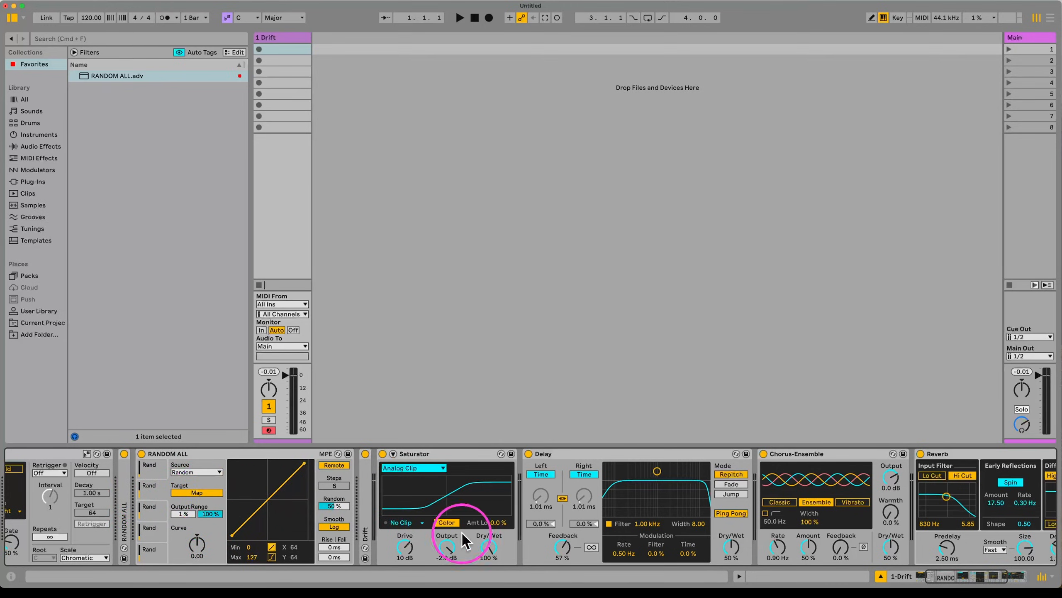
pyautogui.click(778, 546)
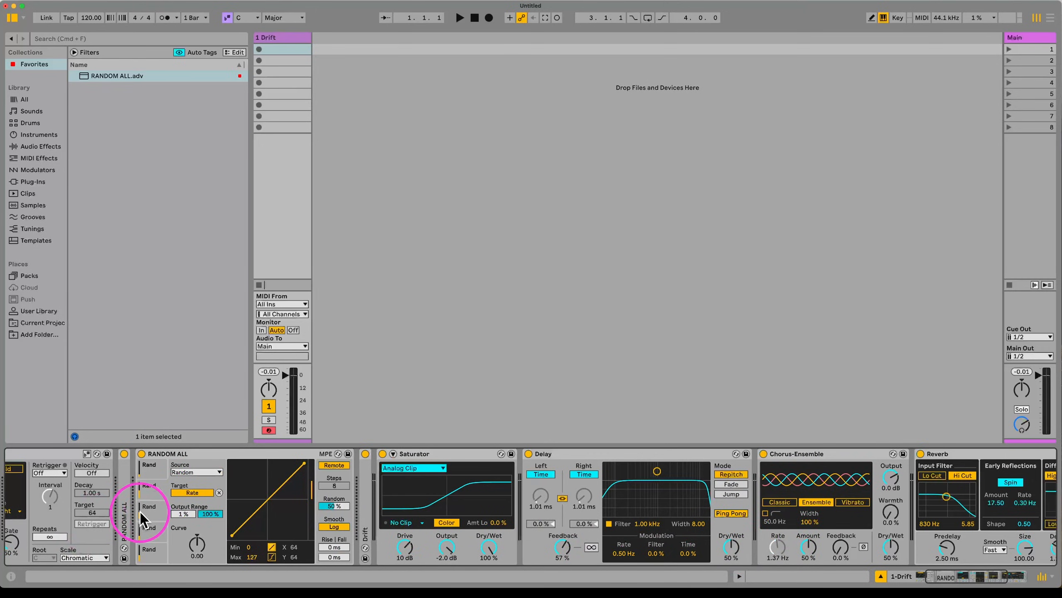
pyautogui.click(219, 492)
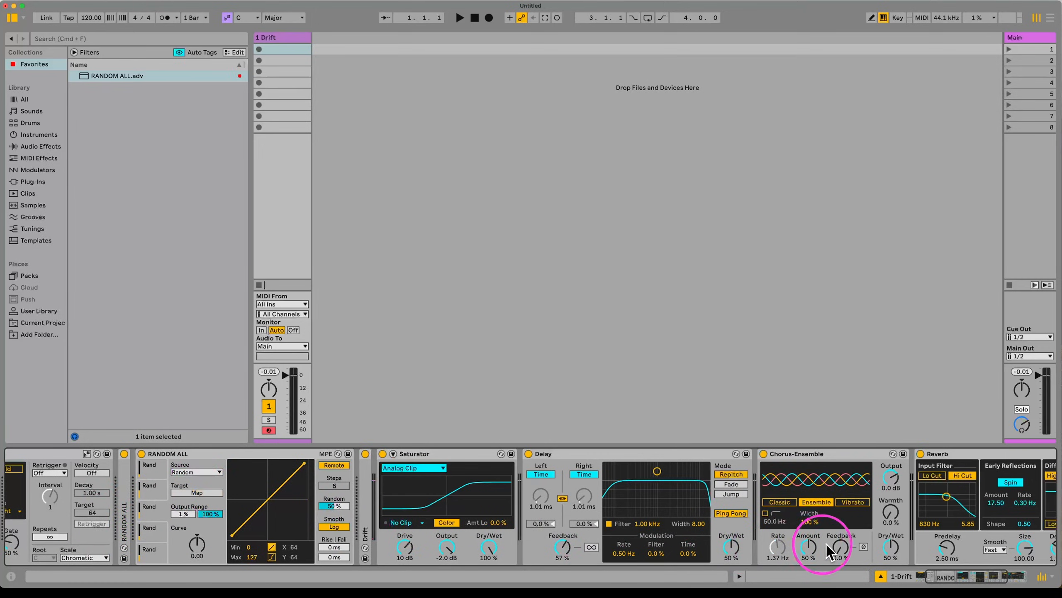
pyautogui.click(809, 548)
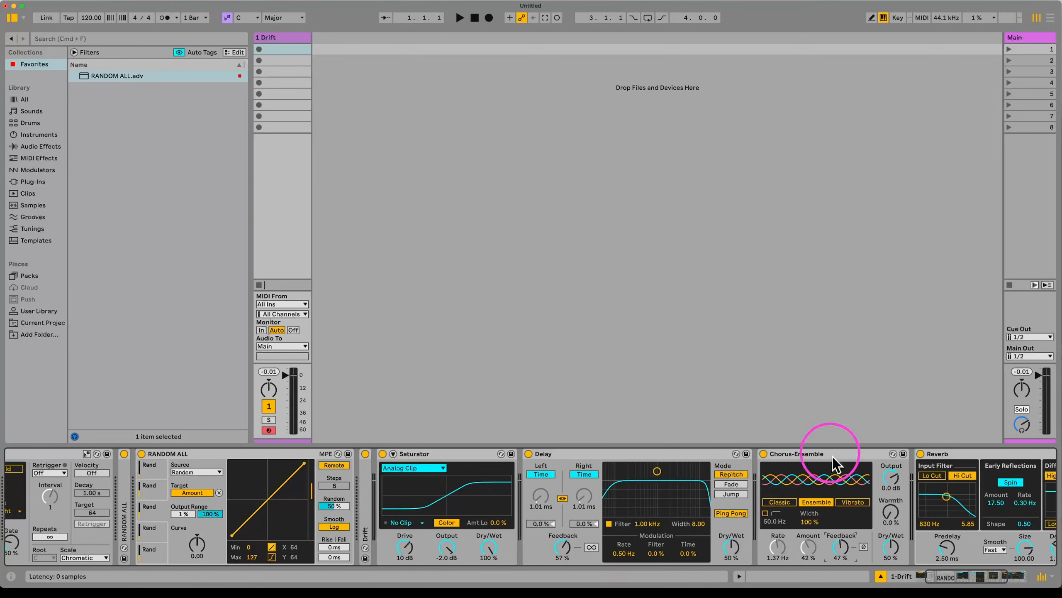
pyautogui.click(151, 532)
# Step: Randomize Chorus-Ensemble Dry/Wet capped at 48%, then fold the Delay and Chorus-Ensemble devices
pyautogui.click(196, 492)
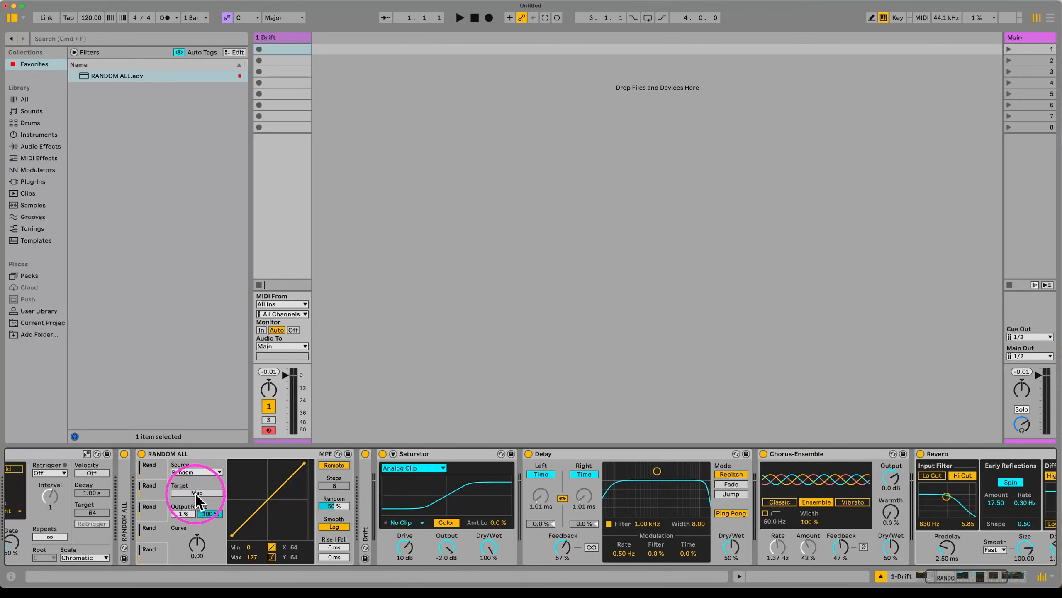
pyautogui.click(891, 547)
pyautogui.moveTo(210, 513); pyautogui.dragTo(208, 537)
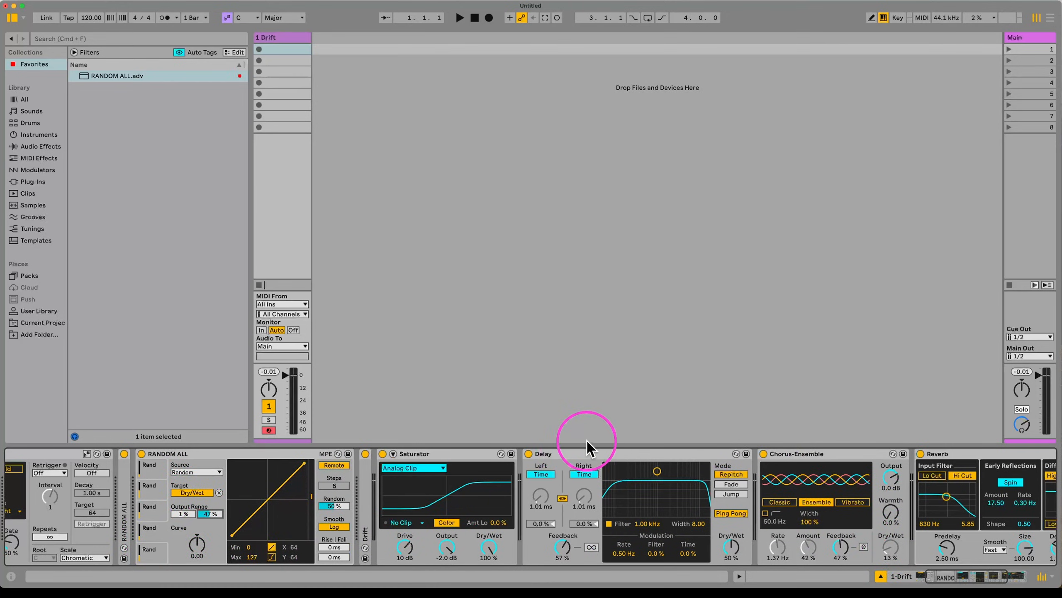
pyautogui.doubleClick(584, 453)
pyautogui.doubleClick(590, 453)
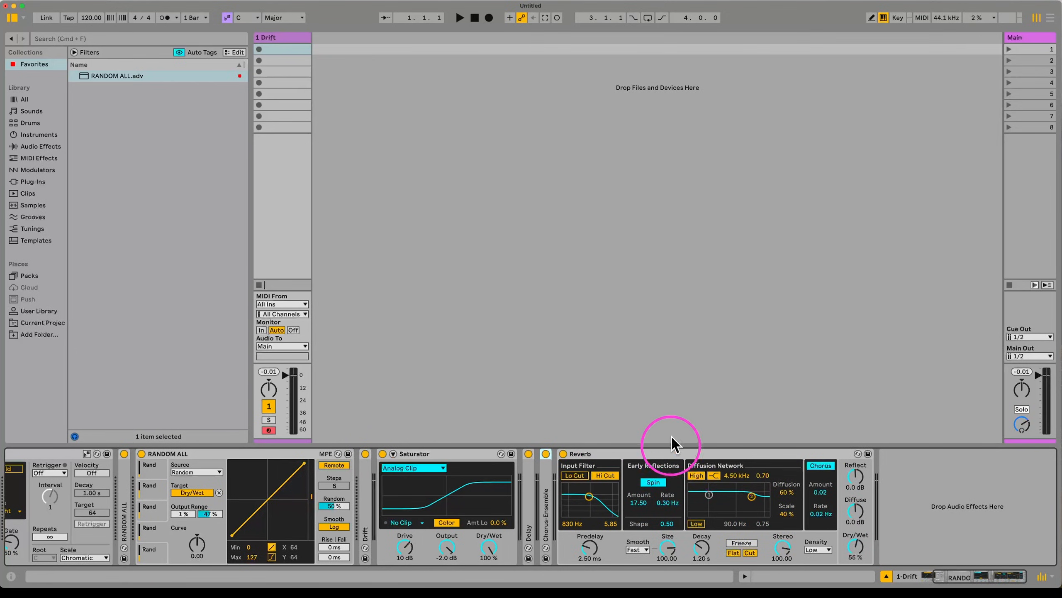
# Step: Enable Reverb's low cut for a 2.41 kHz band-pass input filter and shorten its decay
pyautogui.click(678, 451)
pyautogui.click(574, 475)
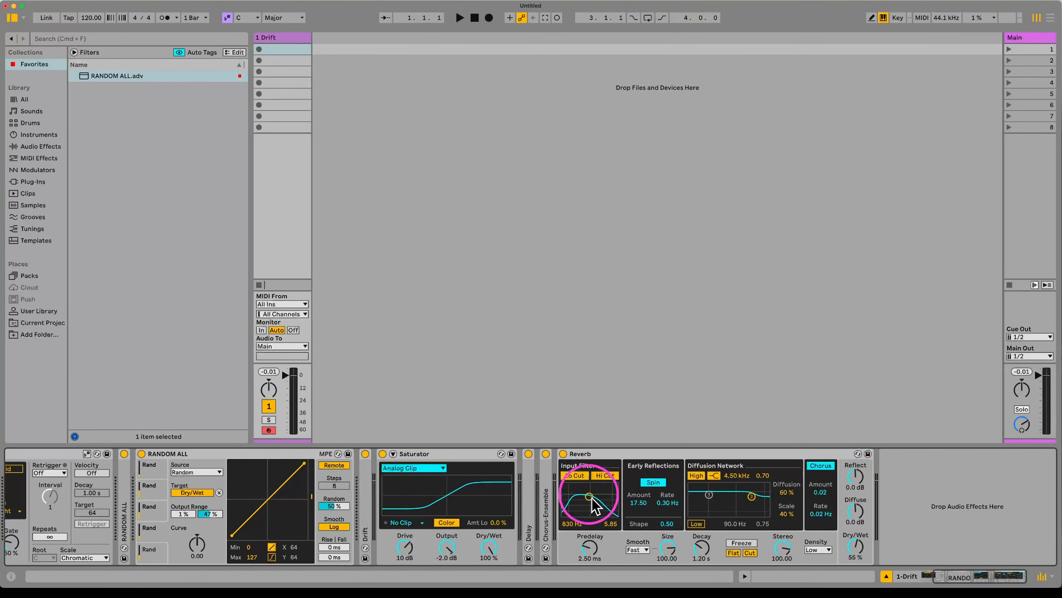
pyautogui.moveTo(588, 496); pyautogui.dragTo(596, 505)
pyautogui.moveTo(704, 546); pyautogui.dragTo(668, 569)
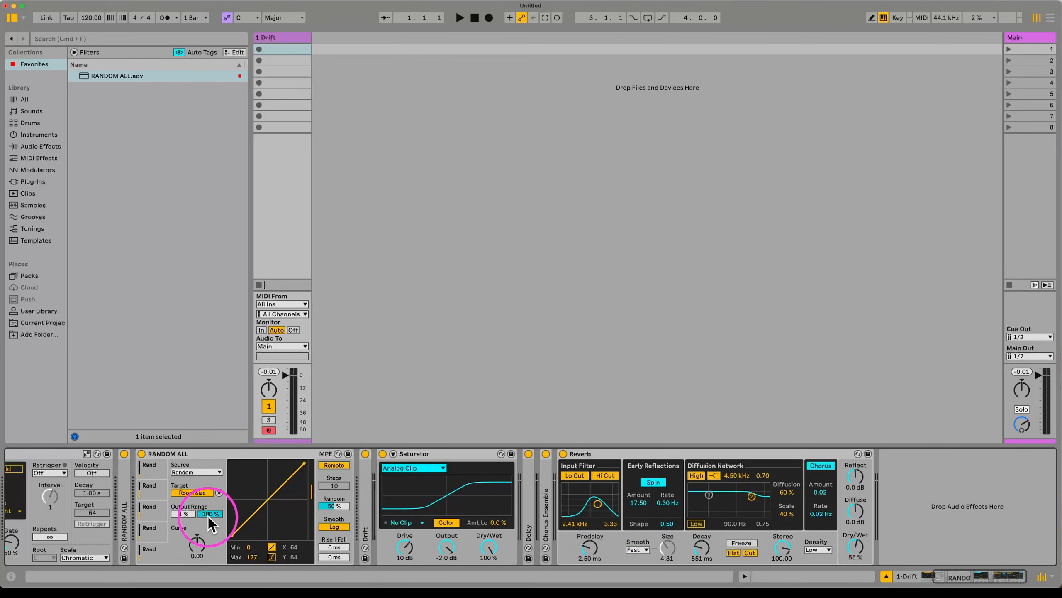
# Step: Duplicate RANDOM ALL and map the copy to randomize Reverb Dry/Wet over 1–49%
pyautogui.click(202, 457)
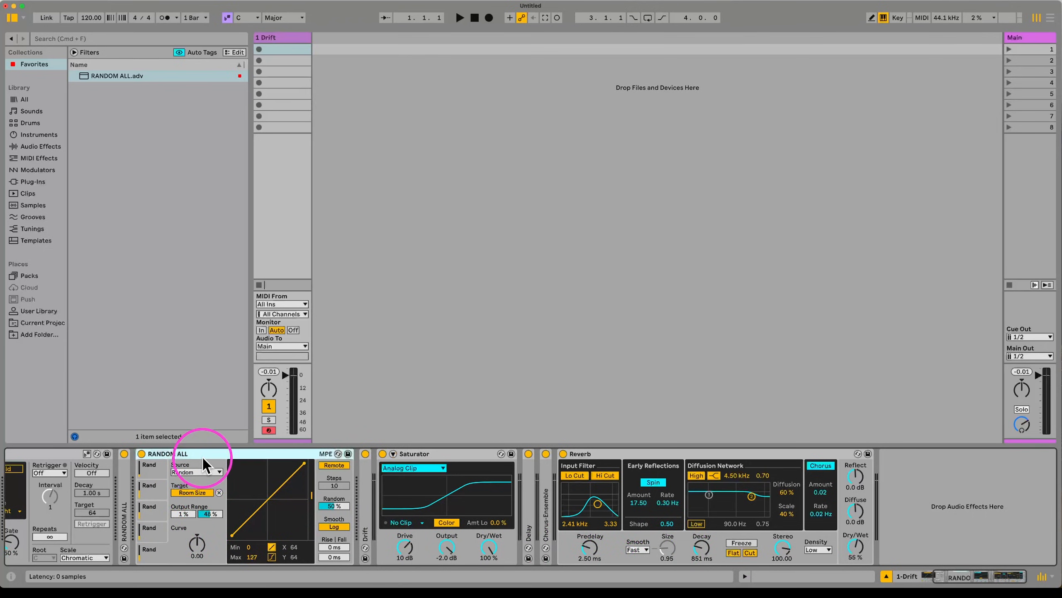
pyautogui.press('super+d')
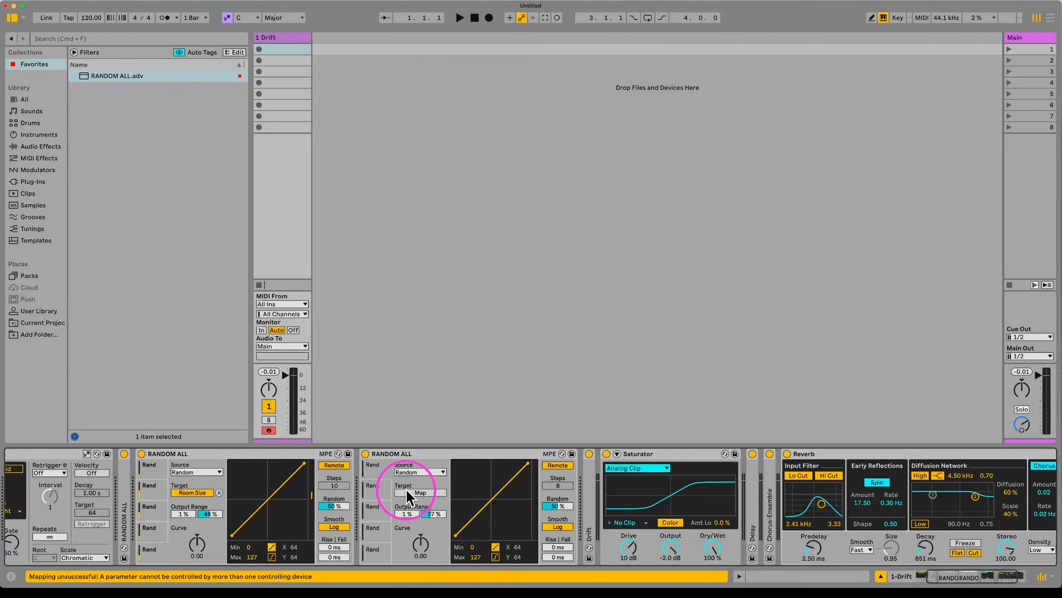
pyautogui.hscroll(3, 805, 503)
pyautogui.click(971, 546)
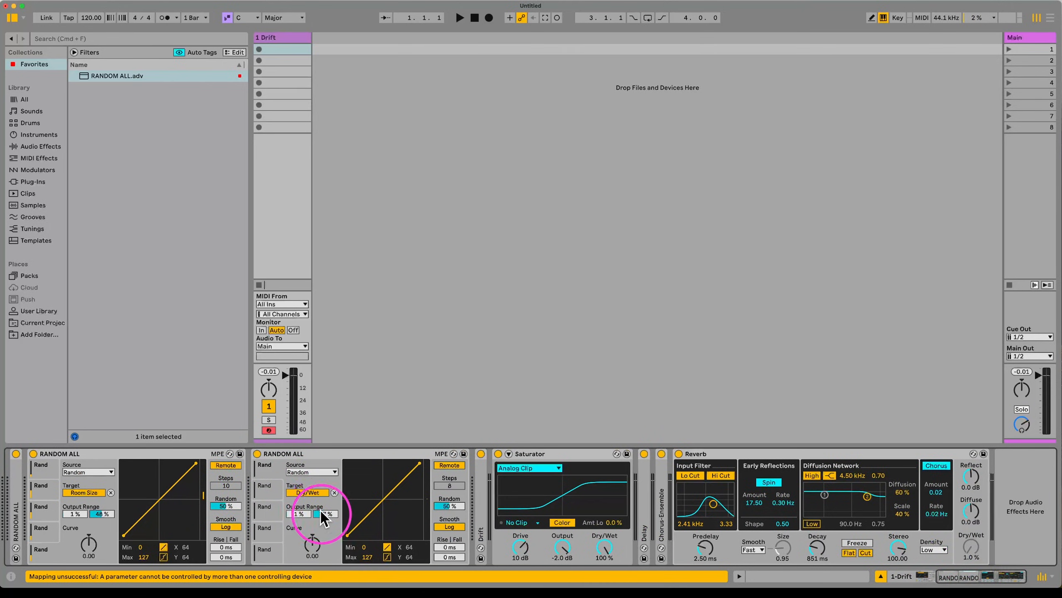
pyautogui.moveTo(324, 514); pyautogui.dragTo(325, 511)
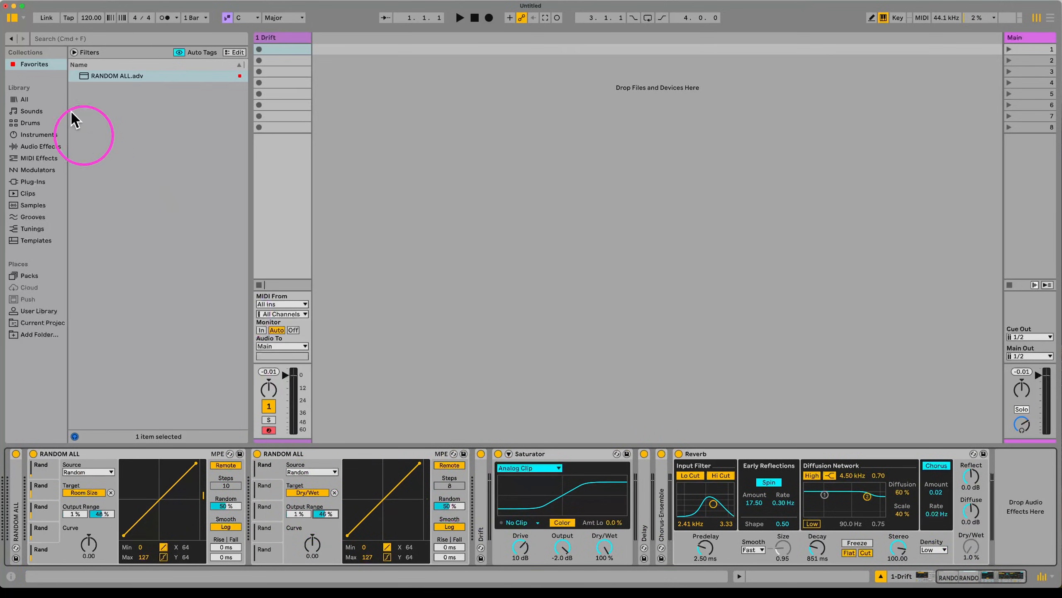
# Step: Append a second Saturator to the Drift chain and raise its drive to 18 dB
pyautogui.click(42, 134)
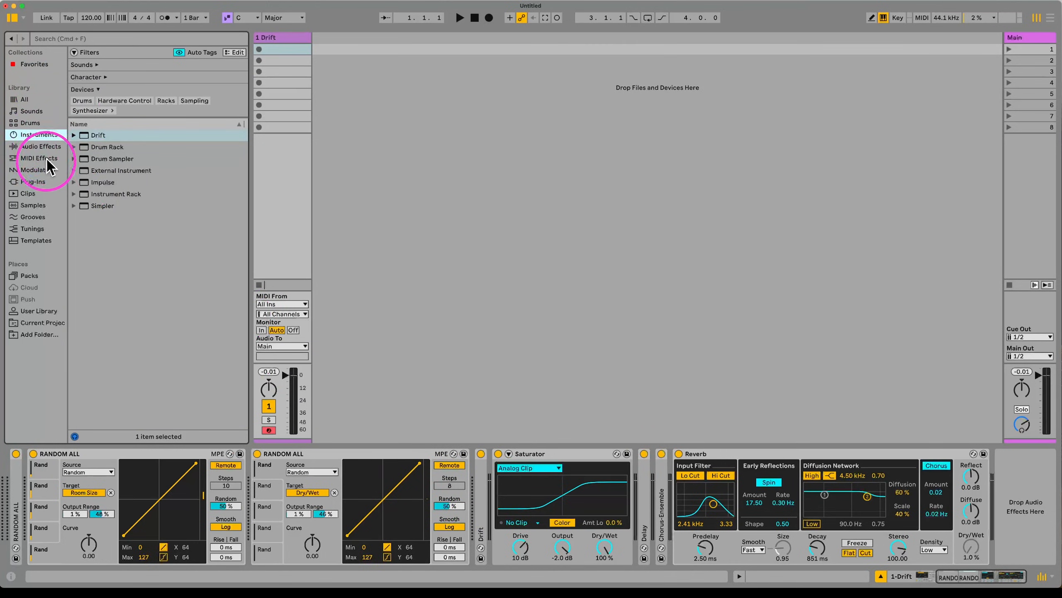
pyautogui.click(41, 146)
pyautogui.doubleClick(110, 319)
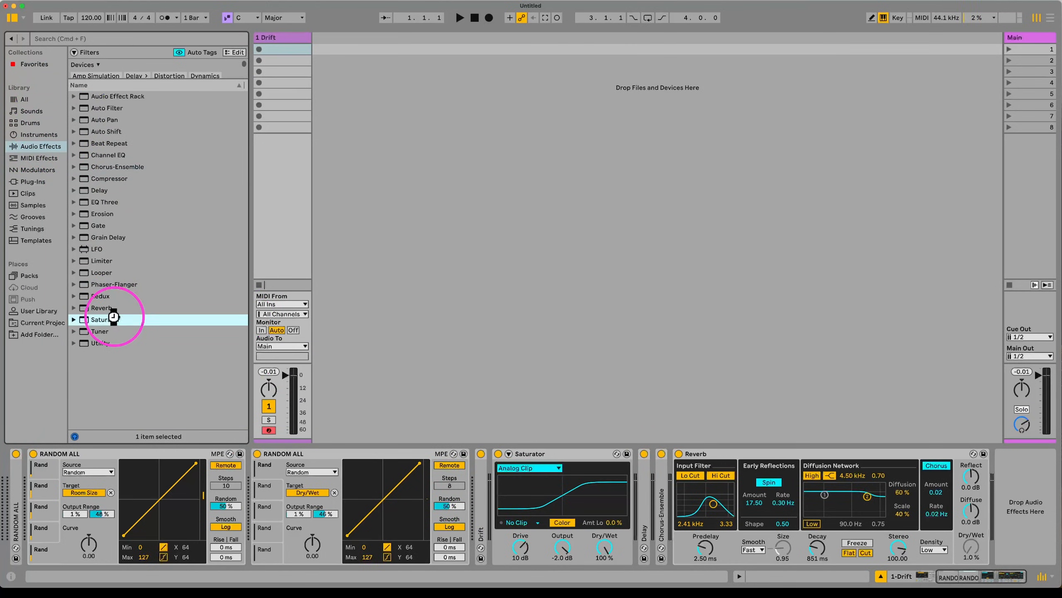
pyautogui.moveTo(950, 538); pyautogui.dragTo(950, 524)
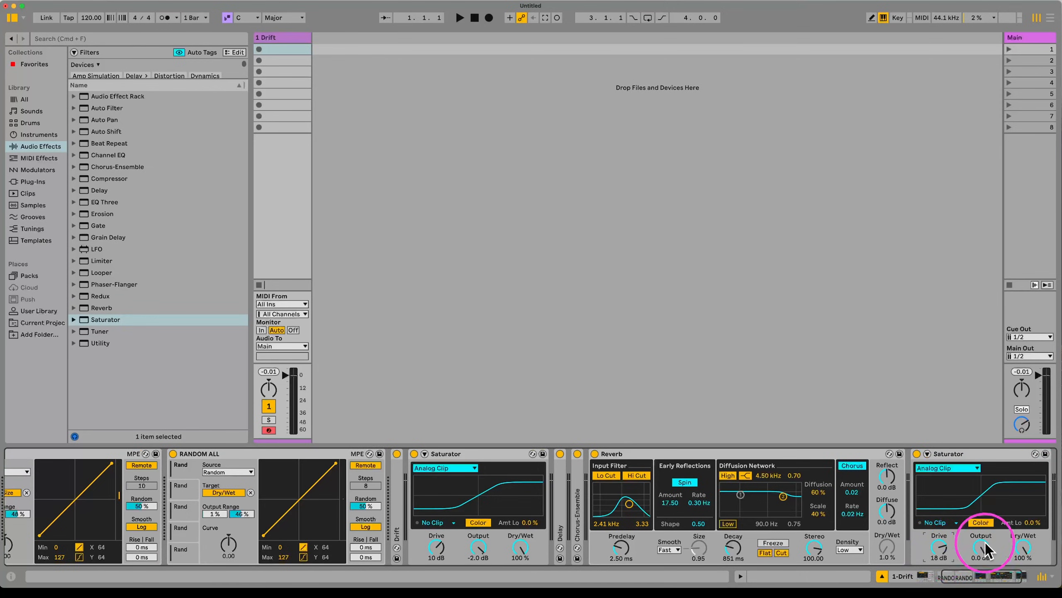
# Step: Add a Compressor with -17.1 dB threshold, 0.19 ms attack, Peak mode and -1.69 dB output
pyautogui.doubleClick(121, 179)
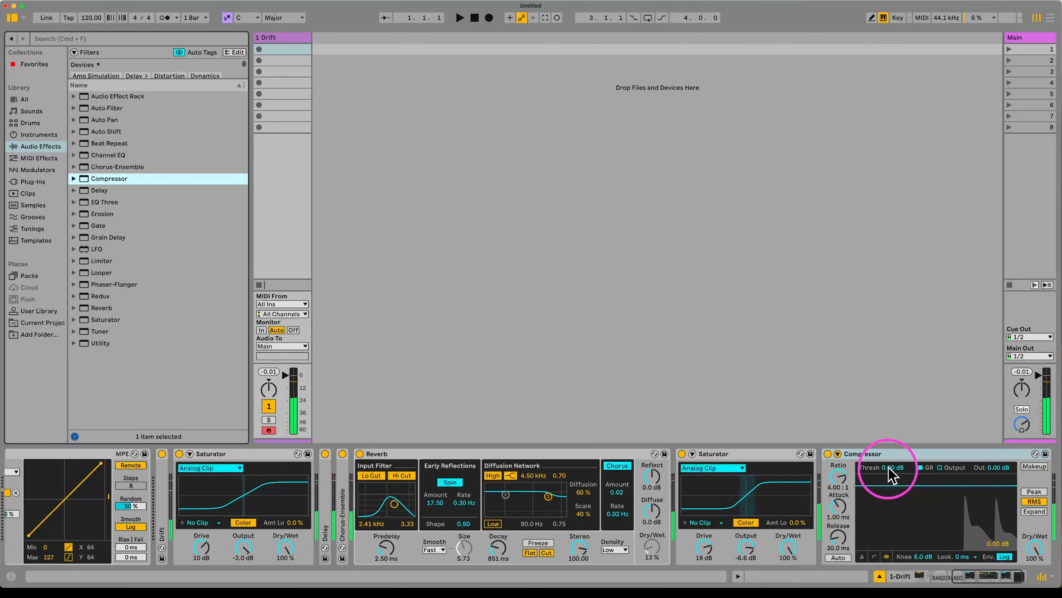
pyautogui.moveTo(891, 467)
pyautogui.mouseDown()
pyautogui.moveTo(891, 498)
pyautogui.moveTo(888, 464)
pyautogui.mouseUp()
pyautogui.moveTo(837, 507); pyautogui.dragTo(839, 555)
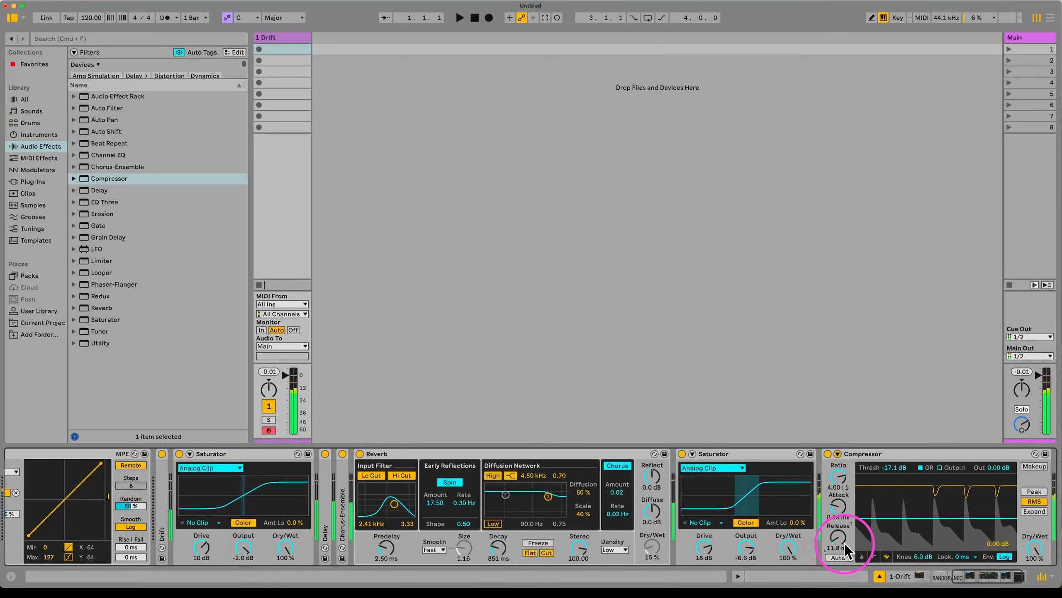
pyautogui.click(1033, 492)
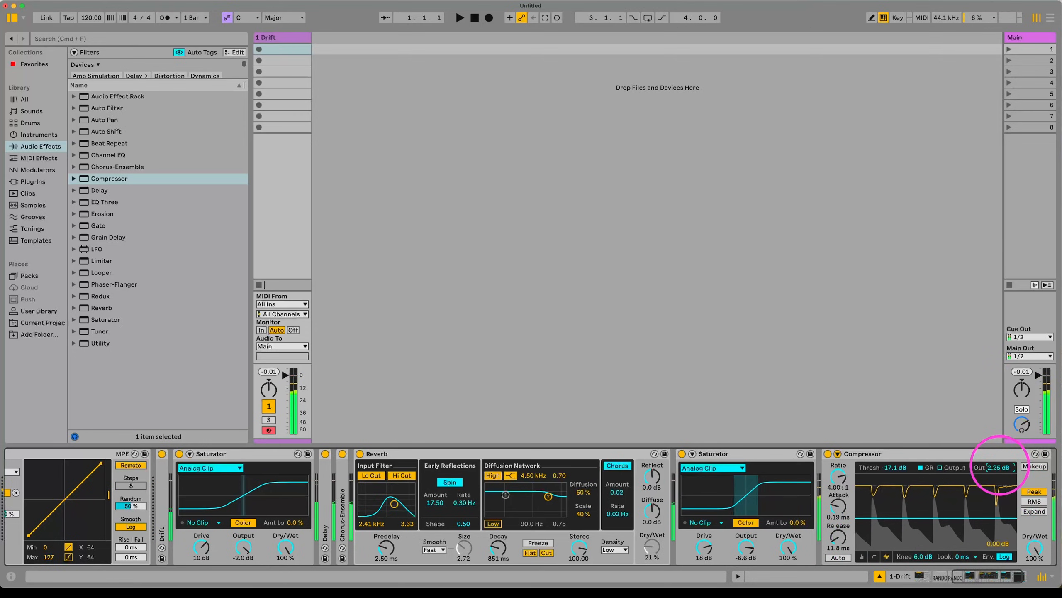
pyautogui.moveTo(998, 468); pyautogui.dragTo(1004, 476)
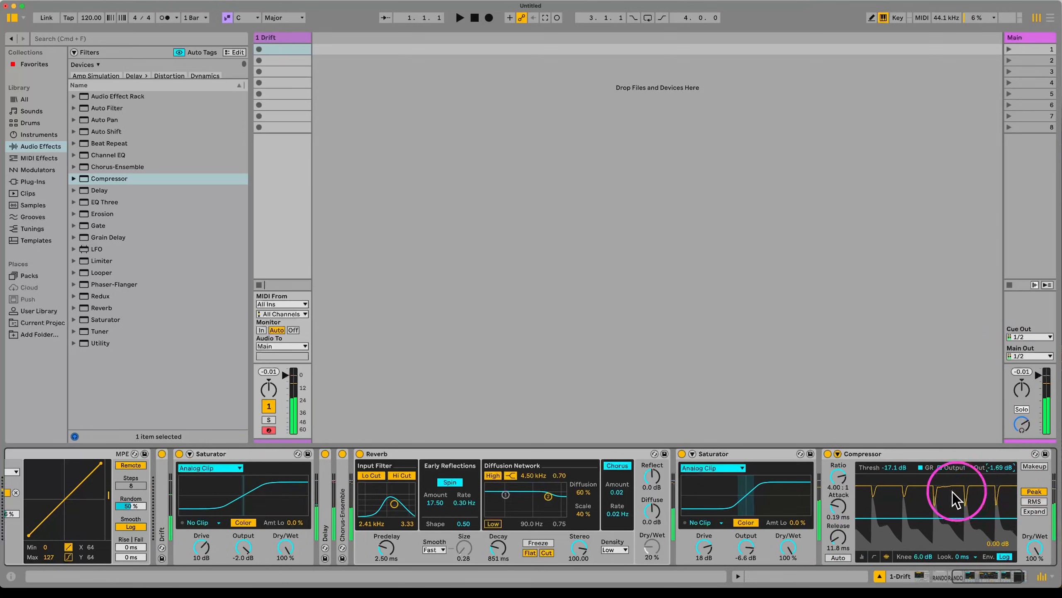
pyautogui.hscroll(-5, 389, 541)
pyautogui.hscroll(-8, 388, 546)
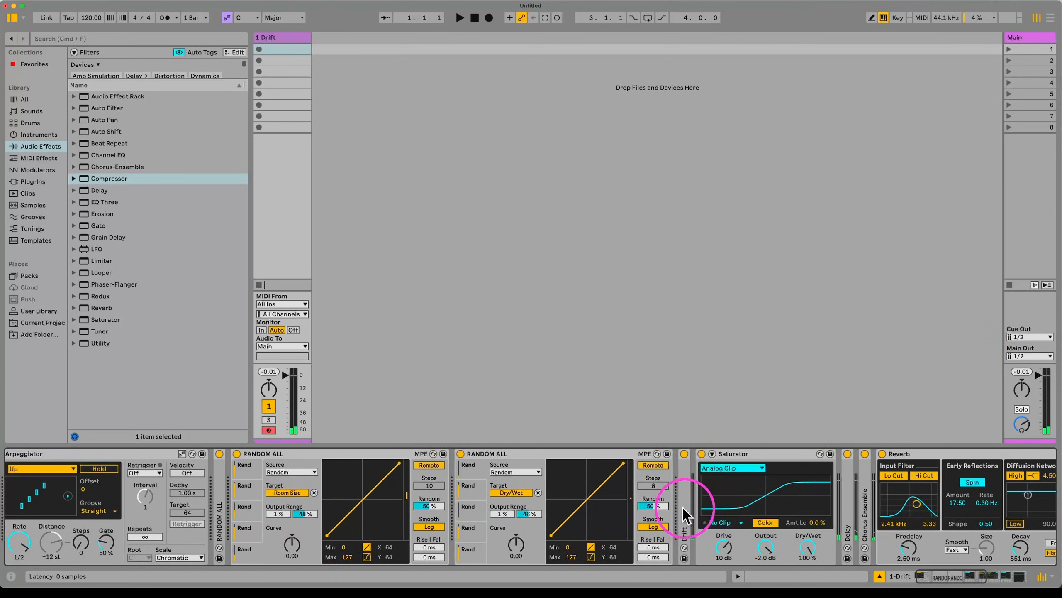
# Step: Set Drift's Envelope 1 decay to 1.36 s and Envelope 2 release to 141 ms
pyautogui.doubleClick(706, 508)
pyautogui.hscroll(8, 890, 502)
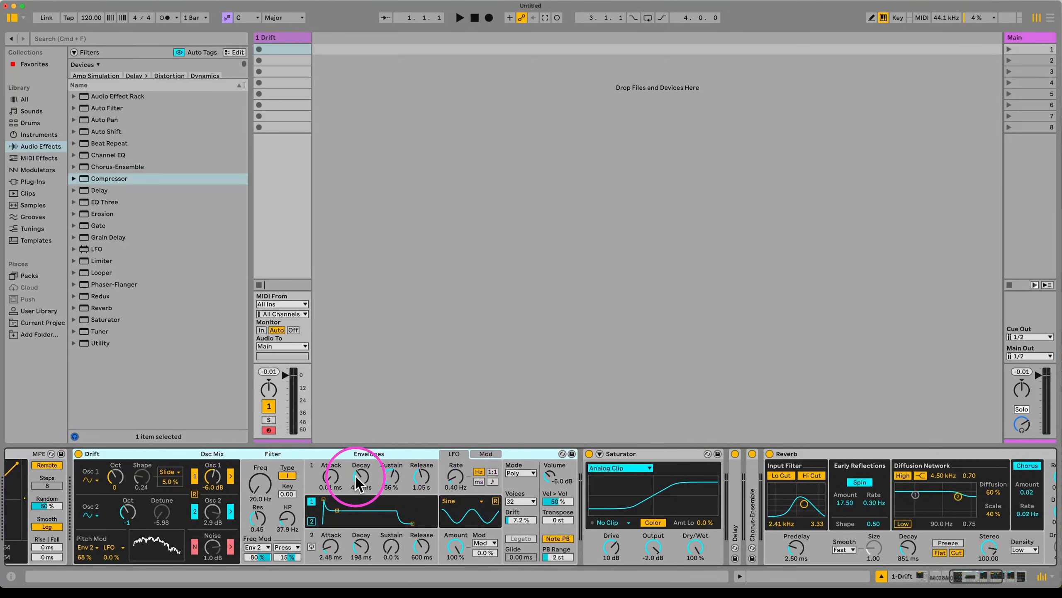
pyautogui.moveTo(357, 476); pyautogui.dragTo(421, 495)
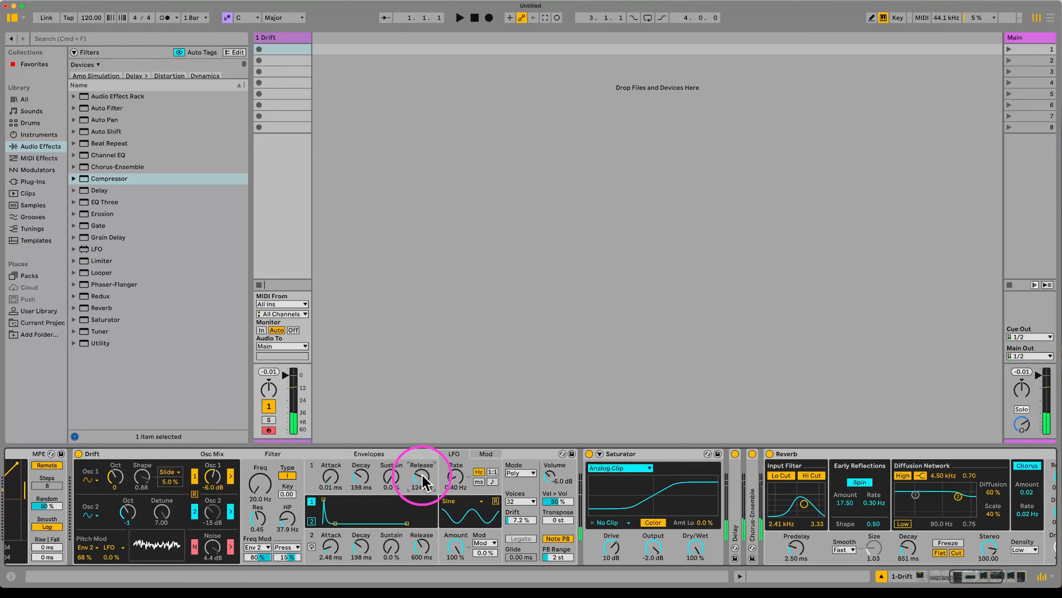
pyautogui.click(360, 477)
pyautogui.moveTo(360, 477); pyautogui.dragTo(360, 477)
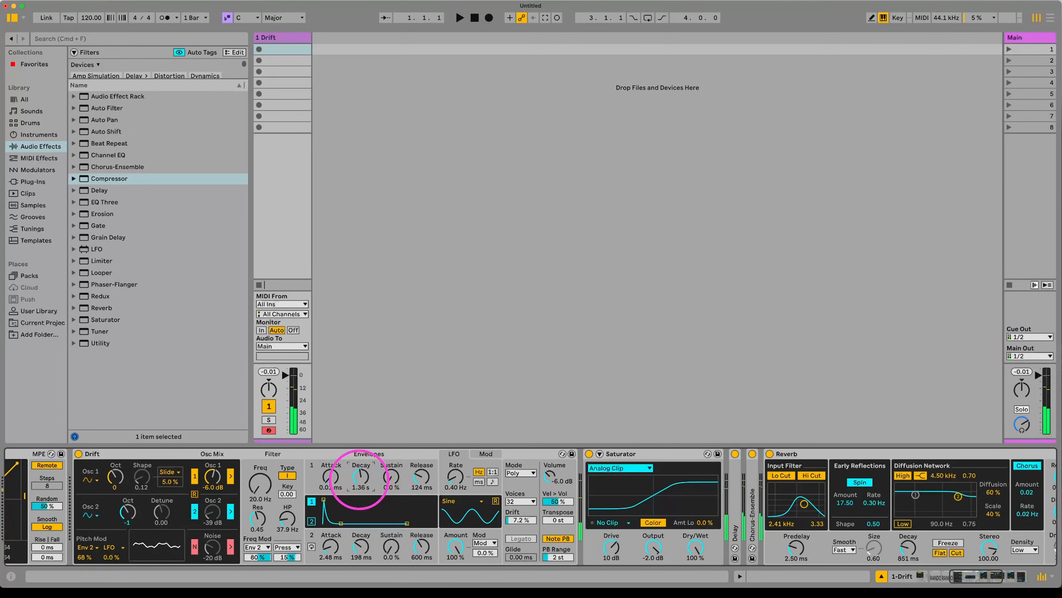
pyautogui.moveTo(421, 546); pyautogui.dragTo(421, 552)
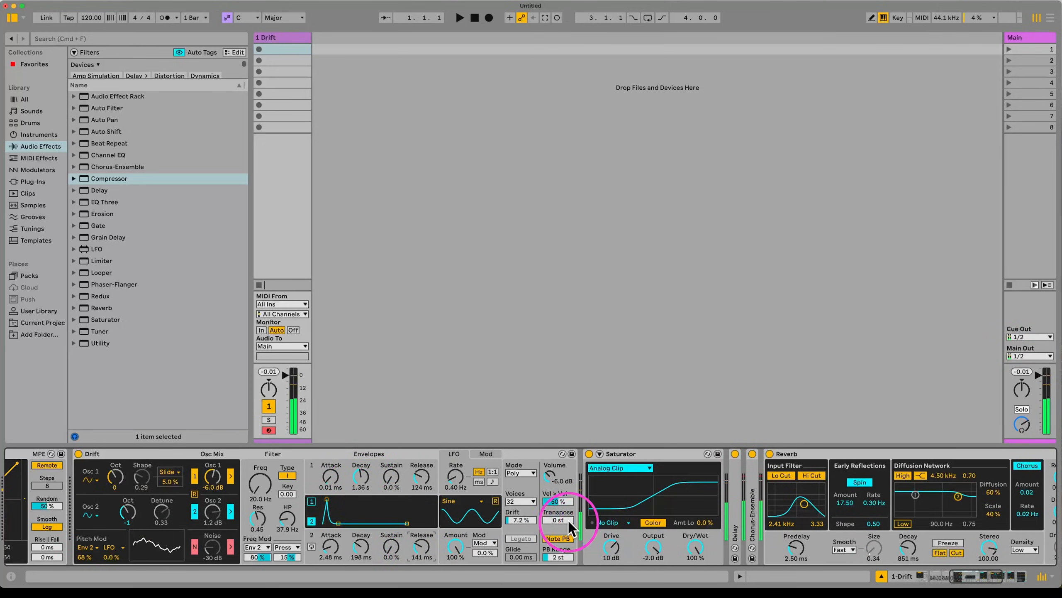
# Step: Transpose Drift down 5 semitones and adjust the reverb decay time
pyautogui.moveTo(569, 526); pyautogui.dragTo(568, 529)
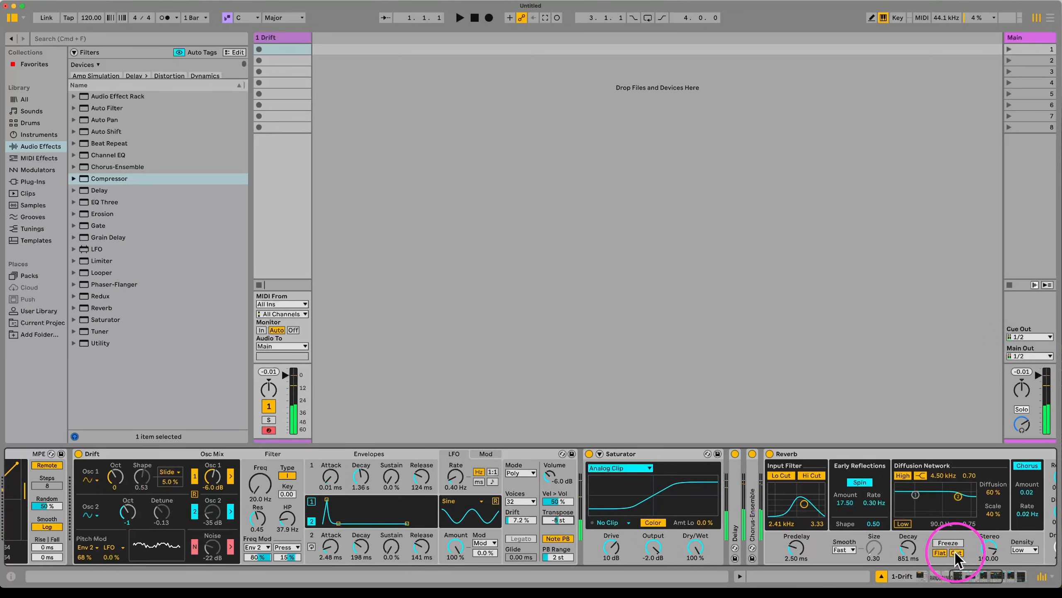
pyautogui.moveTo(908, 548); pyautogui.dragTo(907, 554)
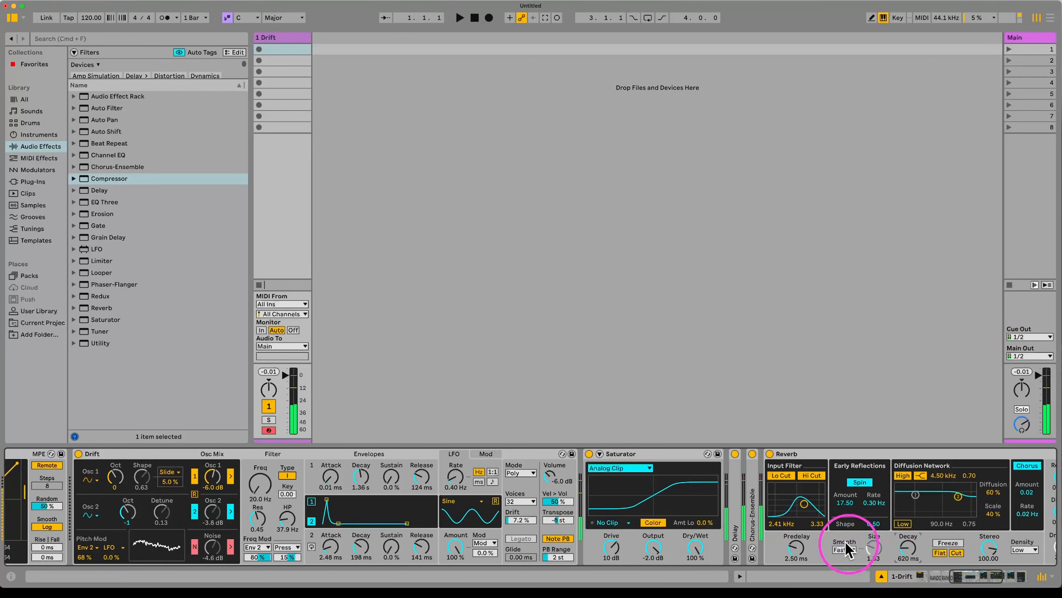
pyautogui.hscroll(7, 900, 487)
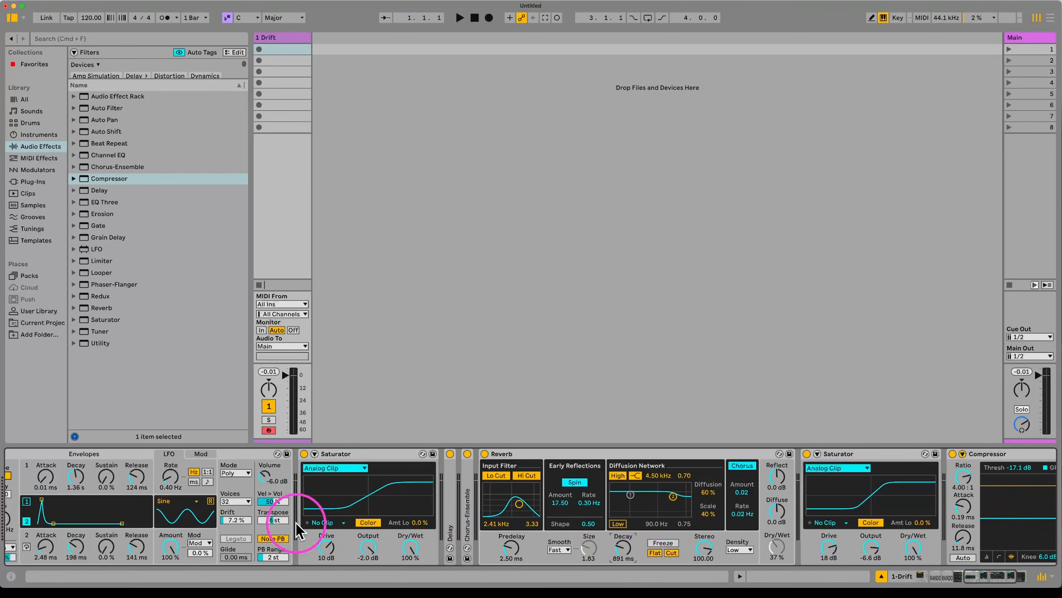
pyautogui.hscroll(-15, 166, 546)
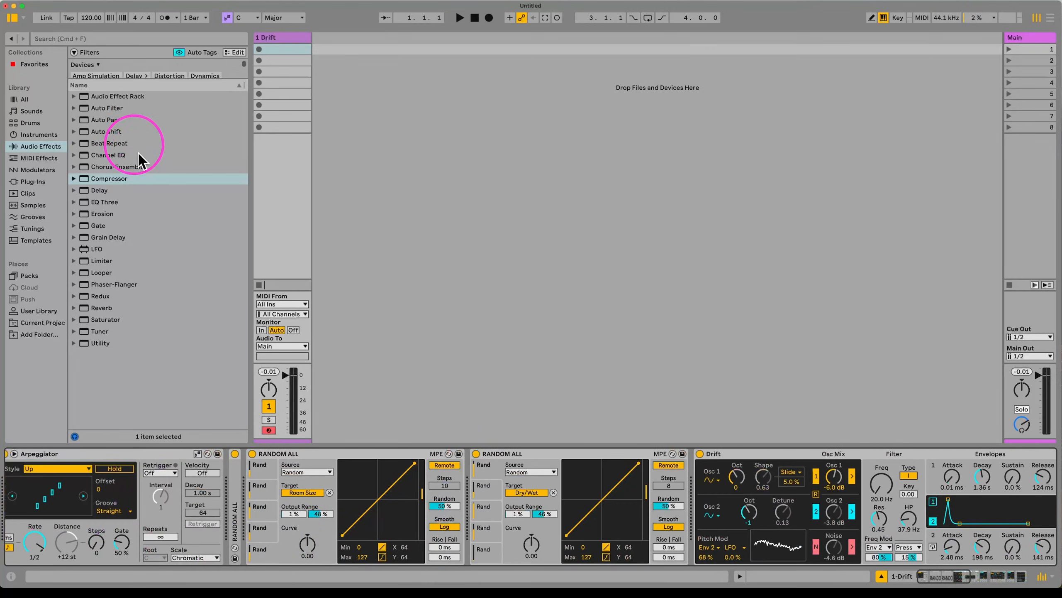
# Step: Add Auto Pan synced at 1/16 with 100% amount, 0° phase and square wave, then create an empty MIDI clip
pyautogui.doubleClick(110, 120)
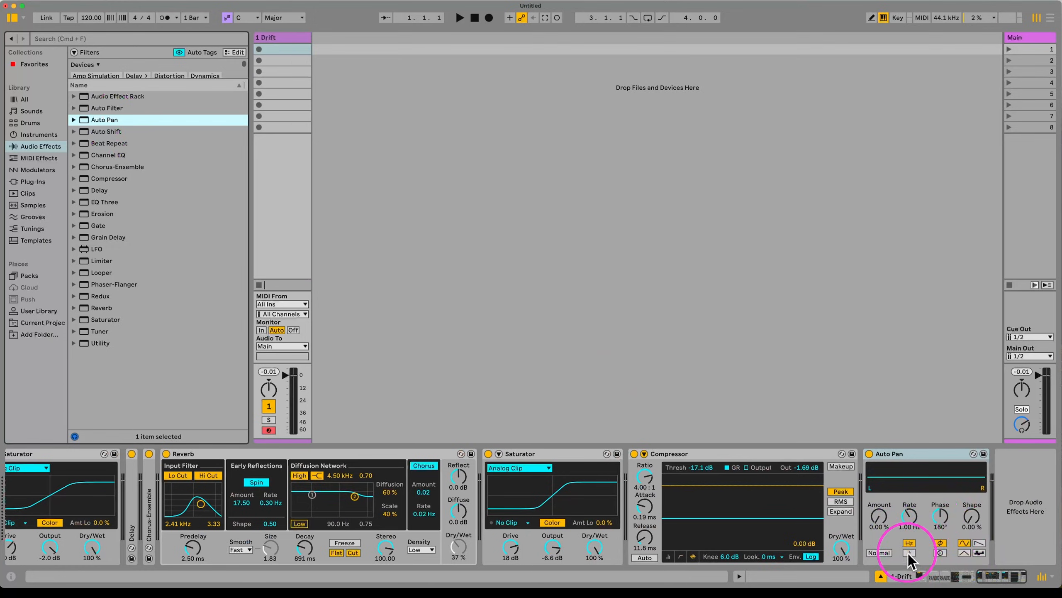
pyautogui.click(909, 552)
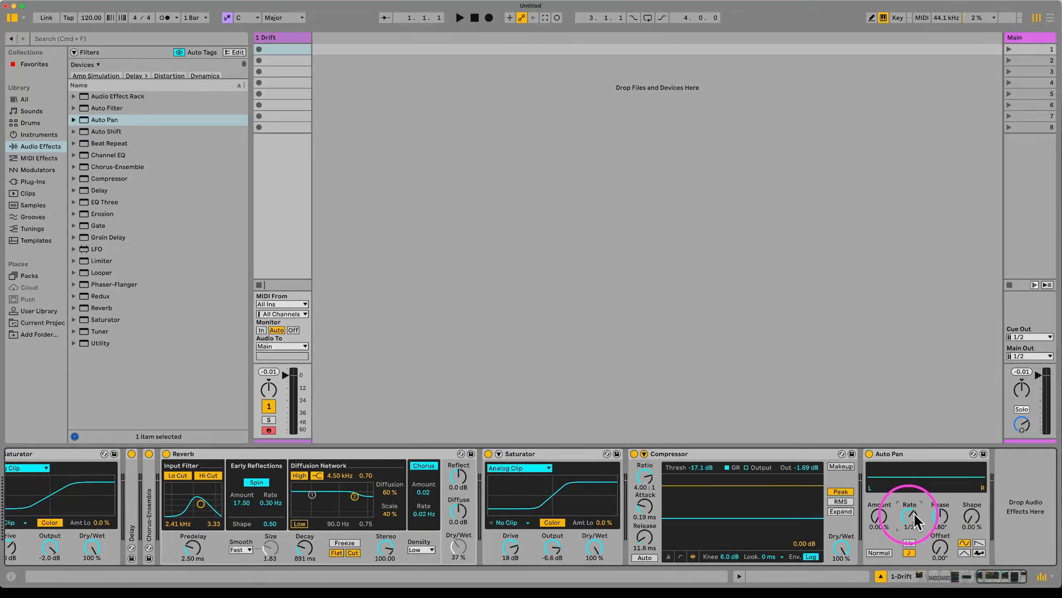
pyautogui.moveTo(880, 517); pyautogui.dragTo(880, 481)
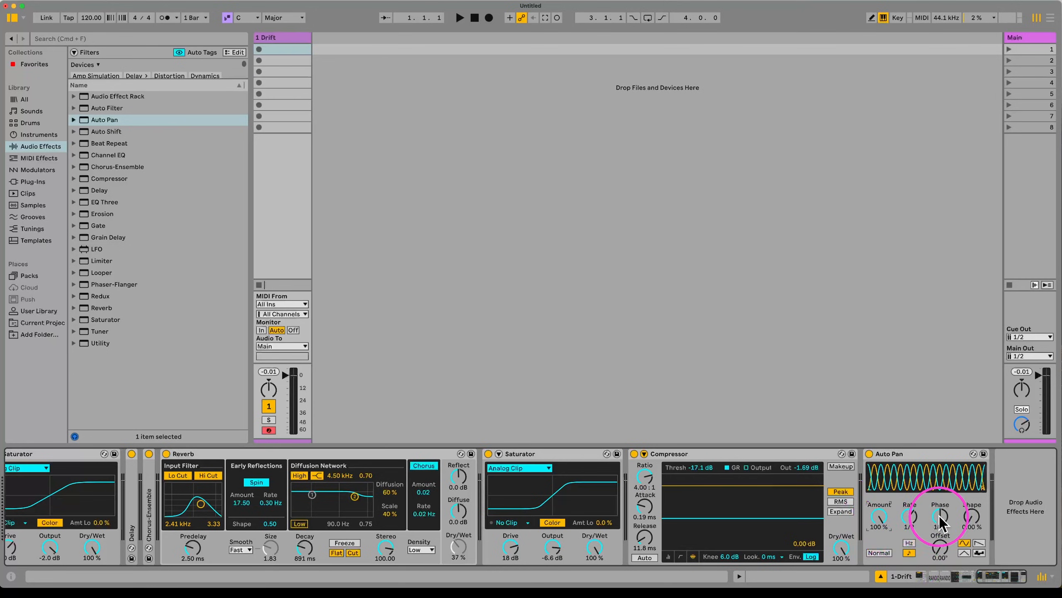
pyautogui.moveTo(940, 516); pyautogui.dragTo(971, 502)
pyautogui.click(977, 543)
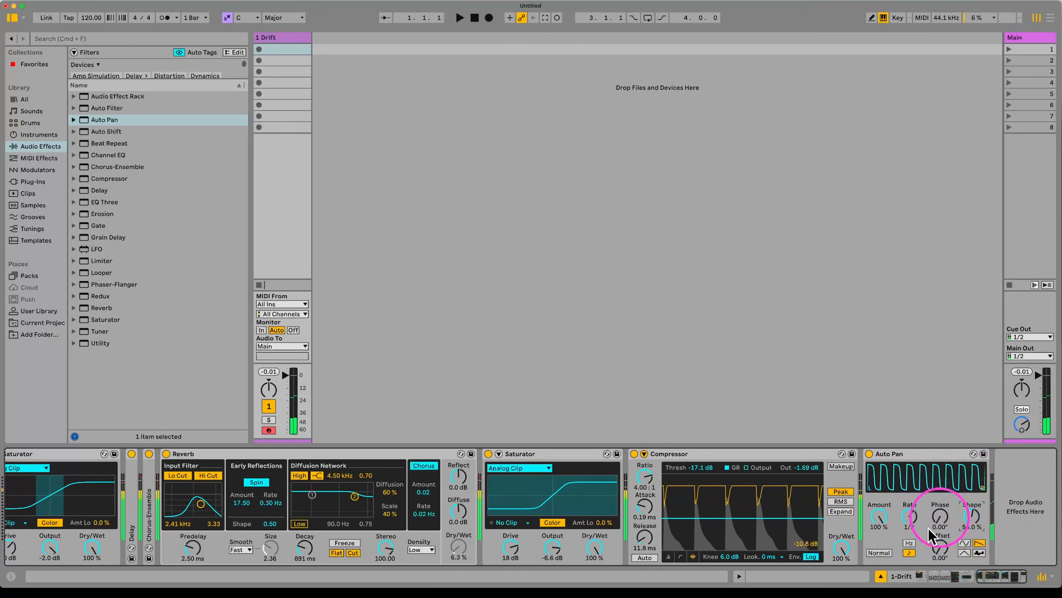
pyautogui.doubleClick(293, 48)
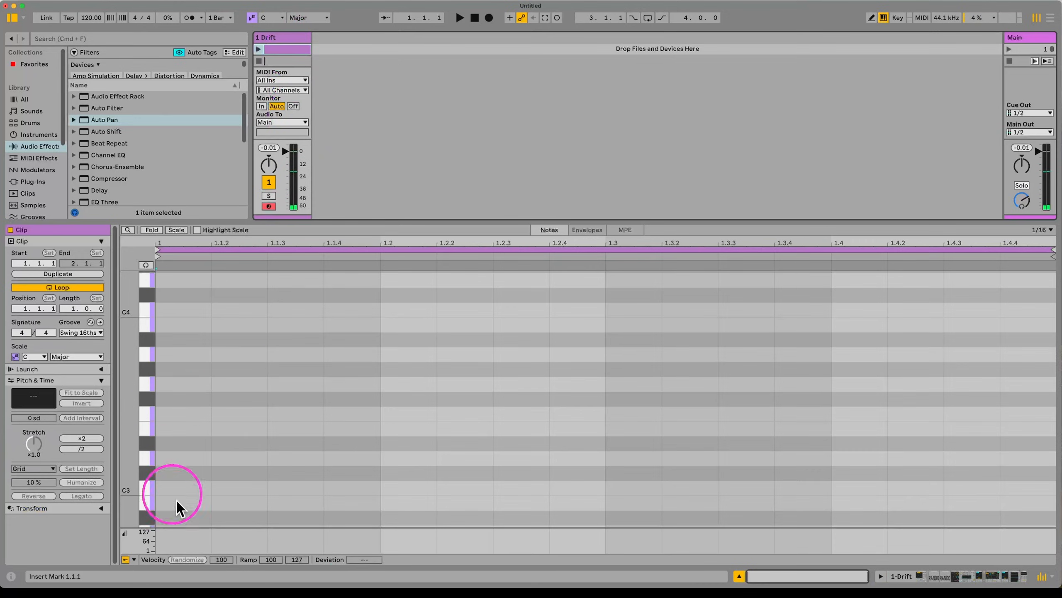
# Step: Add a C3 note stretched across the whole bar and launch the clip
pyautogui.doubleClick(185, 486)
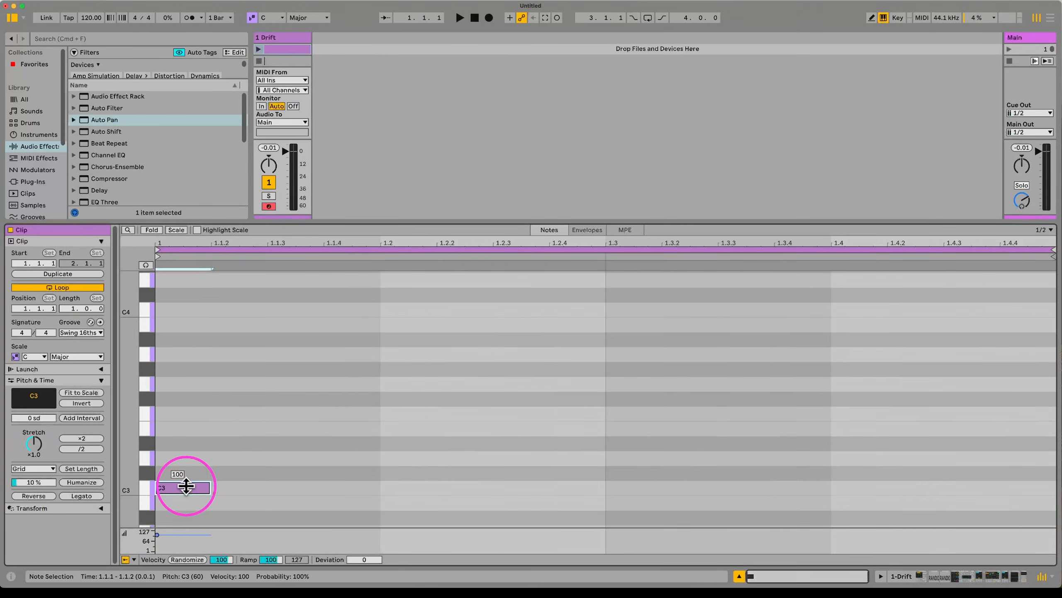
pyautogui.hotkey('shift', 'Right')
pyautogui.hotkey('shift', 'Right')
pyautogui.hotkey('shift', 'Right')
pyautogui.hotkey('shift', 'Right')
pyautogui.hotkey('shift', 'Right')
pyautogui.hotkey('shift', 'Right')
pyautogui.hotkey('shift', 'Right')
pyautogui.hotkey('shift', 'Right')
pyautogui.hotkey('shift', 'Right')
pyautogui.hotkey('shift', 'Right')
pyautogui.hotkey('shift', 'Right')
pyautogui.hotkey('shift', 'Right')
pyautogui.hotkey('shift', 'Right')
pyautogui.hotkey('shift', 'Right')
pyautogui.hotkey('shift', 'Right')
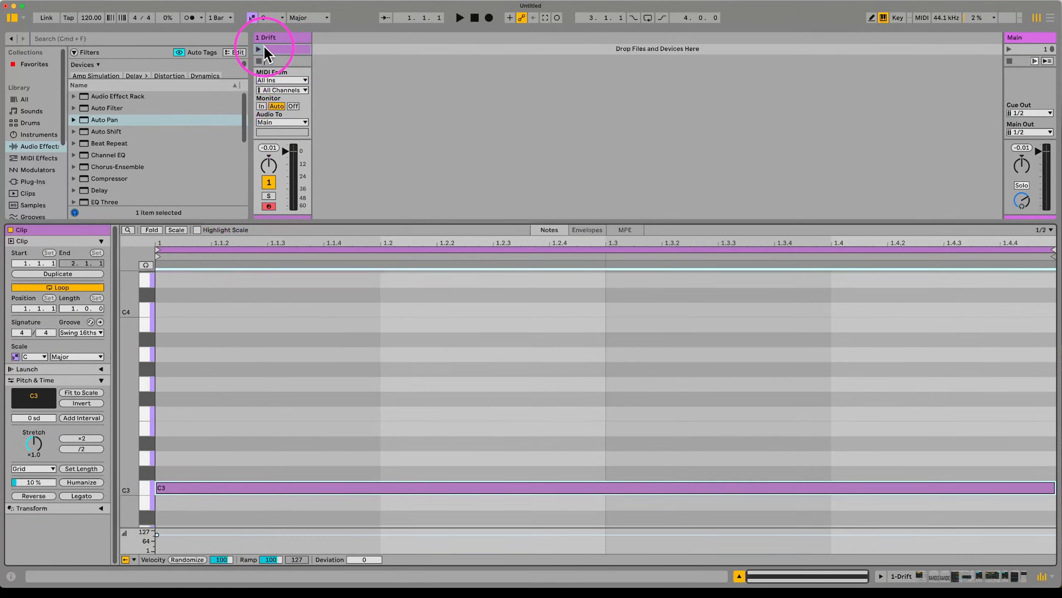
pyautogui.click(259, 48)
pyautogui.click(271, 37)
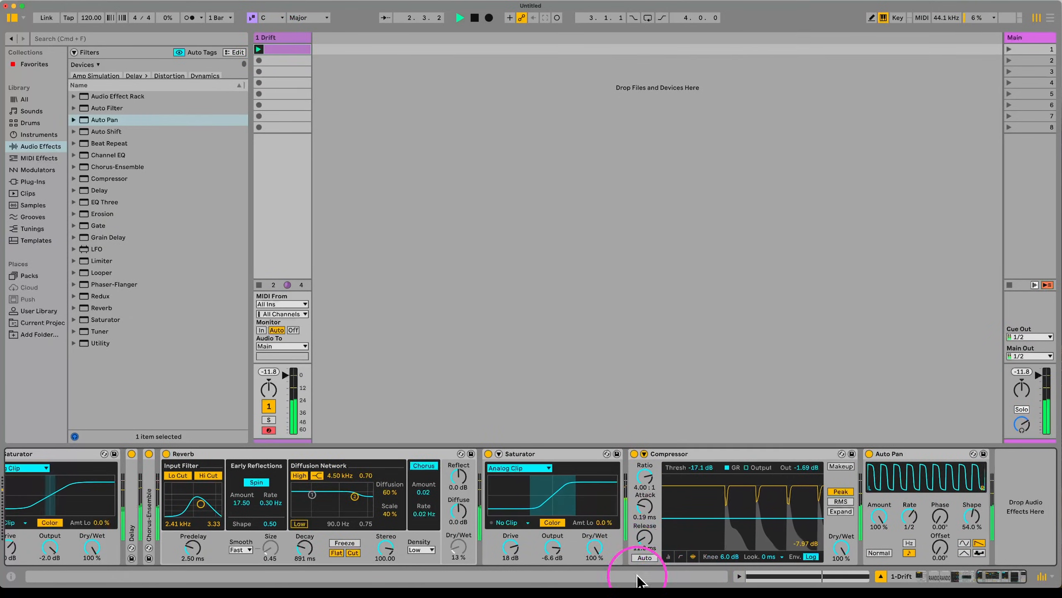
pyautogui.hscroll(-15, 253, 521)
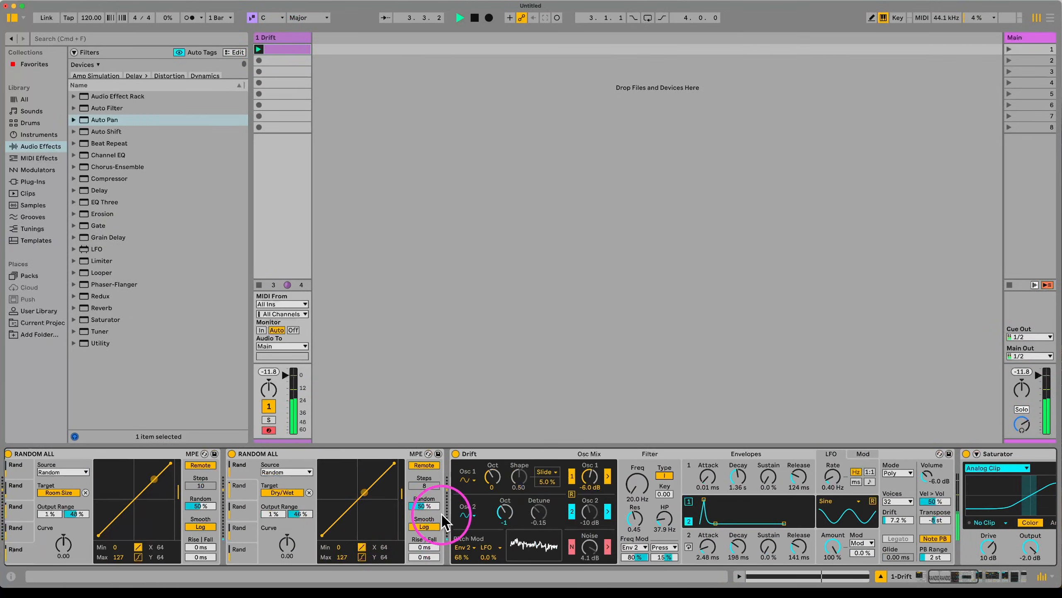
pyautogui.hscroll(5, 443, 516)
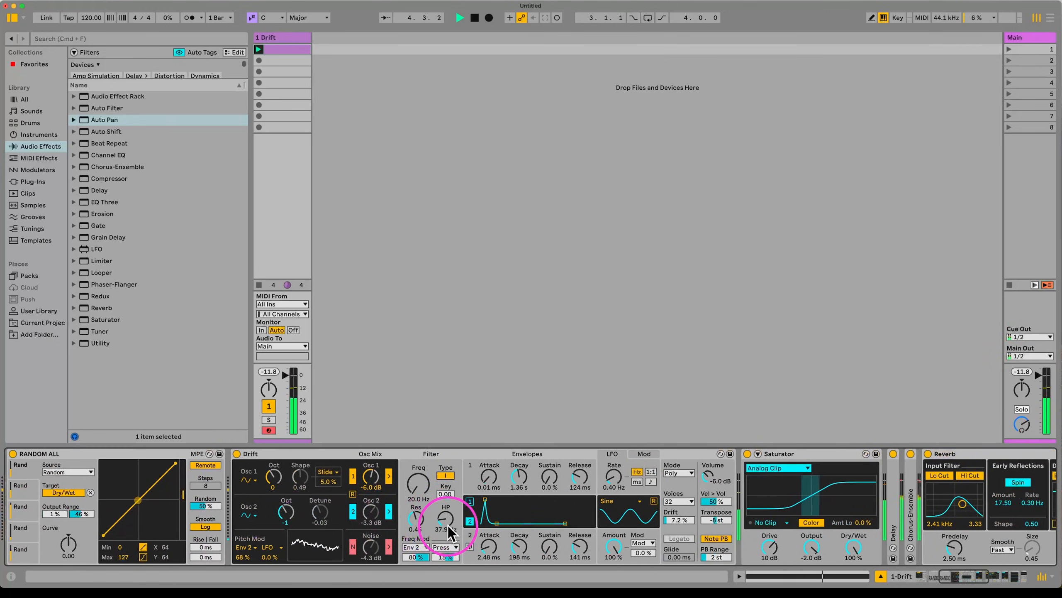
# Step: Drop the note an octave to C2 and stop playback
pyautogui.click(281, 49)
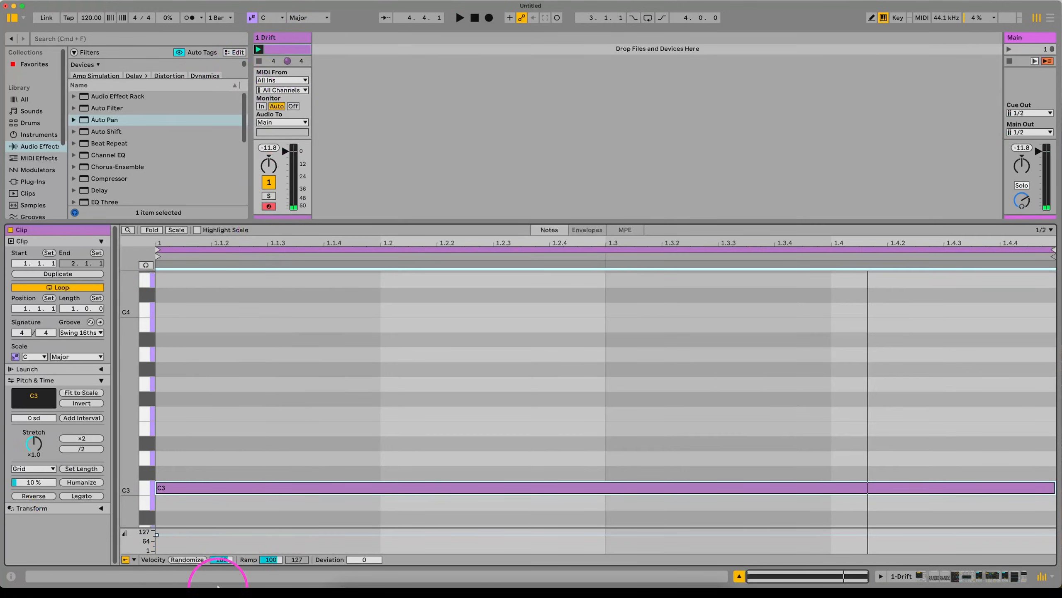
pyautogui.hotkey('shift', 'Down')
pyautogui.press('space')
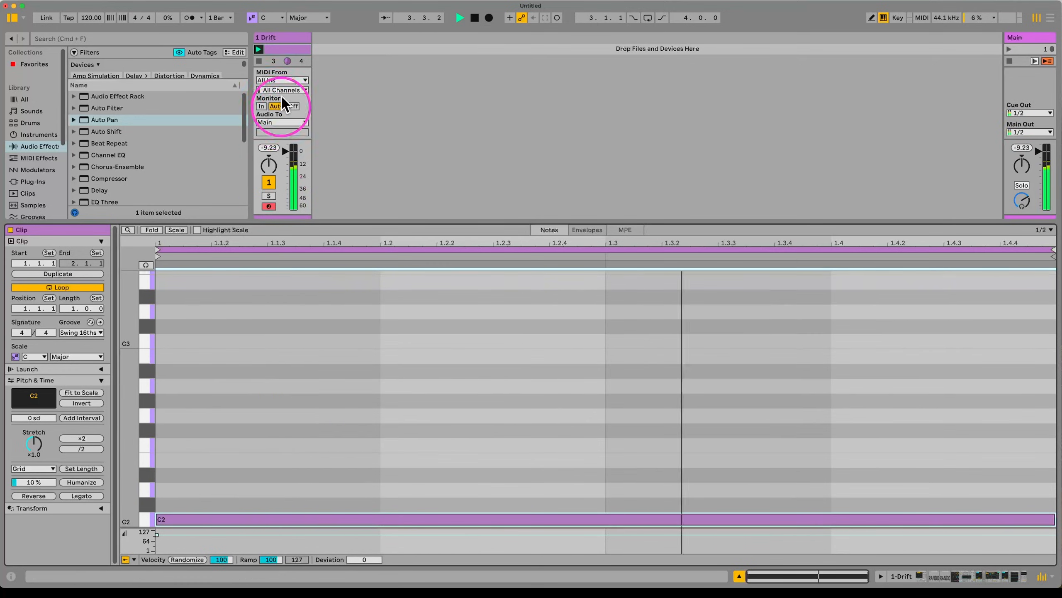
pyautogui.click(282, 37)
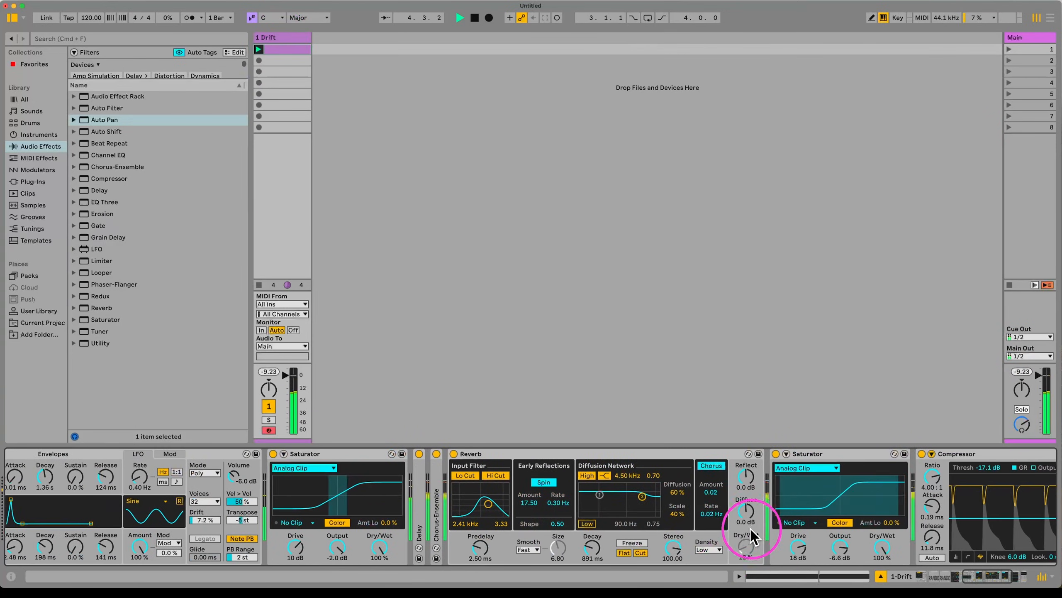
# Step: Map RANDOM ALL's third random slot to the Reverb's input filter frequency and play to hear it
pyautogui.press('space')
pyautogui.hscroll(-6, 244, 543)
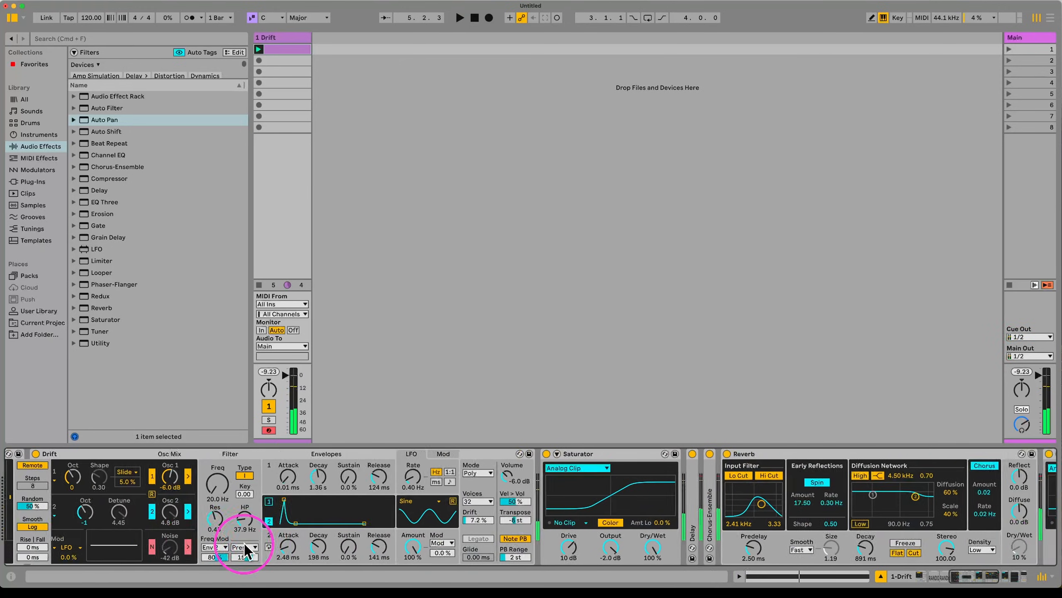
pyautogui.hscroll(-6, 244, 543)
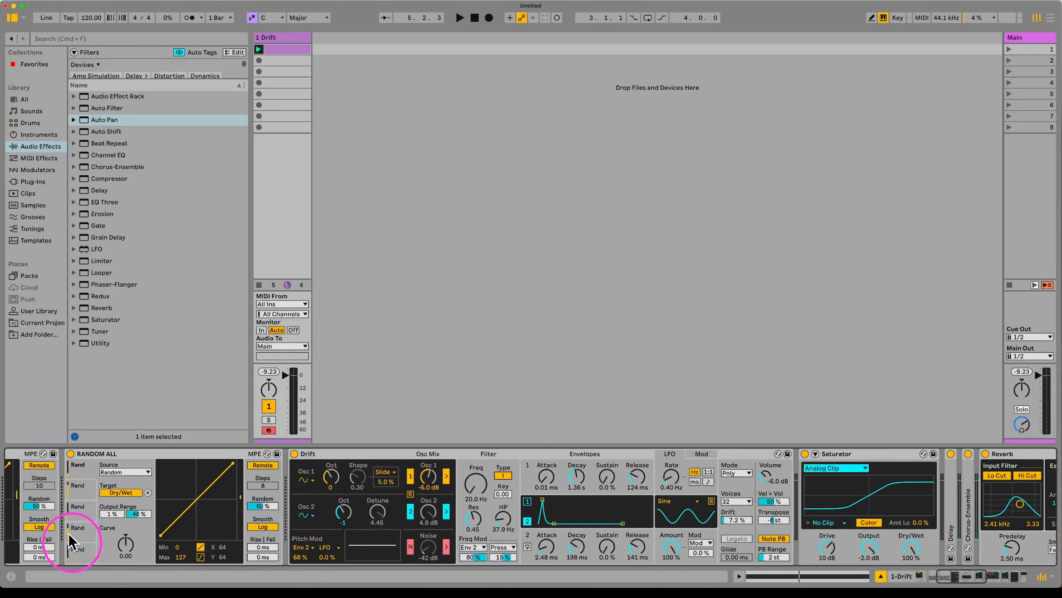
pyautogui.click(82, 504)
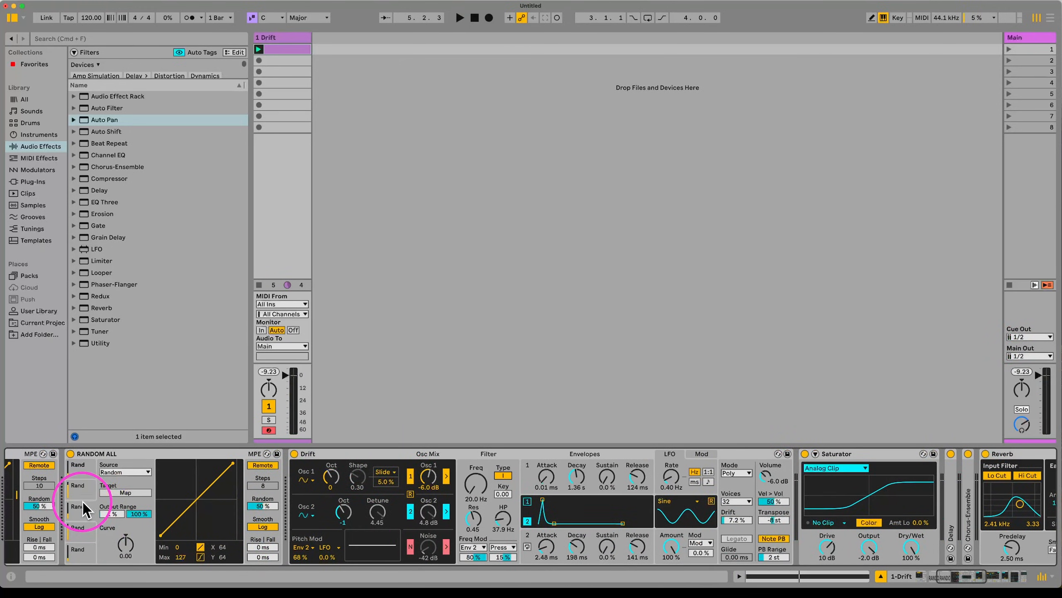
pyautogui.click(999, 526)
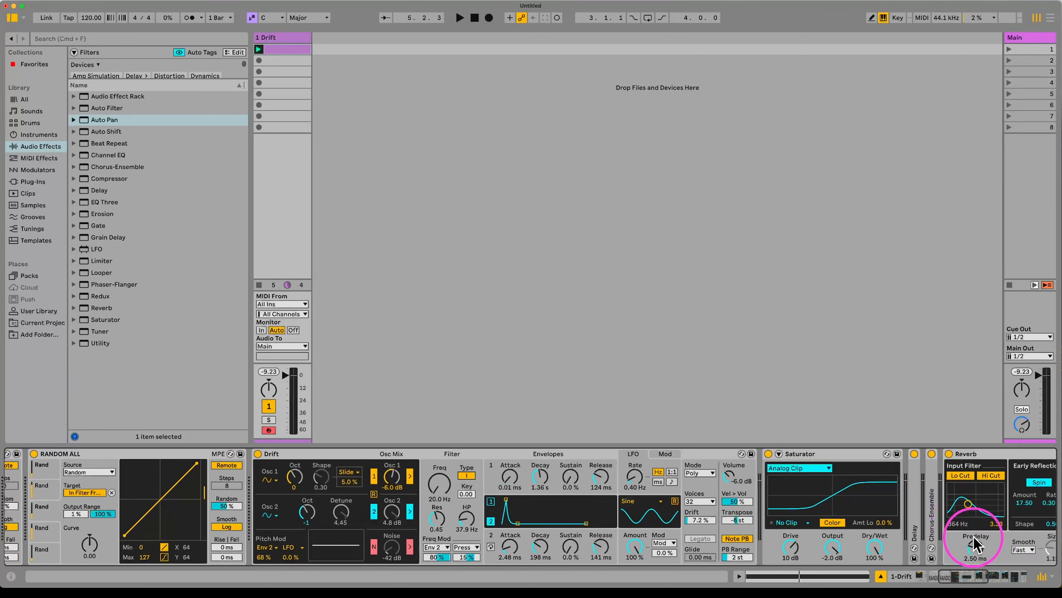
pyautogui.press('space')
pyautogui.hscroll(5, 911, 550)
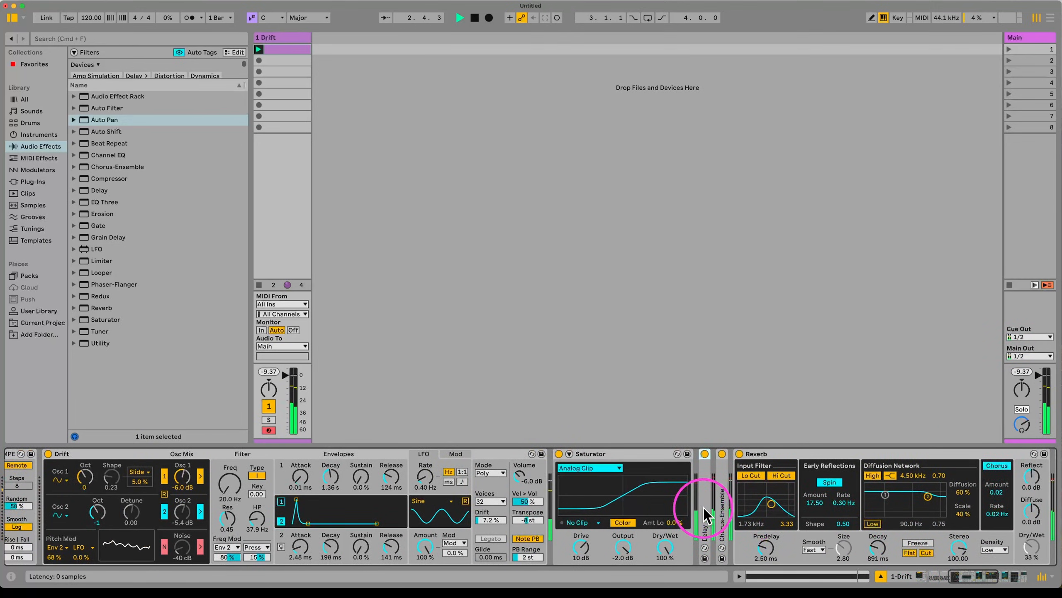
# Step: Expand the Delay device and select the fourth random modulation slot
pyautogui.doubleClick(704, 507)
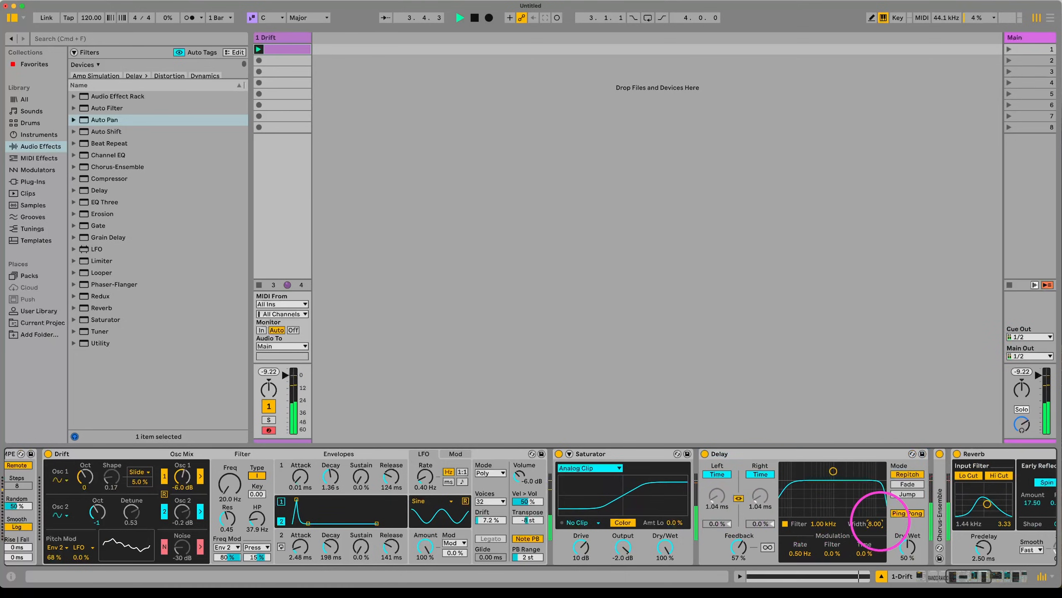
pyautogui.hscroll(-5, 170, 542)
pyautogui.hscroll(-1, 168, 534)
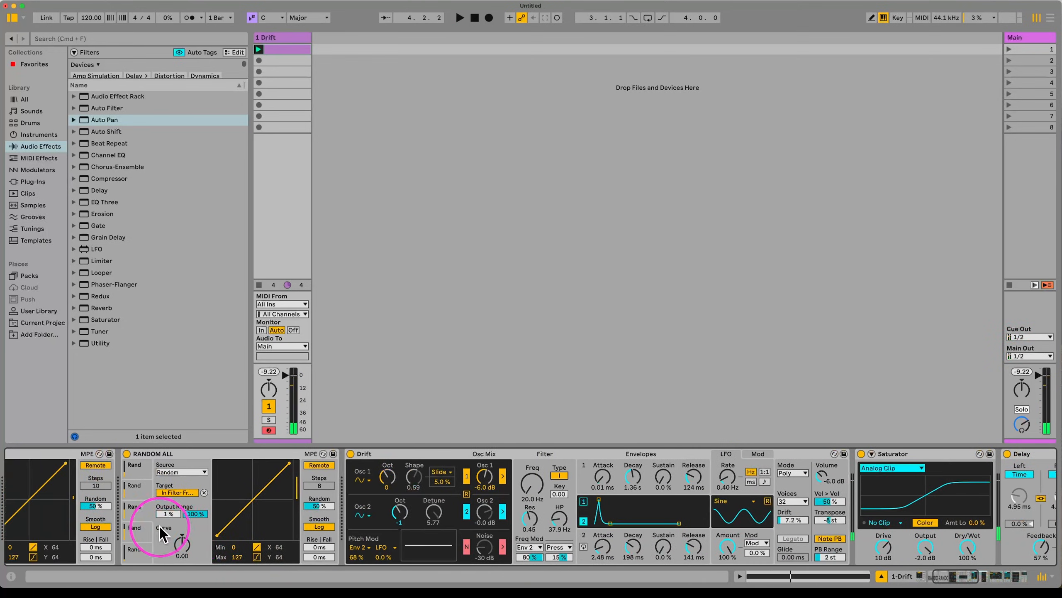
pyautogui.click(137, 531)
pyautogui.hscroll(4, 958, 537)
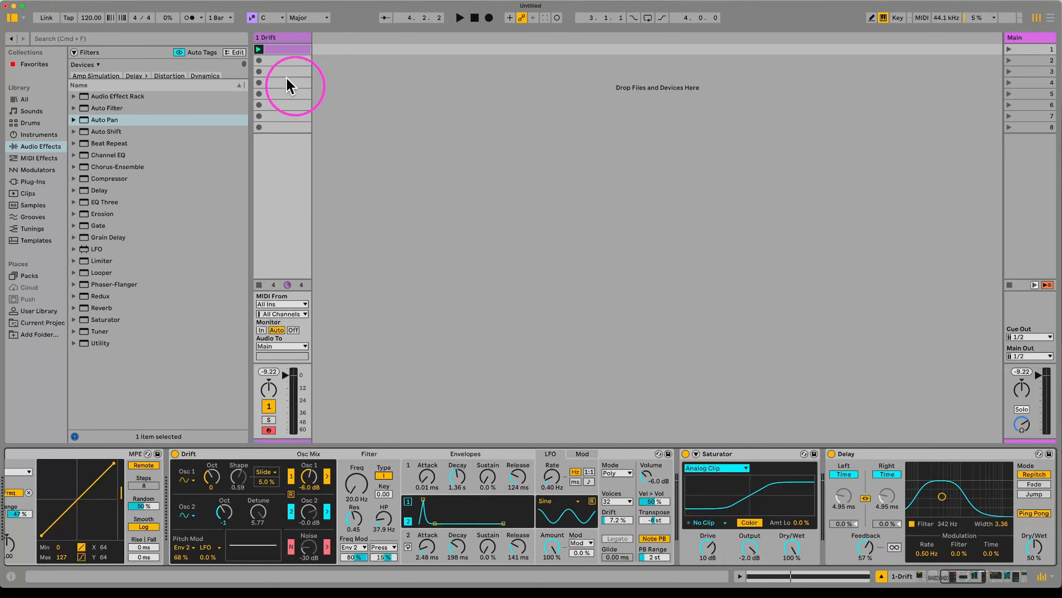
# Step: Copy the Drift clip into the Arrangement at bar 1, play it from there, and select the Drift track
pyautogui.moveTo(291, 46); pyautogui.dragTo(253, 94)
pyautogui.press('Tab')
pyautogui.moveTo(257, 95); pyautogui.dragTo(564, 98)
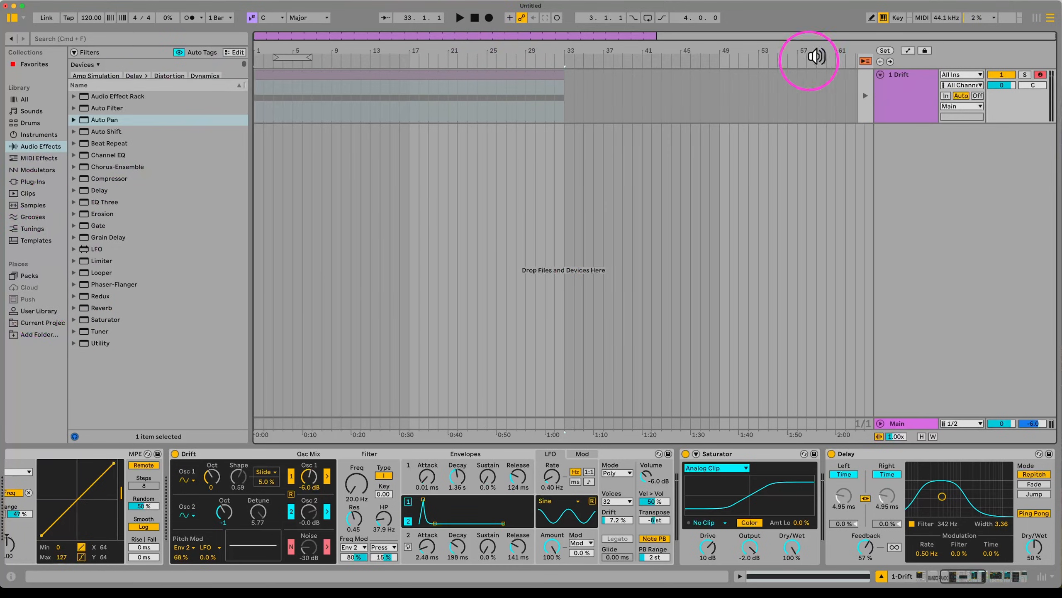
pyautogui.click(866, 61)
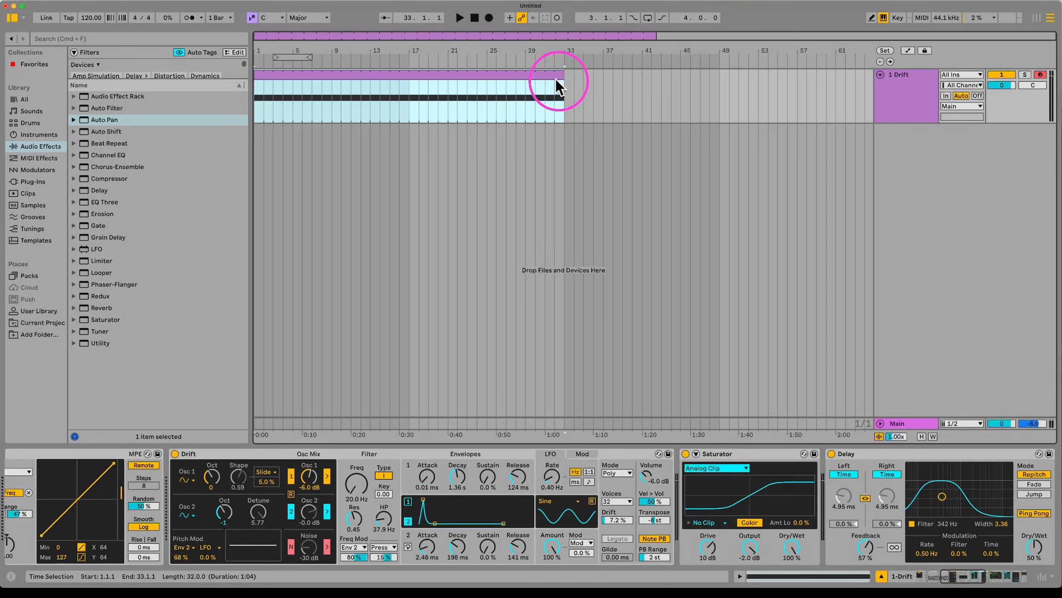
pyautogui.click(569, 83)
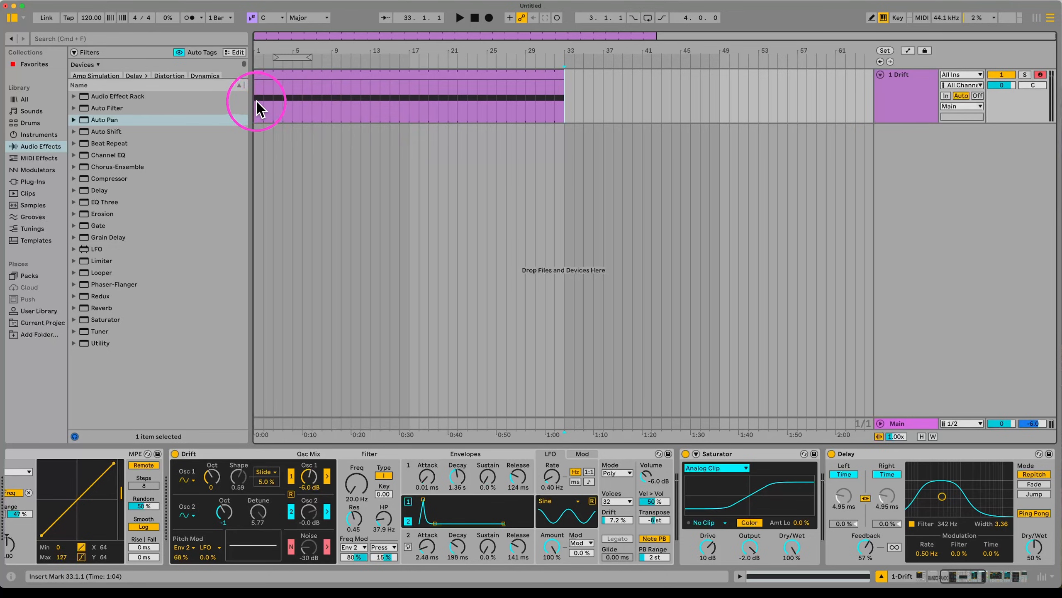
pyautogui.click(906, 103)
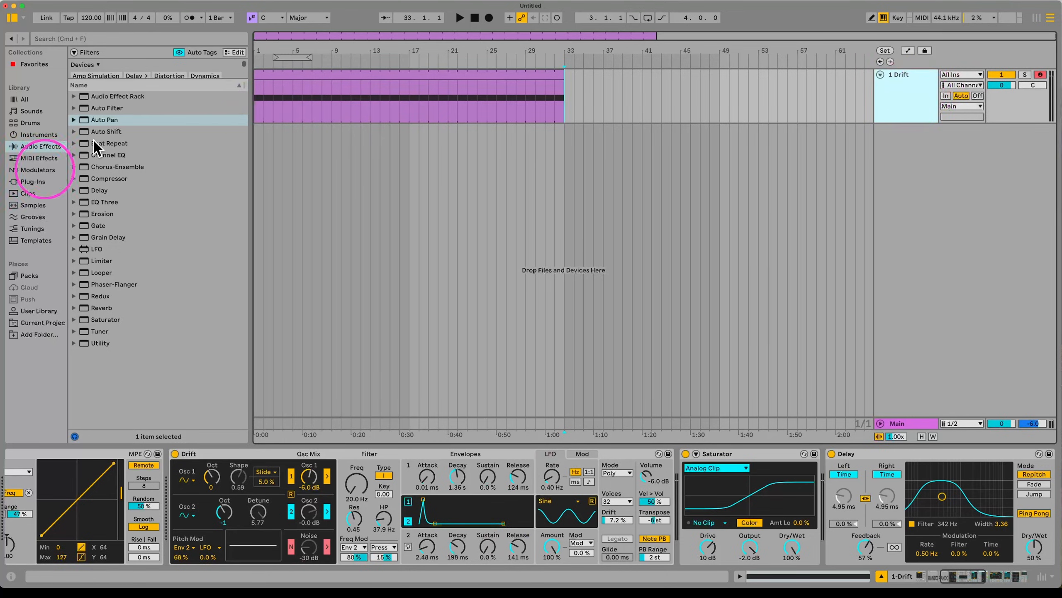
# Step: Freeze and flatten the Drift track, then raise the resulting audio clip's gain to 7.6 dB
pyautogui.rightClick(922, 104)
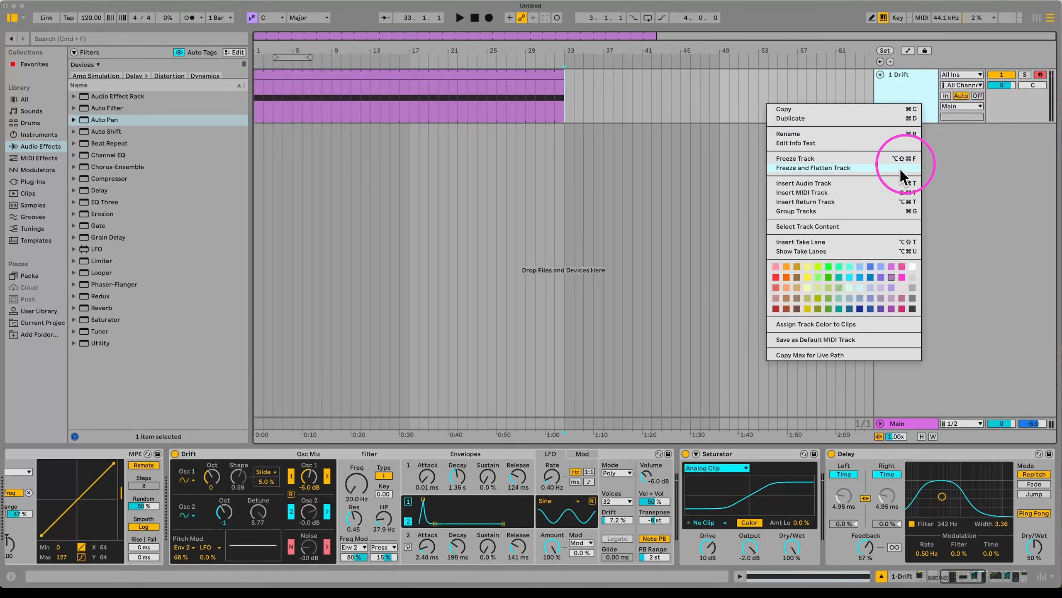
pyautogui.click(845, 169)
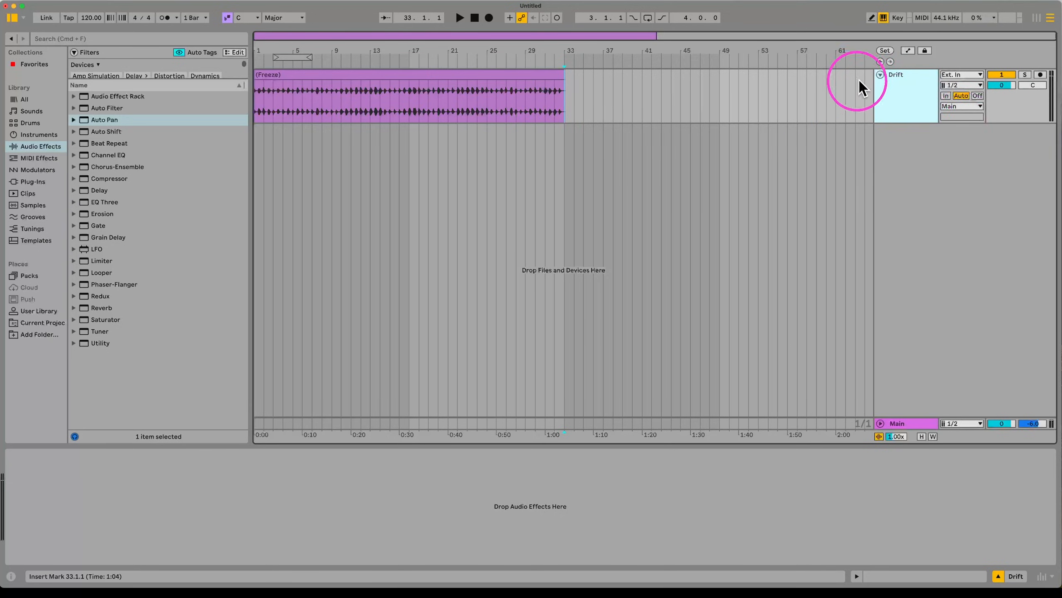
pyautogui.doubleClick(513, 73)
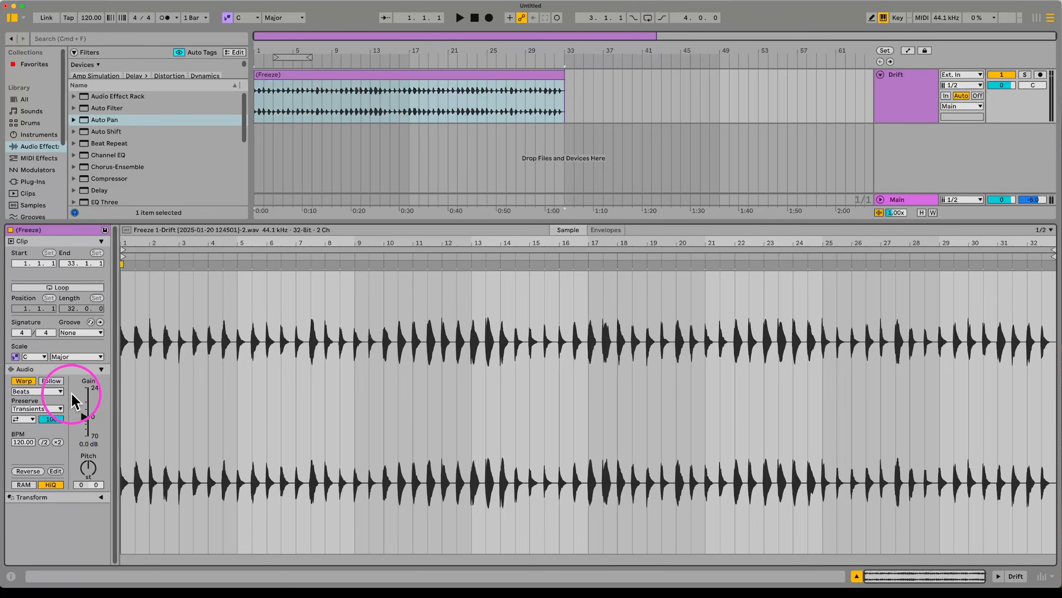
pyautogui.moveTo(86, 399); pyautogui.dragTo(86, 390)
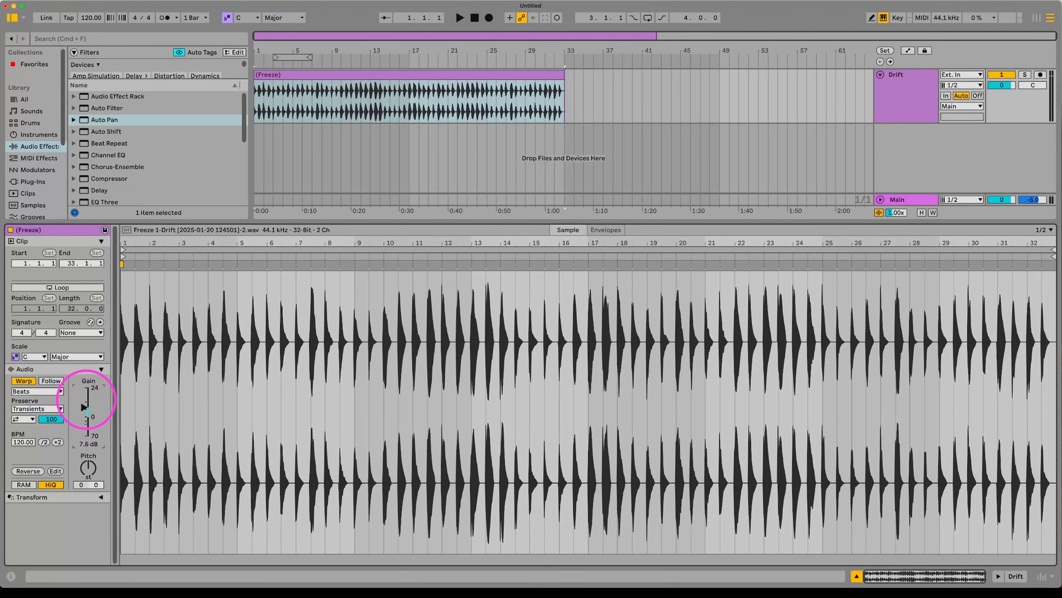
pyautogui.click(898, 112)
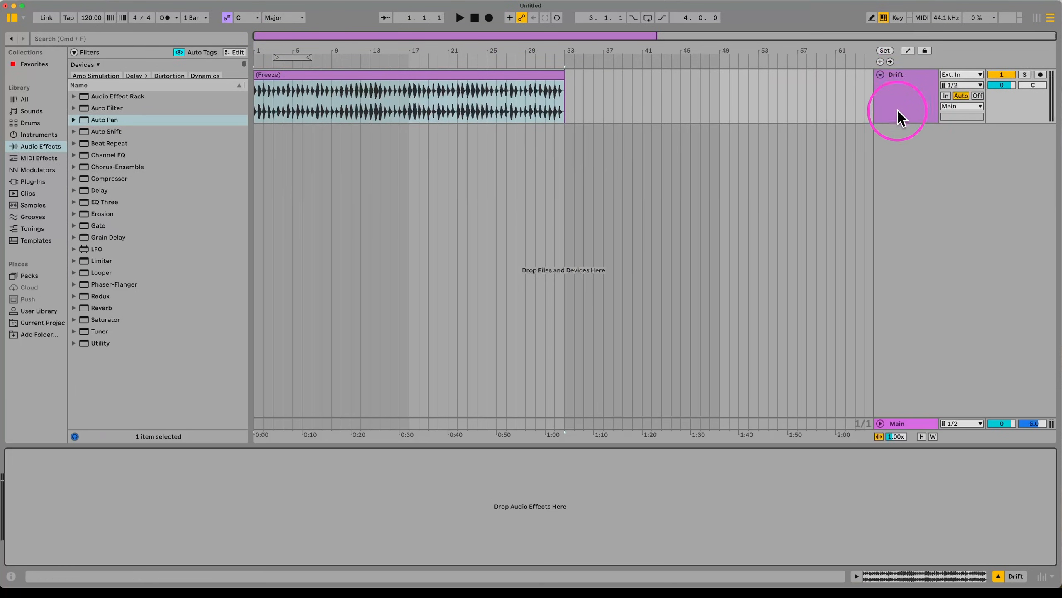
# Step: Insert a new MIDI track and drag the frozen Drift audio onto it as a Simpler
pyautogui.press('super+shift+t')
pyautogui.press('super+shift+r')
pyautogui.press('Escape')
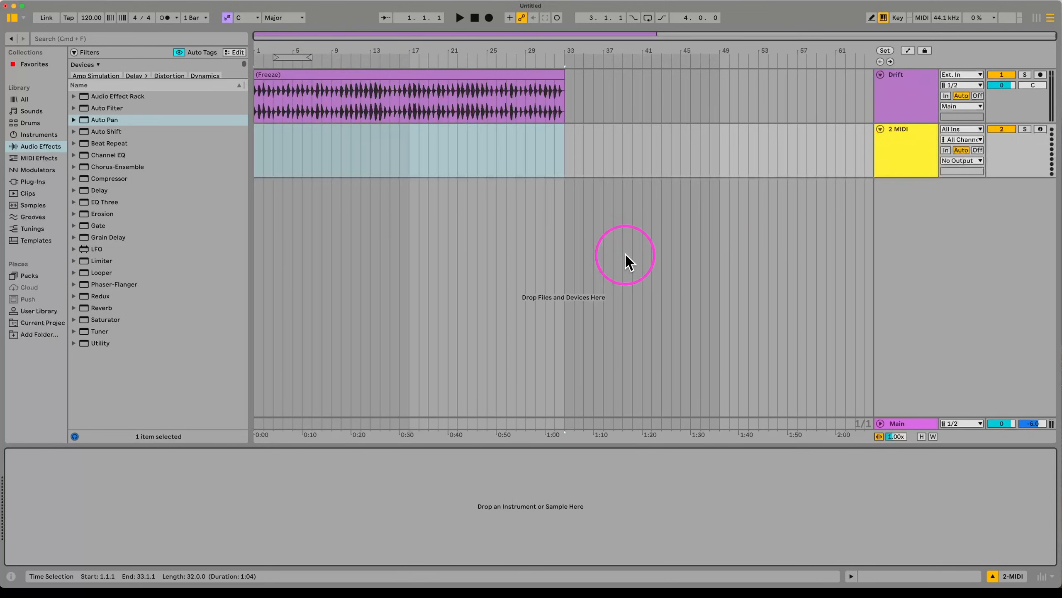
pyautogui.click(916, 113)
pyautogui.click(380, 76)
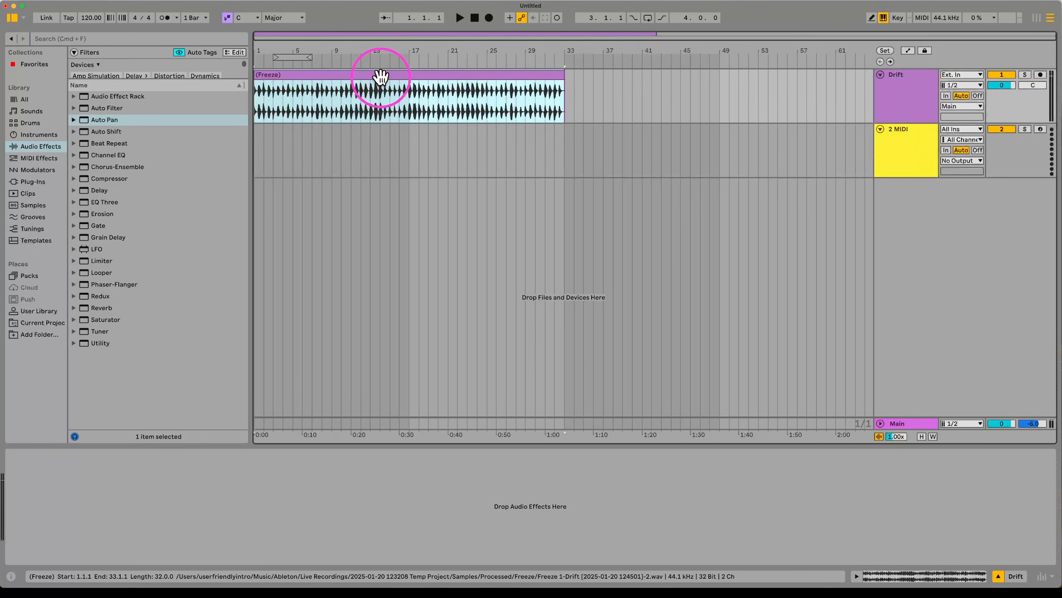
pyautogui.click(893, 161)
pyautogui.moveTo(445, 71); pyautogui.dragTo(348, 530)
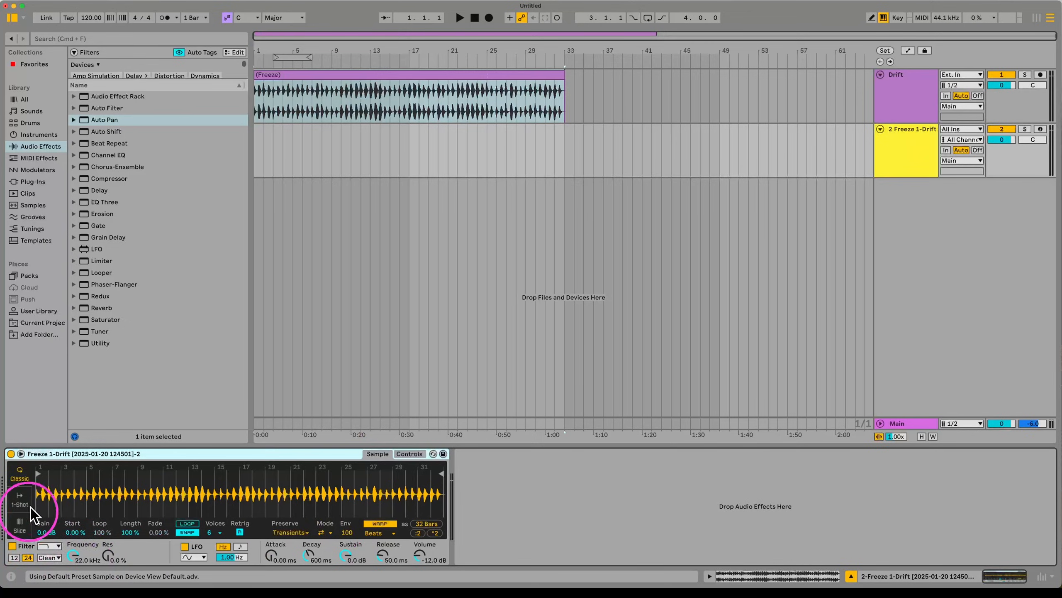
# Step: Set the Simpler to Slice mode by Region with 64 slices and Vol < Vel at 0%
pyautogui.click(19, 527)
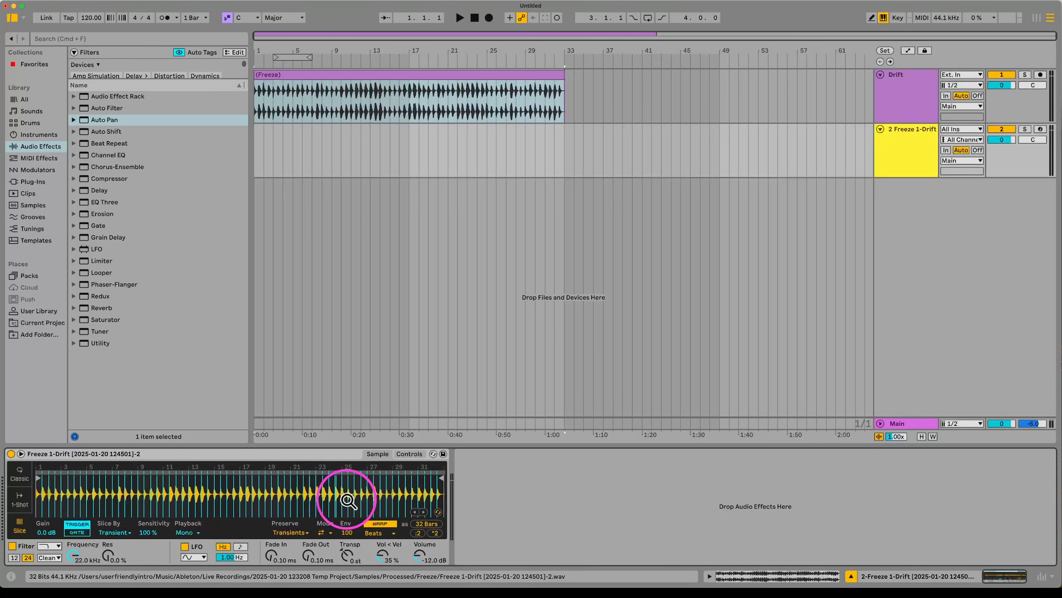
pyautogui.click(105, 533)
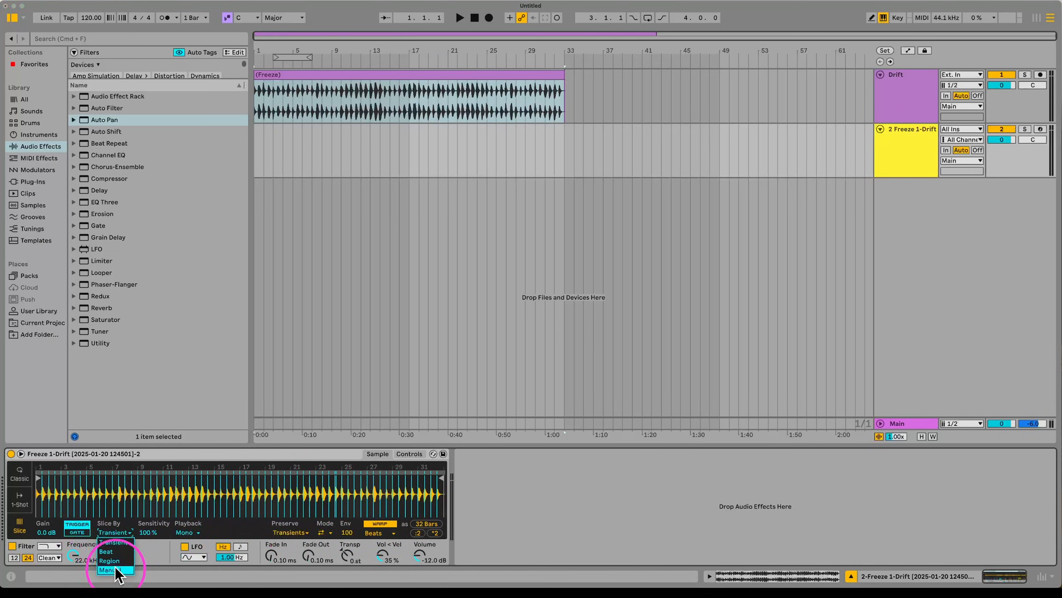
pyautogui.click(128, 546)
pyautogui.moveTo(141, 533); pyautogui.dragTo(146, 536)
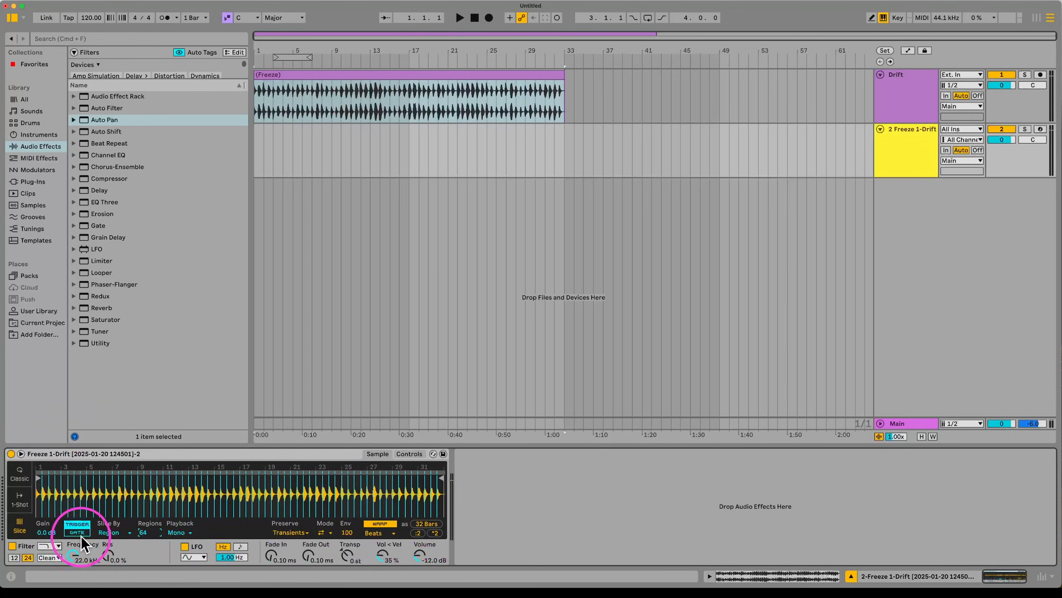
pyautogui.moveTo(382, 557); pyautogui.dragTo(370, 586)
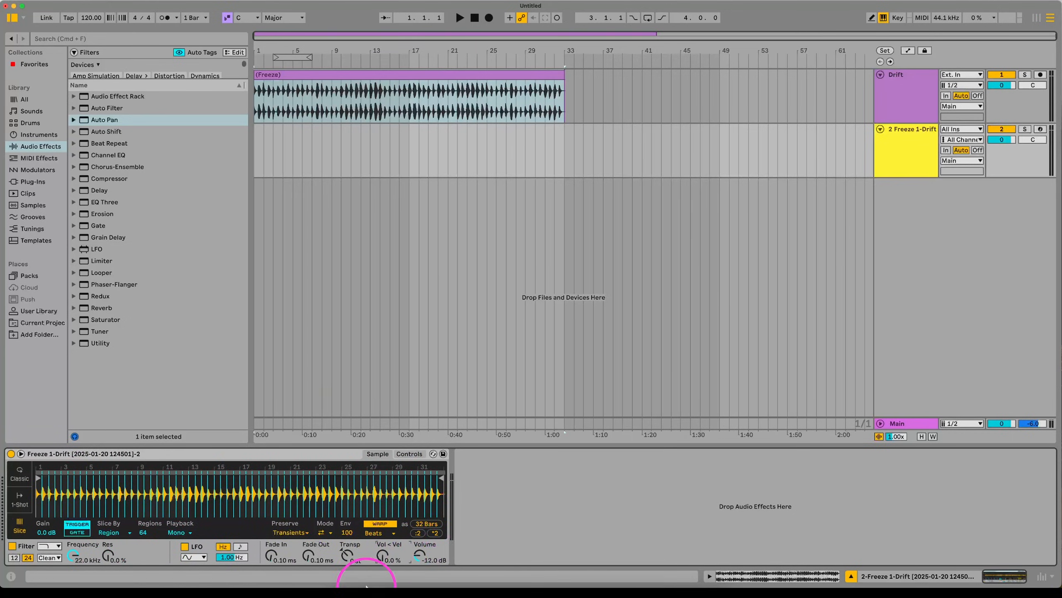
# Step: Delete the original Drift track, group the sliced Simpler into a Drum Rack, arm it and audition a slice
pyautogui.press('Delete')
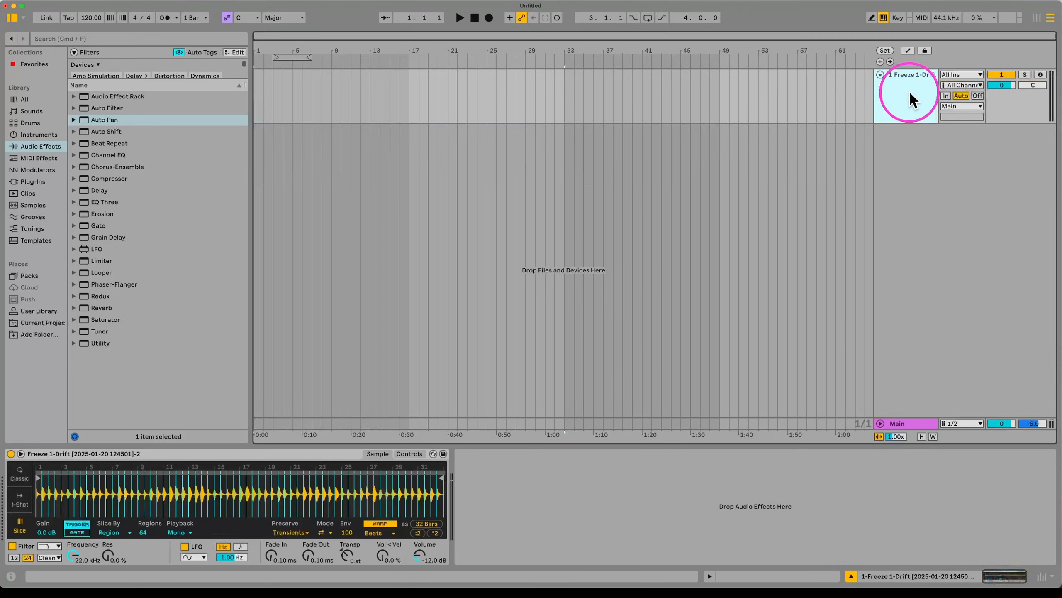
pyautogui.rightClick(155, 449)
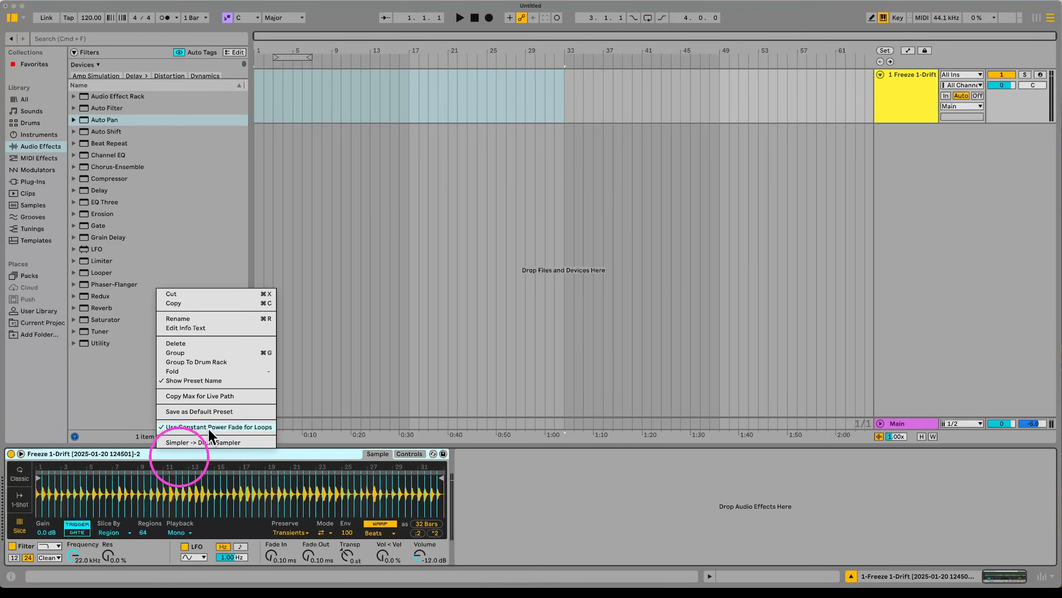
pyautogui.click(214, 362)
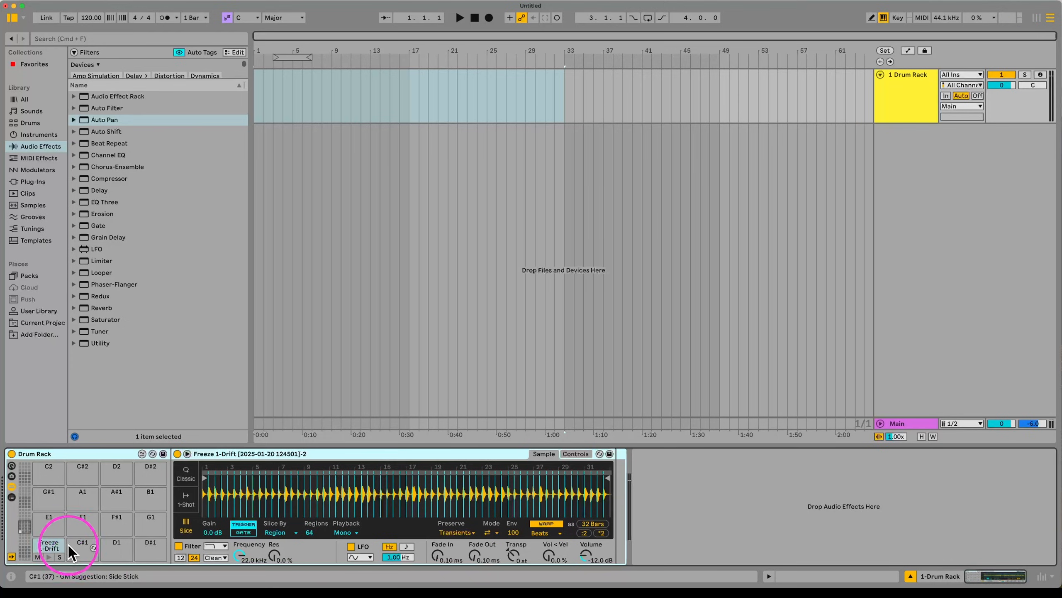
pyautogui.click(1040, 76)
pyautogui.click(563, 334)
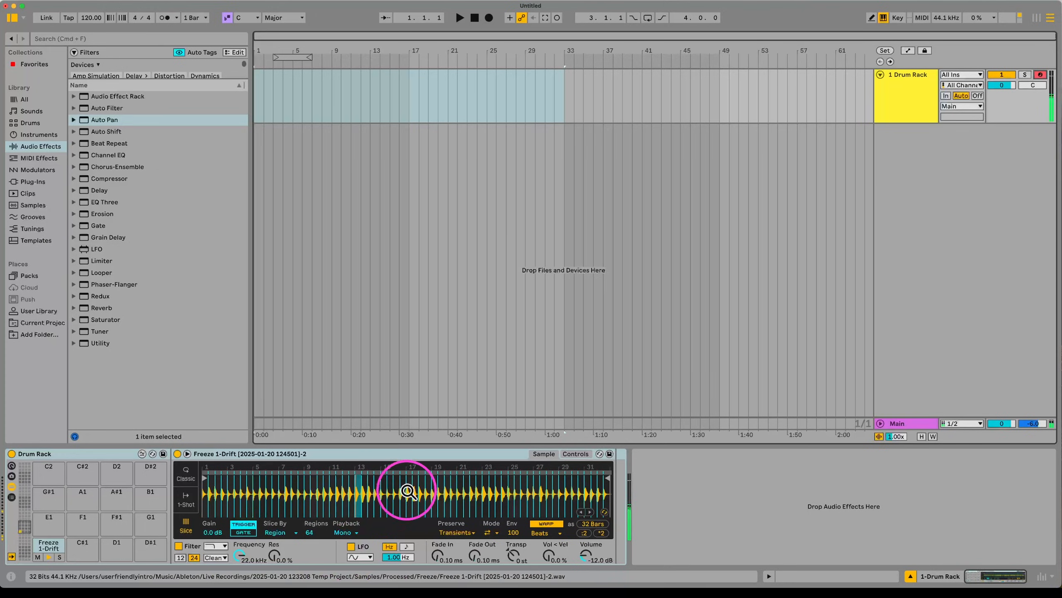
pyautogui.click(359, 494)
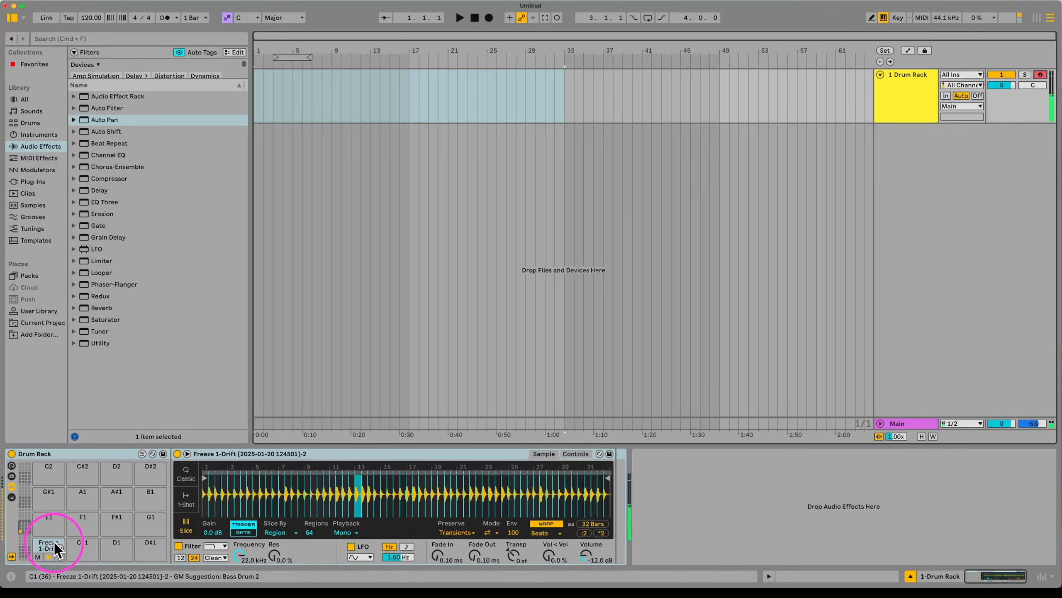
pyautogui.press('a')
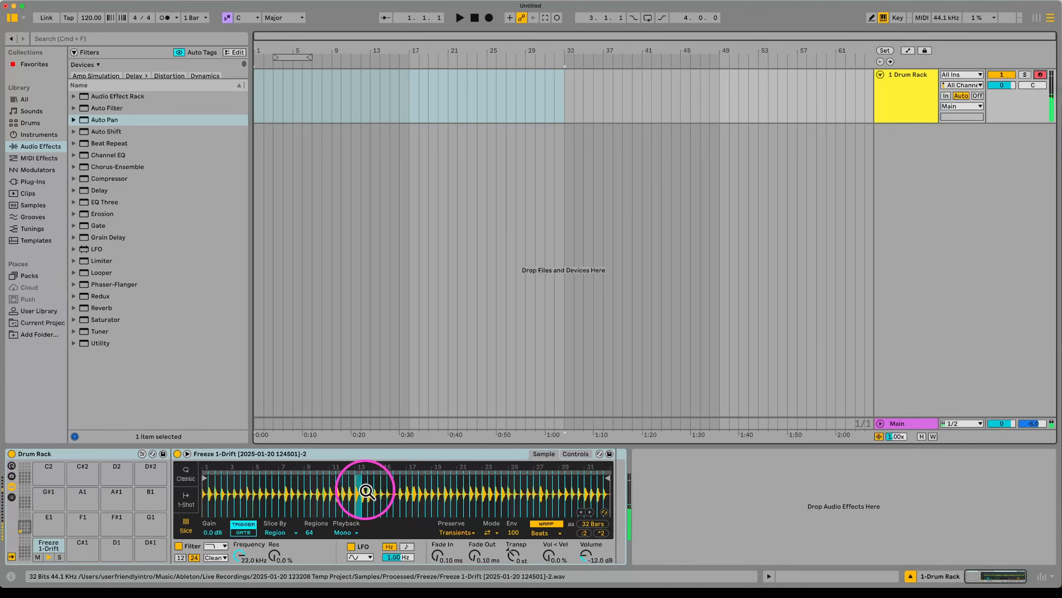
# Step: Insert a Pitch device at +7 st and a bipolar Random before the sliced Simpler
pyautogui.click(37, 134)
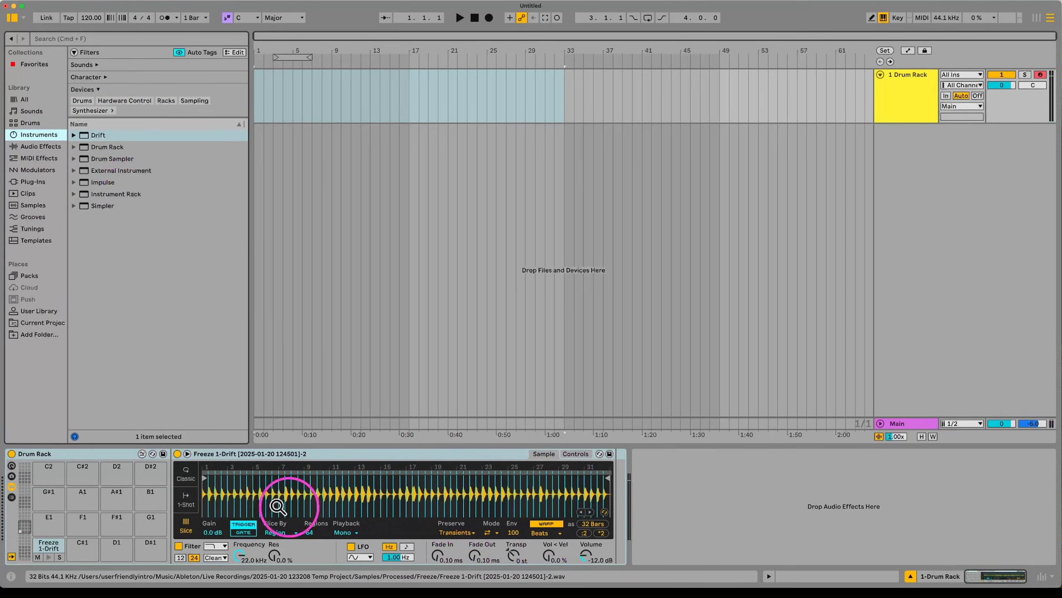
pyautogui.click(39, 158)
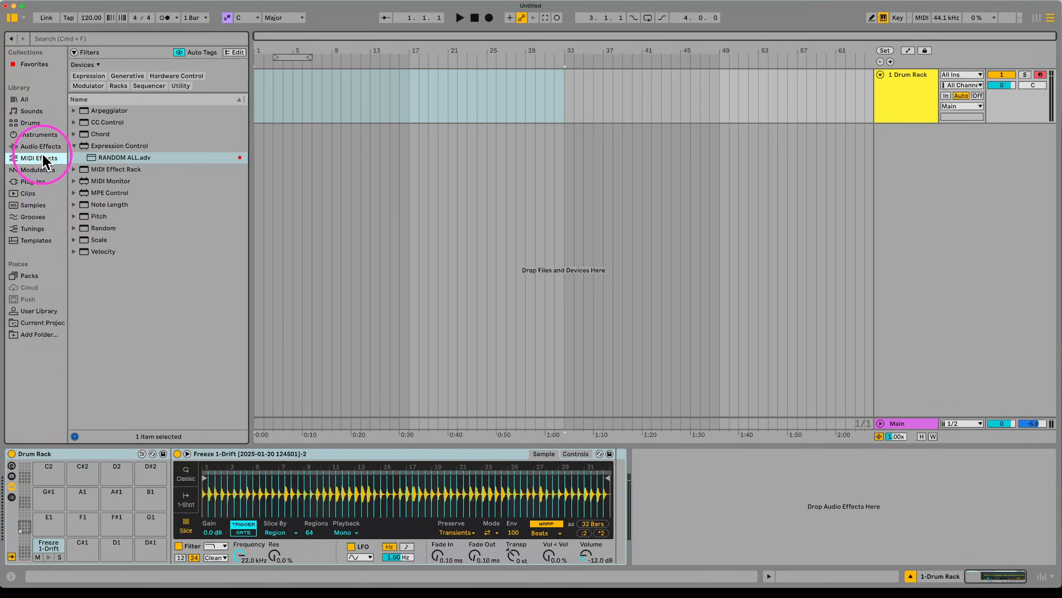
pyautogui.click(100, 134)
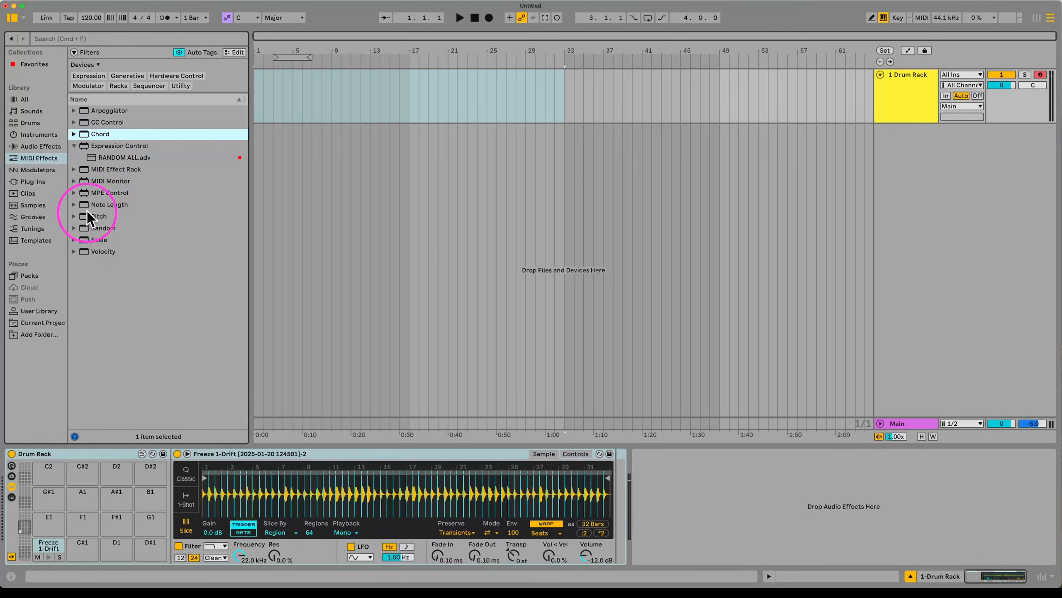
pyautogui.moveTo(87, 212); pyautogui.dragTo(208, 497)
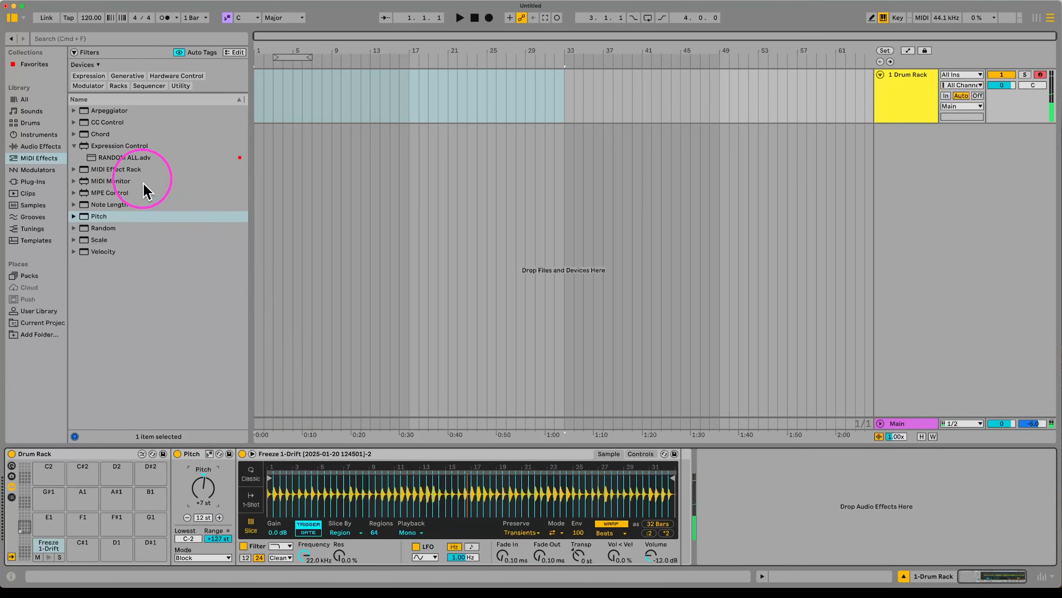
pyautogui.moveTo(101, 227); pyautogui.dragTo(251, 506)
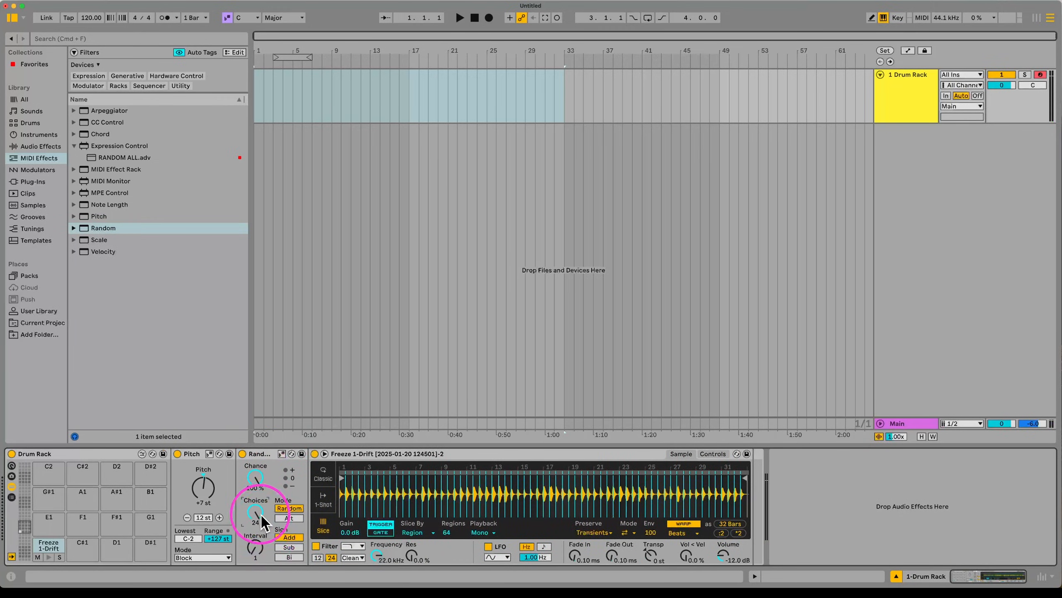
pyautogui.click(283, 558)
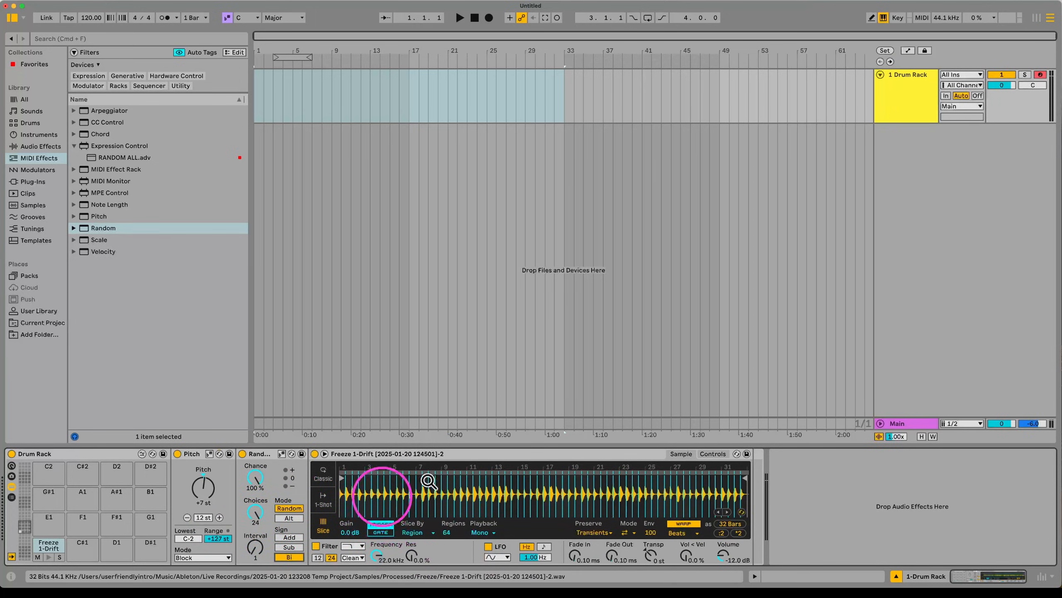
# Step: Add a second Random with raised Chance, adjusted Choices and Sign set to Bi
pyautogui.click(104, 229)
pyautogui.moveTo(105, 232); pyautogui.dragTo(330, 508)
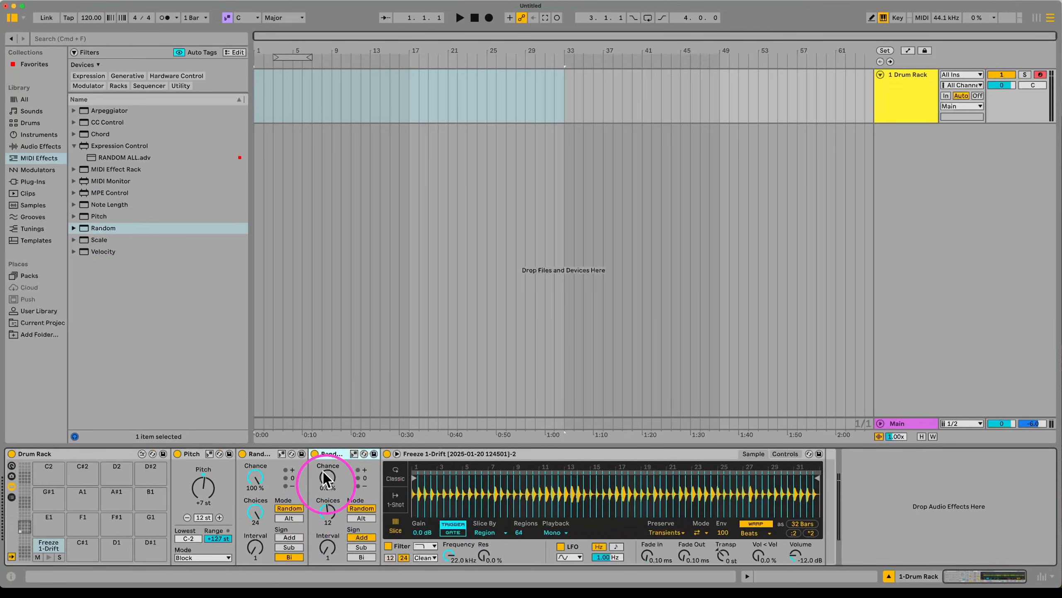
pyautogui.moveTo(324, 469)
pyautogui.mouseDown()
pyautogui.moveTo(324, 459)
pyautogui.moveTo(328, 485)
pyautogui.moveTo(326, 474)
pyautogui.mouseUp()
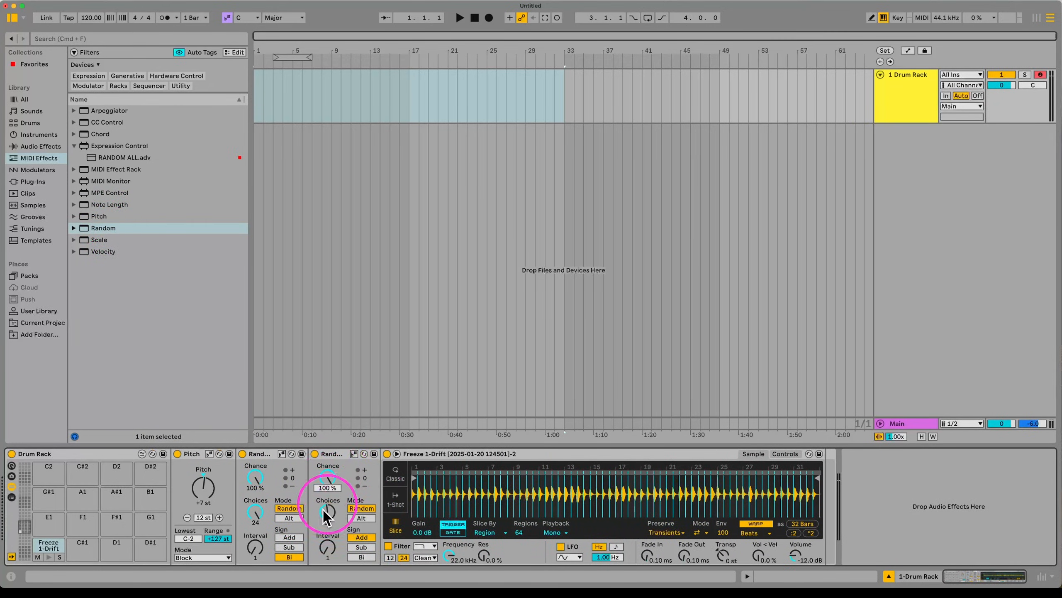
pyautogui.moveTo(326, 517); pyautogui.dragTo(324, 515)
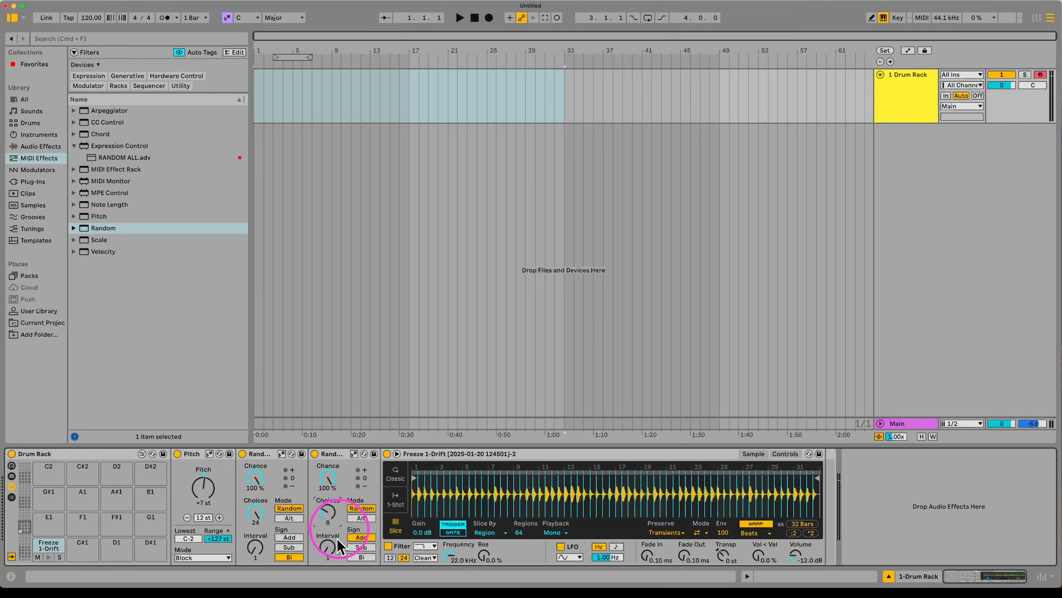
pyautogui.click(353, 556)
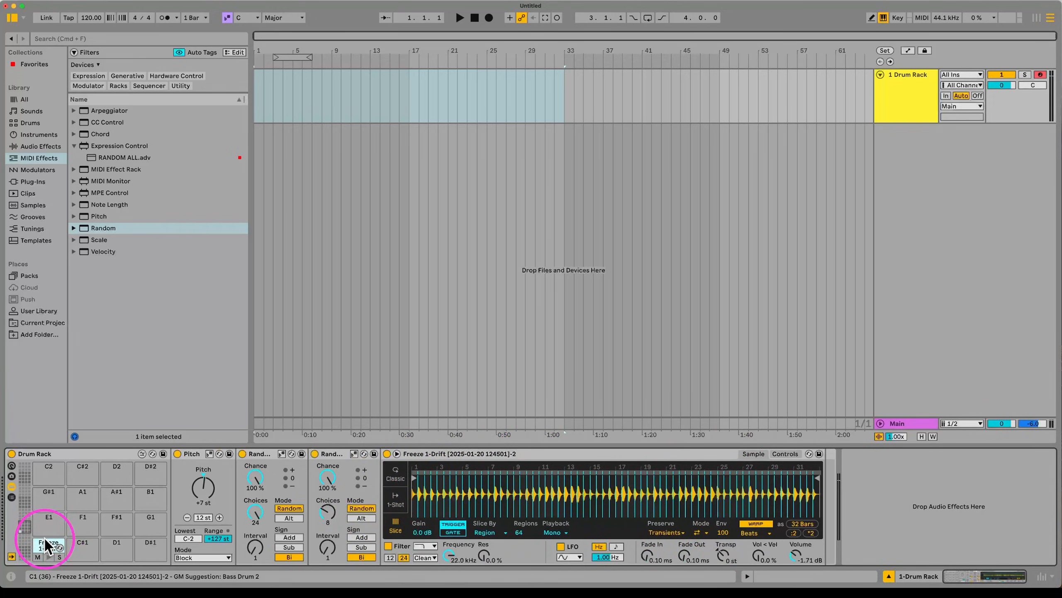
# Step: Create a MIDI clip on the Drum Rack track with Freeze 1-Drift notes on beats 1–4
pyautogui.press('Tab')
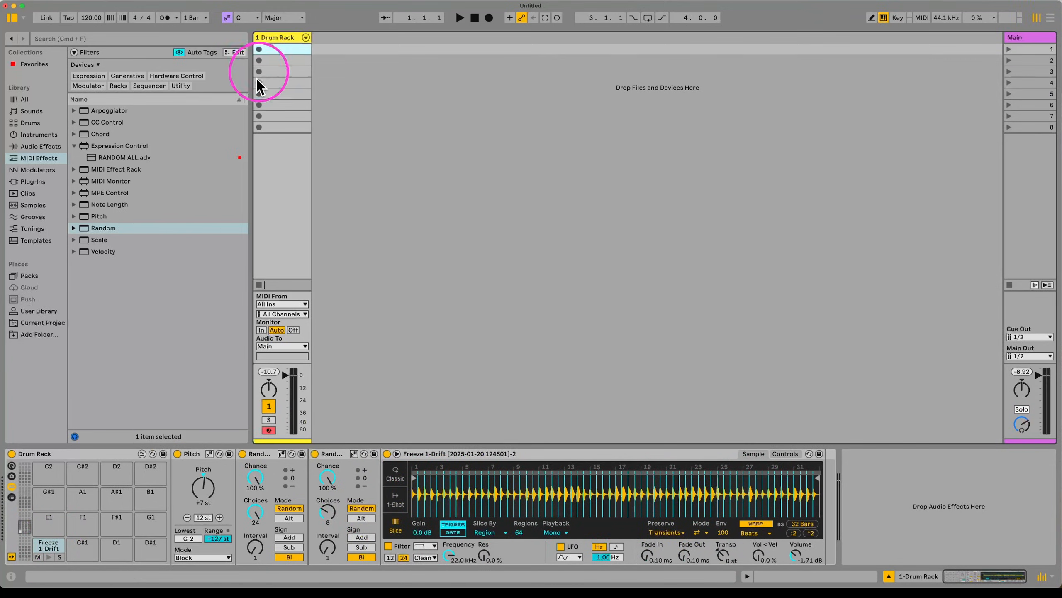
pyautogui.doubleClick(286, 50)
pyautogui.doubleClick(251, 279)
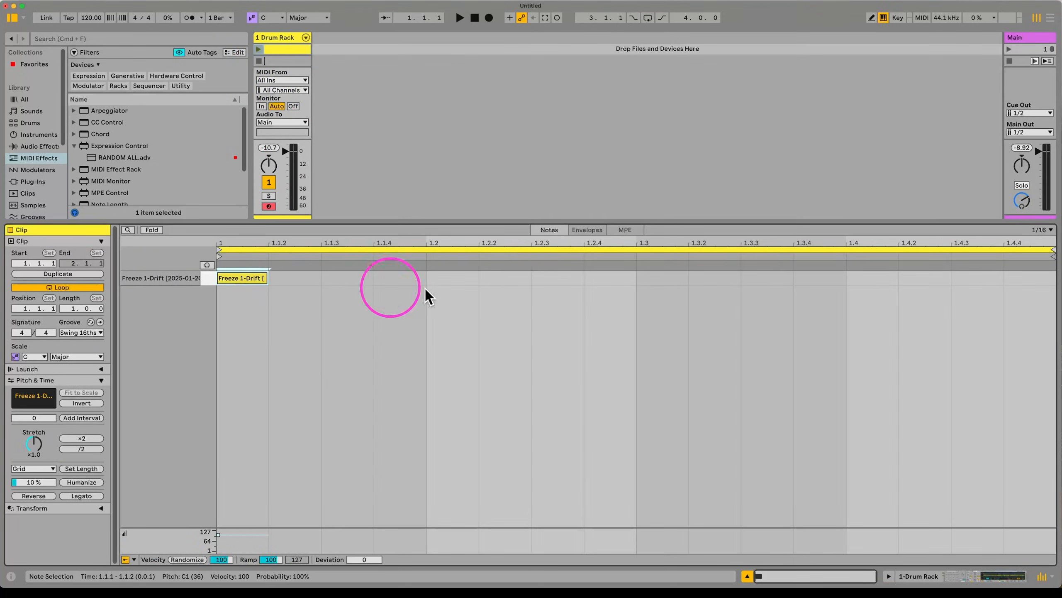
pyautogui.doubleClick(464, 279)
pyautogui.doubleClick(671, 280)
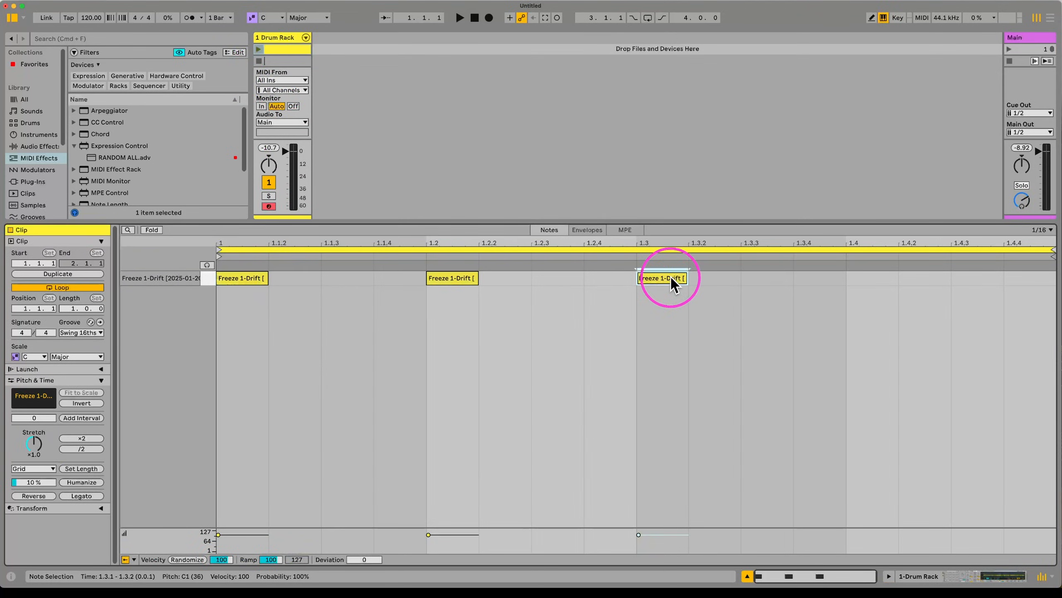
pyautogui.doubleClick(870, 279)
# Step: Stretch the four notes to one beat each, then drag the Freeze 1-Drift pad onto C#1
pyautogui.moveTo(962, 301); pyautogui.dragTo(157, 263)
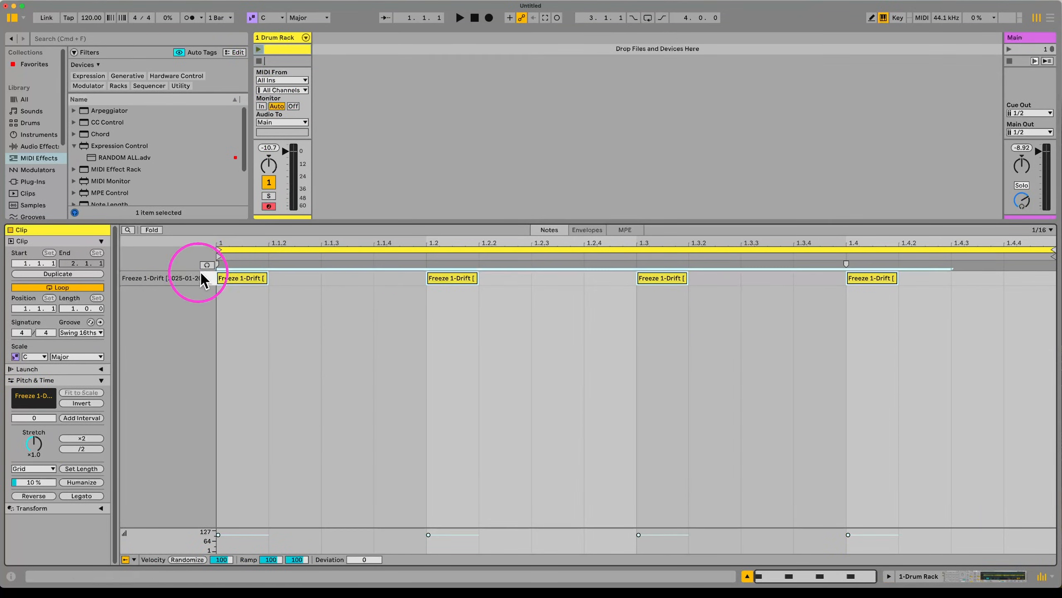
pyautogui.moveTo(267, 279); pyautogui.dragTo(401, 292)
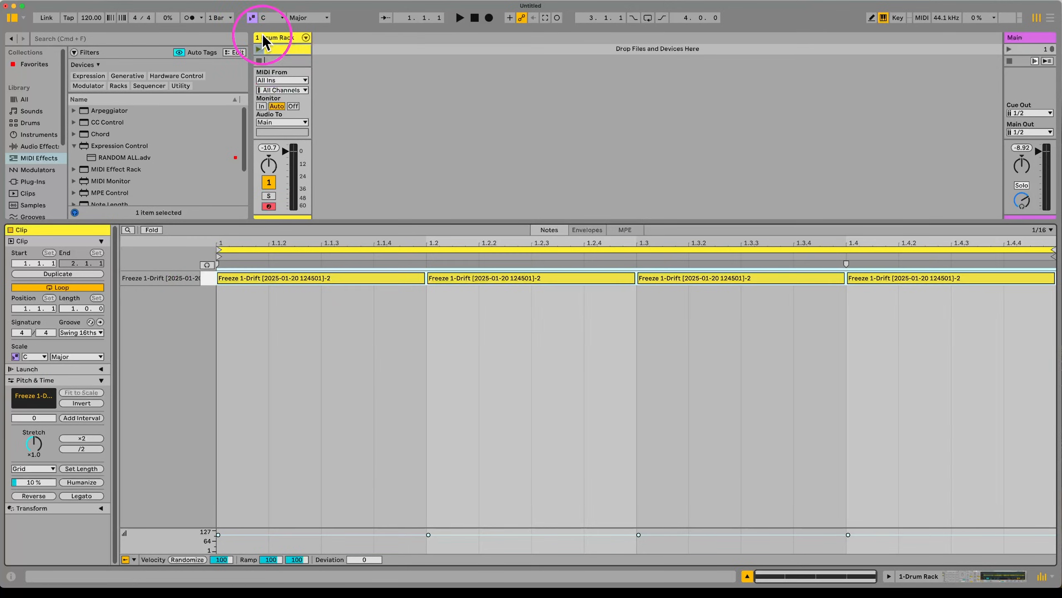
pyautogui.doubleClick(278, 36)
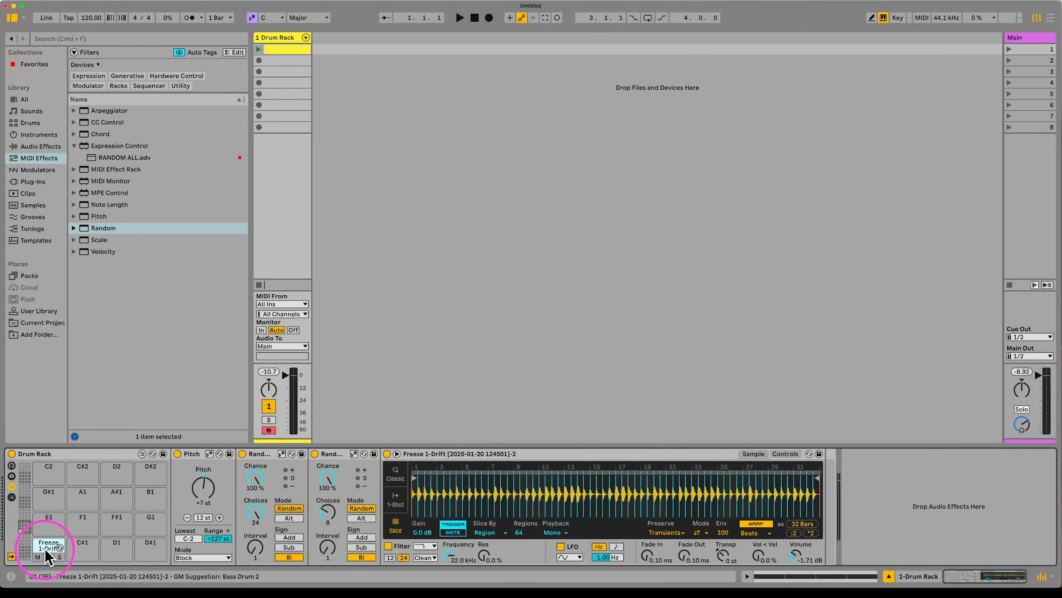
pyautogui.moveTo(49, 555); pyautogui.dragTo(82, 555)
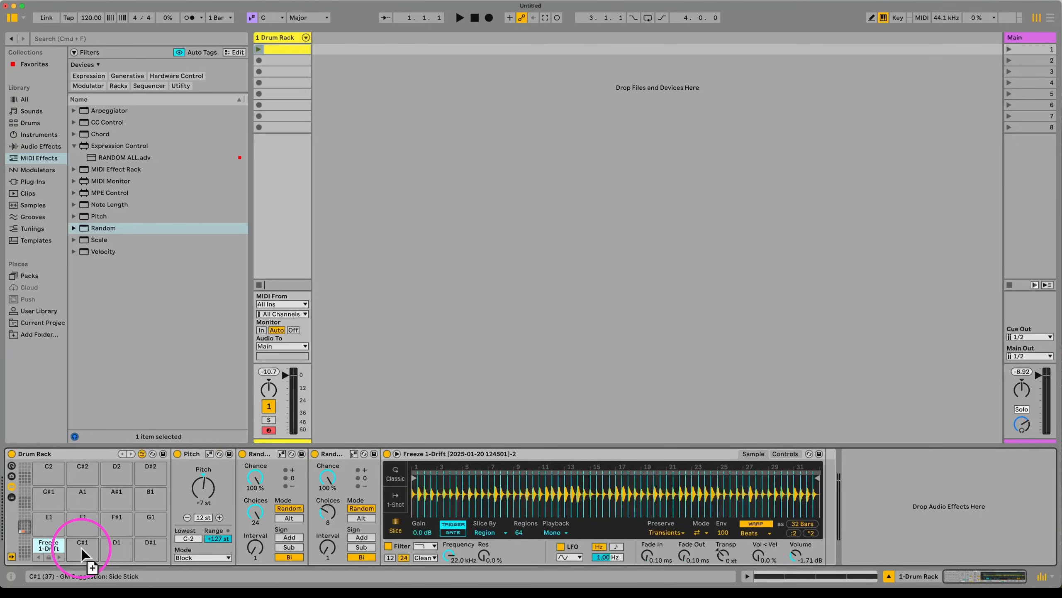
# Step: Copy the Freeze 1-Drift pad to C#1 and insert an Arpeggiator before its sampler at rate 1/12
pyautogui.moveTo(82, 550); pyautogui.dragTo(82, 549)
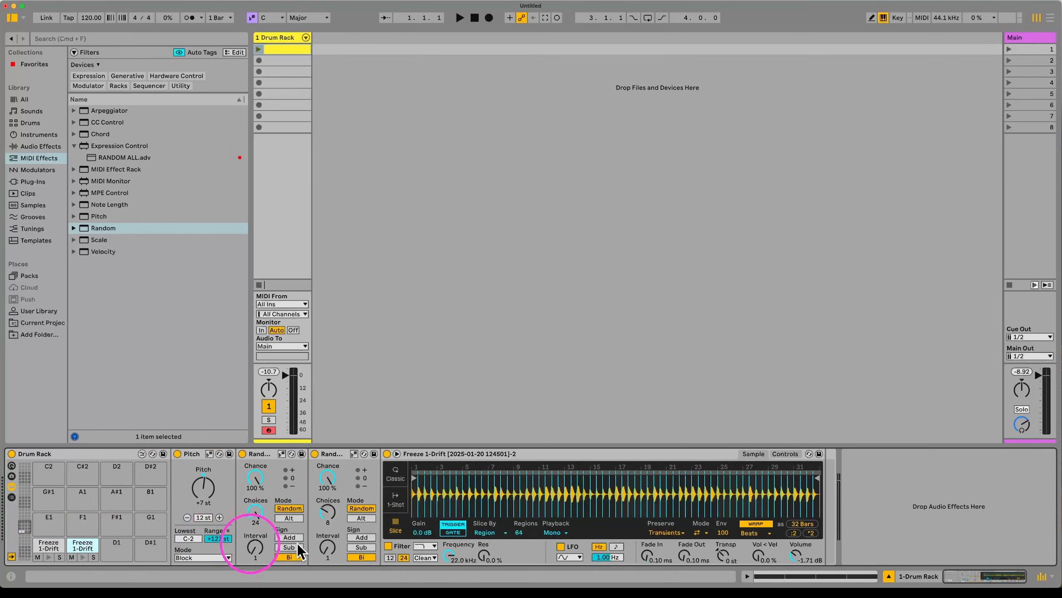
pyautogui.moveTo(131, 111)
pyautogui.mouseDown()
pyautogui.moveTo(237, 486)
pyautogui.moveTo(187, 503)
pyautogui.mouseUp()
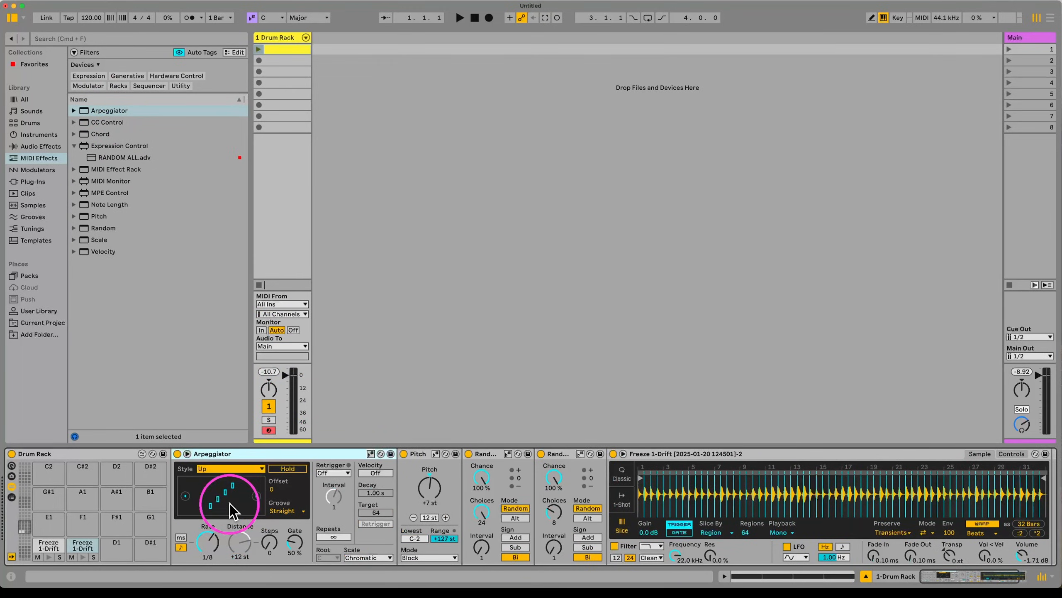
pyautogui.moveTo(218, 450)
pyautogui.mouseDown()
pyautogui.moveTo(608, 458)
pyautogui.moveTo(583, 461)
pyautogui.mouseUp()
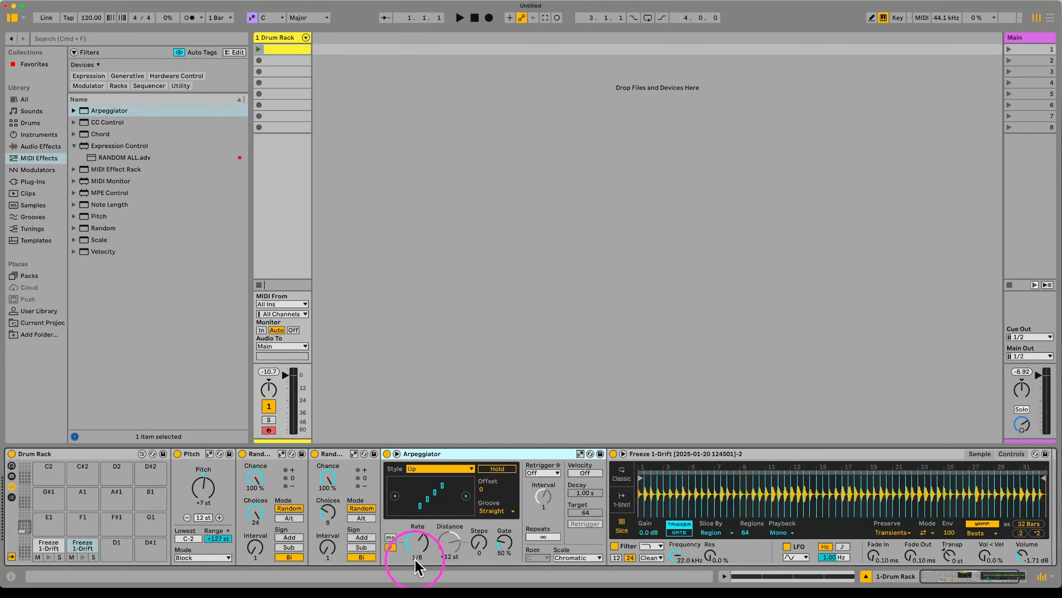
pyautogui.click(417, 541)
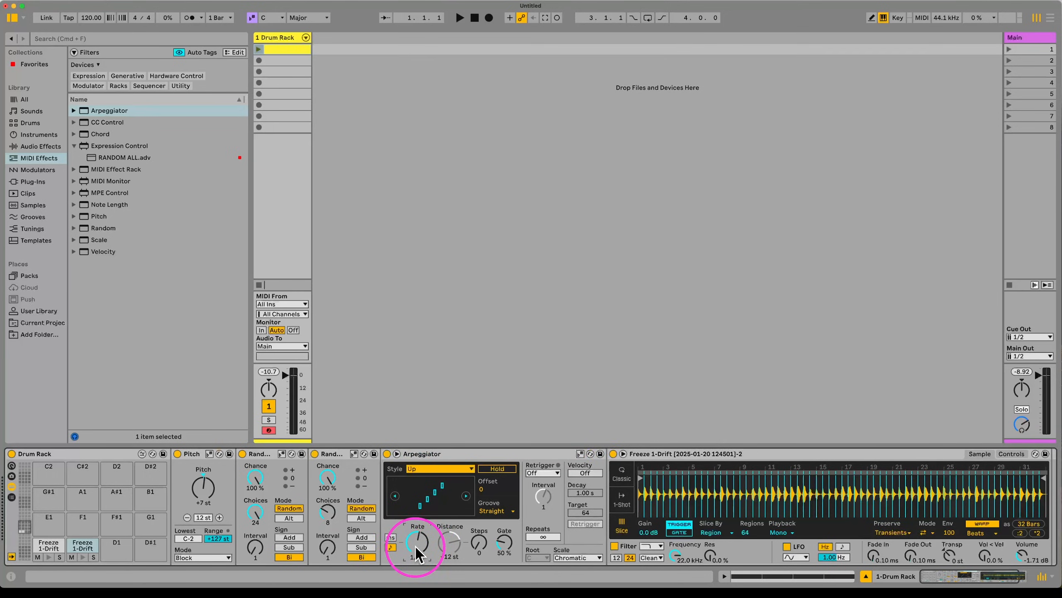
pyautogui.rightClick(417, 552)
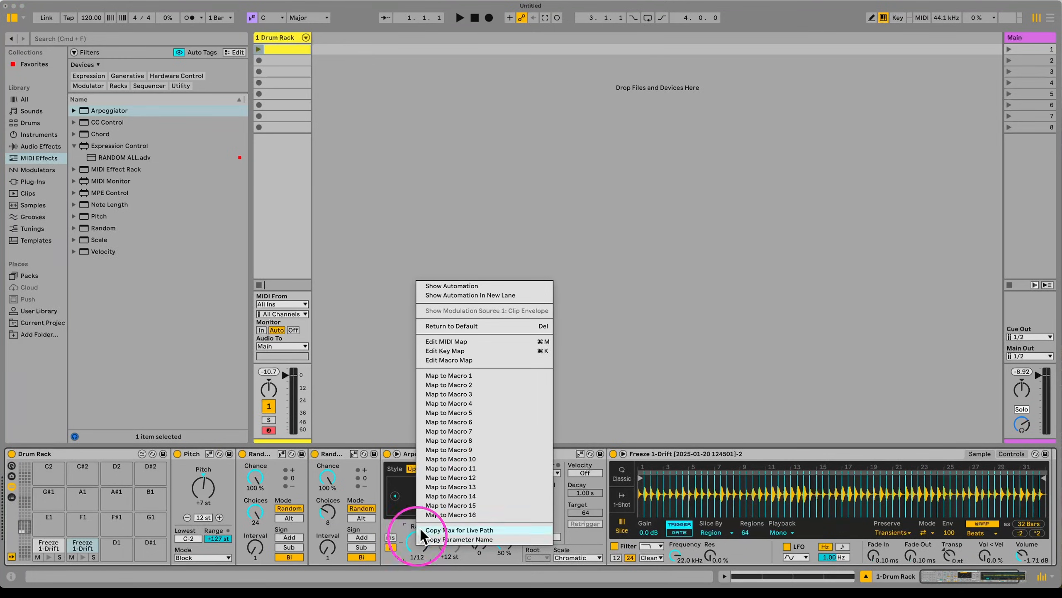
# Step: Speed up the C#1 Arpeggiator rate to 1/16
pyautogui.click(288, 91)
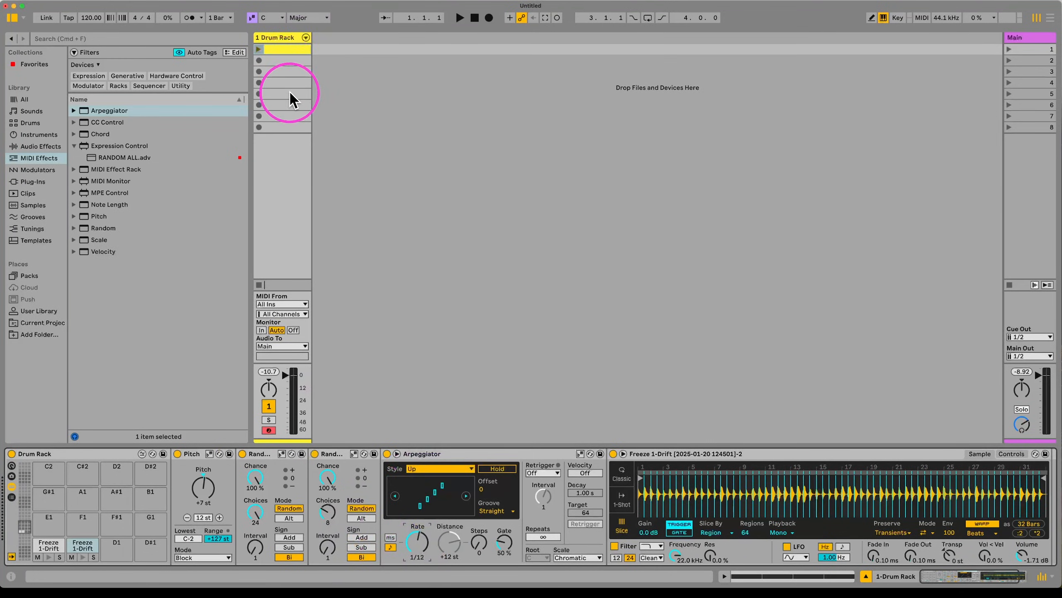
pyautogui.doubleClick(289, 49)
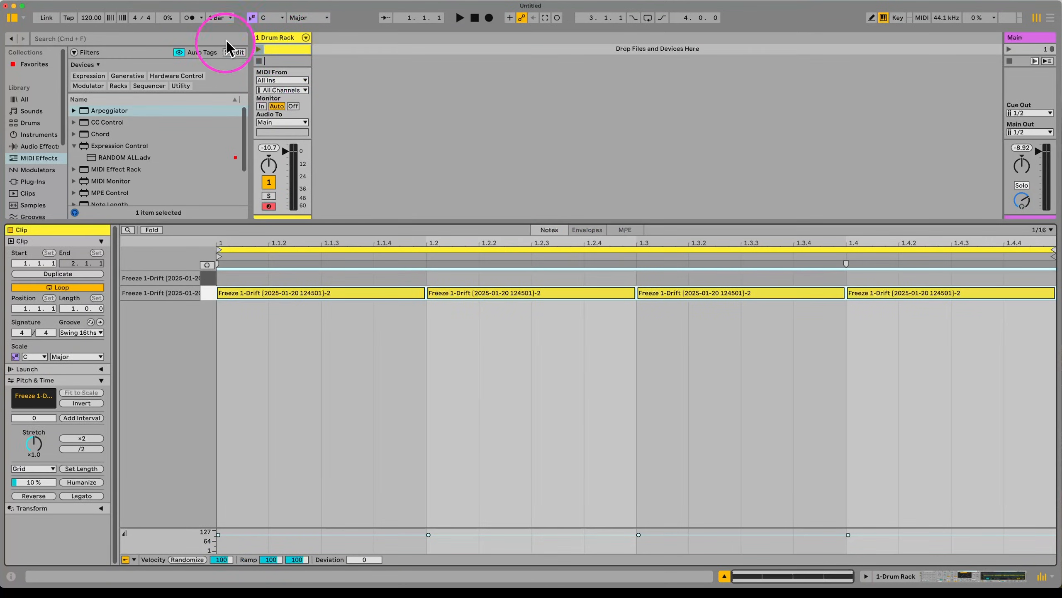
pyautogui.doubleClick(294, 39)
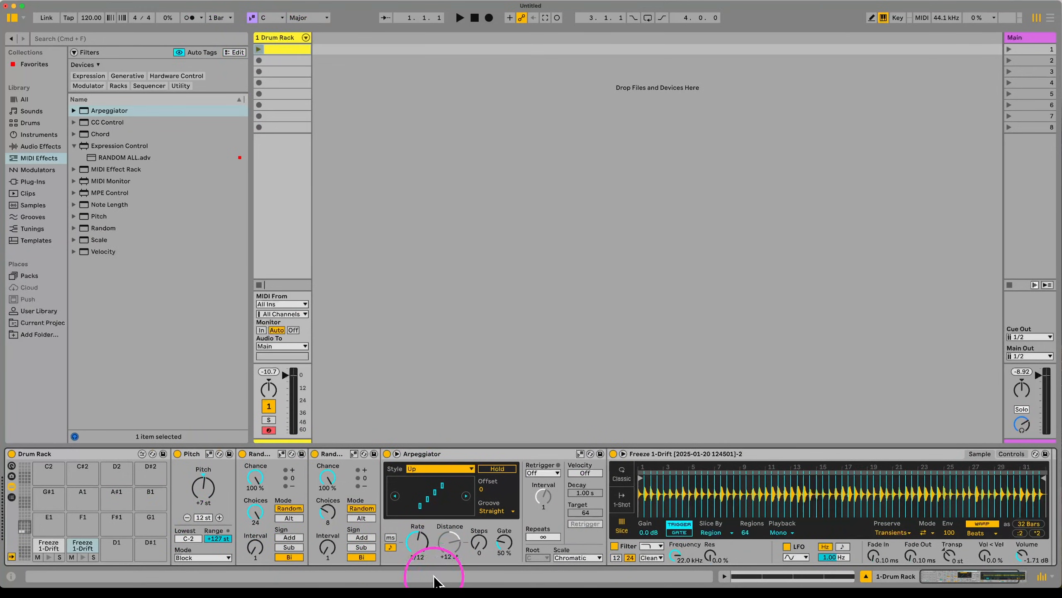
pyautogui.moveTo(417, 541); pyautogui.dragTo(417, 550)
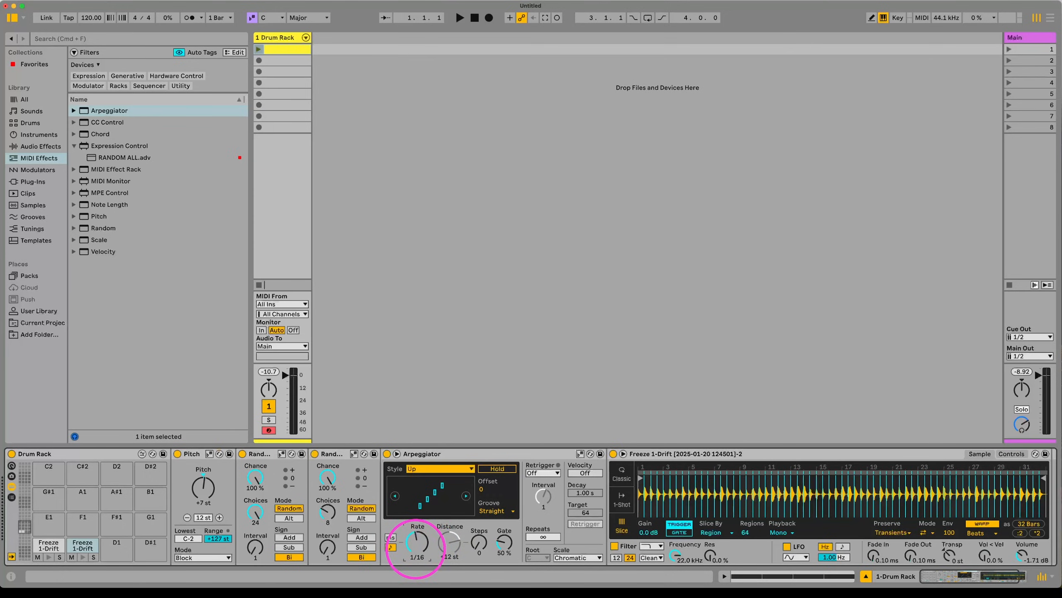
# Step: Copy pad C#1 to D1, set its Arpeggiator to 1/48, and add the RANDOM ALL expression preset
pyautogui.hscroll(3, 789, 510)
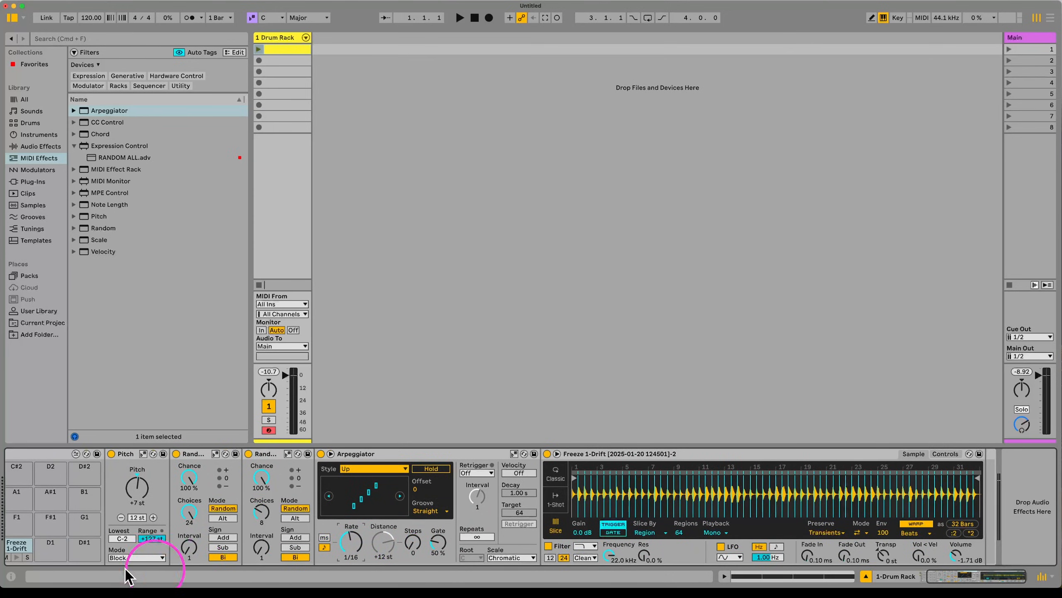
pyautogui.hscroll(-3, 110, 563)
pyautogui.moveTo(82, 543); pyautogui.dragTo(120, 546)
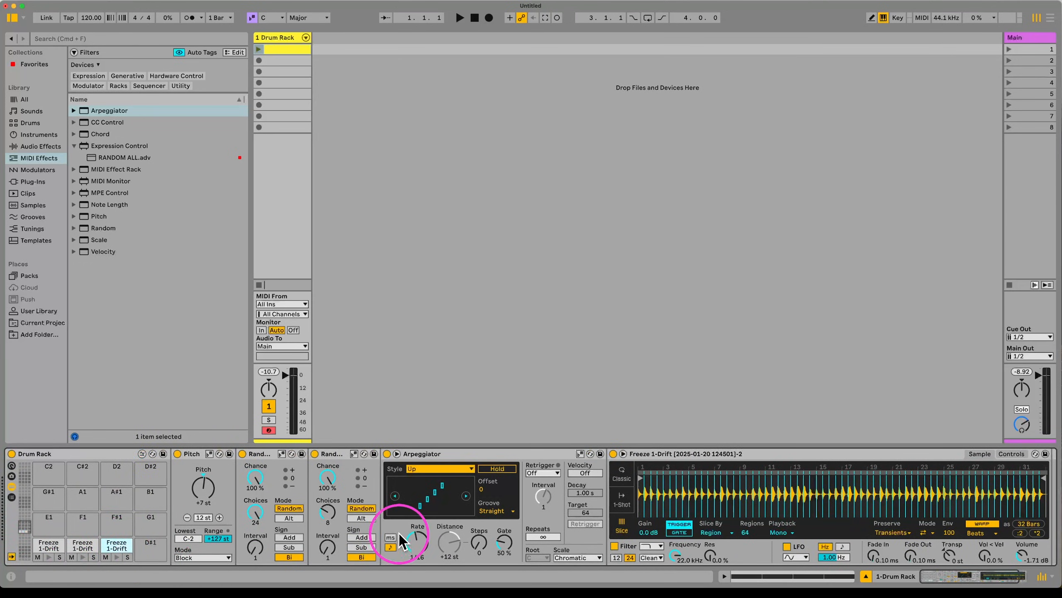
pyautogui.moveTo(401, 540)
pyautogui.mouseDown()
pyautogui.moveTo(413, 550)
pyautogui.moveTo(422, 539)
pyautogui.mouseUp()
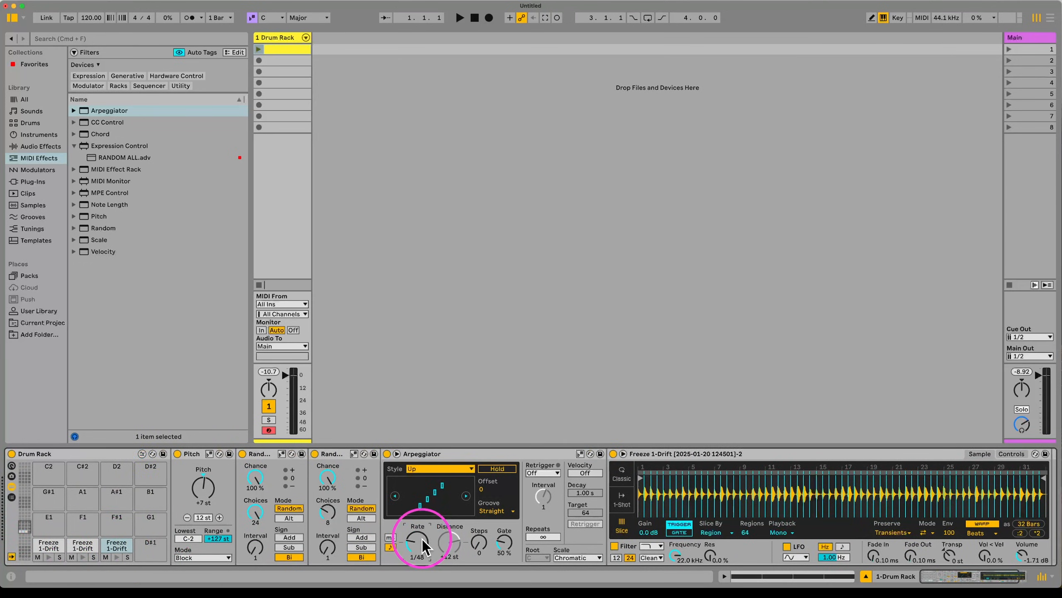
pyautogui.moveTo(108, 161)
pyautogui.mouseDown()
pyautogui.moveTo(245, 298)
pyautogui.moveTo(385, 505)
pyautogui.moveTo(381, 523)
pyautogui.moveTo(374, 507)
pyautogui.moveTo(432, 506)
pyautogui.mouseUp()
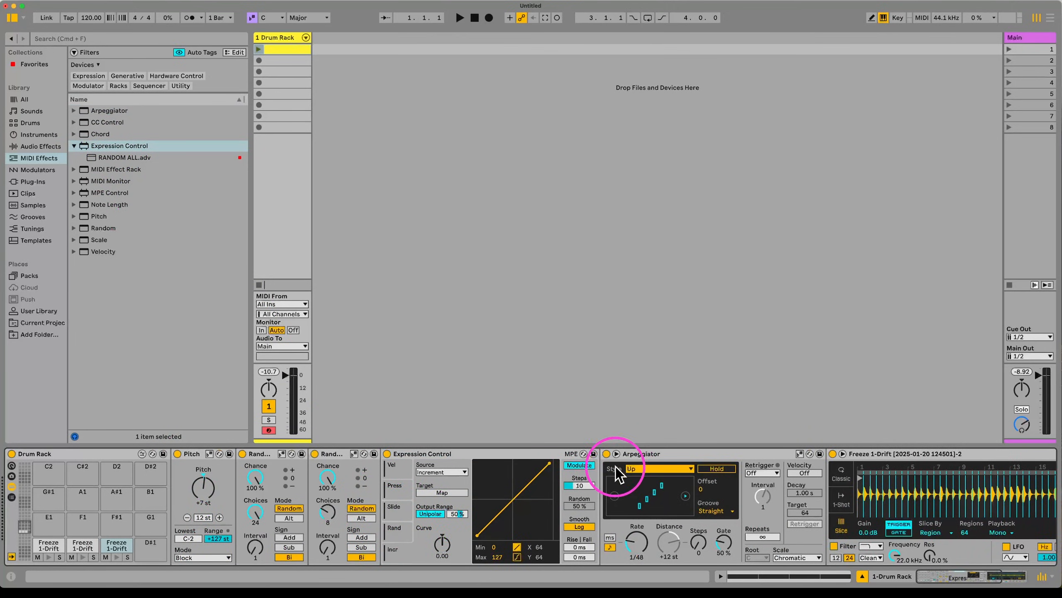
# Step: Set Expression Control steps to 2, lower the Arpeggiator rate, and set increment output range to 26%
pyautogui.moveTo(585, 485); pyautogui.dragTo(583, 486)
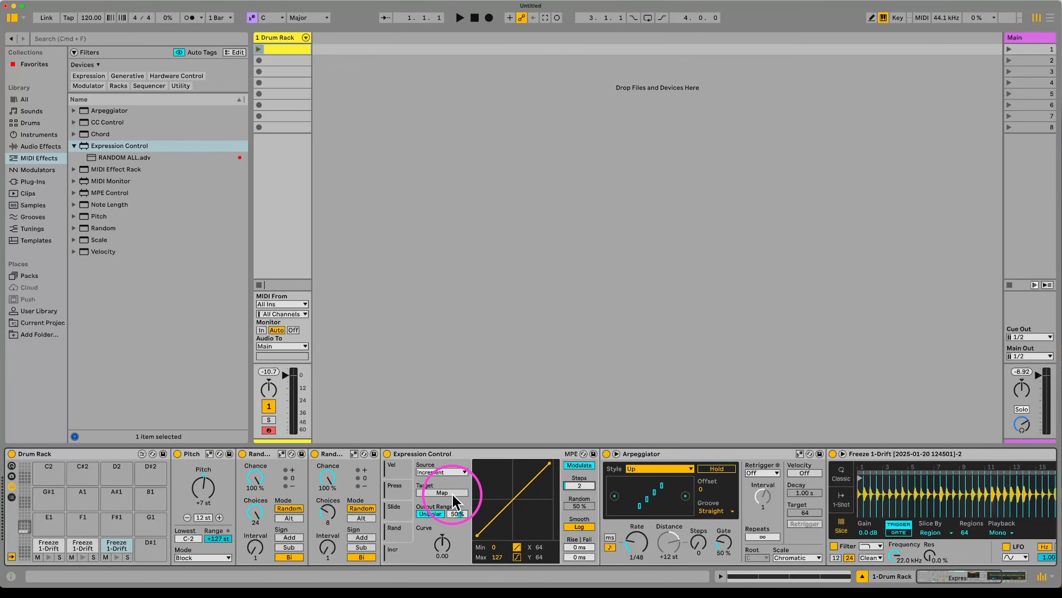
pyautogui.click(453, 494)
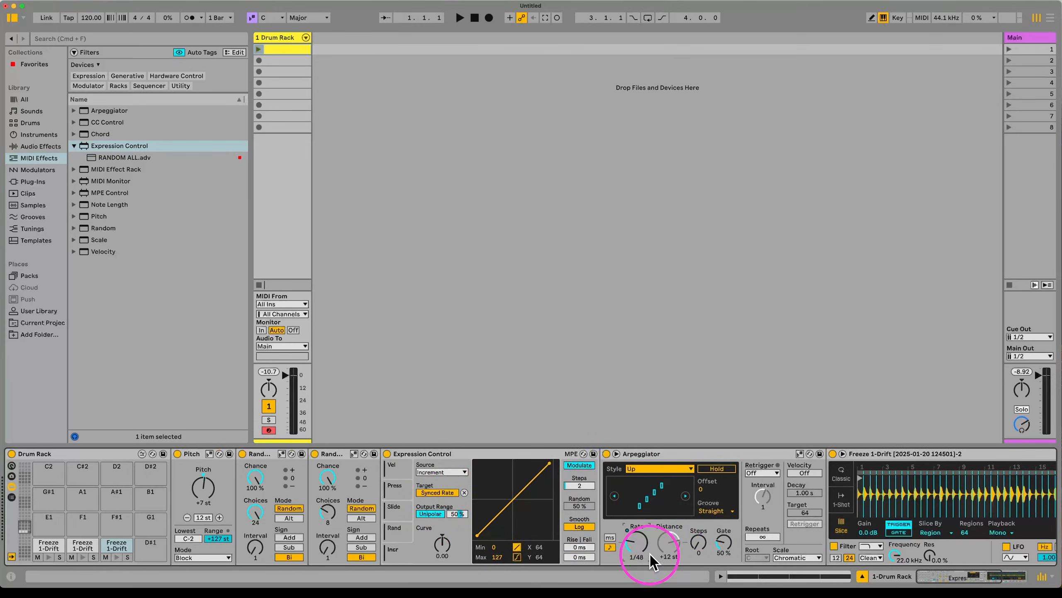
pyautogui.press('s')
pyautogui.press('d')
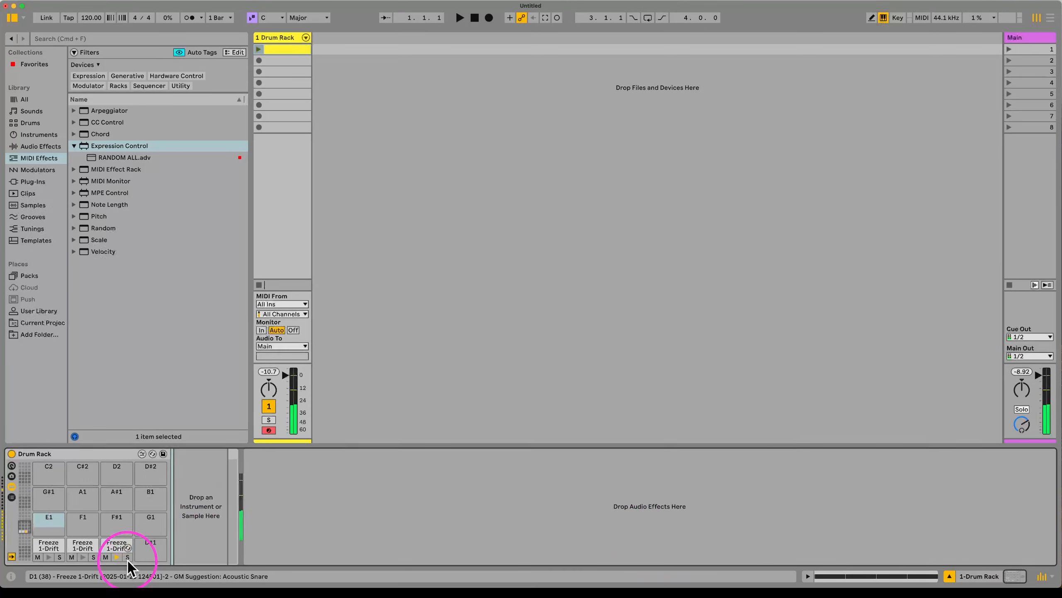
pyautogui.click(128, 561)
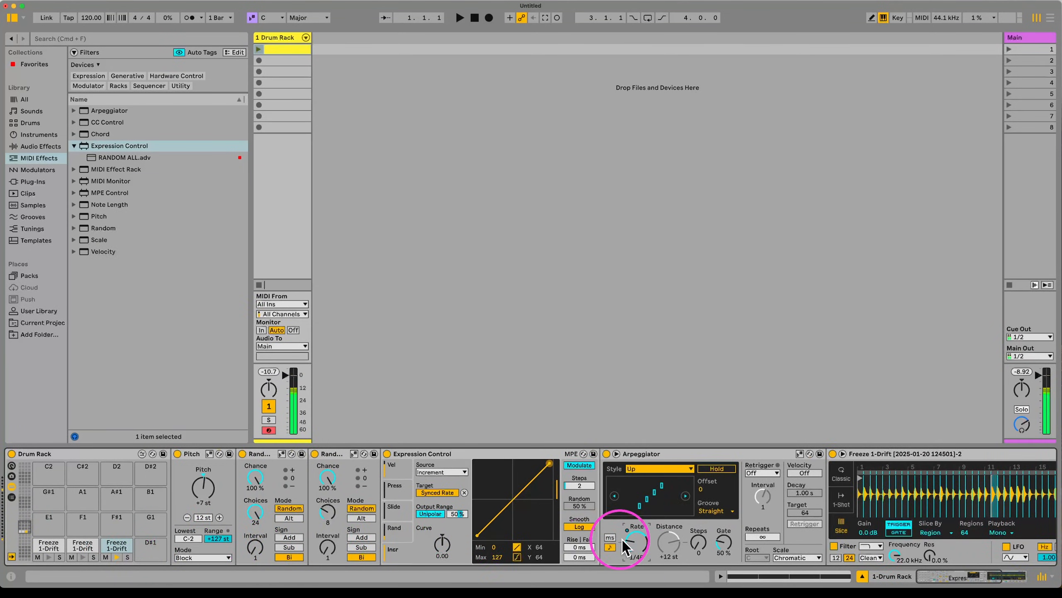
pyautogui.moveTo(639, 537); pyautogui.dragTo(636, 550)
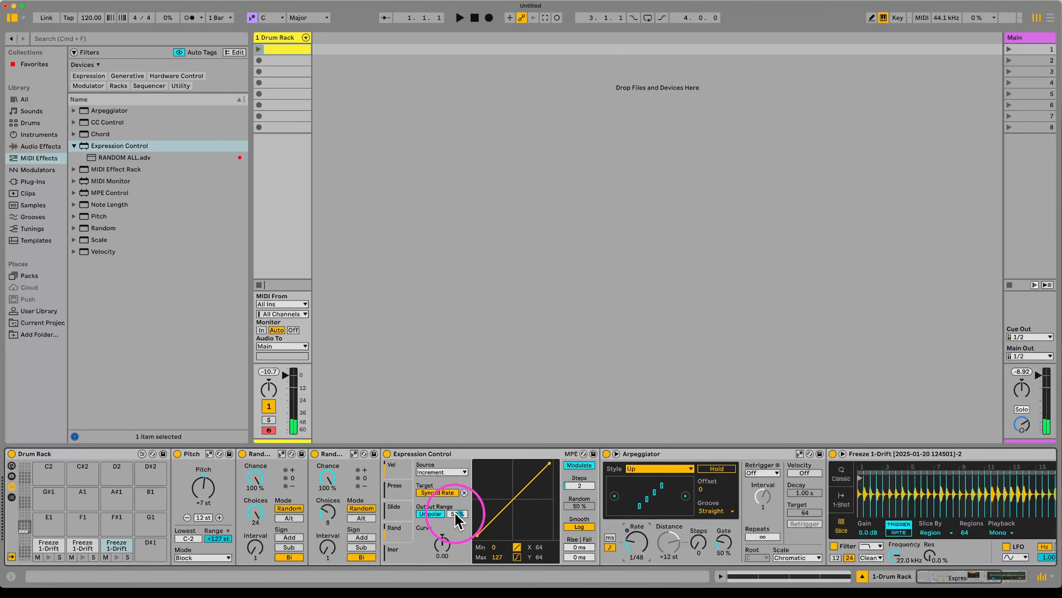
pyautogui.moveTo(456, 514); pyautogui.dragTo(458, 520)
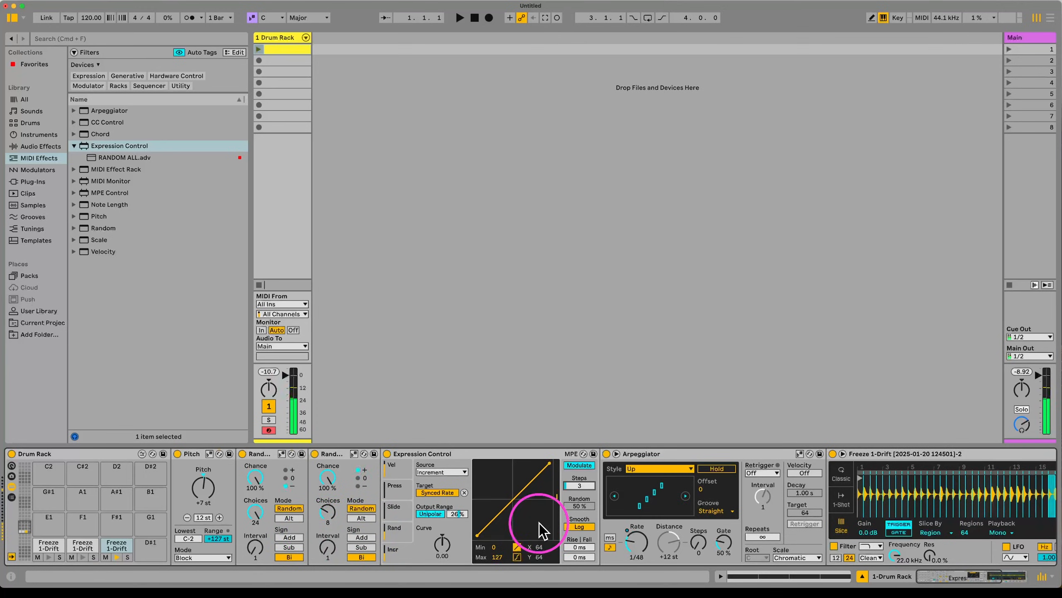
# Step: Switch Expression Control to its random source and target the sampler's Transpose
pyautogui.hscroll(2, 589, 529)
pyautogui.hscroll(10, 588, 528)
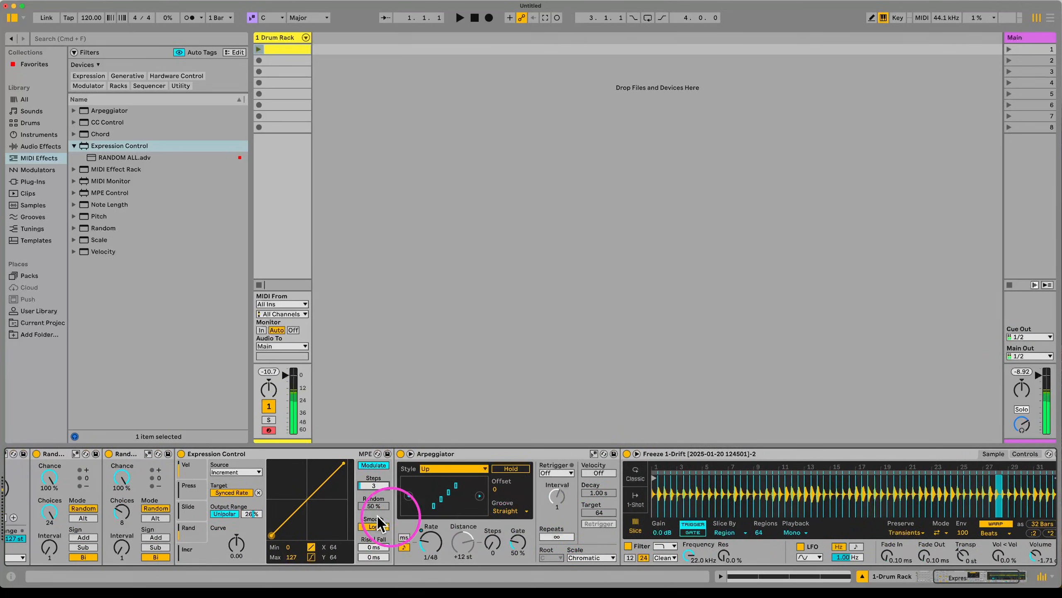
pyautogui.click(190, 529)
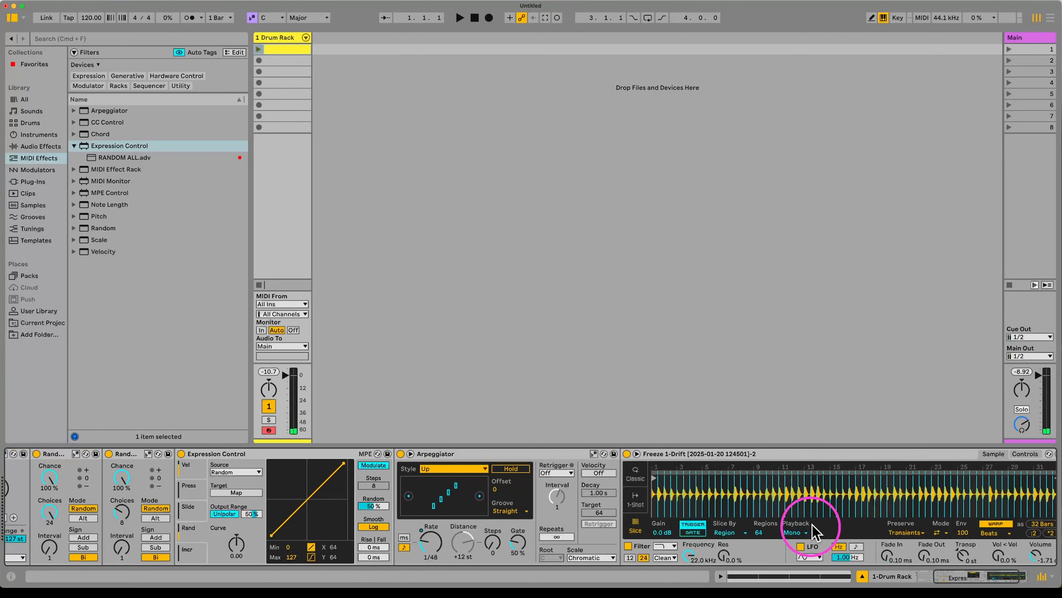
pyautogui.hscroll(5, 1019, 538)
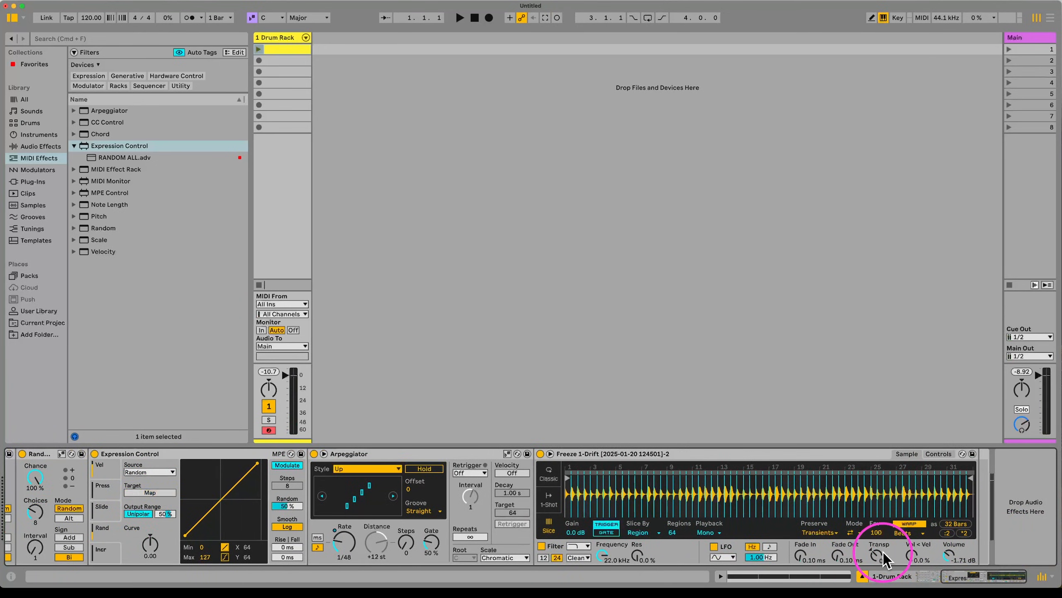
pyautogui.click(883, 552)
pyautogui.hscroll(-14, 403, 545)
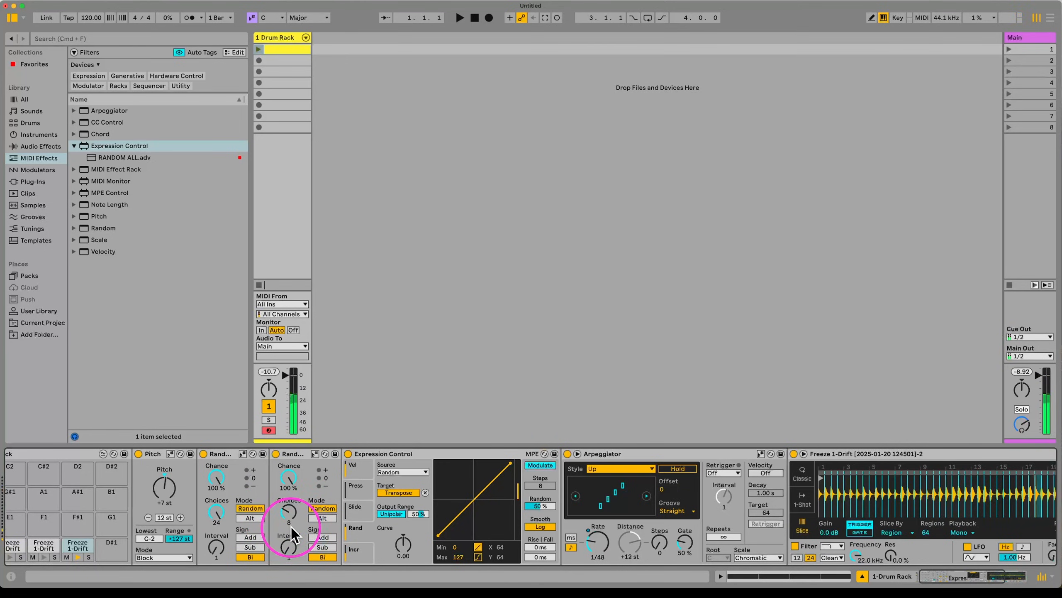
pyautogui.hscroll(-3, 171, 546)
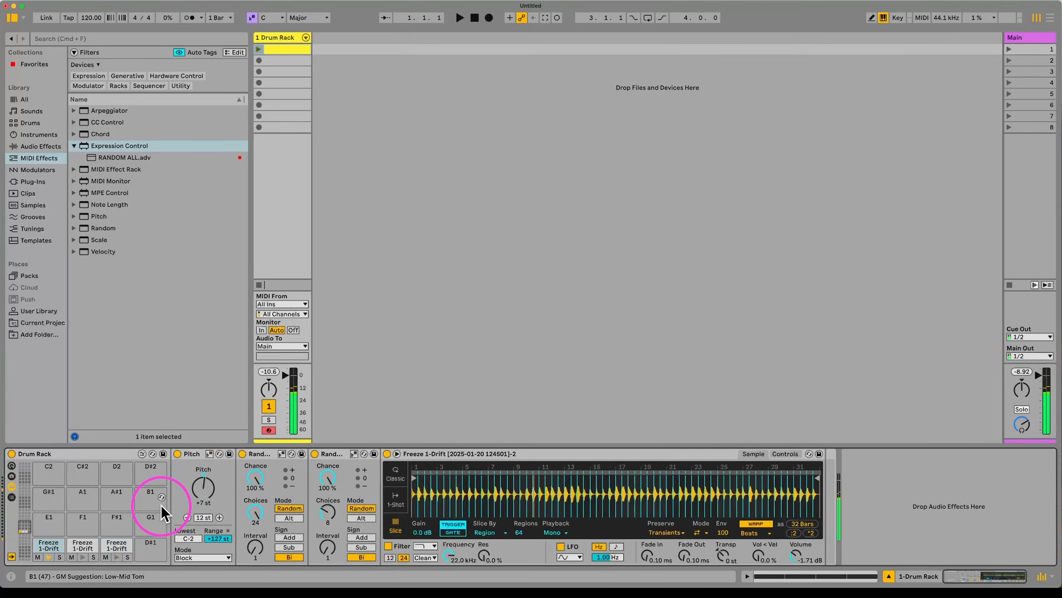
# Step: Step through the drum pads and select and audition the C1 Freeze 1-Drift pad
pyautogui.press('a')
pyautogui.press('s')
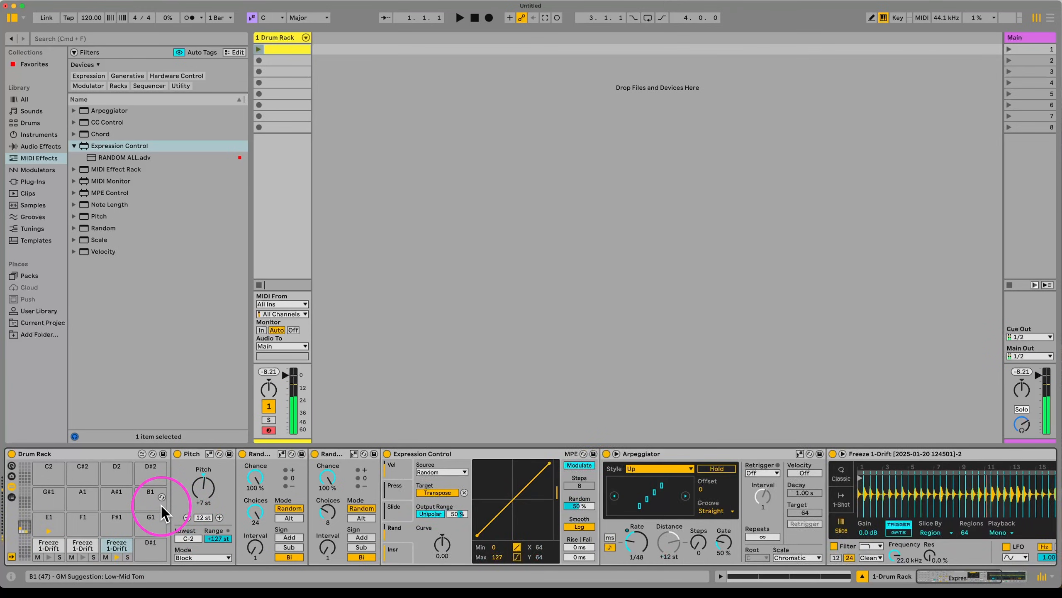
pyautogui.press('d')
pyautogui.press('s')
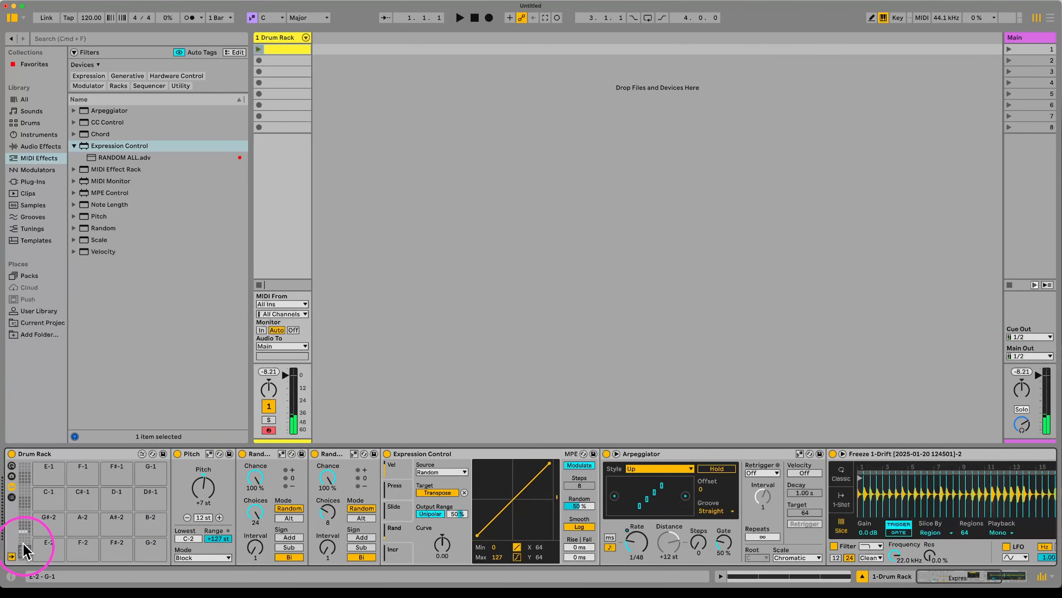
pyautogui.click(44, 549)
pyautogui.doubleClick(42, 544)
pyautogui.doubleClick(43, 543)
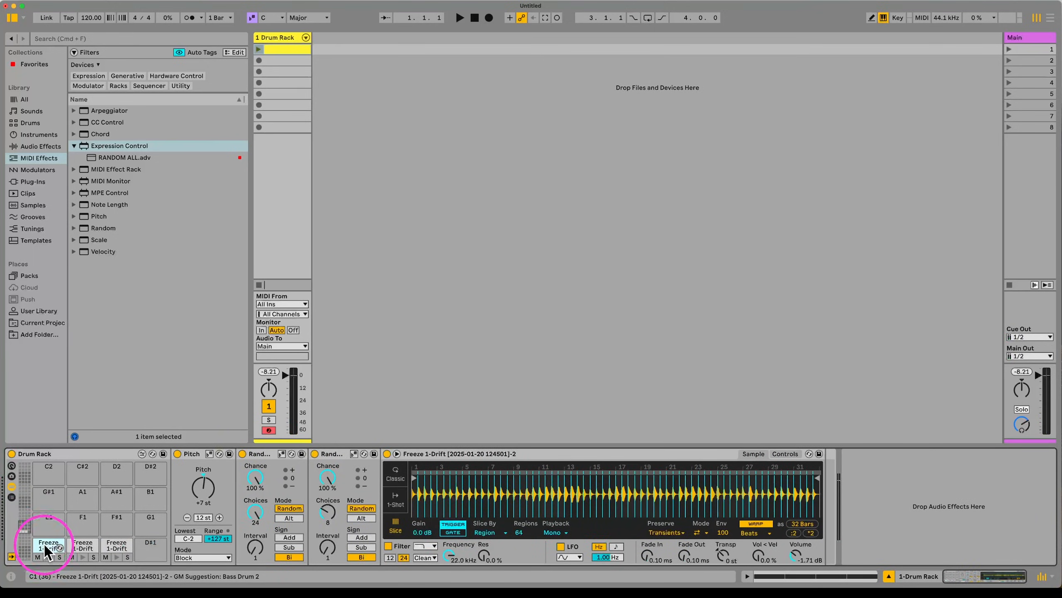
pyautogui.press('a')
pyautogui.press('a')
pyautogui.press('a')
pyautogui.press('a')
pyautogui.press('a')
pyautogui.press('a')
pyautogui.press('a')
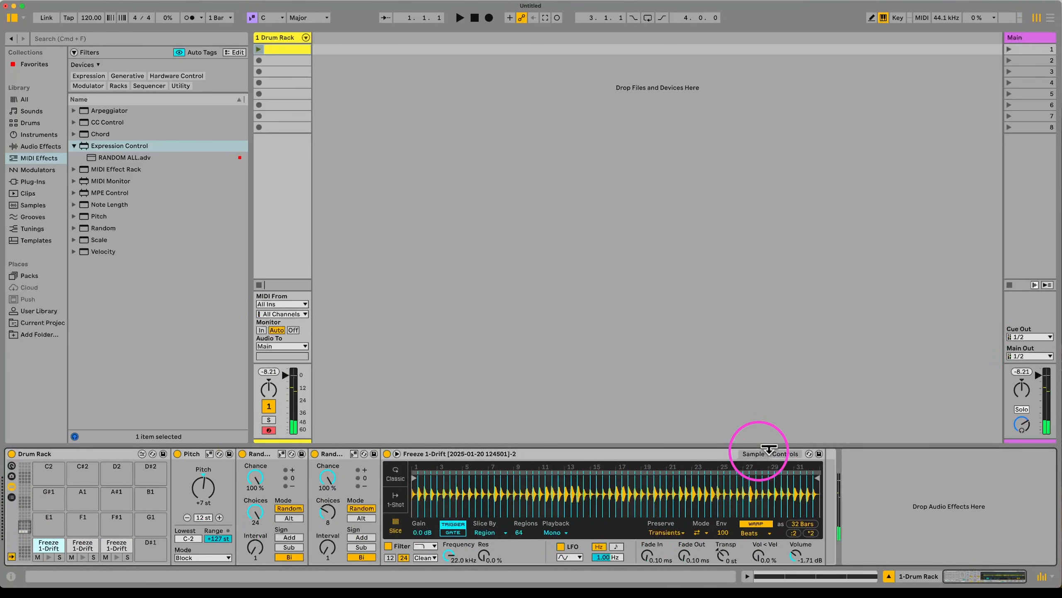
# Step: Make the C1 sampler filter a highpass with cutoff lowered to 56.2 Hz
pyautogui.click(785, 453)
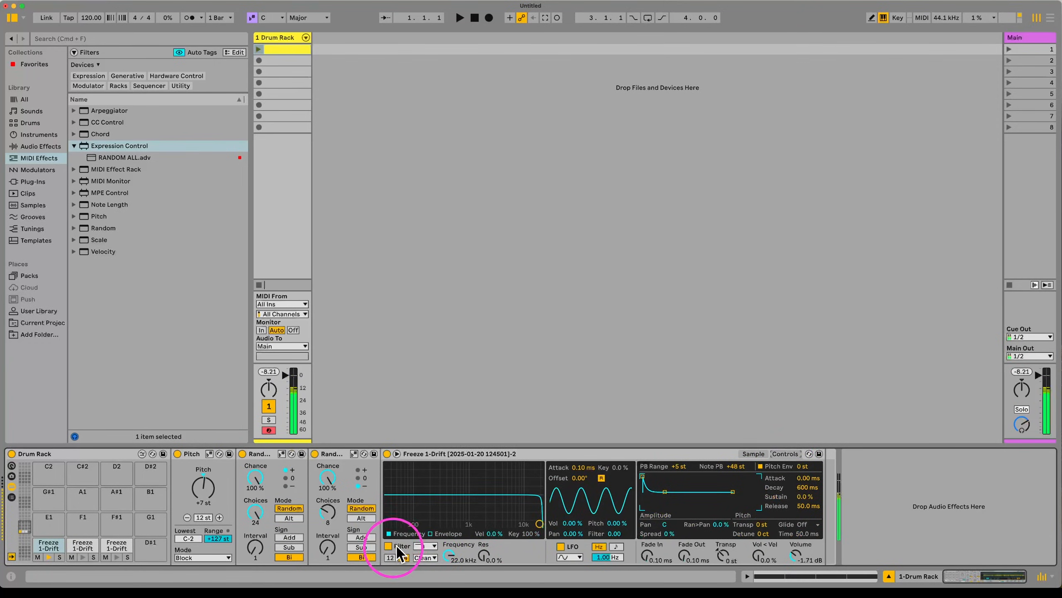
pyautogui.click(433, 547)
pyautogui.click(426, 507)
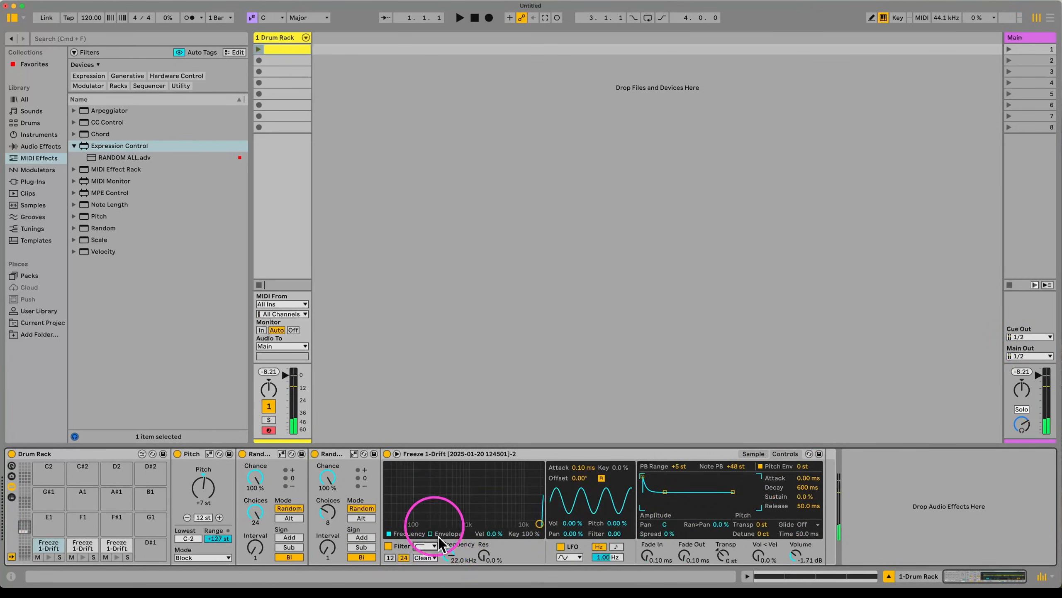
pyautogui.moveTo(446, 551); pyautogui.dragTo(444, 568)
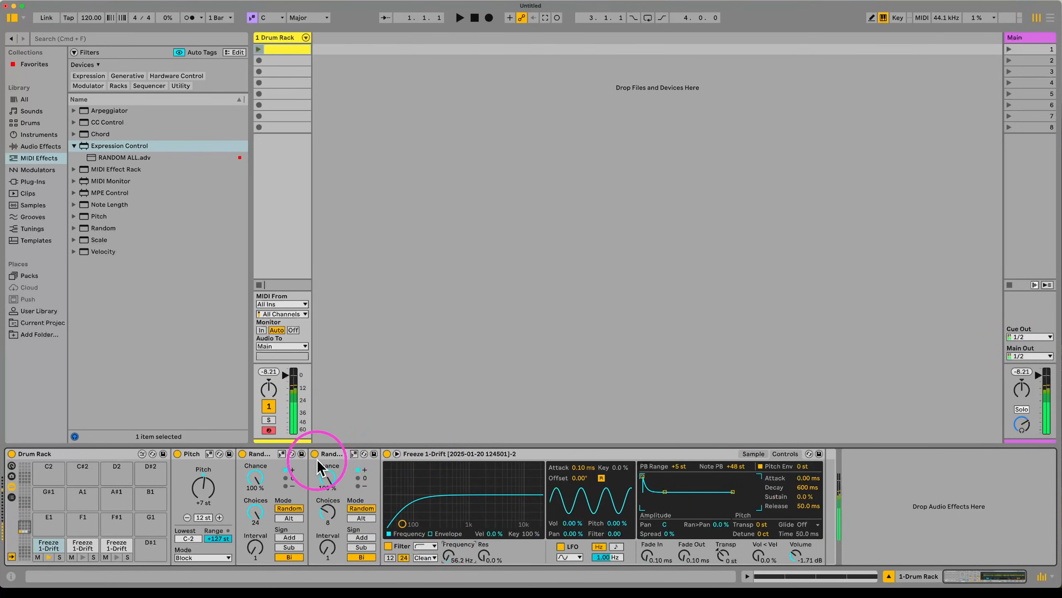
# Step: Group the devices from Pitch through the sampler into an Instrument Rack
pyautogui.click(193, 455)
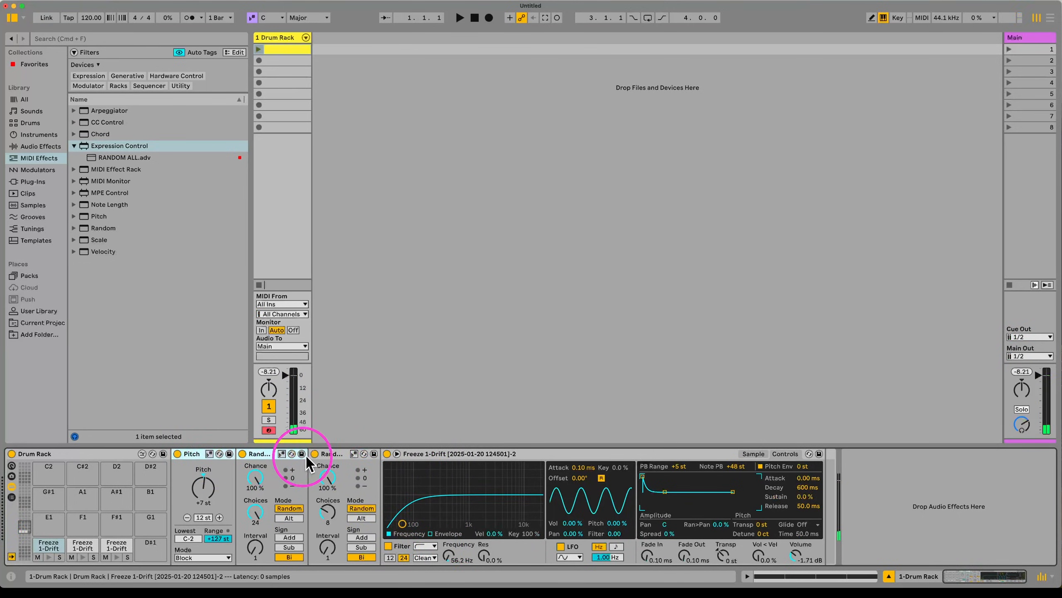
pyautogui.keyDown('shift'); pyautogui.click(447, 456); pyautogui.keyUp('shift')
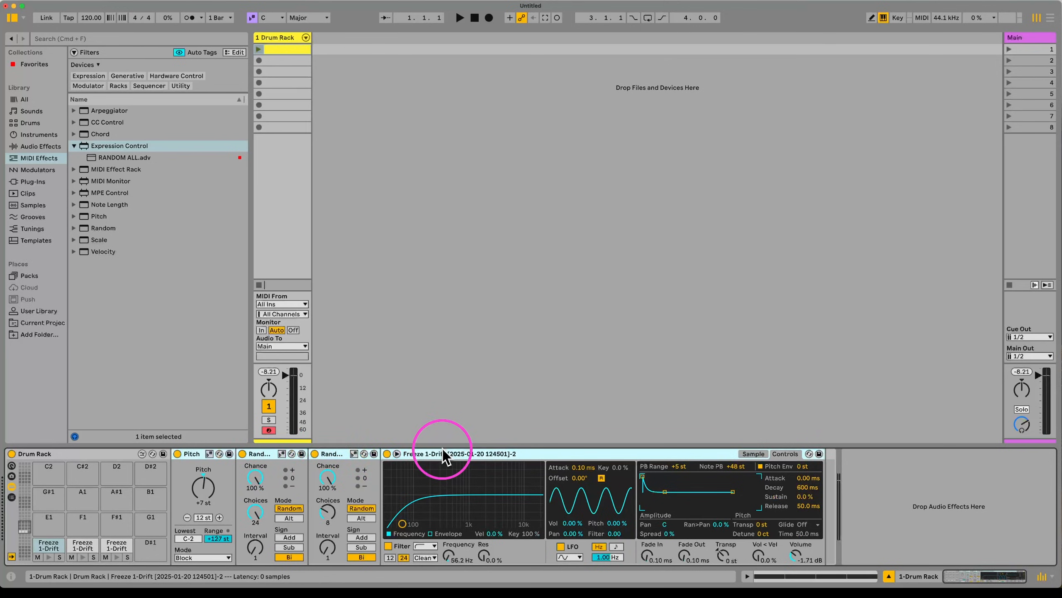
pyautogui.press('super+g')
# Step: Add Drift as a new chain in the Instrument Rack and play test notes
pyautogui.click(178, 497)
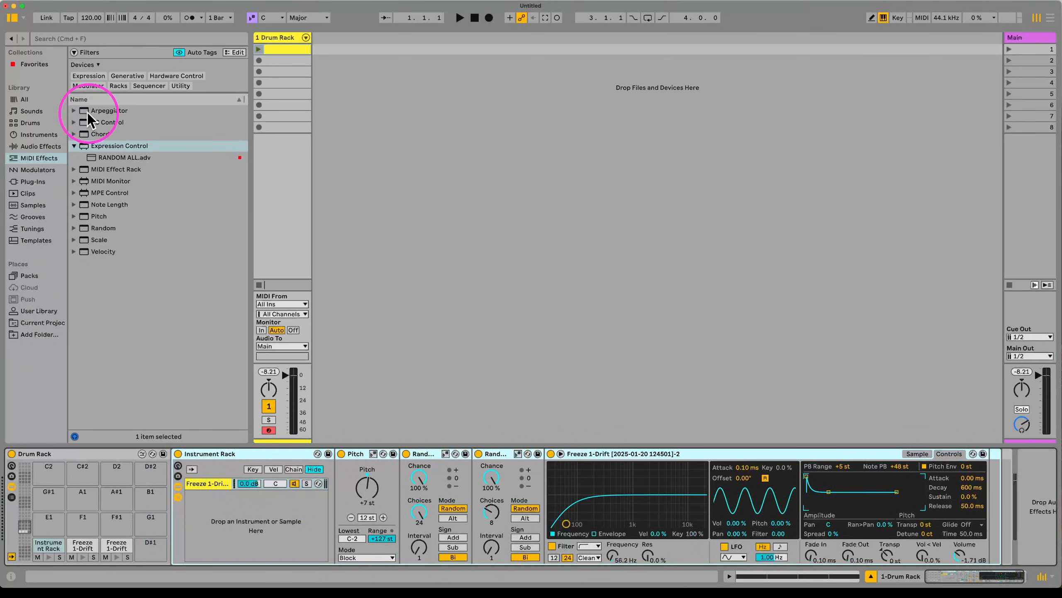
pyautogui.click(38, 135)
pyautogui.moveTo(110, 139); pyautogui.dragTo(280, 531)
pyautogui.press('a')
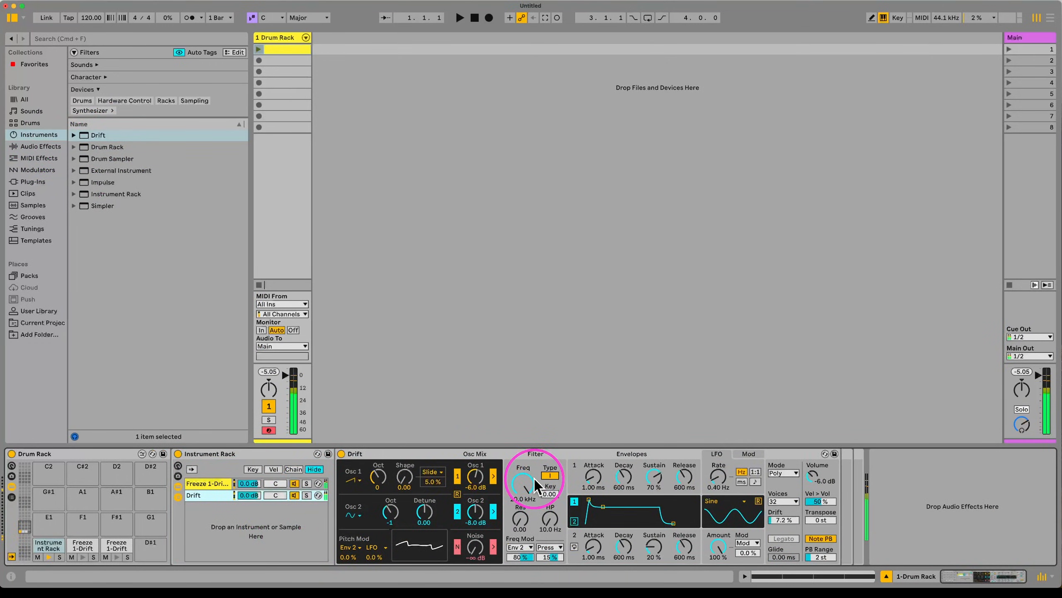
pyautogui.press('a')
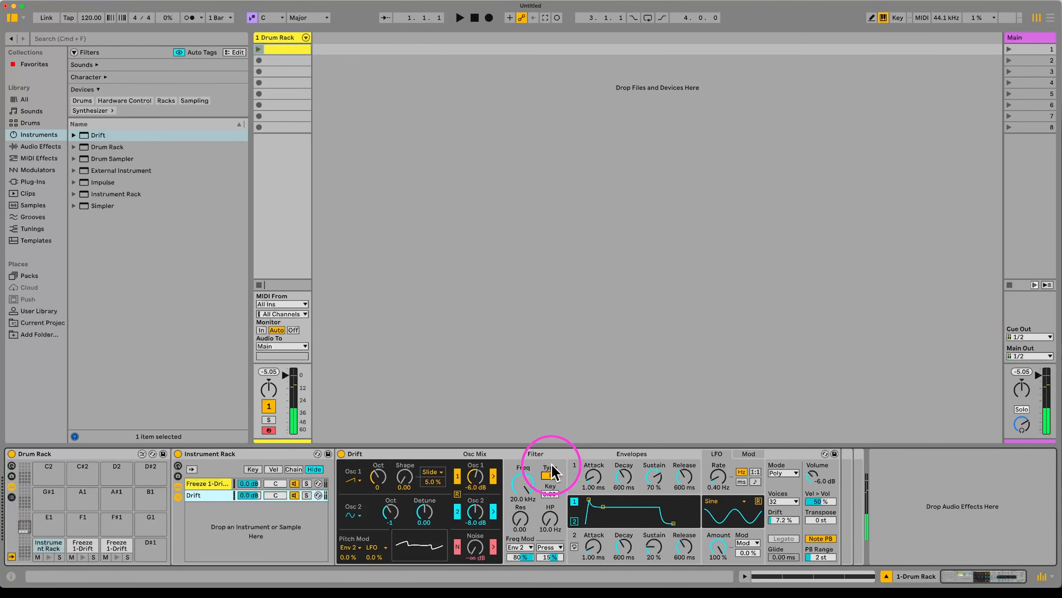
# Step: Shape Drift: cutoff about 21 Hz, resonance 0.50, transpose -7, zero envelope sustains
pyautogui.moveTo(522, 482); pyautogui.dragTo(523, 565)
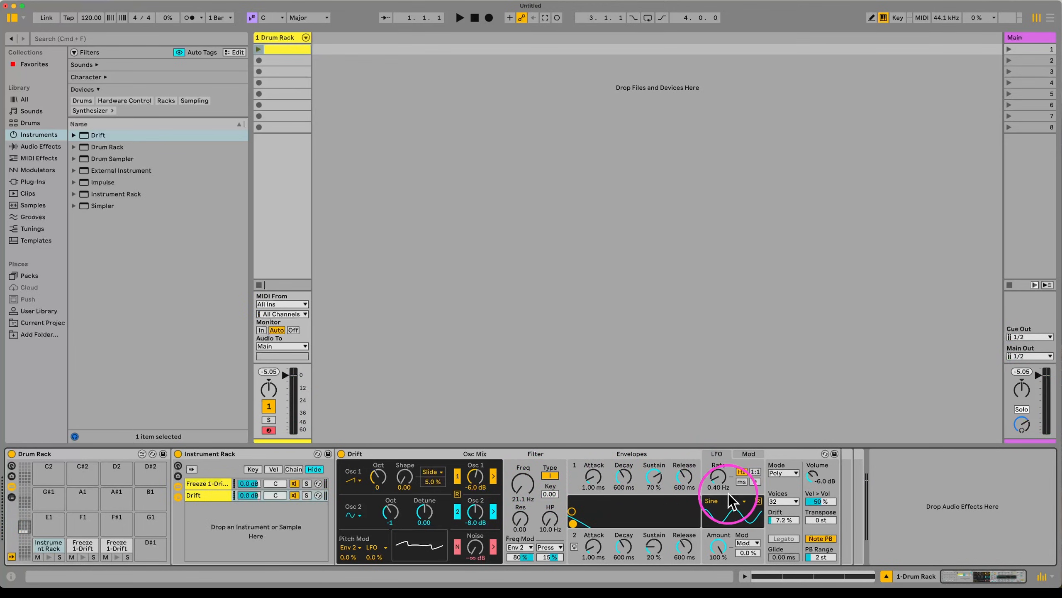
pyautogui.moveTo(654, 478); pyautogui.dragTo(654, 514)
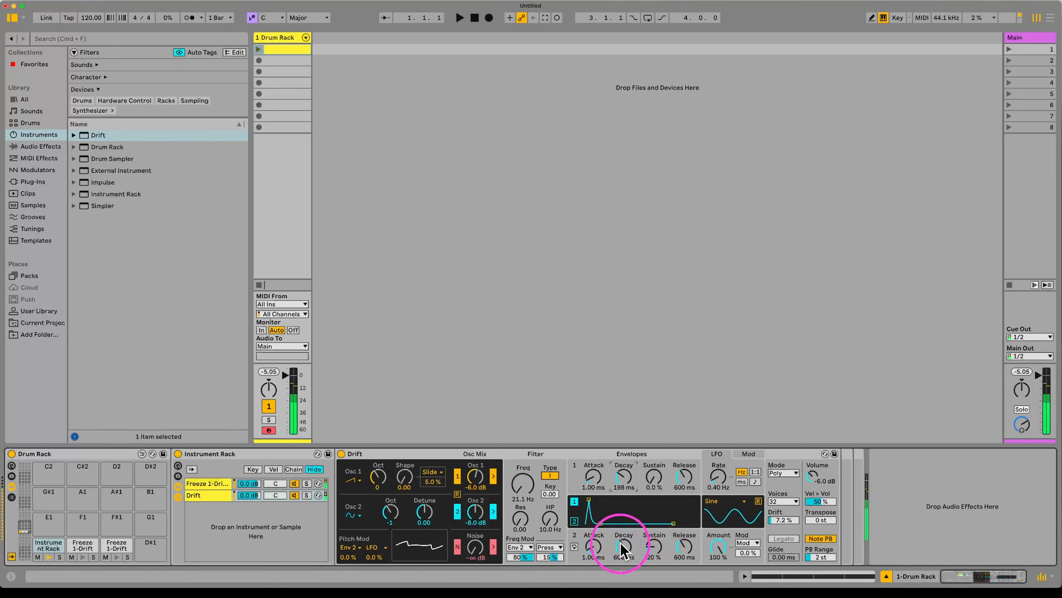
pyautogui.click(293, 483)
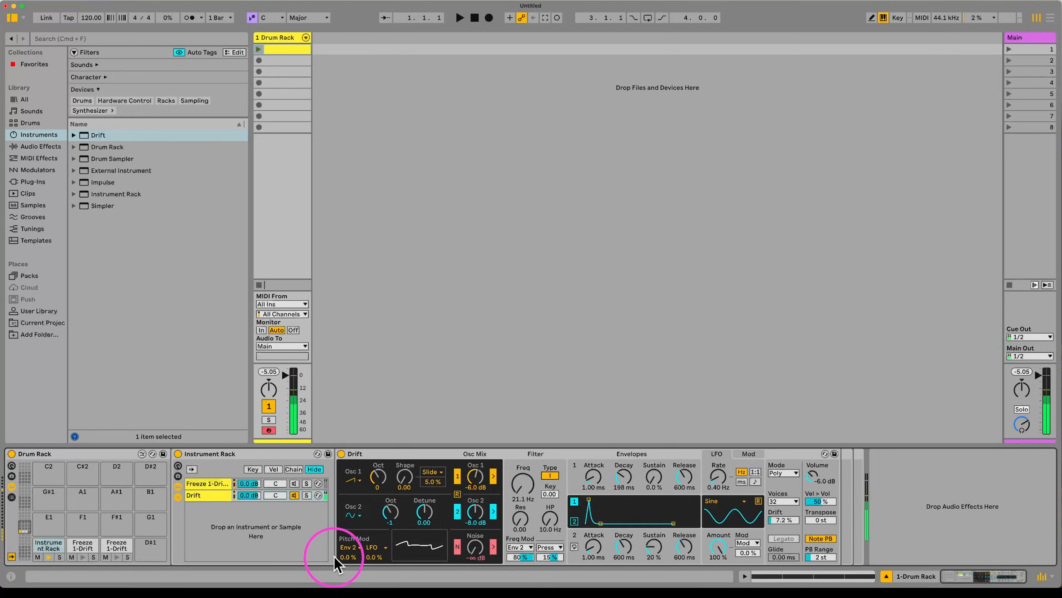
pyautogui.moveTo(347, 556)
pyautogui.mouseDown()
pyautogui.moveTo(347, 538)
pyautogui.moveTo(347, 549)
pyautogui.mouseUp()
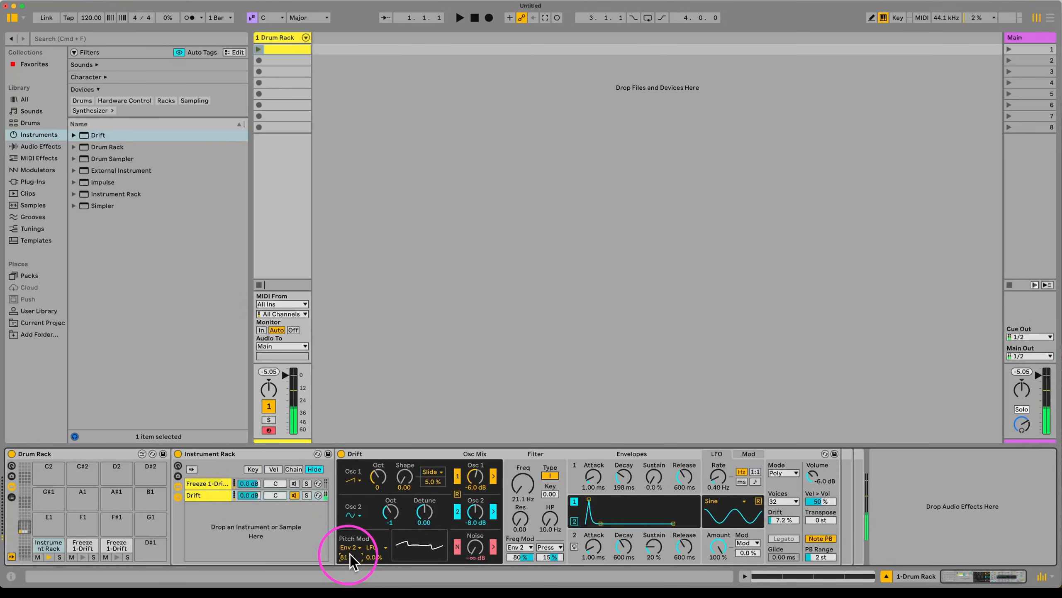
pyautogui.moveTo(826, 523); pyautogui.dragTo(826, 558)
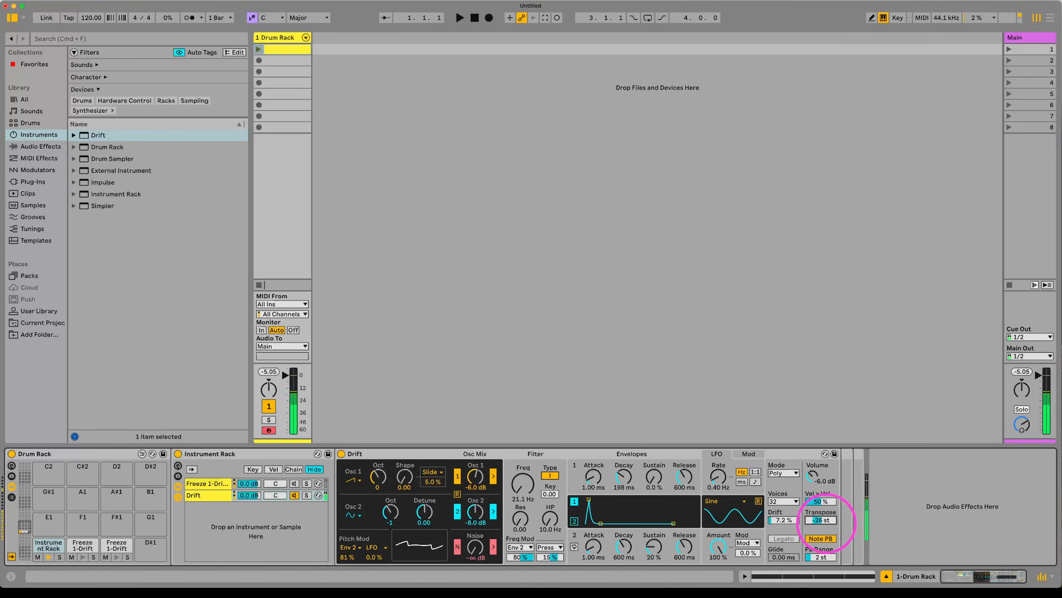
pyautogui.click(520, 519)
pyautogui.moveTo(521, 518); pyautogui.dragTo(521, 515)
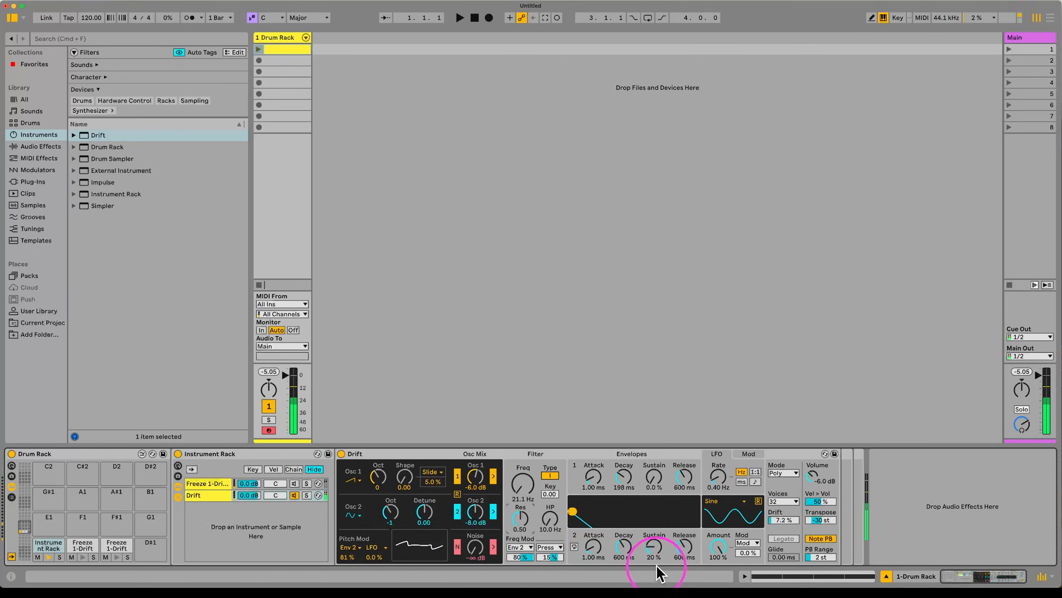
pyautogui.moveTo(654, 547); pyautogui.dragTo(630, 565)
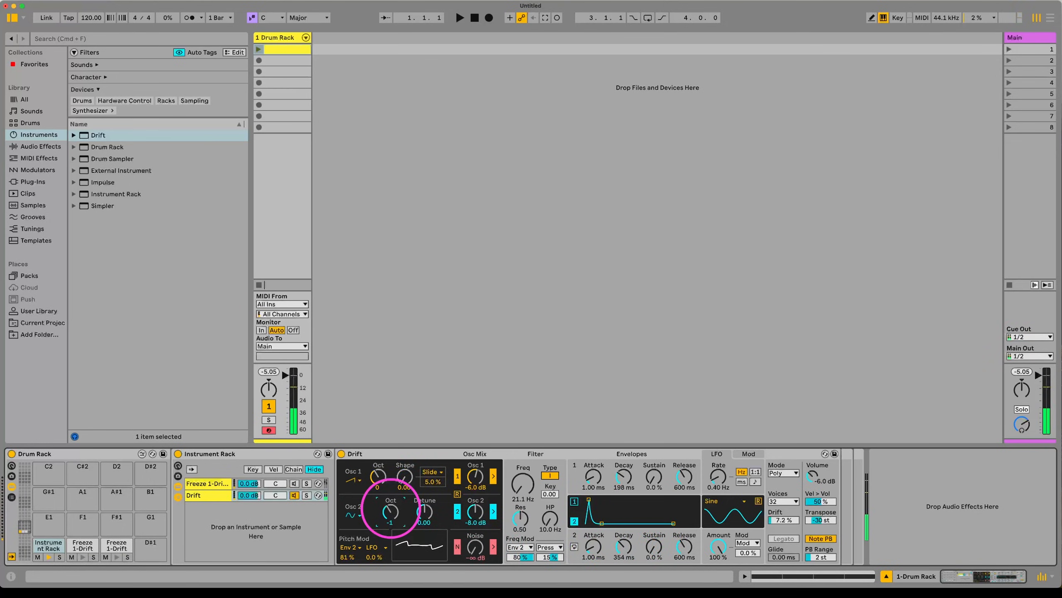
# Step: Set Drift's Osc 1 to sine and shorten decays to 1.88 s and 354 ms
pyautogui.click(391, 511)
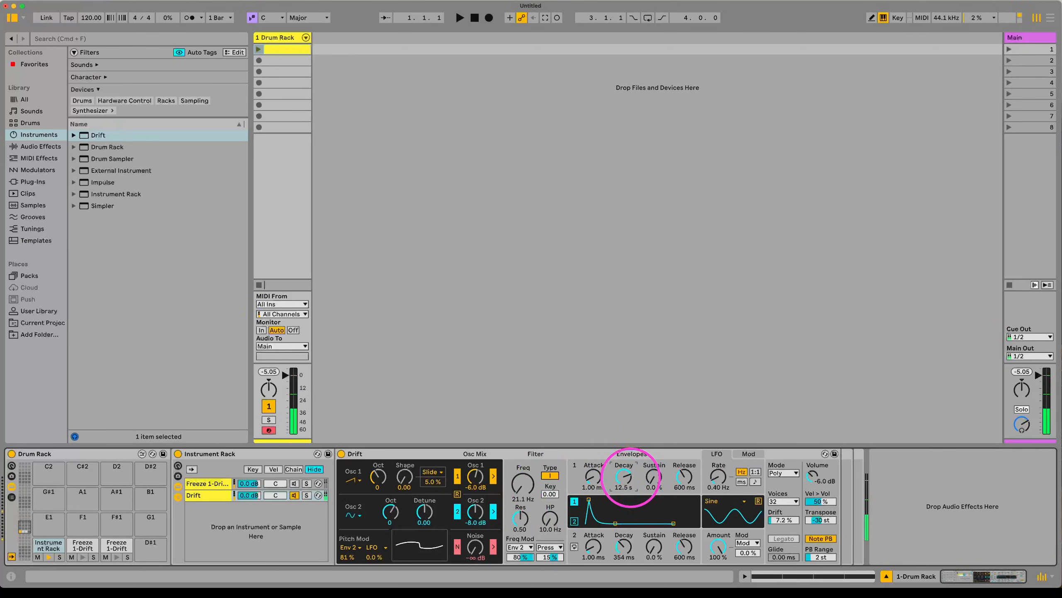
pyautogui.moveTo(631, 477); pyautogui.dragTo(595, 482)
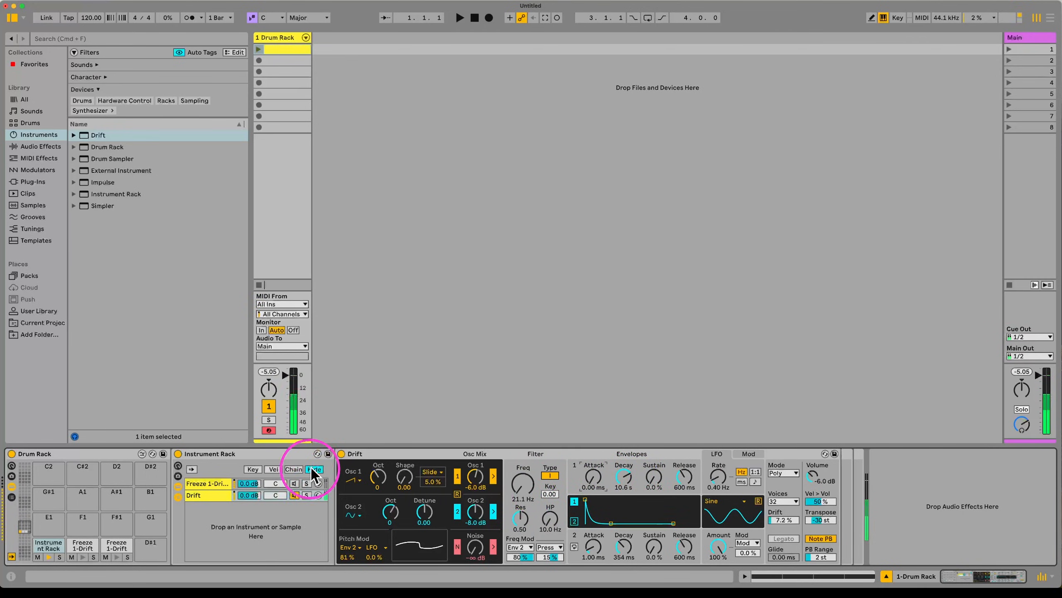
pyautogui.moveTo(595, 550); pyautogui.dragTo(595, 548)
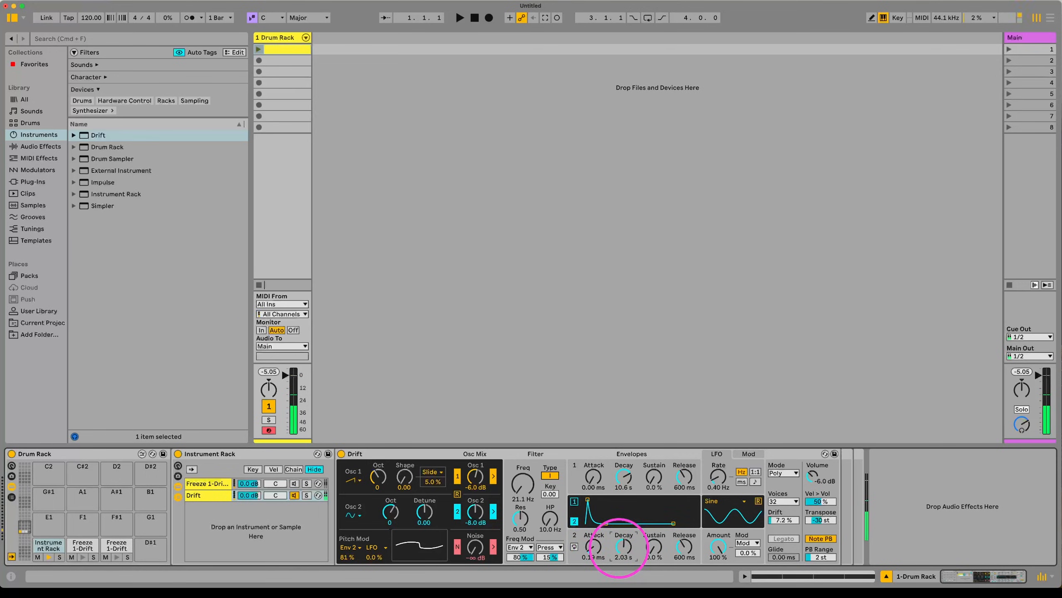
pyautogui.moveTo(622, 466); pyautogui.dragTo(622, 479)
pyautogui.click(353, 481)
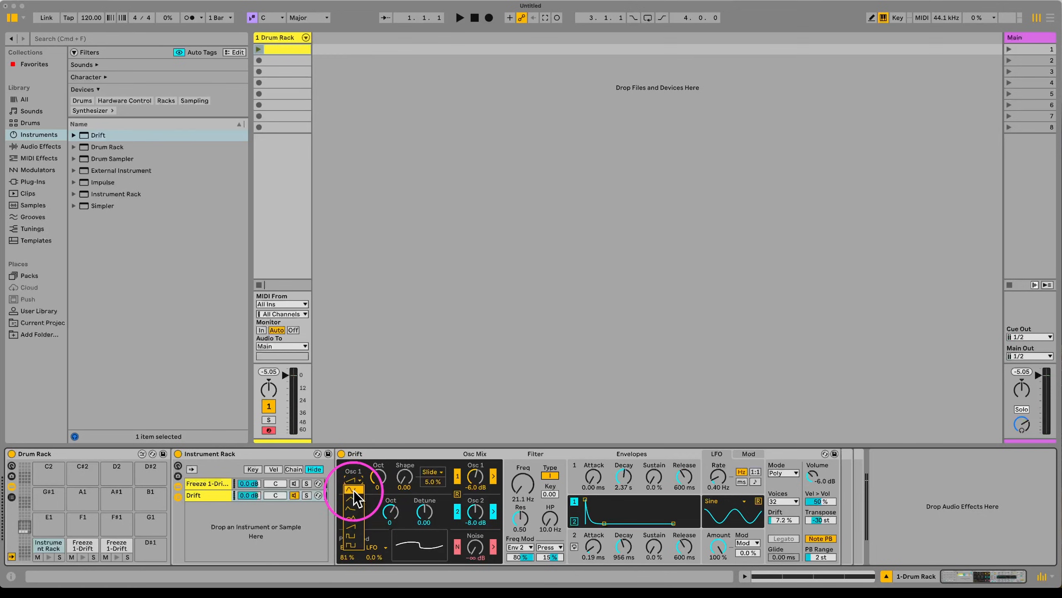
pyautogui.click(354, 491)
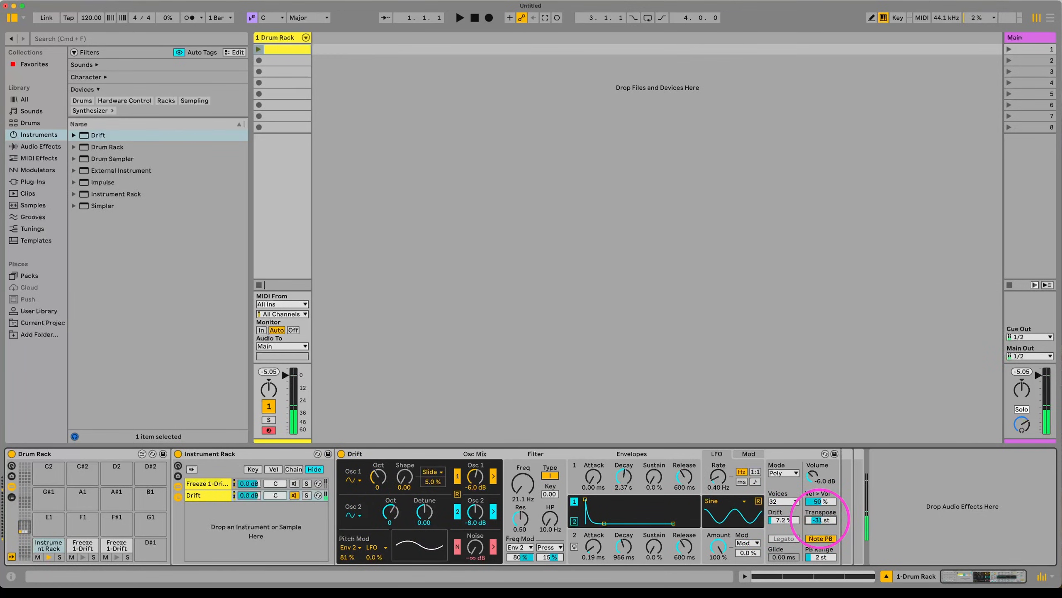
pyautogui.moveTo(624, 477); pyautogui.dragTo(624, 486)
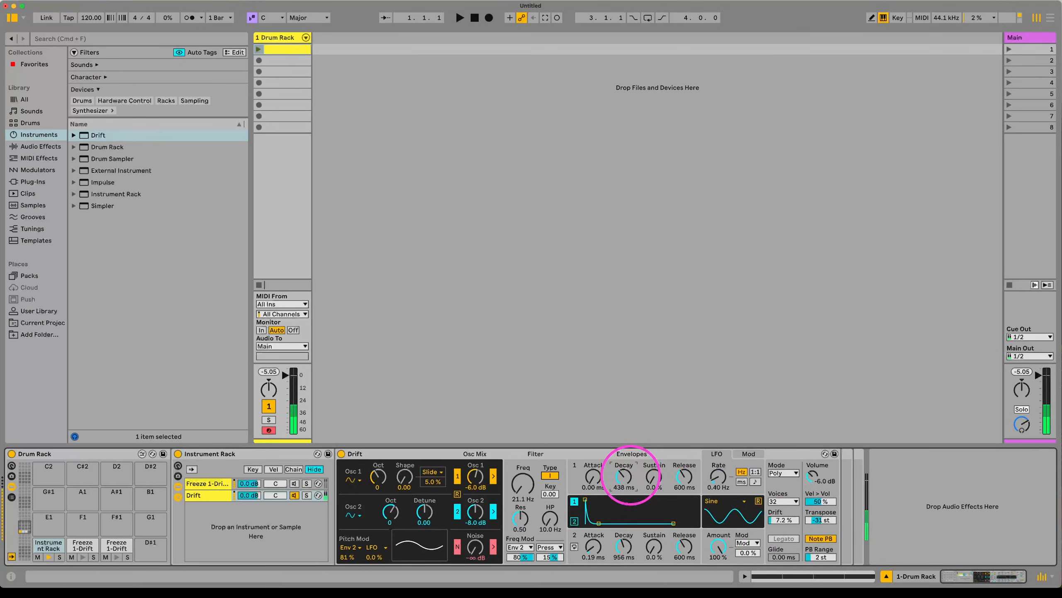
pyautogui.moveTo(623, 545); pyautogui.dragTo(623, 561)
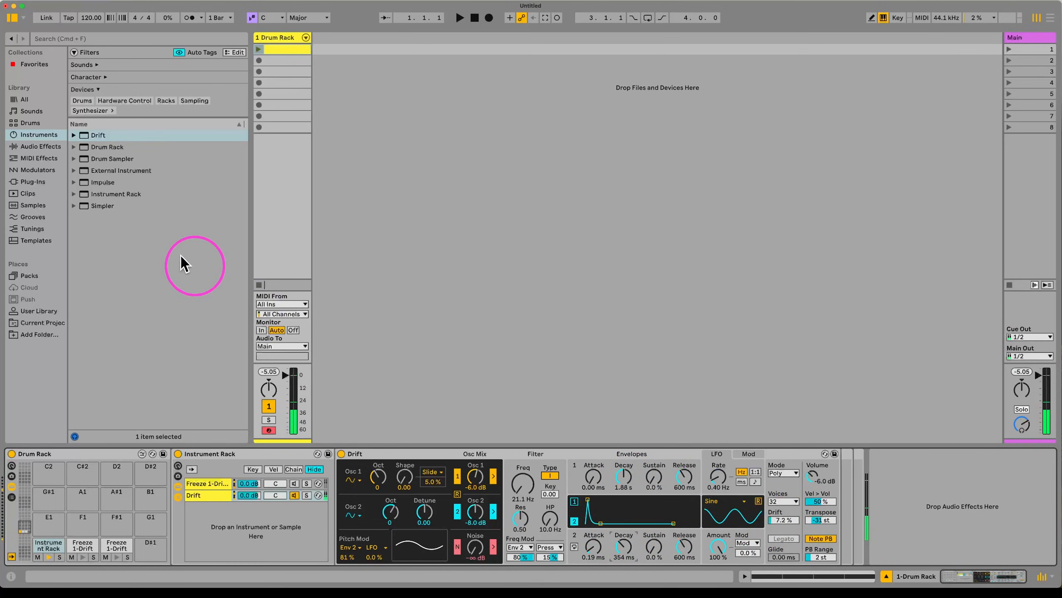
# Step: Add a Bass Shaper Saturator with 22 dB drive after Drift; set Freeze 1-Drift chain to -5.2 dB
pyautogui.click(38, 146)
pyautogui.moveTo(107, 319); pyautogui.dragTo(753, 474)
pyautogui.click(878, 468)
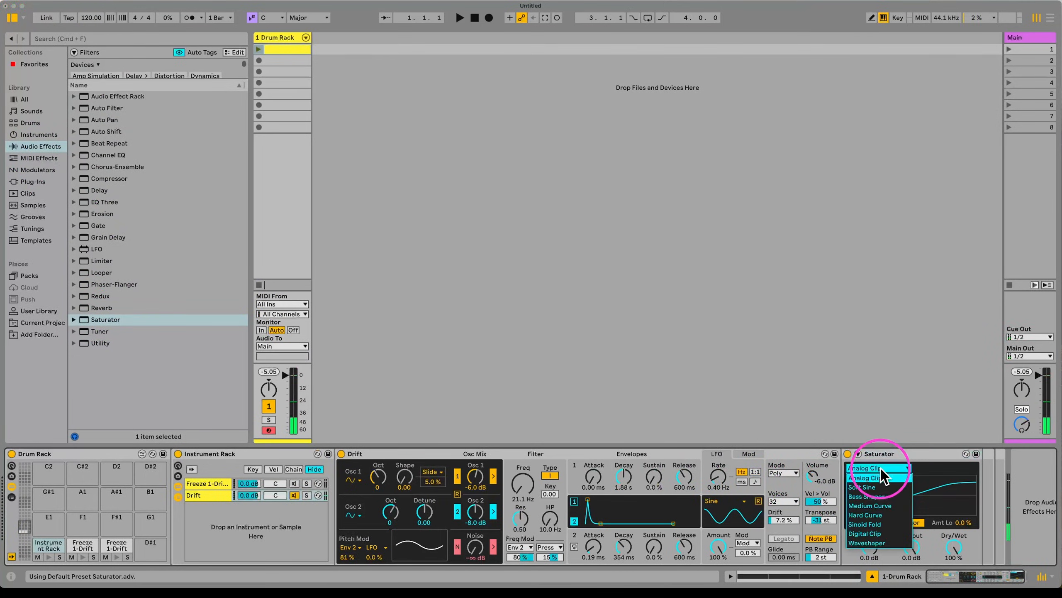
pyautogui.click(870, 496)
pyautogui.moveTo(878, 538); pyautogui.dragTo(878, 504)
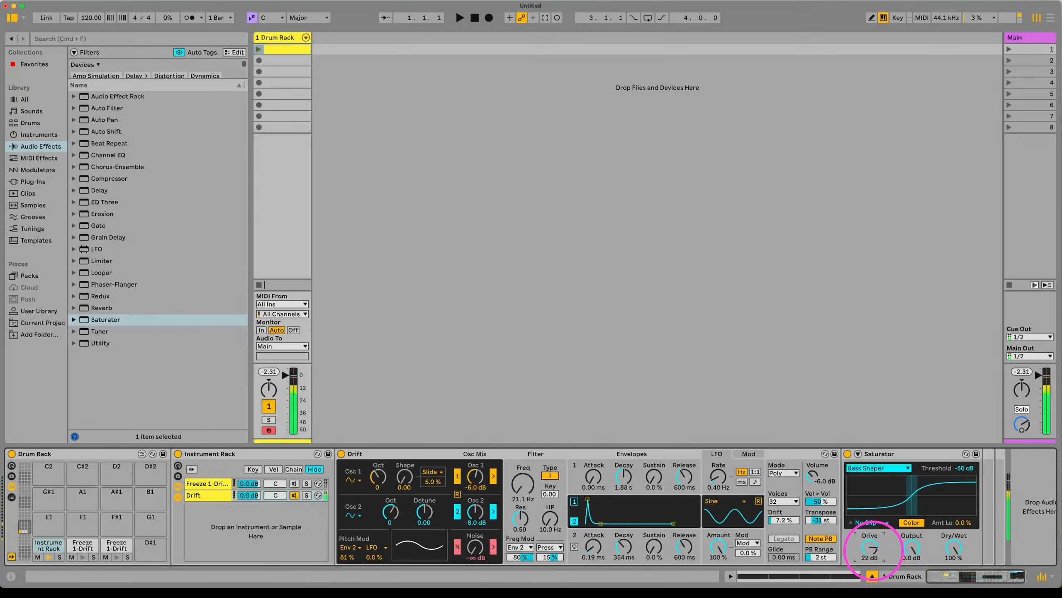
pyautogui.click(289, 483)
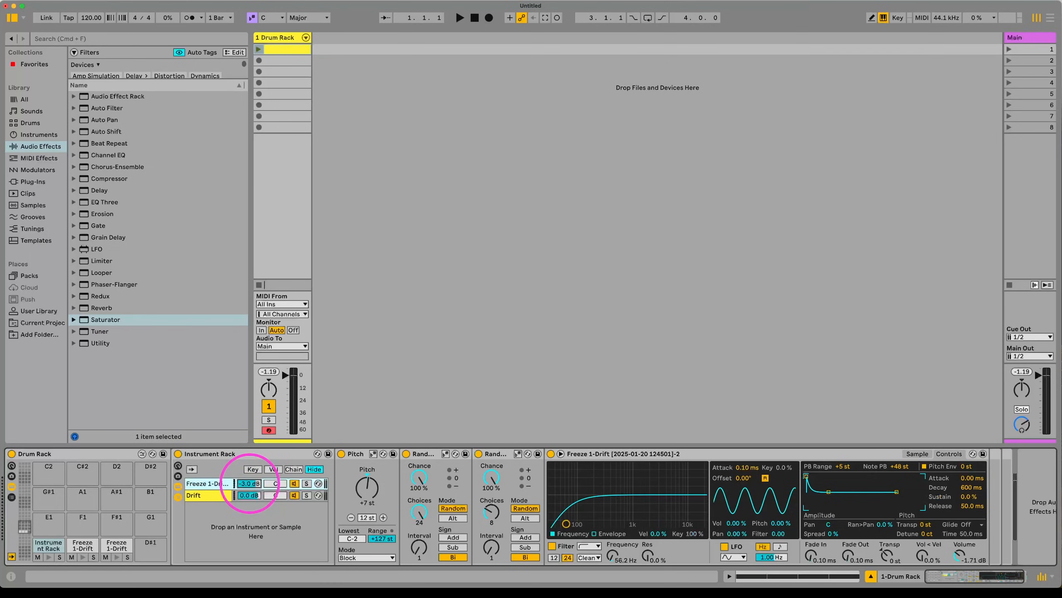
pyautogui.moveTo(249, 494); pyautogui.dragTo(251, 489)
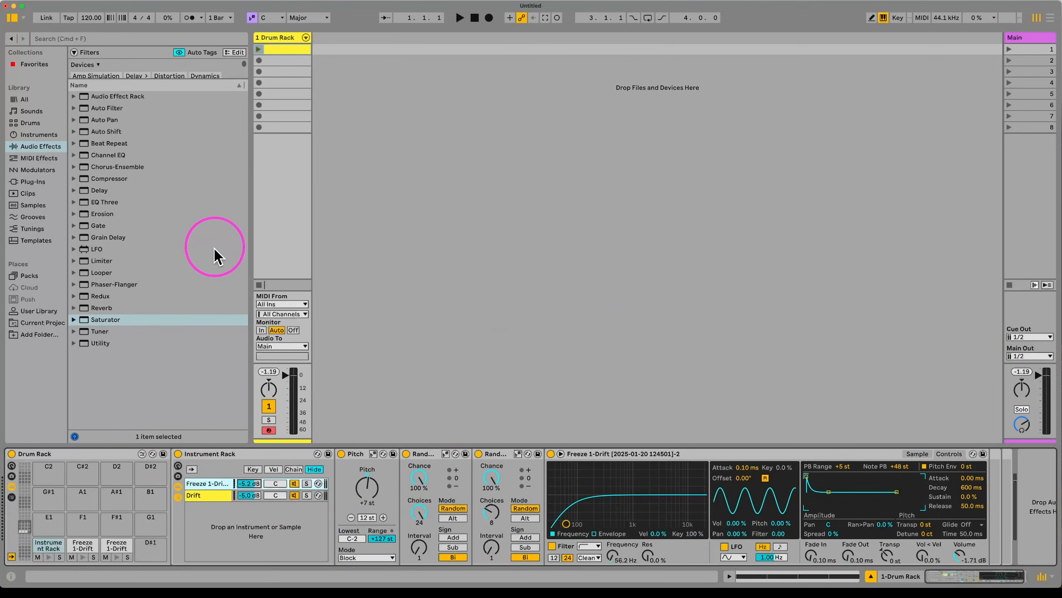
# Step: Add a Freeze 1-Drift note at 1.1.3 ending at 1.2, duplicated across the following beats
pyautogui.press('a')
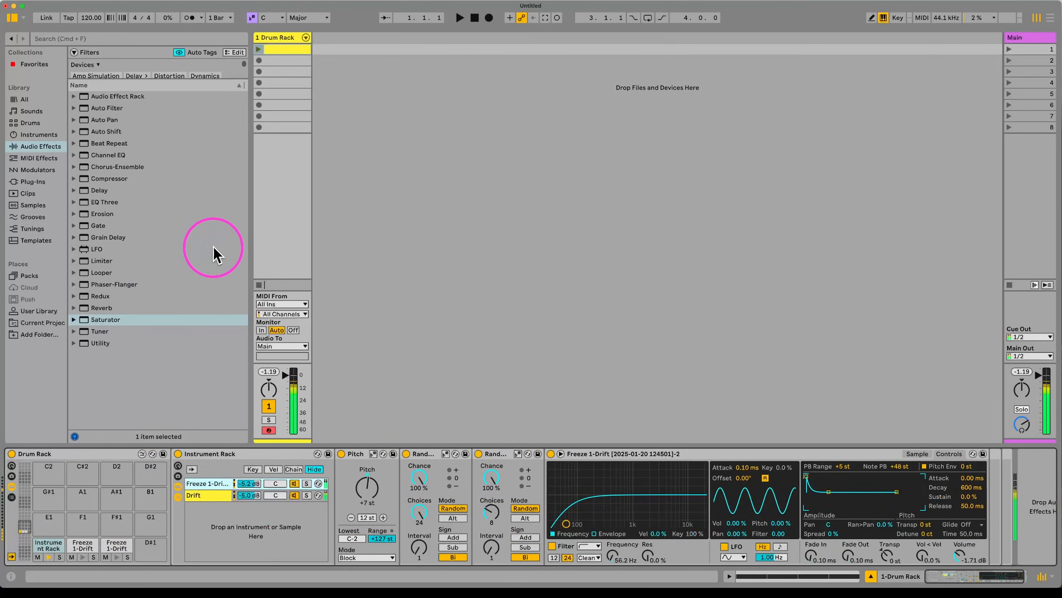
pyautogui.press('s')
pyautogui.press('a')
pyautogui.press('w')
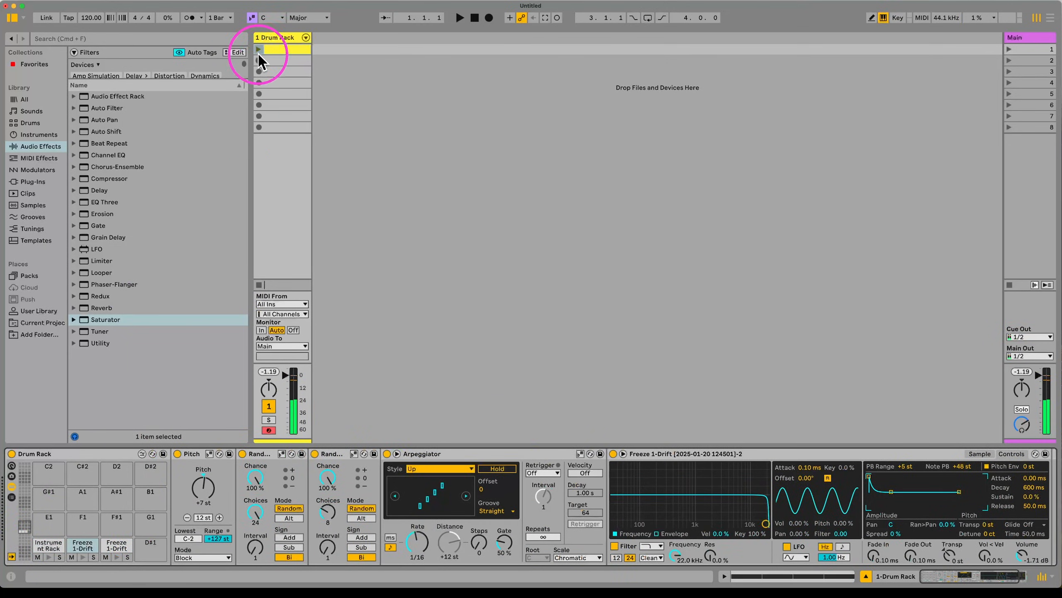
pyautogui.doubleClick(288, 48)
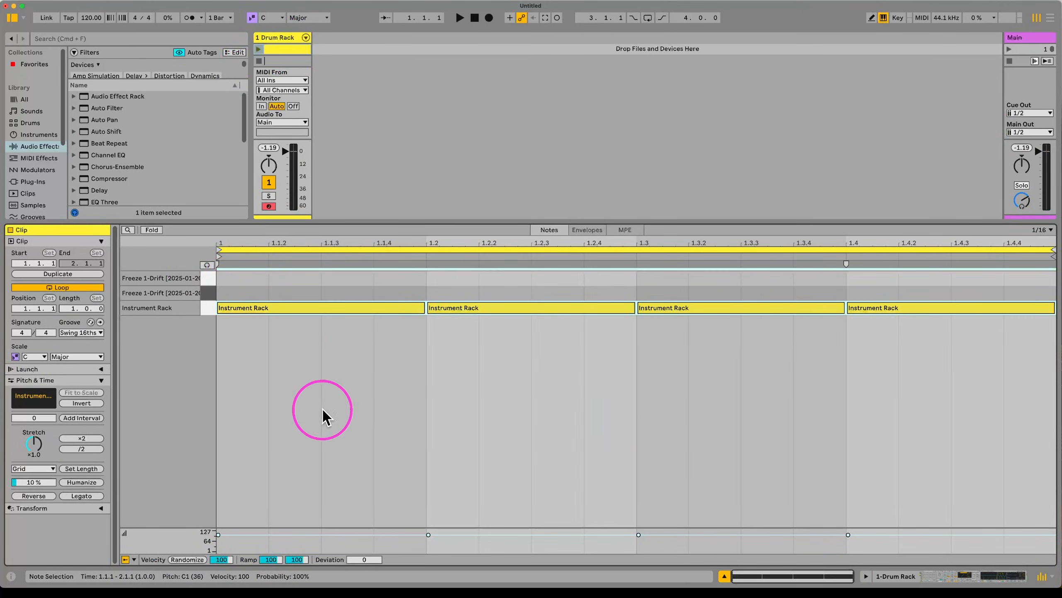
pyautogui.doubleClick(349, 293)
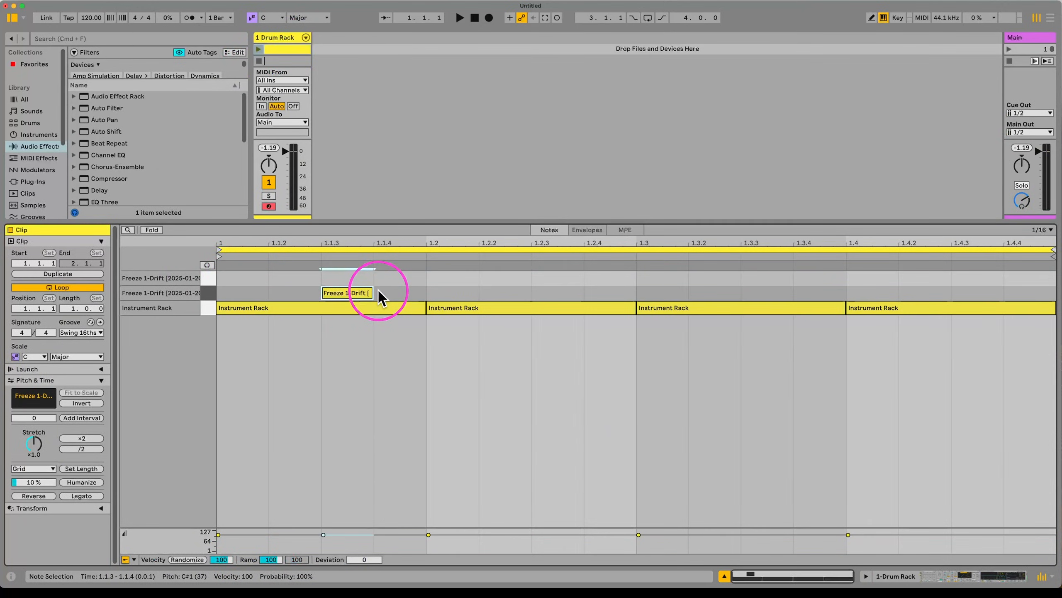
pyautogui.moveTo(372, 293); pyautogui.dragTo(228, 292)
pyautogui.press('super+d')
pyautogui.press('super+d')
pyautogui.press('super+d')
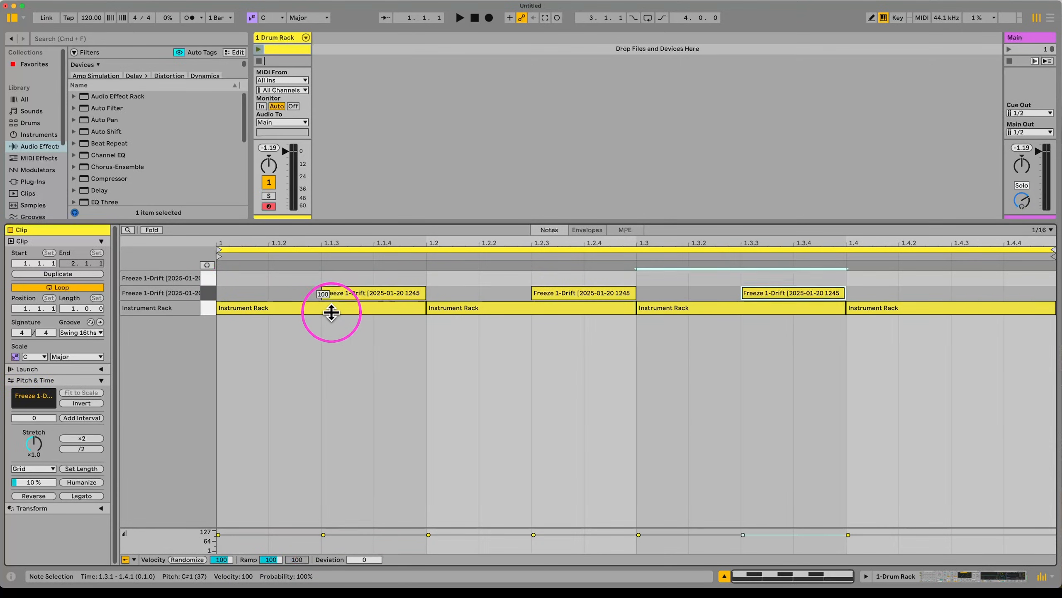
pyautogui.click(374, 278)
# Step: Add top-row notes at 1.1.4, 1.2.4, 1.3.4 and 1.4.4, then select all Freeze 1-Drift notes
pyautogui.doubleClick(389, 277)
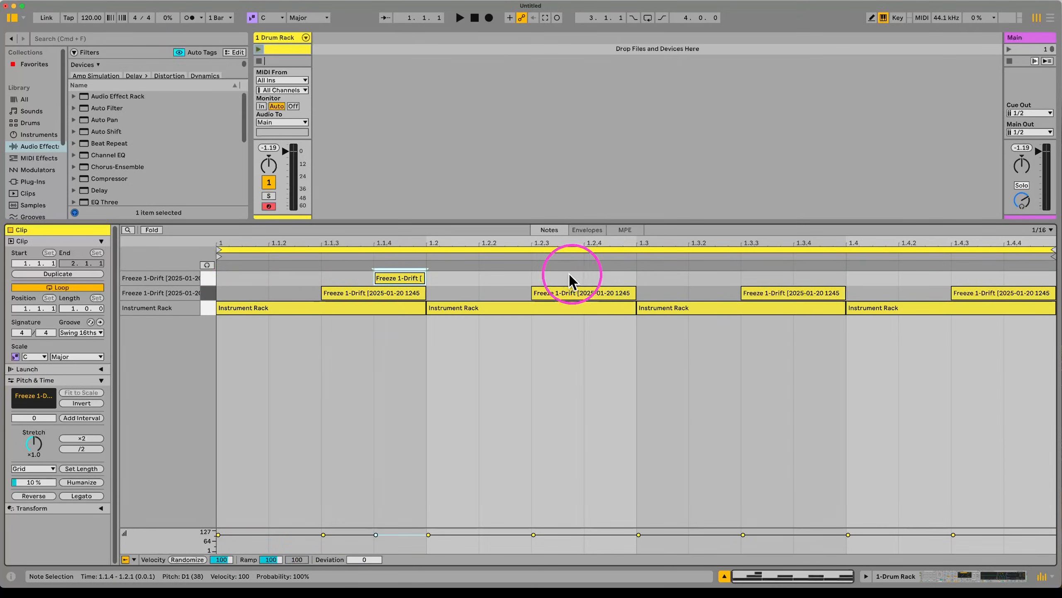
pyautogui.doubleClick(628, 278)
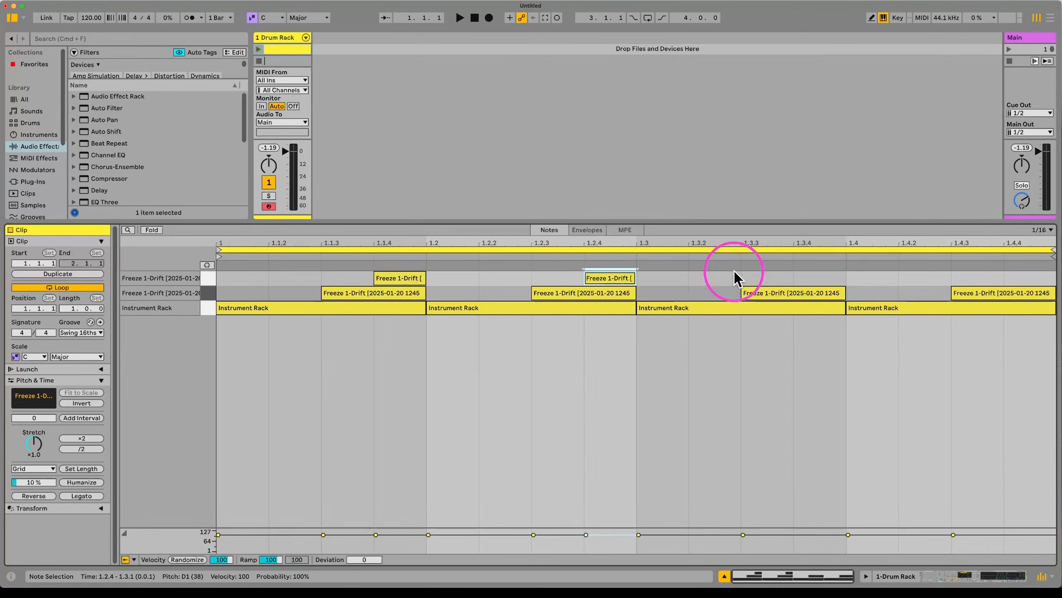
pyautogui.doubleClick(1035, 278)
pyautogui.doubleClick(828, 278)
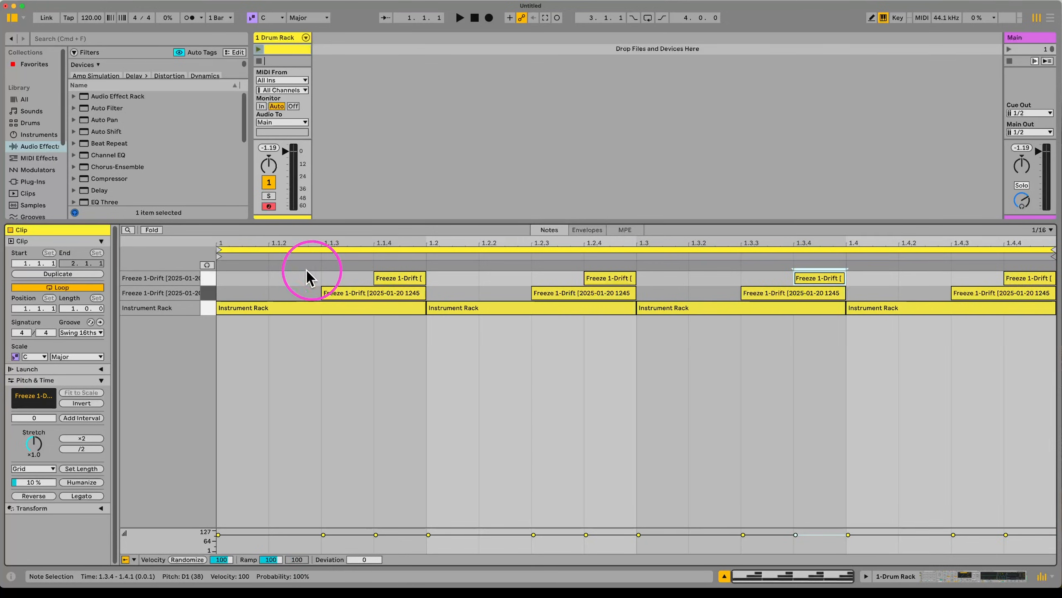
pyautogui.moveTo(288, 271); pyautogui.dragTo(1057, 295)
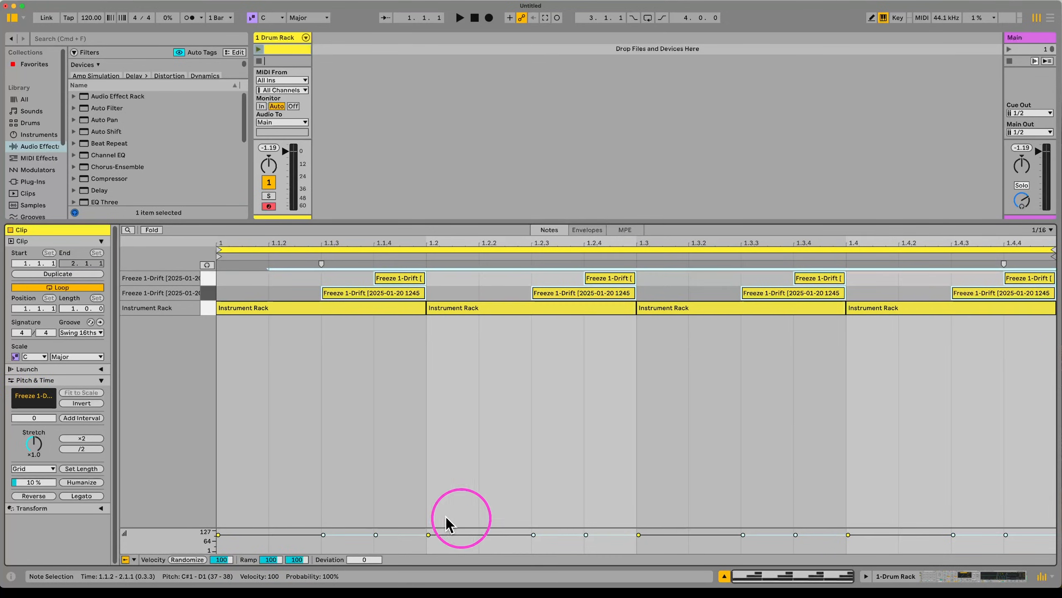
# Step: Lower the selected notes' chance to about 36% and launch the clip
pyautogui.click(134, 559)
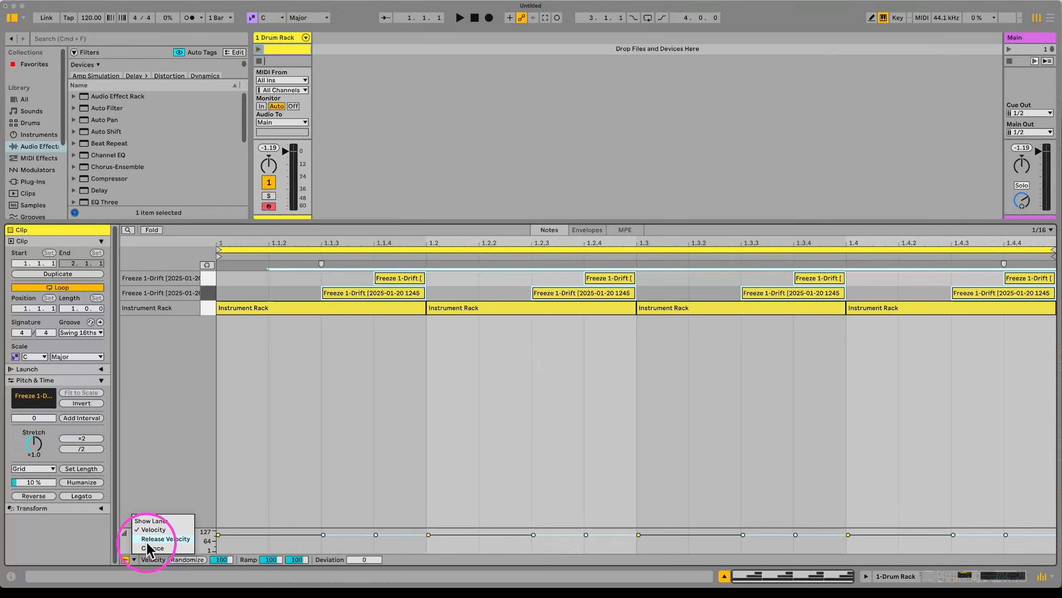
pyautogui.click(148, 547)
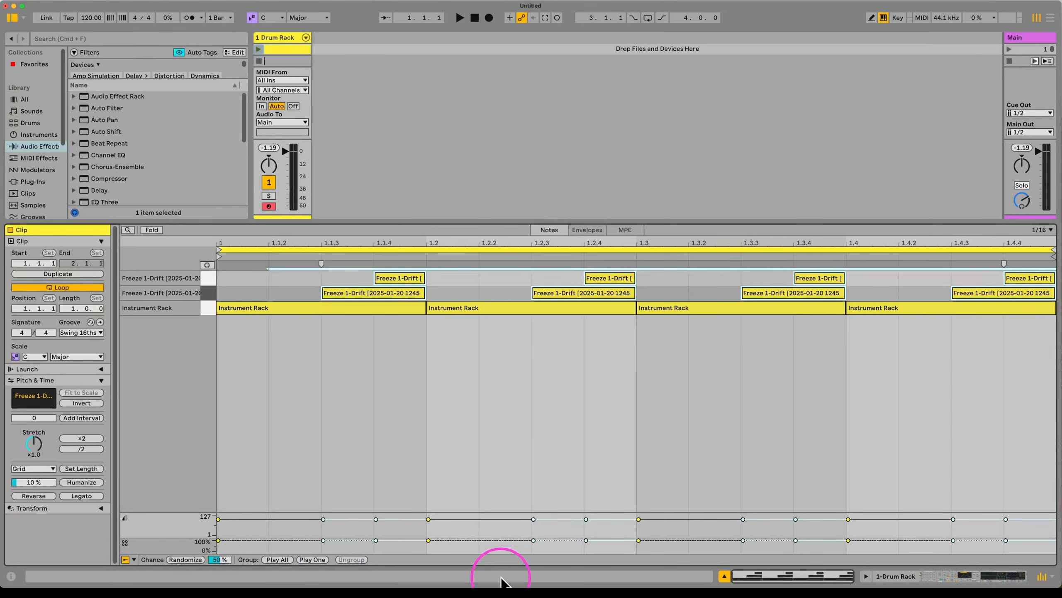
pyautogui.moveTo(357, 540); pyautogui.dragTo(358, 541)
pyautogui.click(259, 49)
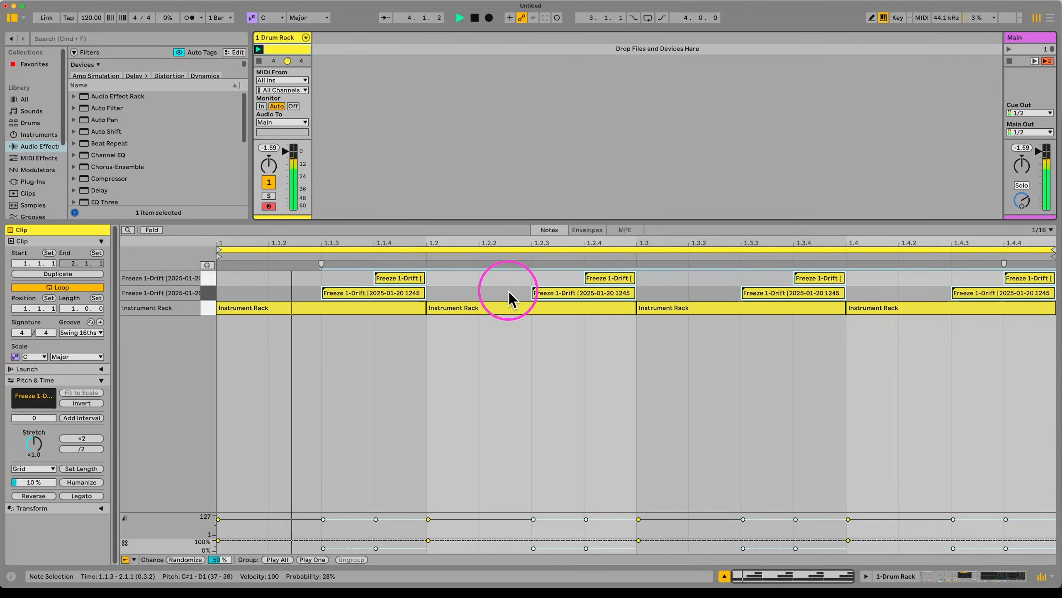
pyautogui.moveTo(355, 552); pyautogui.dragTo(356, 548)
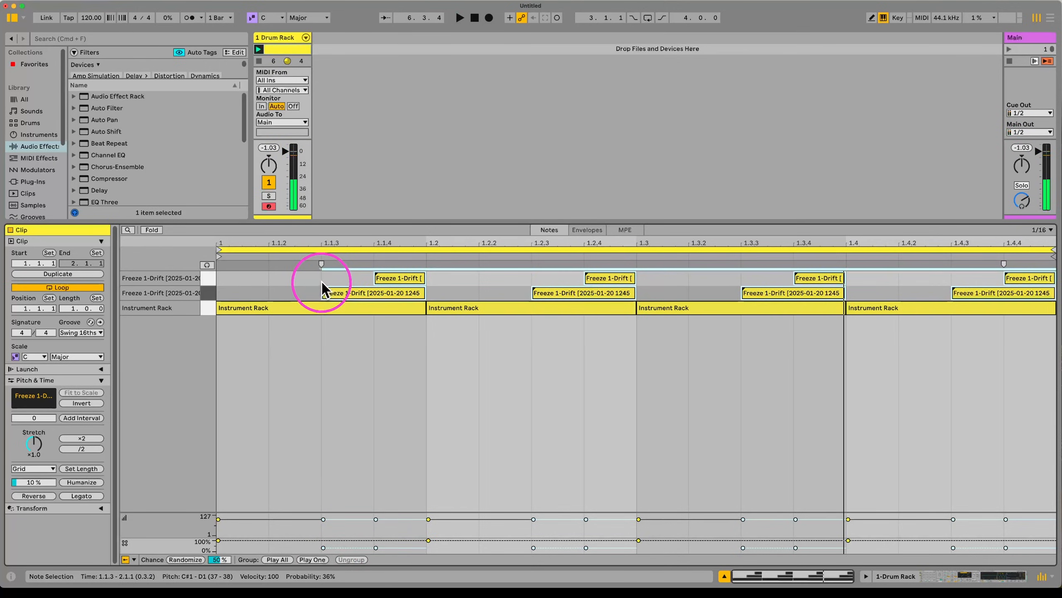
# Step: Lengthen the top-row notes and return to the Drum Rack's devices
pyautogui.moveTo(324, 275); pyautogui.dragTo(1036, 277)
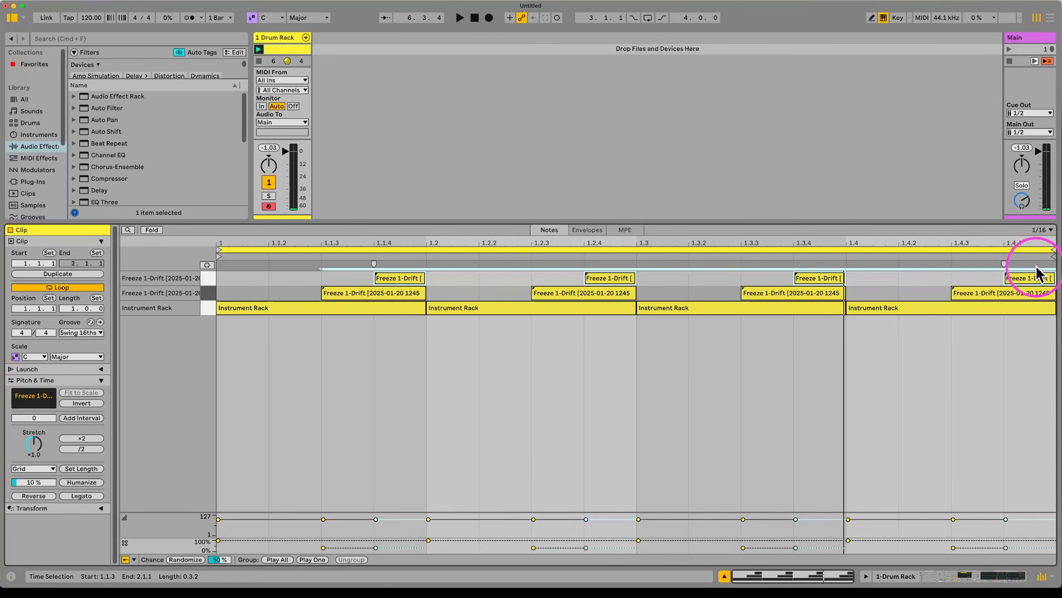
pyautogui.moveTo(408, 285); pyautogui.dragTo(889, 285)
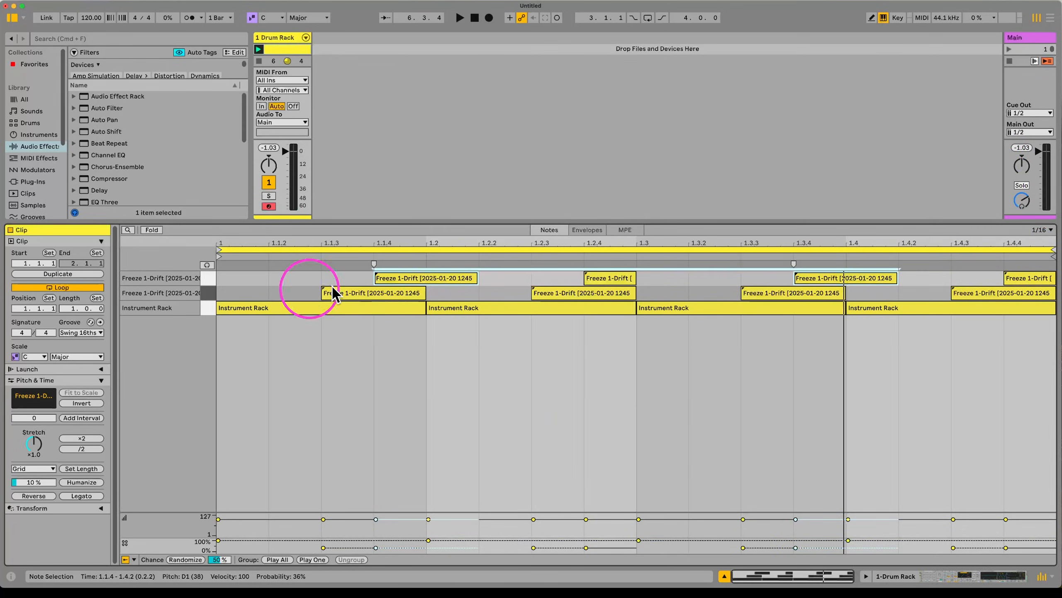
pyautogui.click(285, 39)
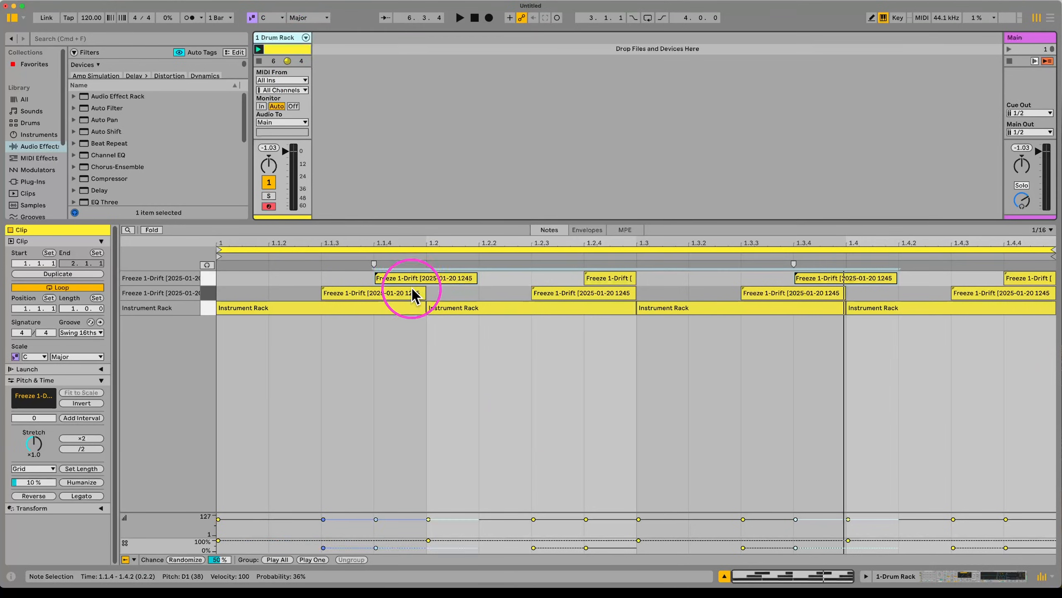
pyautogui.click(289, 38)
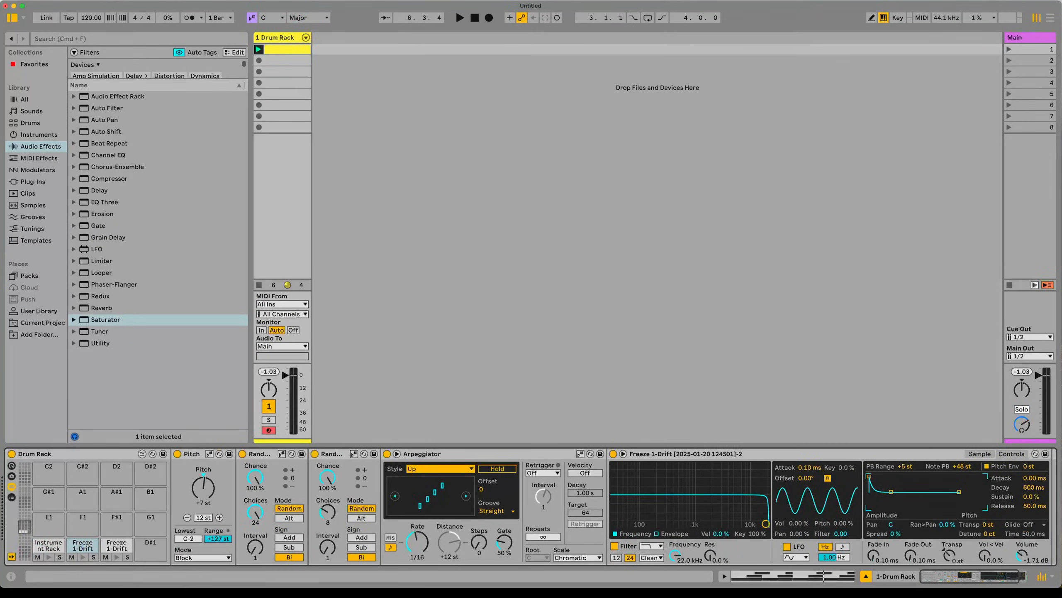
# Step: Put the second and third Drum Rack chains in choke group 1 and play it back
pyautogui.click(11, 486)
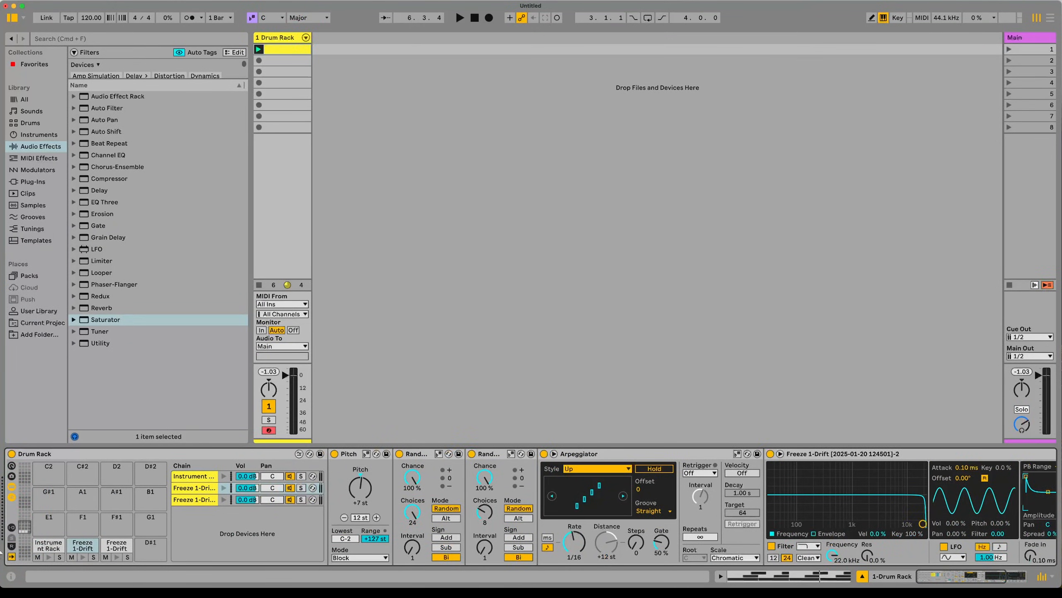
pyautogui.click(12, 526)
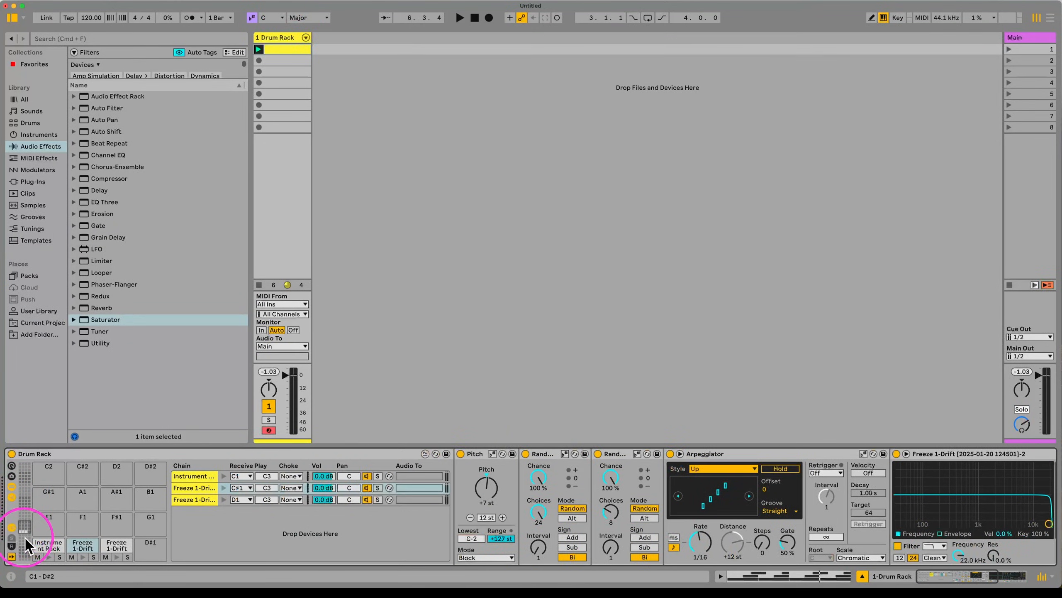
pyautogui.click(291, 476)
pyautogui.click(296, 487)
pyautogui.click(297, 488)
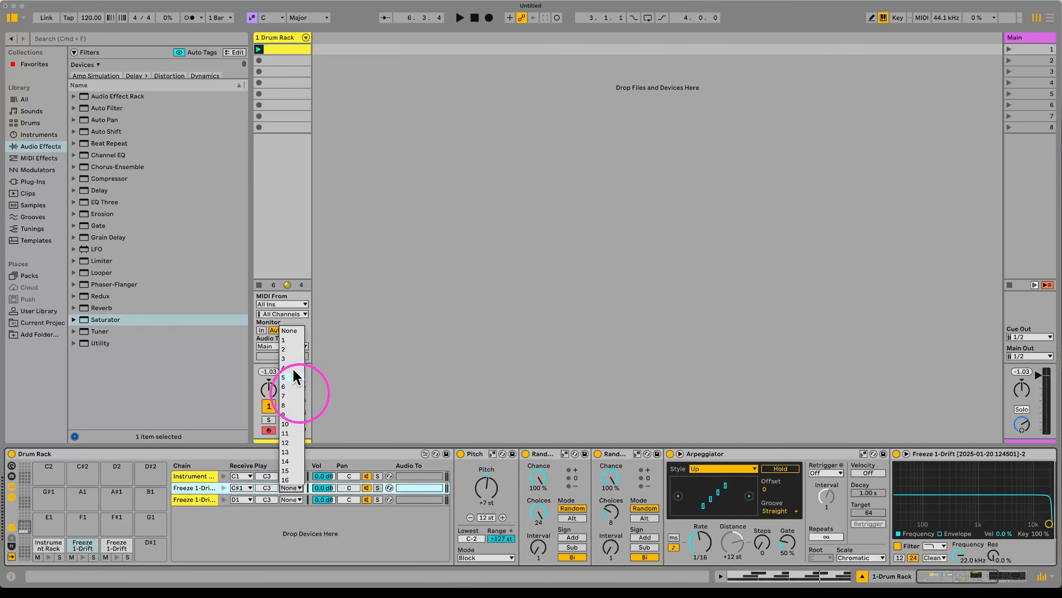
pyautogui.click(294, 340)
pyautogui.click(291, 499)
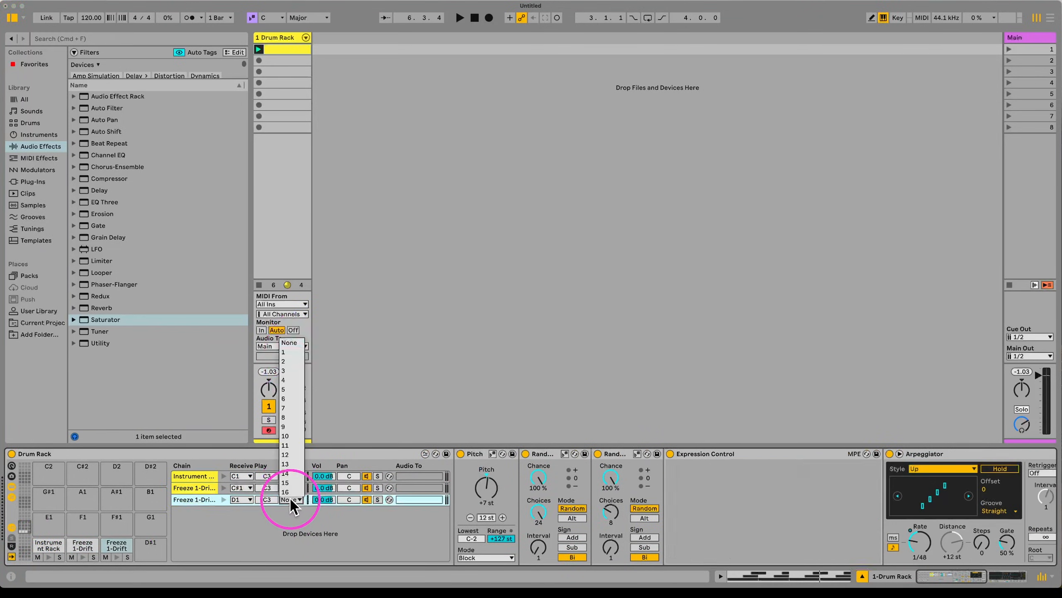
pyautogui.click(291, 351)
pyautogui.press('space')
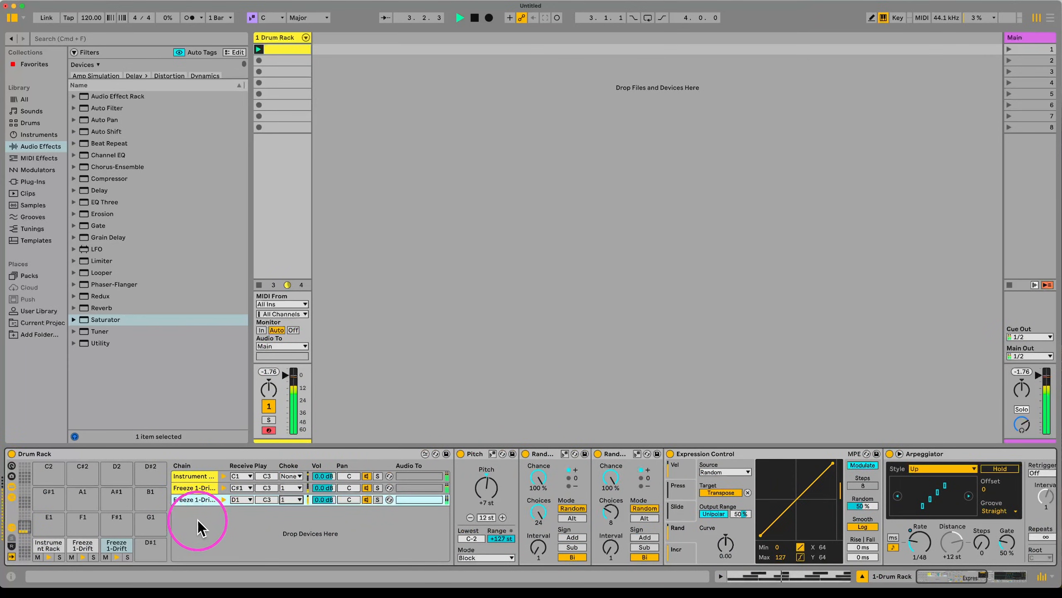
# Step: Transpose the C#1 Freeze 1-Drift sample up 2 semitones and audition the arpeggiated drums
pyautogui.click(189, 489)
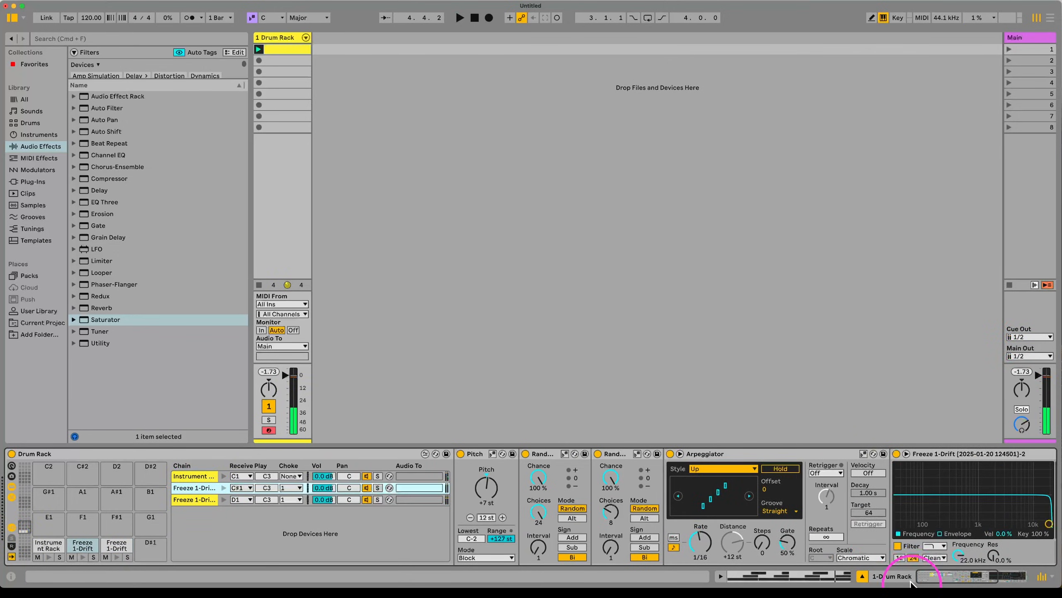
pyautogui.hscroll(10, 873, 556)
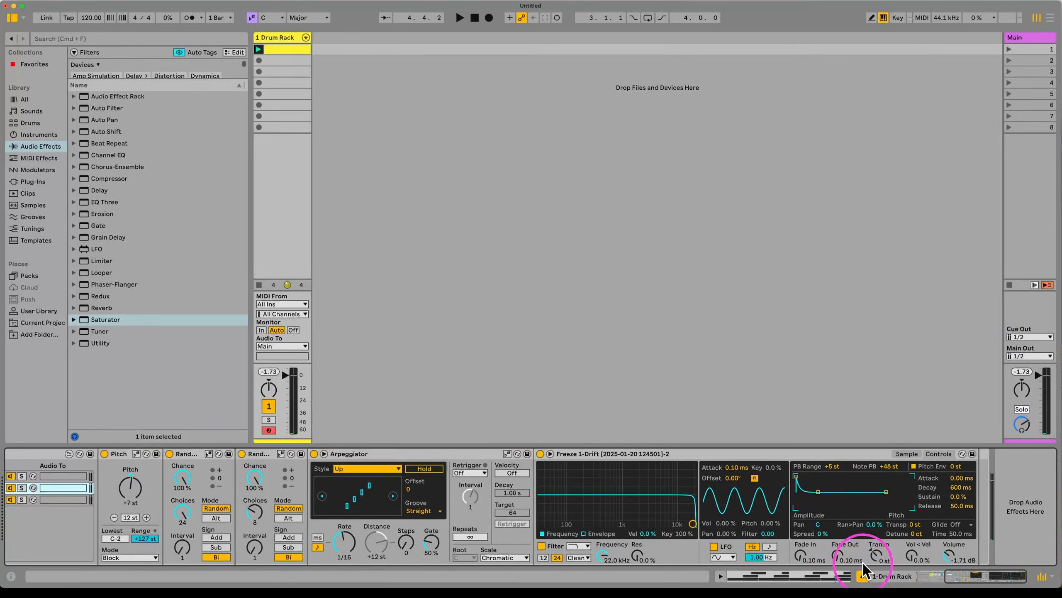
pyautogui.moveTo(876, 556); pyautogui.dragTo(876, 551)
pyautogui.press('space')
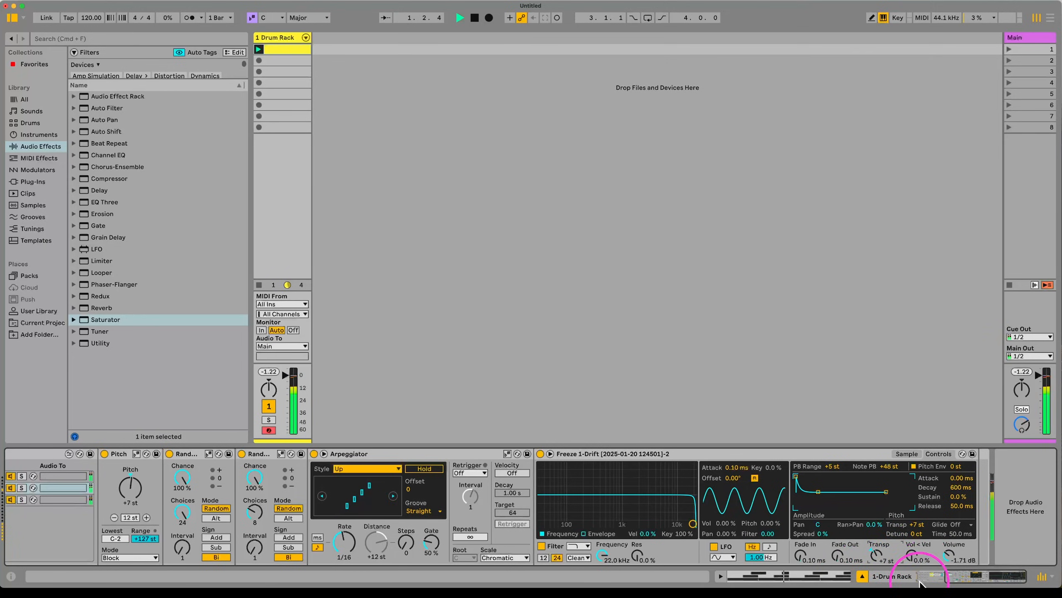
pyautogui.hscroll(-10, 331, 526)
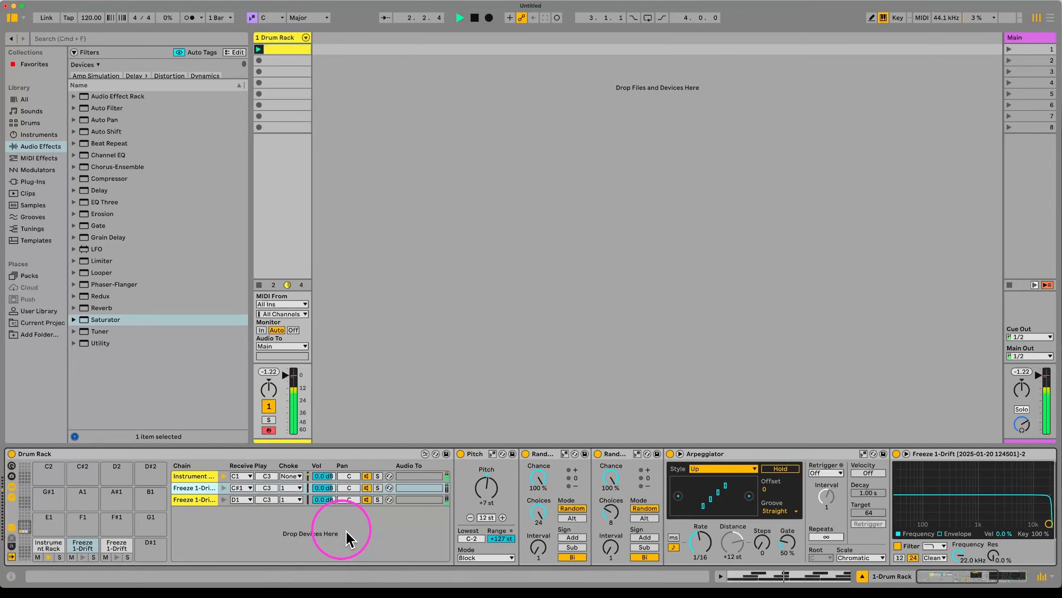
pyautogui.hscroll(8, 589, 475)
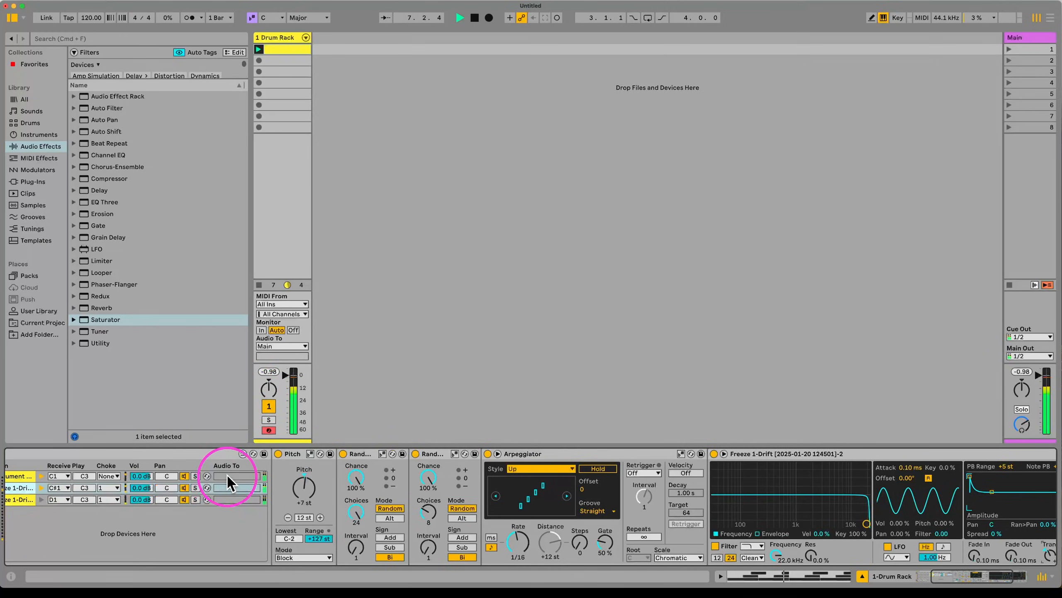
pyautogui.hscroll(-5, 231, 500)
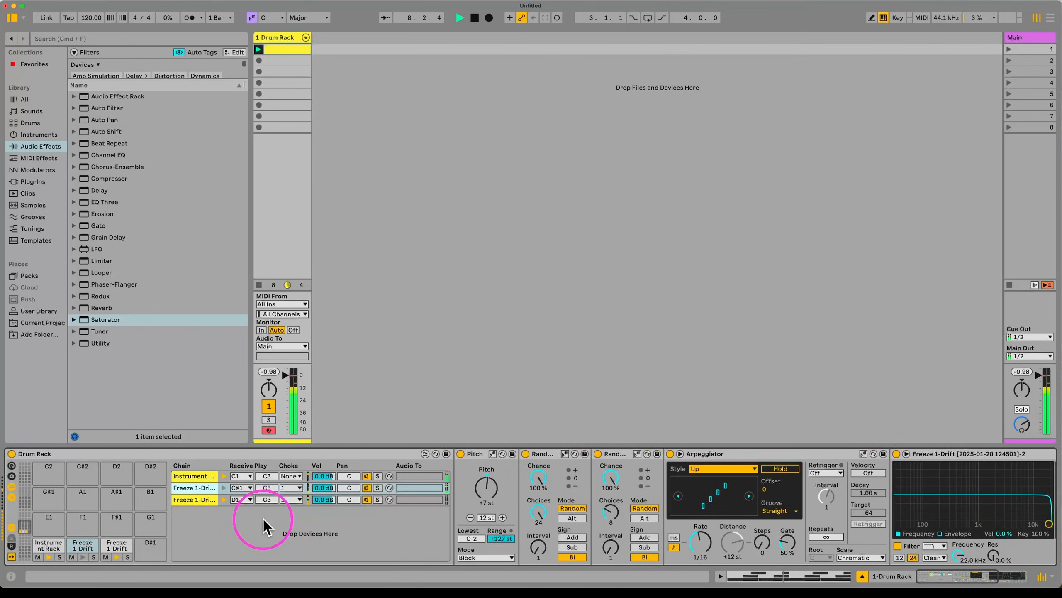
# Step: On the third Freeze 1-Drift chain, lengthen Expression Control's rise and raise fall to 268 ms
pyautogui.click(185, 476)
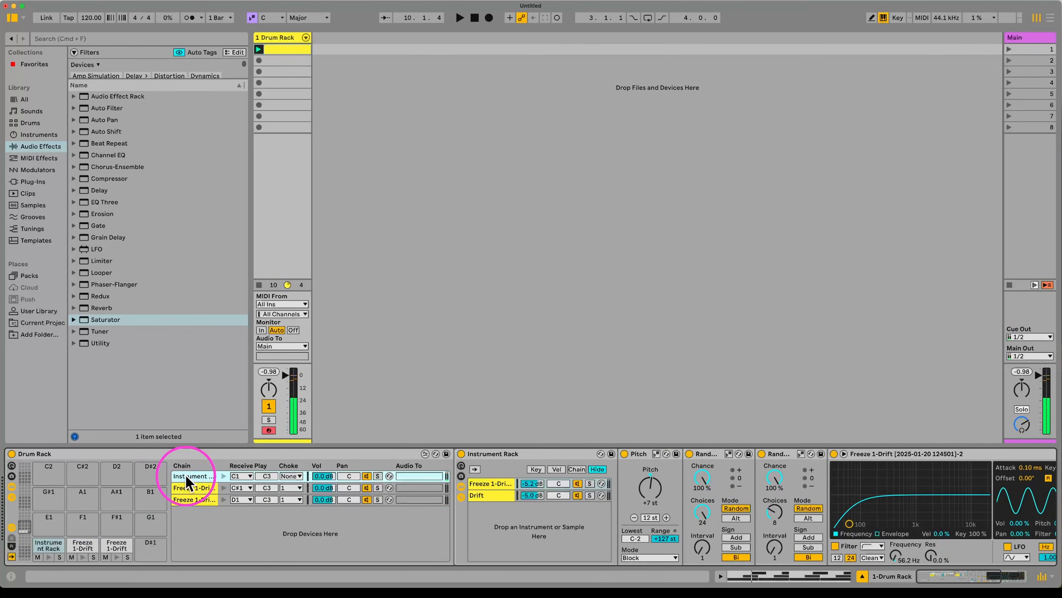
pyautogui.click(78, 533)
pyautogui.click(82, 542)
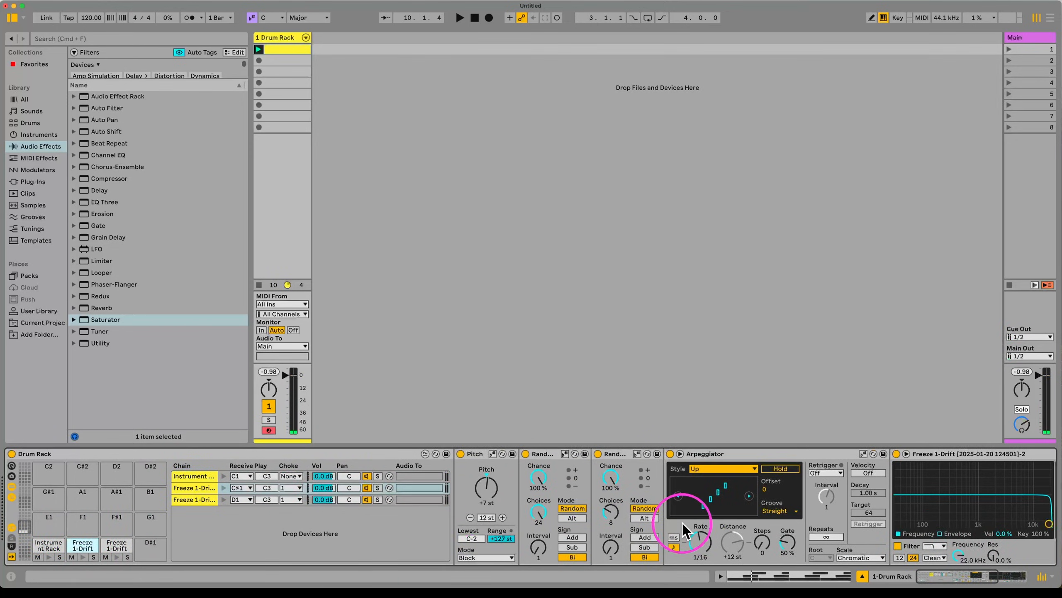
pyautogui.click(116, 545)
pyautogui.hscroll(10, 502, 528)
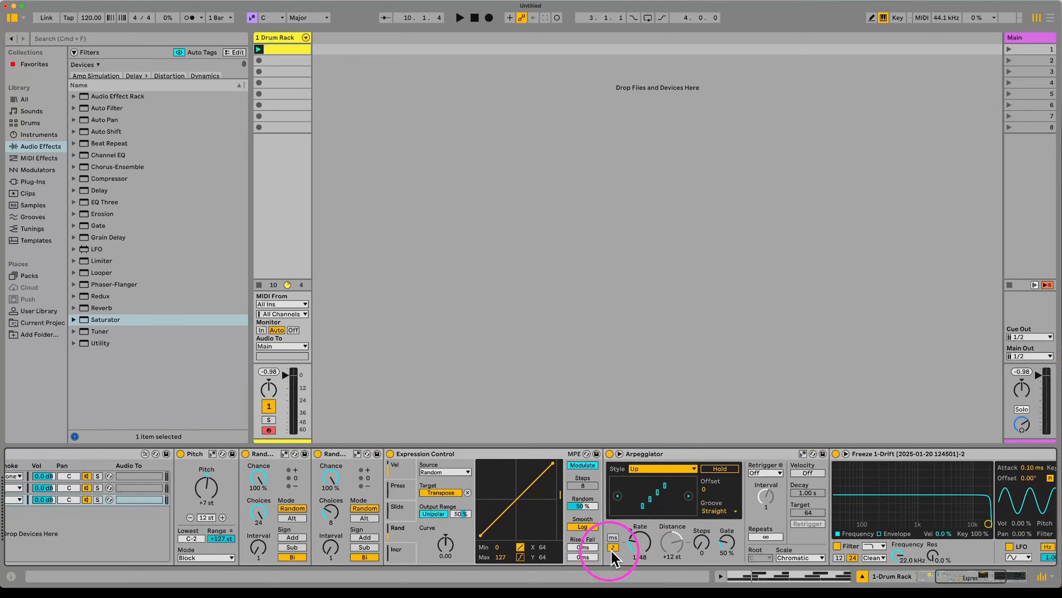
pyautogui.moveTo(589, 549); pyautogui.dragTo(585, 539)
pyautogui.click(641, 543)
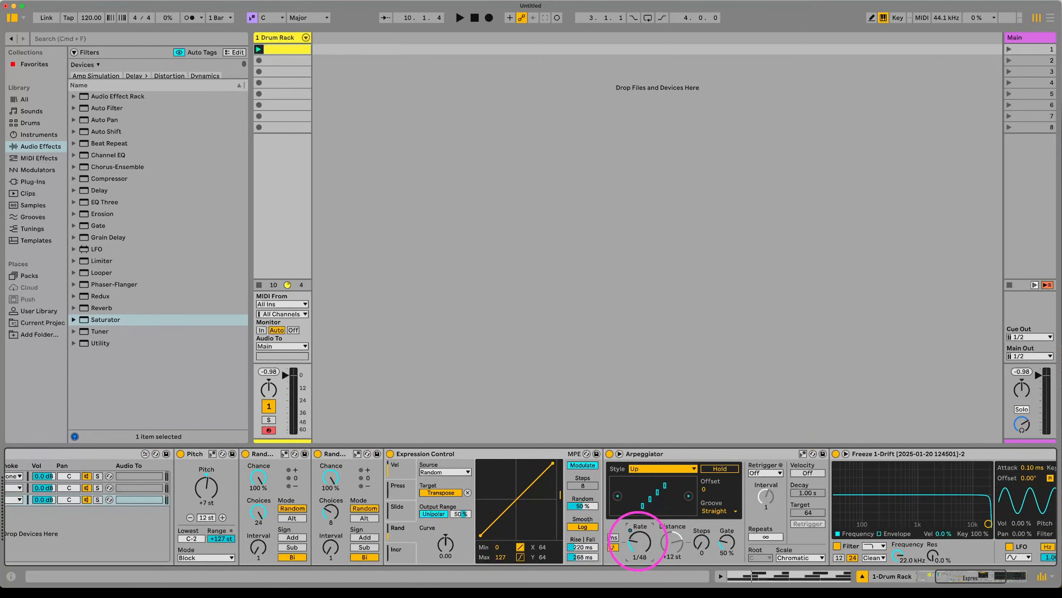
# Step: Switch the Arpeggiator Rate to ms, map it instead of Transpose, and set rise to 339 ms
pyautogui.click(614, 537)
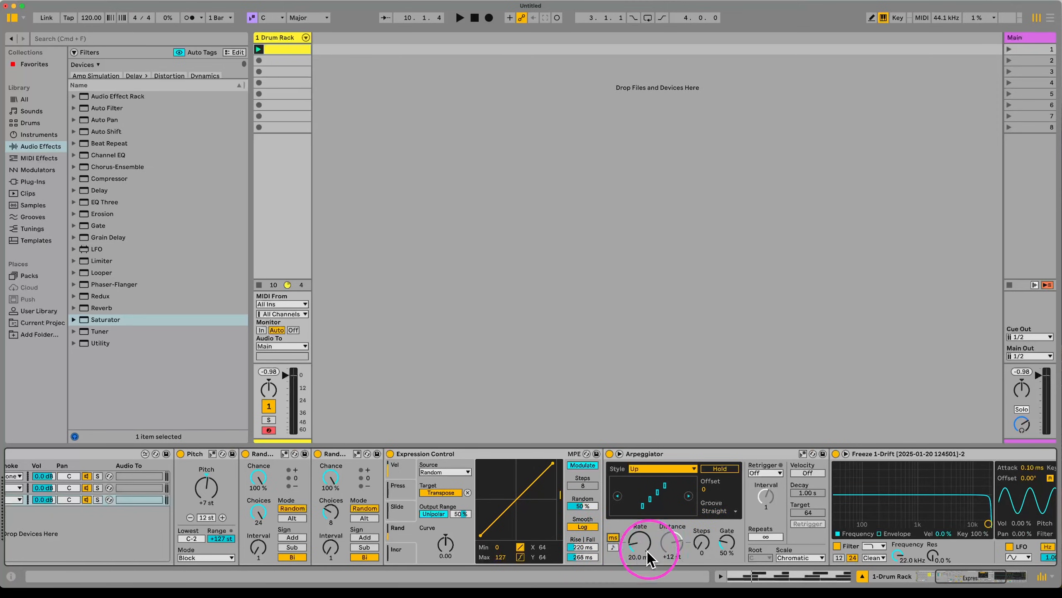
pyautogui.click(467, 492)
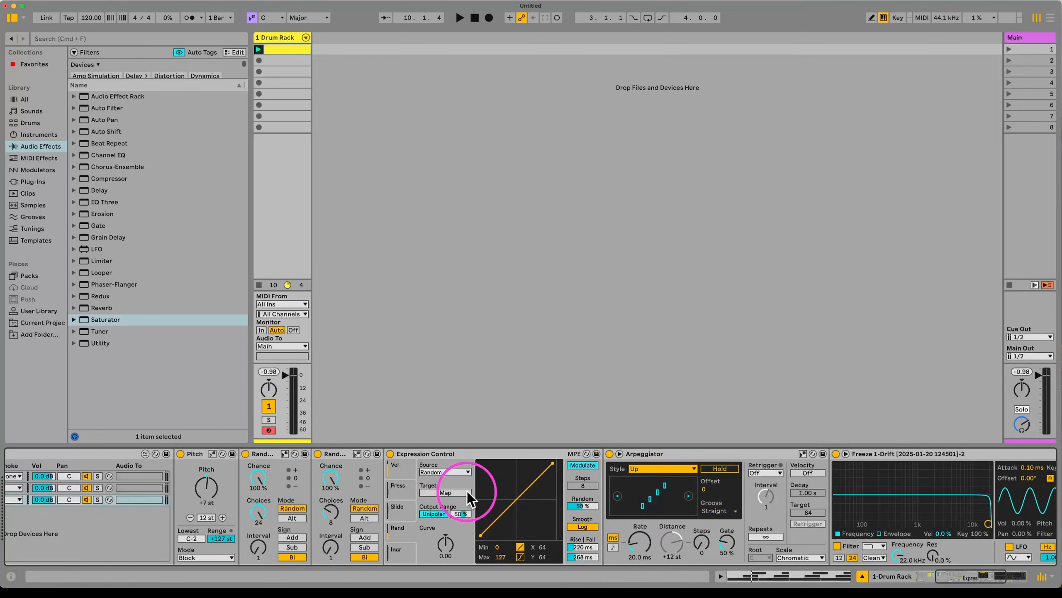
pyautogui.click(639, 544)
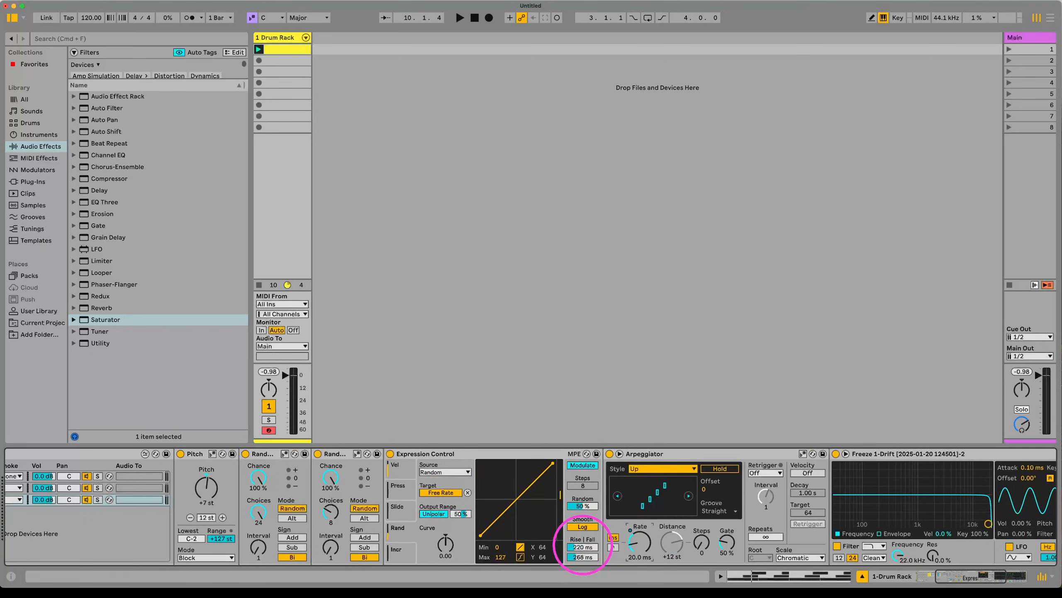
pyautogui.moveTo(582, 548); pyautogui.dragTo(582, 542)
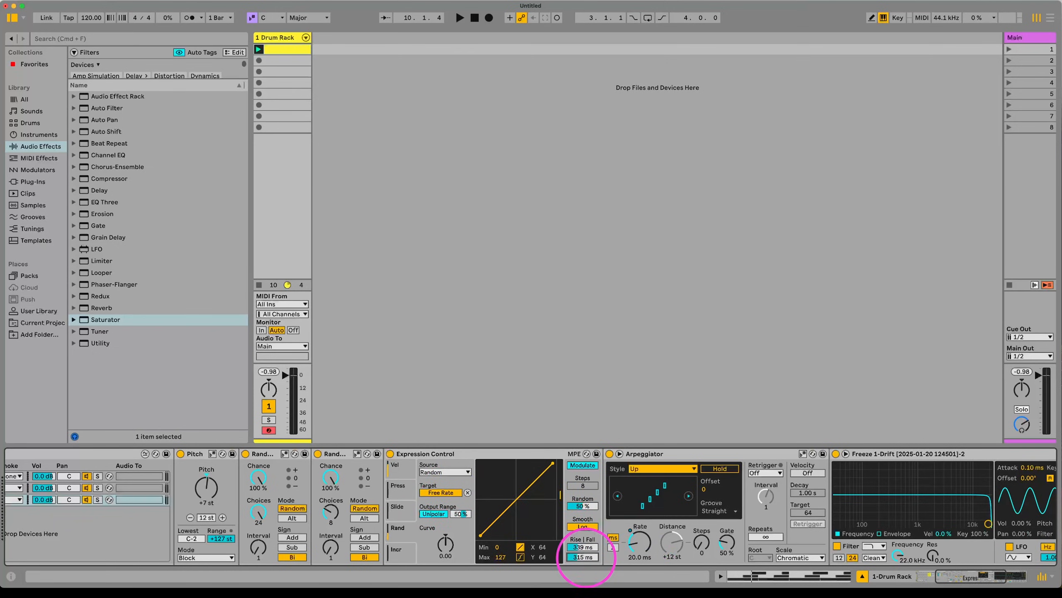
# Step: In the Incr slot, map Random to Drift's Transpose with 197 ms rise and 346 ms fall
pyautogui.click(409, 553)
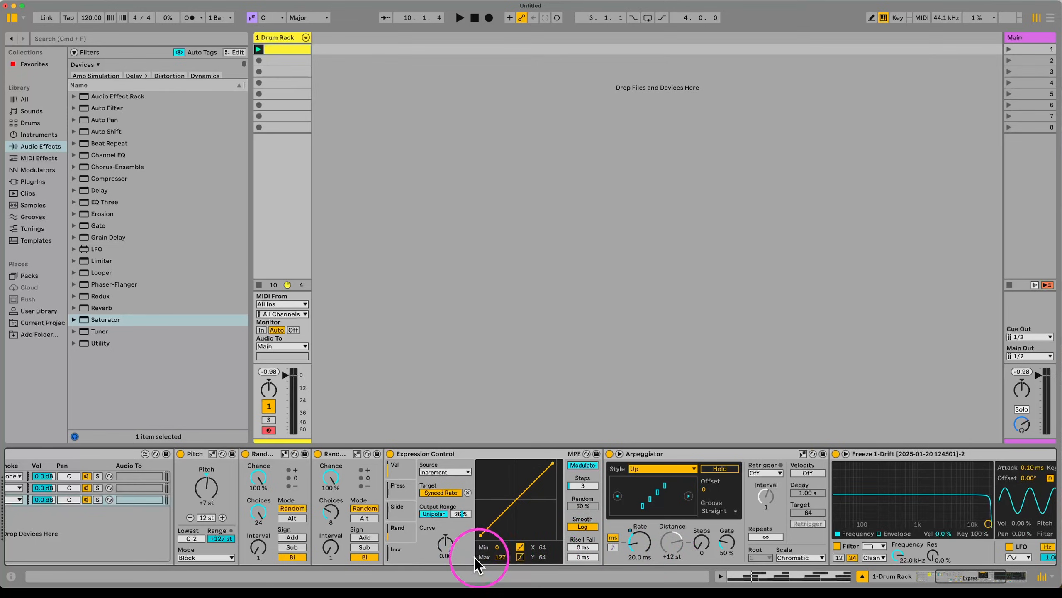
pyautogui.click(467, 493)
pyautogui.hscroll(8, 492, 551)
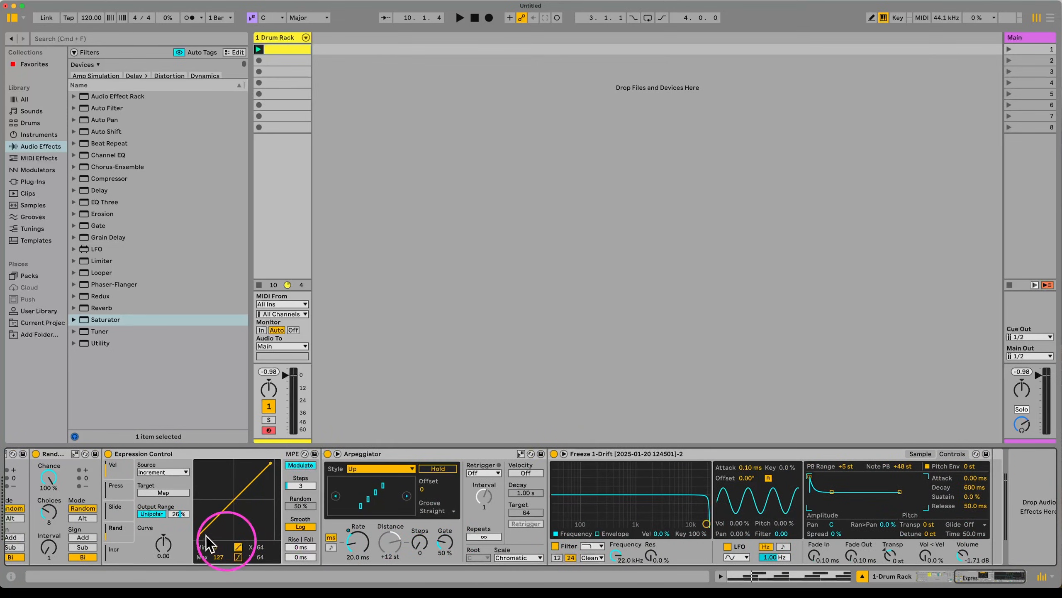
pyautogui.click(172, 472)
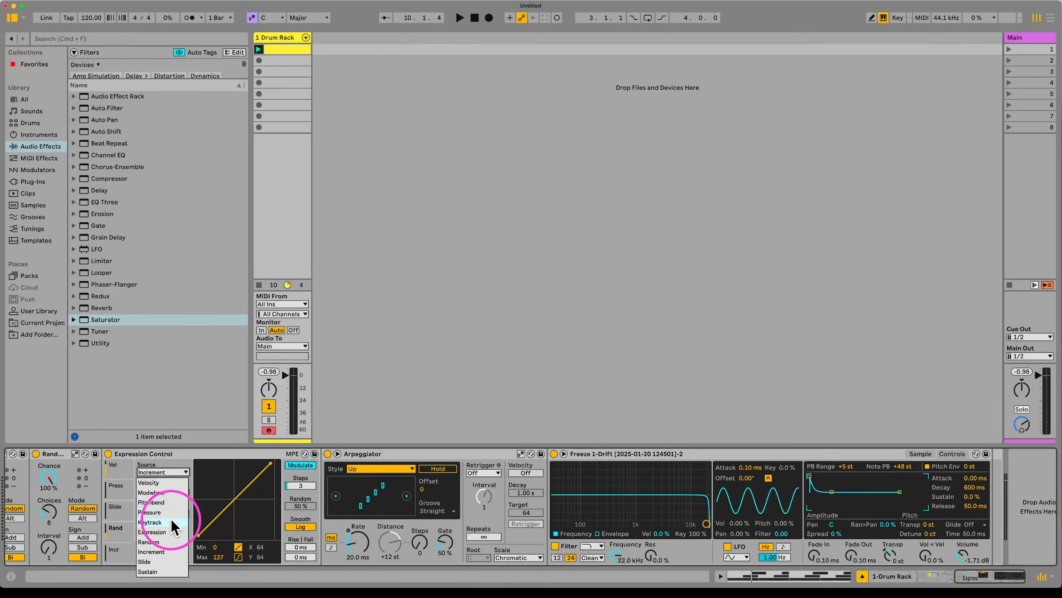
pyautogui.click(166, 542)
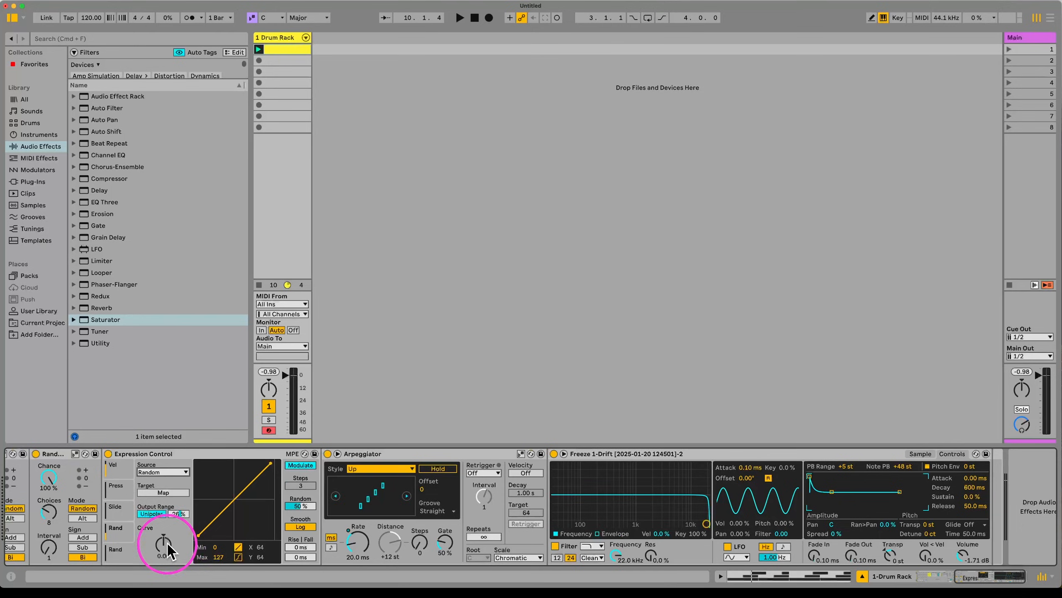
pyautogui.click(164, 492)
pyautogui.click(891, 550)
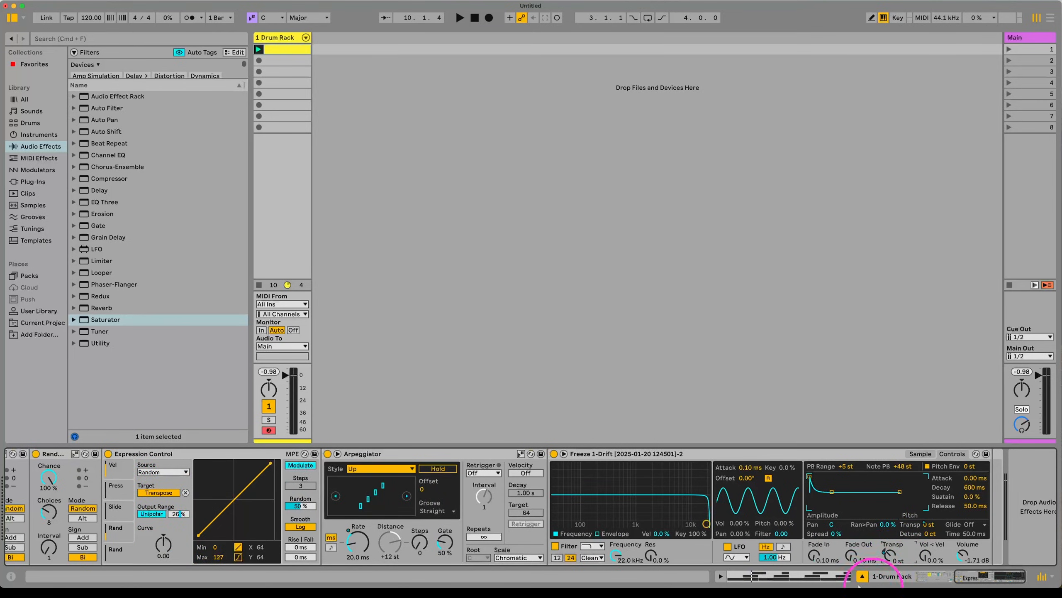
pyautogui.press('space')
pyautogui.moveTo(303, 548); pyautogui.dragTo(358, 542)
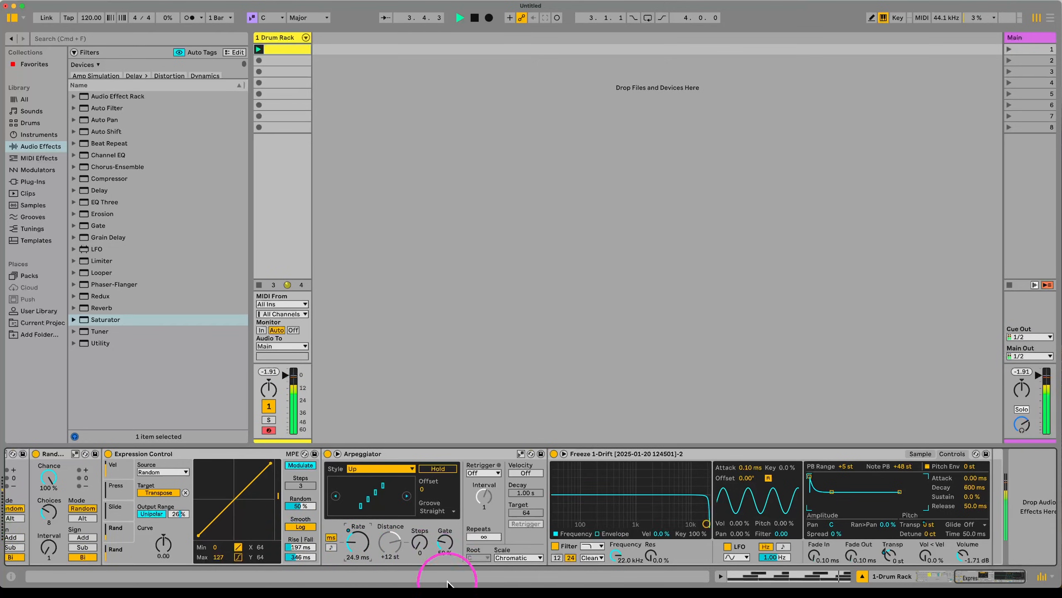
pyautogui.hscroll(-5, 360, 559)
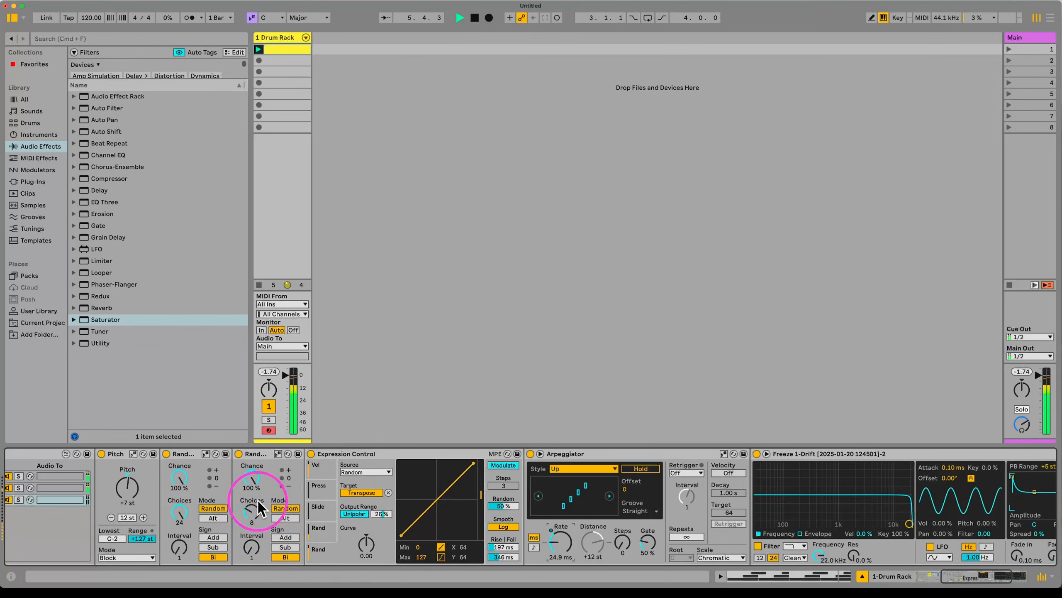
# Step: Scroll back to the Drum Rack and show the C1 Instrument Rack chain's devices
pyautogui.hscroll(-8, 269, 518)
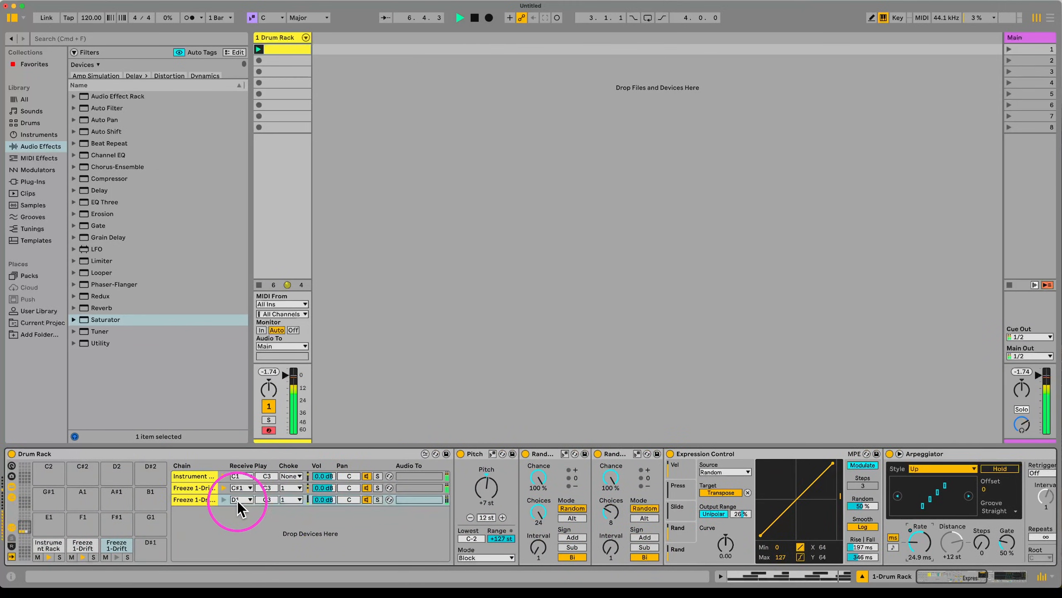
pyautogui.click(197, 476)
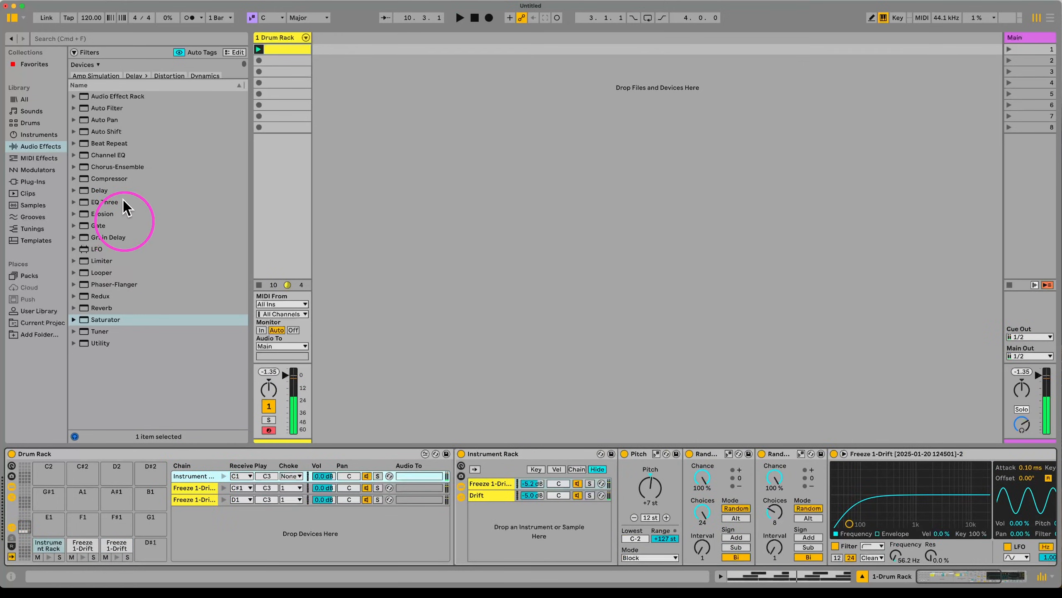
# Step: Add Beat Repeat with Repeat on, No Trpl, Variation 10, Chance 38.9 % and Ins mode
pyautogui.doubleClick(110, 143)
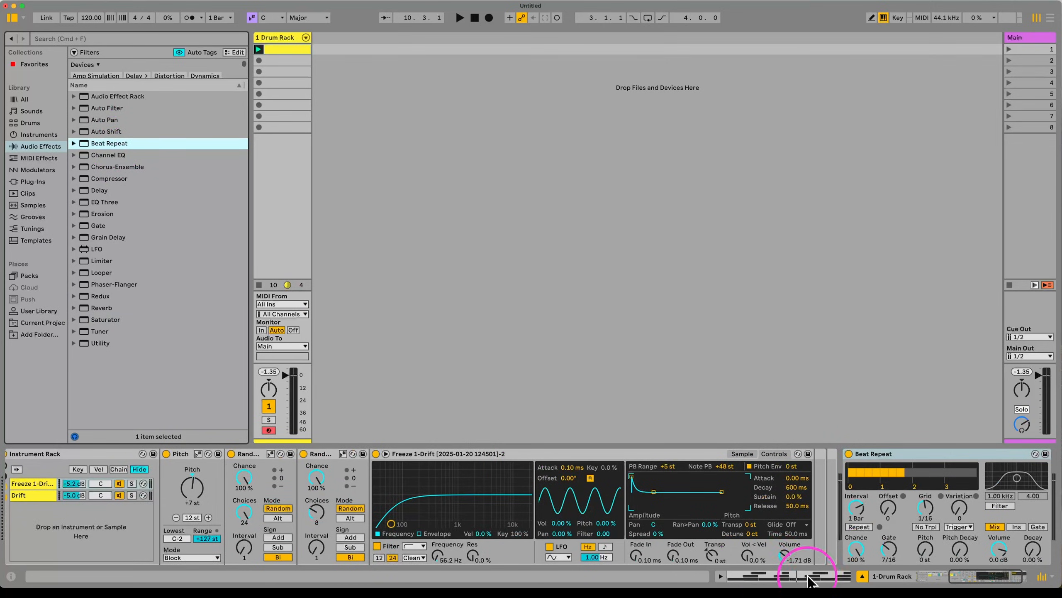
pyautogui.click(869, 527)
pyautogui.click(927, 529)
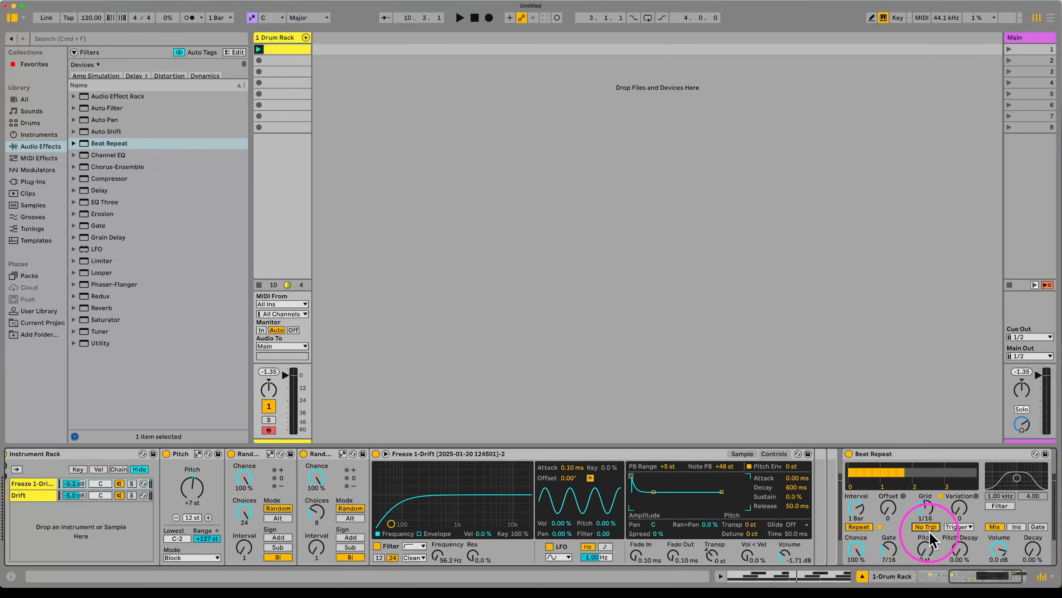
pyautogui.moveTo(960, 508); pyautogui.dragTo(960, 499)
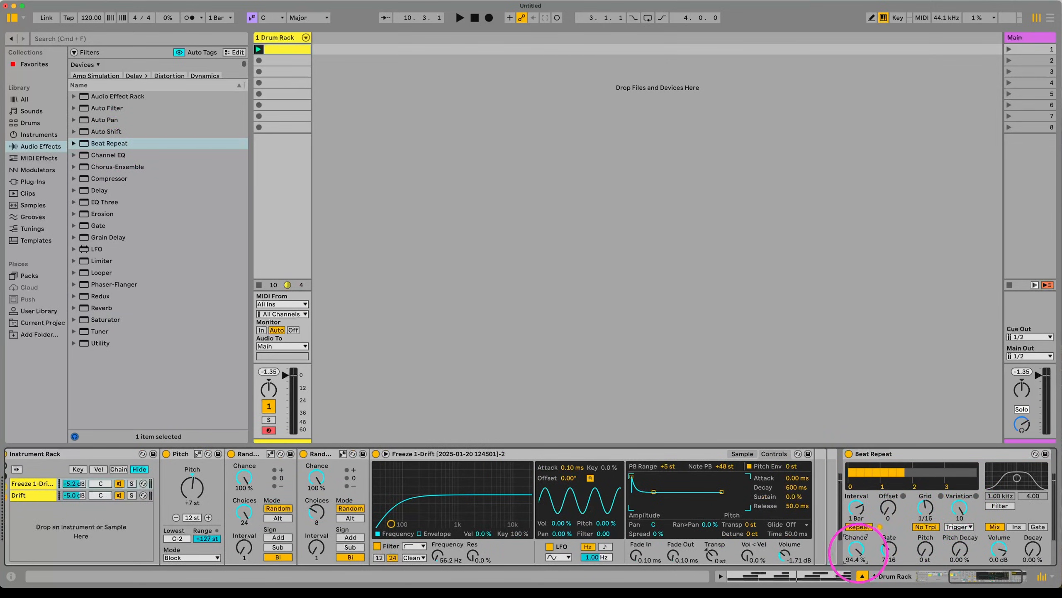
pyautogui.moveTo(856, 549); pyautogui.dragTo(856, 565)
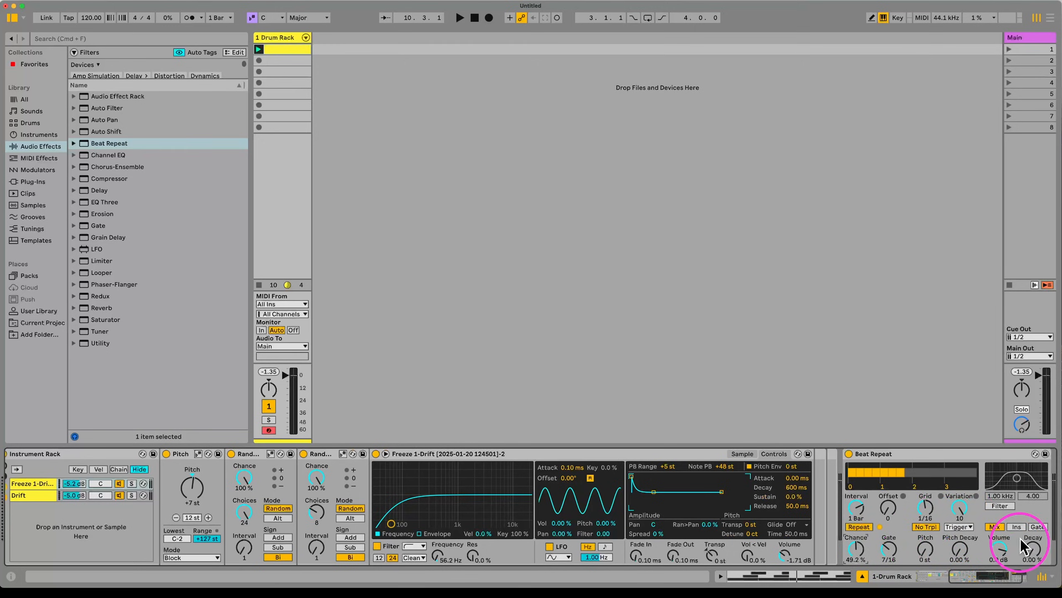
pyautogui.press('space')
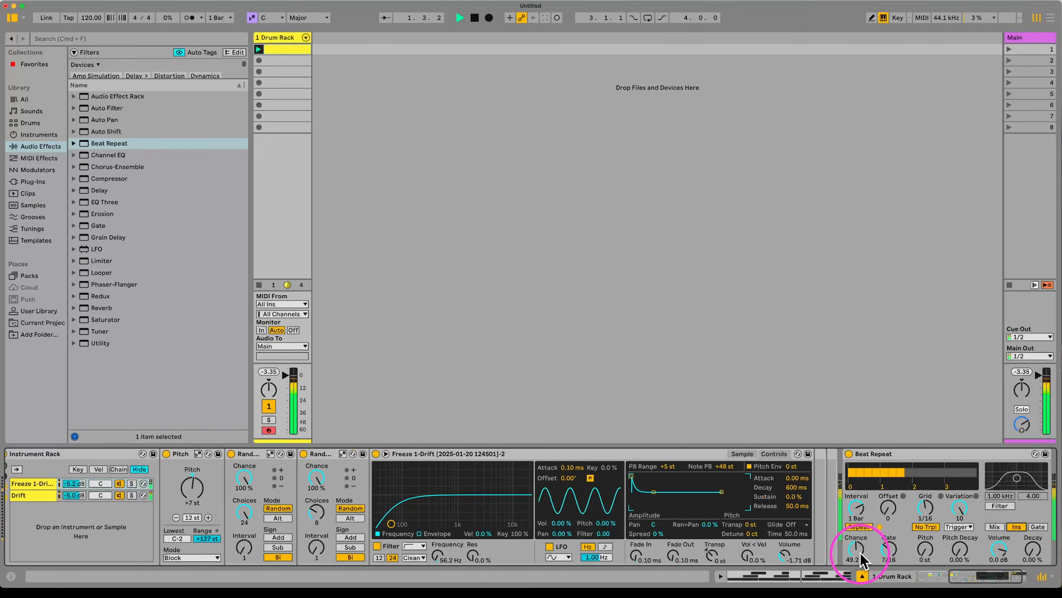
pyautogui.moveTo(859, 549)
pyautogui.mouseDown()
pyautogui.moveTo(863, 522)
pyautogui.moveTo(856, 569)
pyautogui.mouseUp()
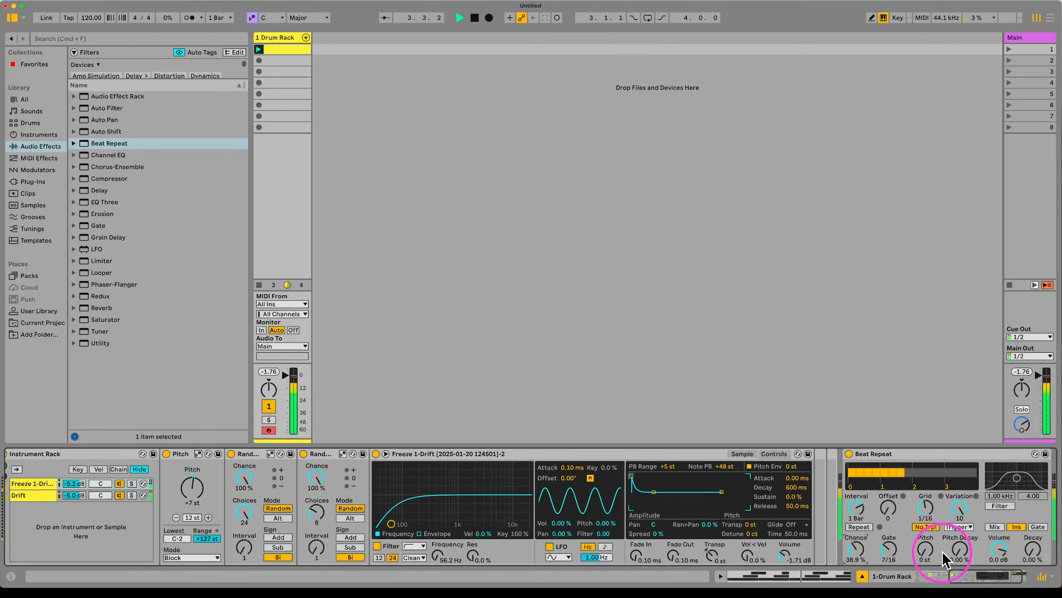
pyautogui.press('space')
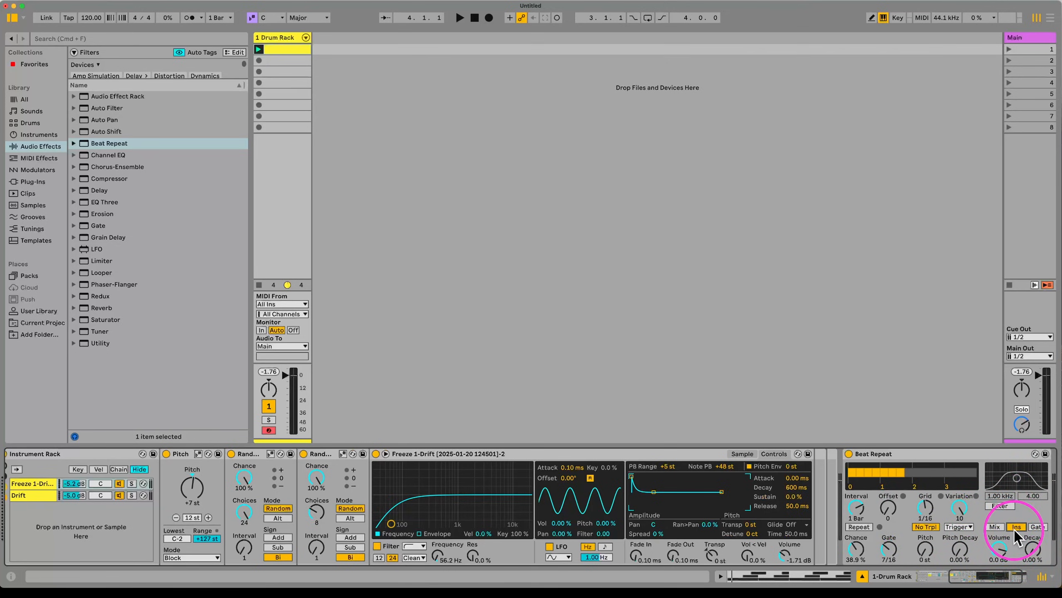
pyautogui.click(1037, 527)
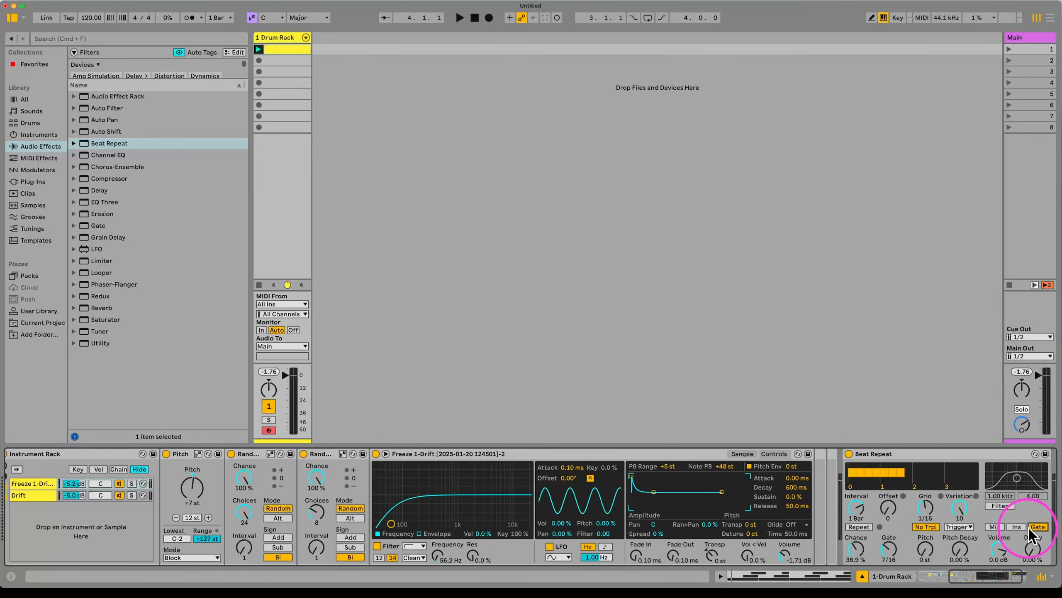
pyautogui.click(1016, 526)
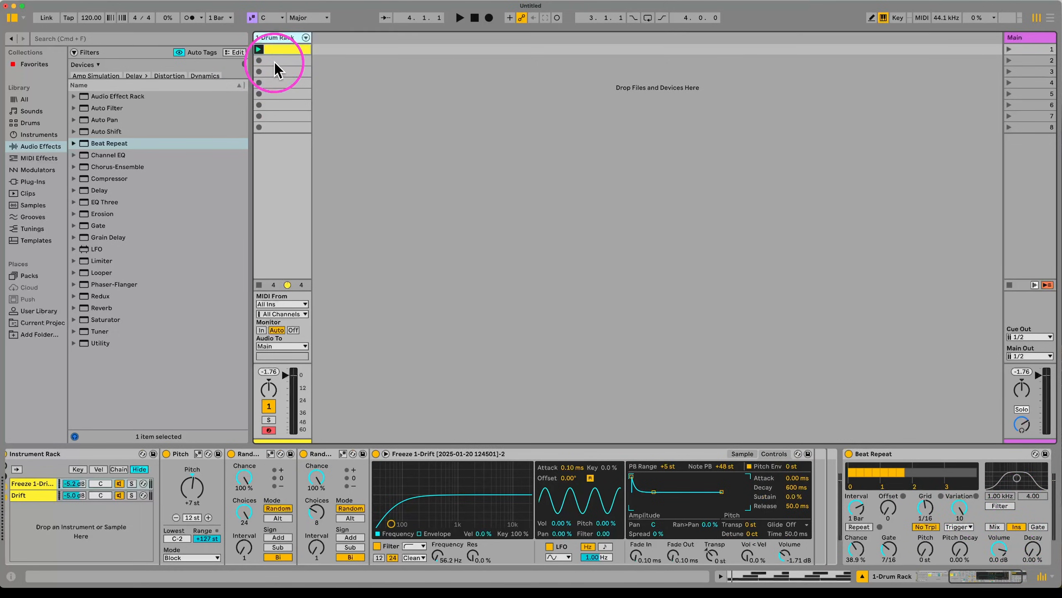
# Step: In Arrangement View, place the recorded clip on the 1 Drum Rack track starting at bar 1
pyautogui.hscroll(-10, 242, 524)
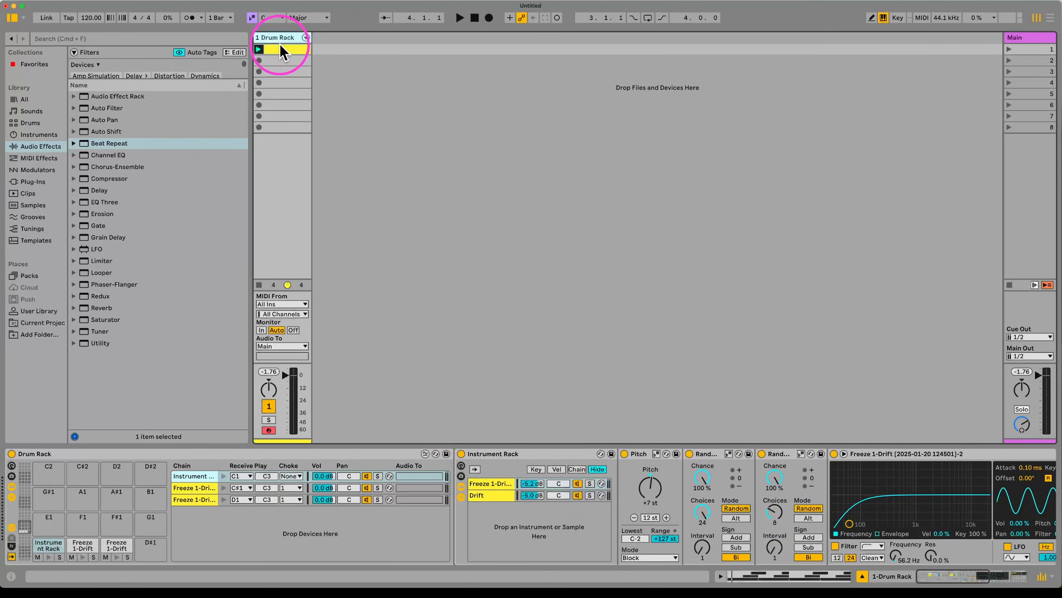
pyautogui.press('Tab')
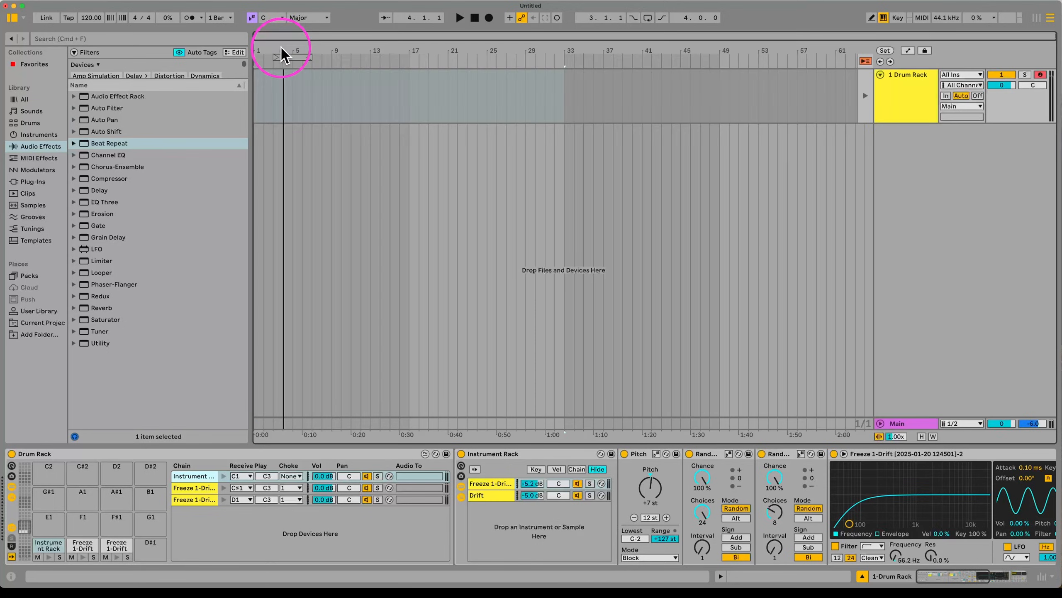
pyautogui.moveTo(249, 95); pyautogui.dragTo(739, 90)
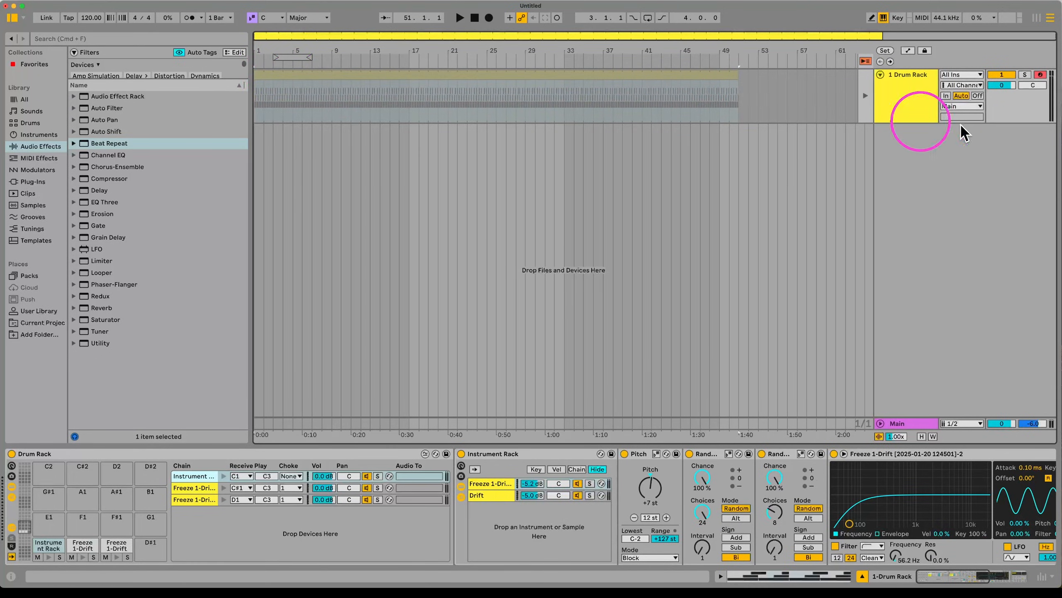
# Step: Duplicate the 1 Drum Rack track with Cmd+D
pyautogui.rightClick(902, 99)
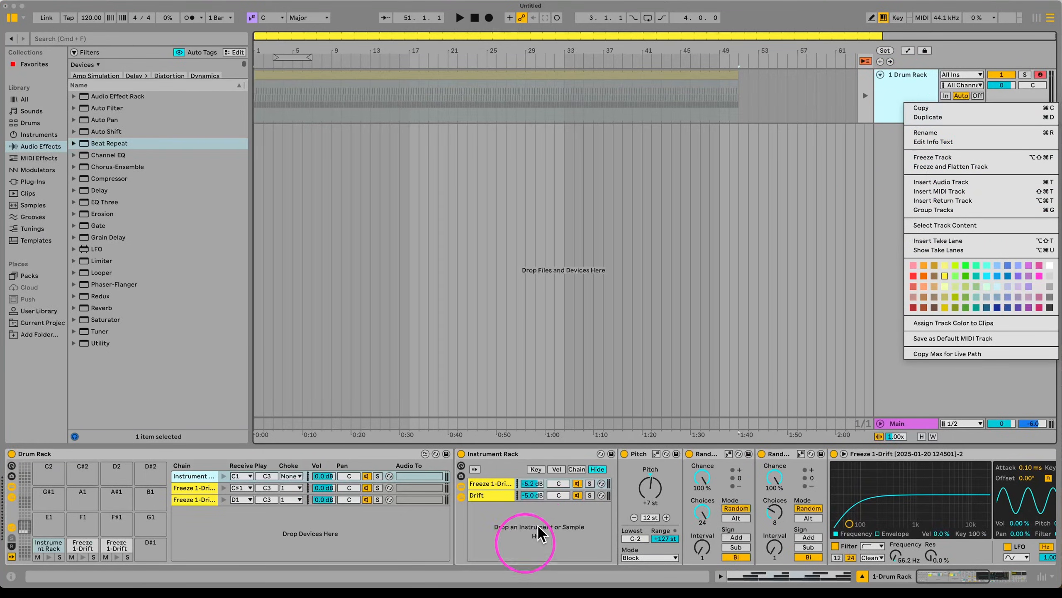
pyautogui.click(899, 89)
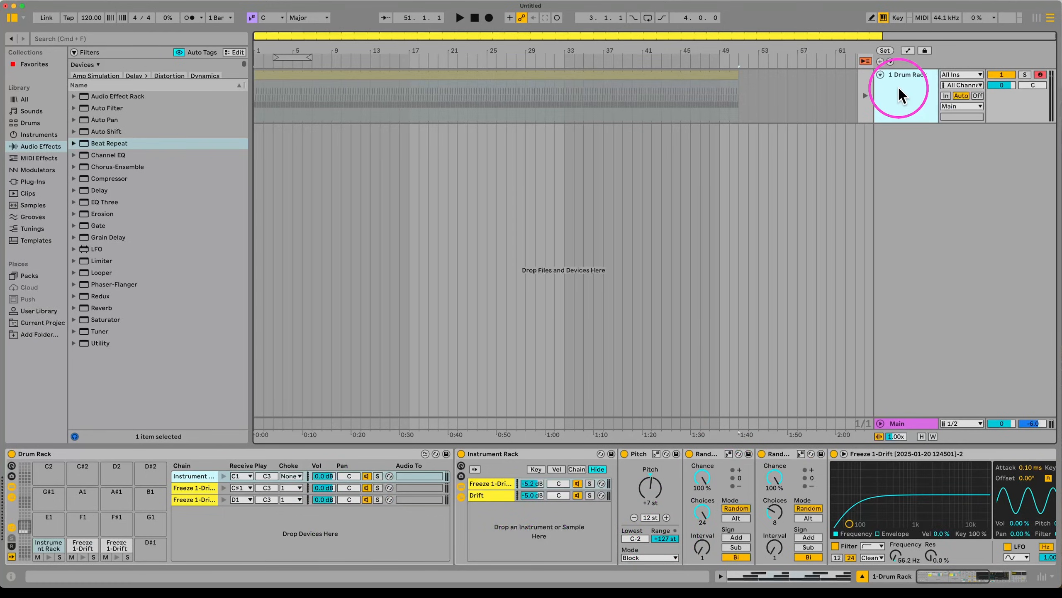
pyautogui.press('super+d')
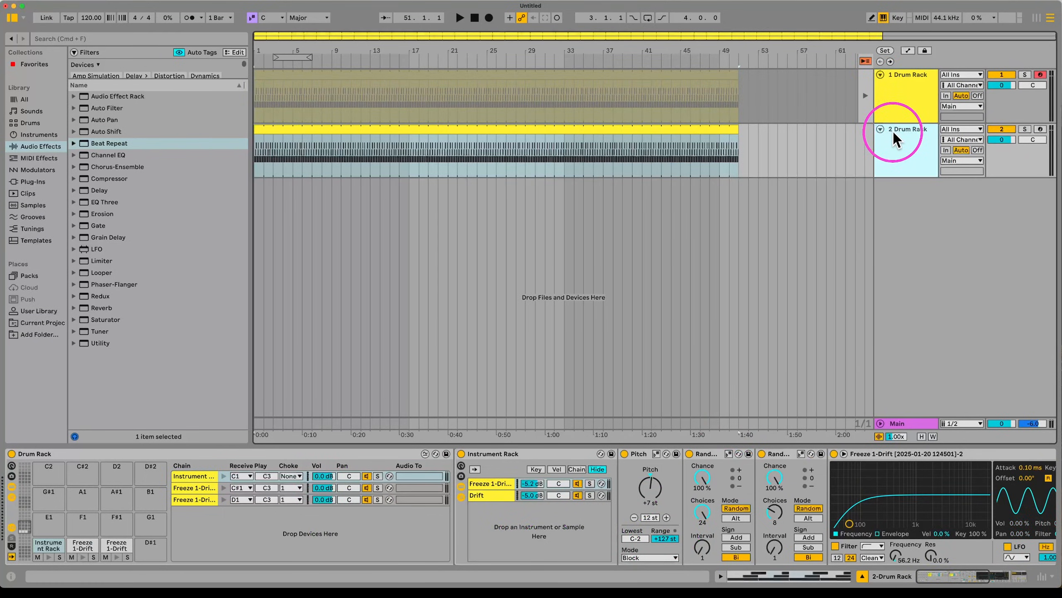
# Step: Deactivate and fold 1 Drum Rack, switch off its Drum Rack, then select 2 Drum Rack
pyautogui.click(999, 72)
pyautogui.click(881, 74)
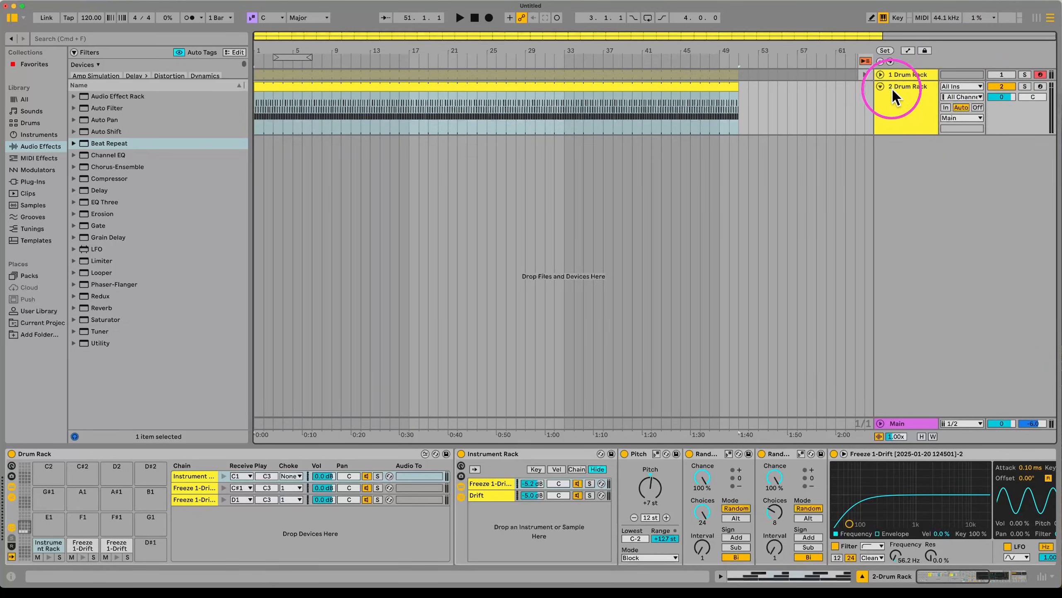
pyautogui.click(902, 73)
pyautogui.click(904, 74)
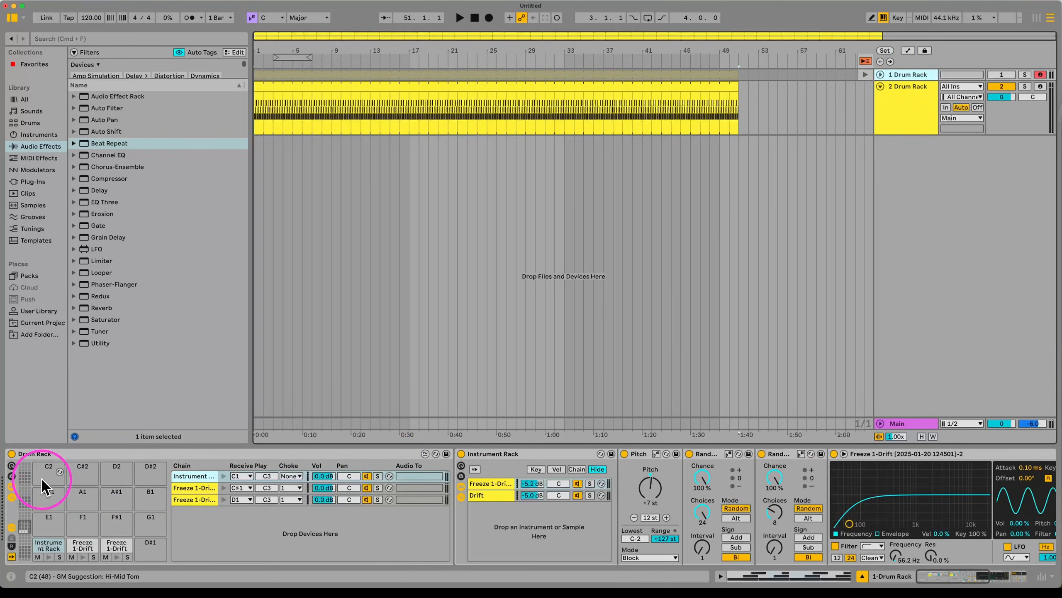
pyautogui.click(11, 453)
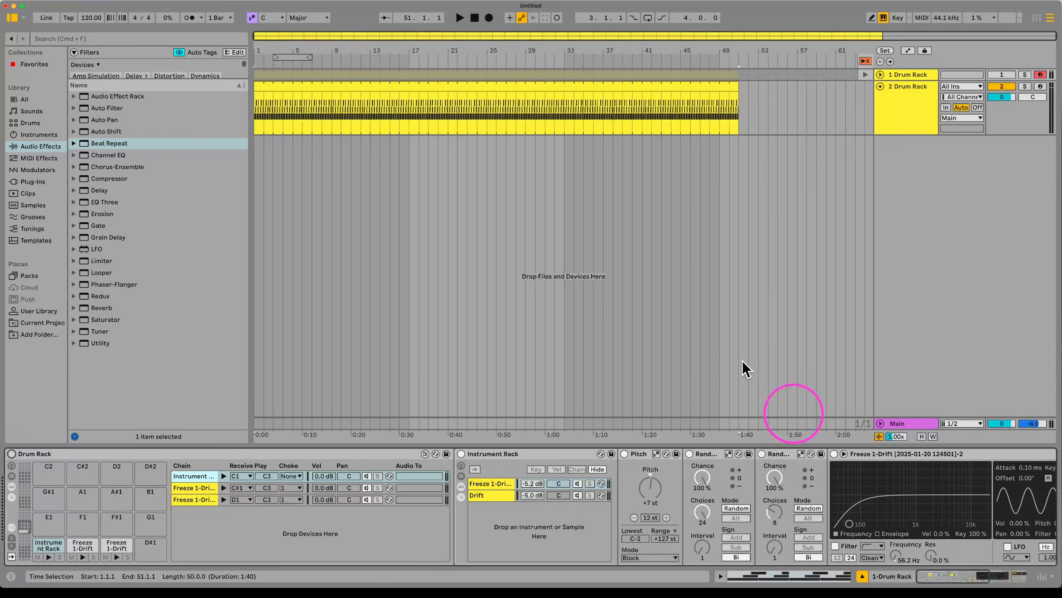
pyautogui.click(903, 109)
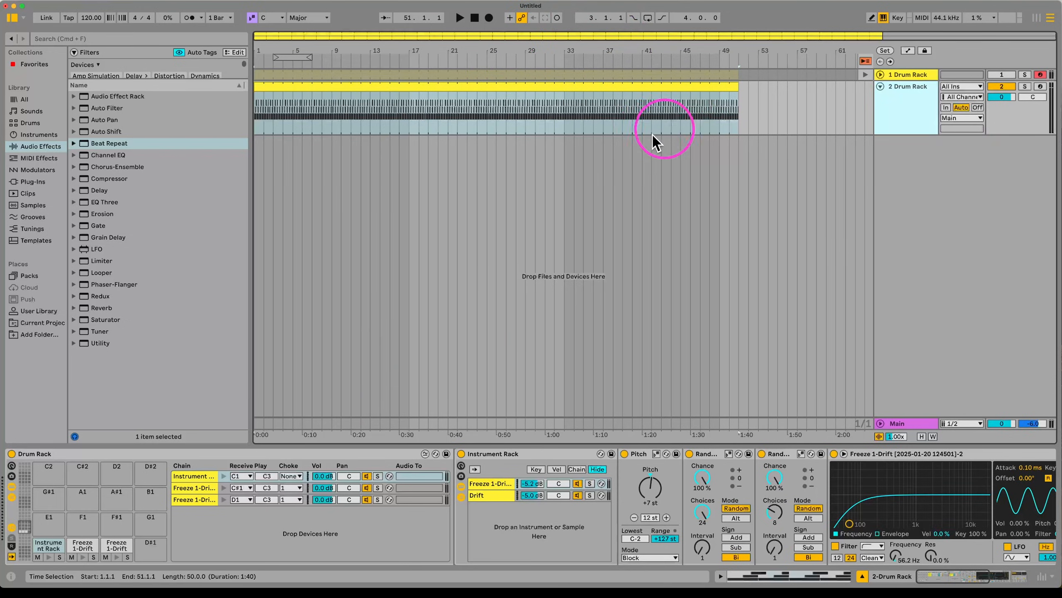
# Step: Freeze and Flatten 2 Drum Rack into one audio clip for bars 1–51, then select it
pyautogui.rightClick(913, 116)
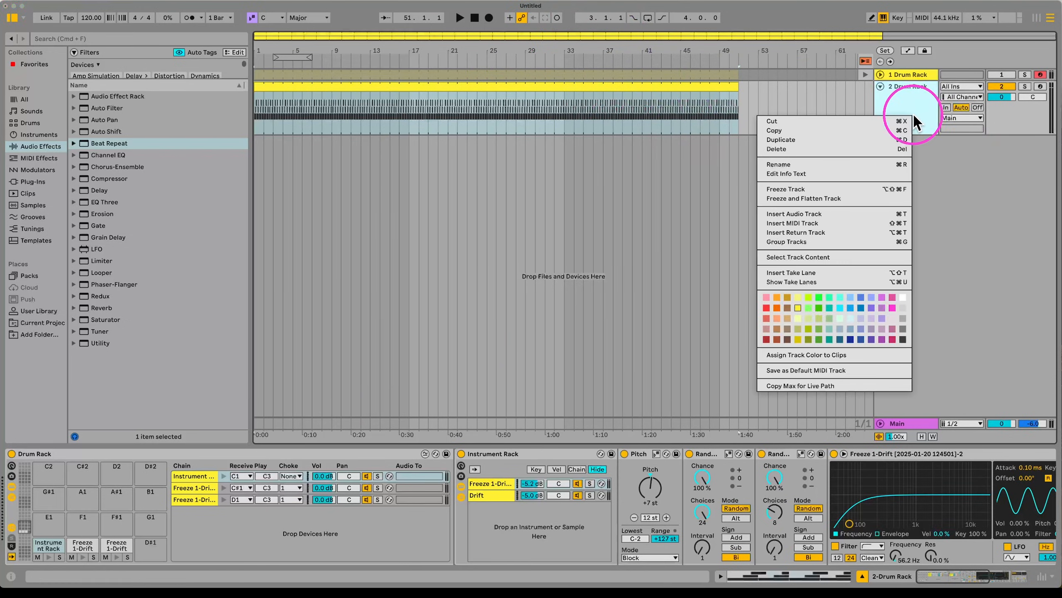
pyautogui.click(815, 199)
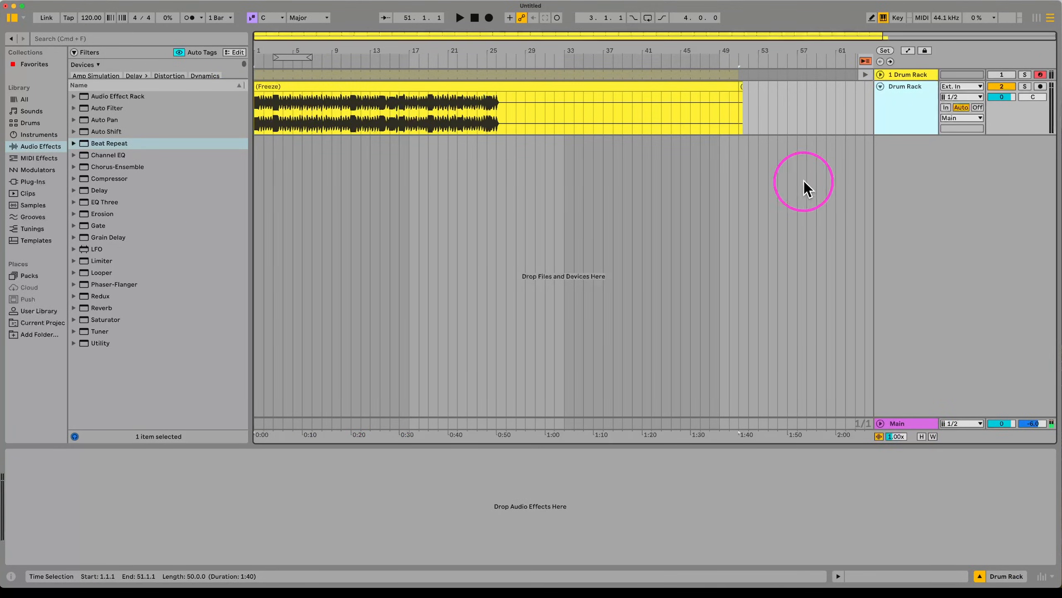
pyautogui.click(596, 87)
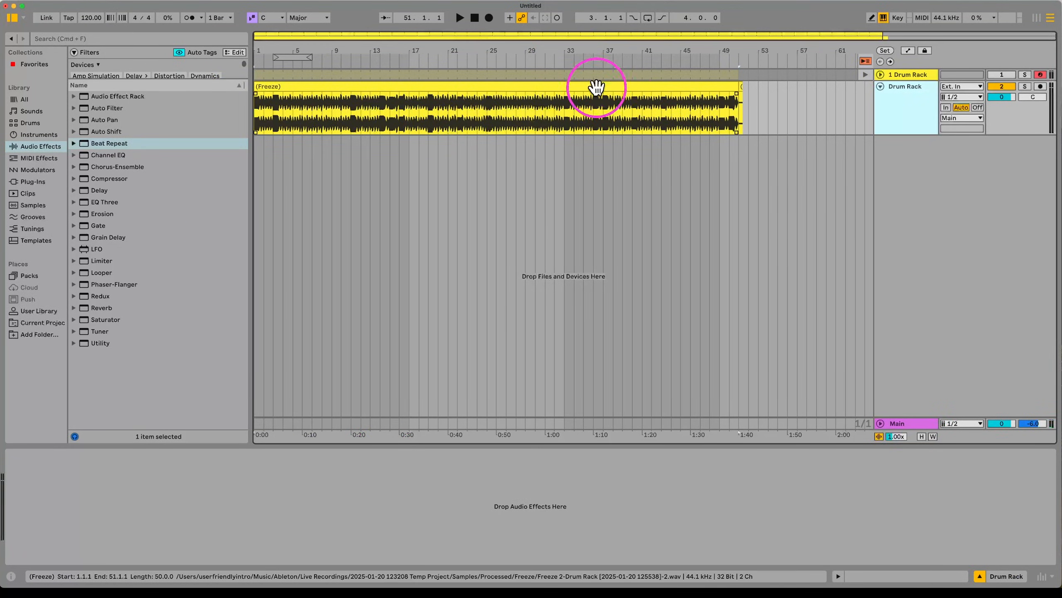
pyautogui.click(542, 225)
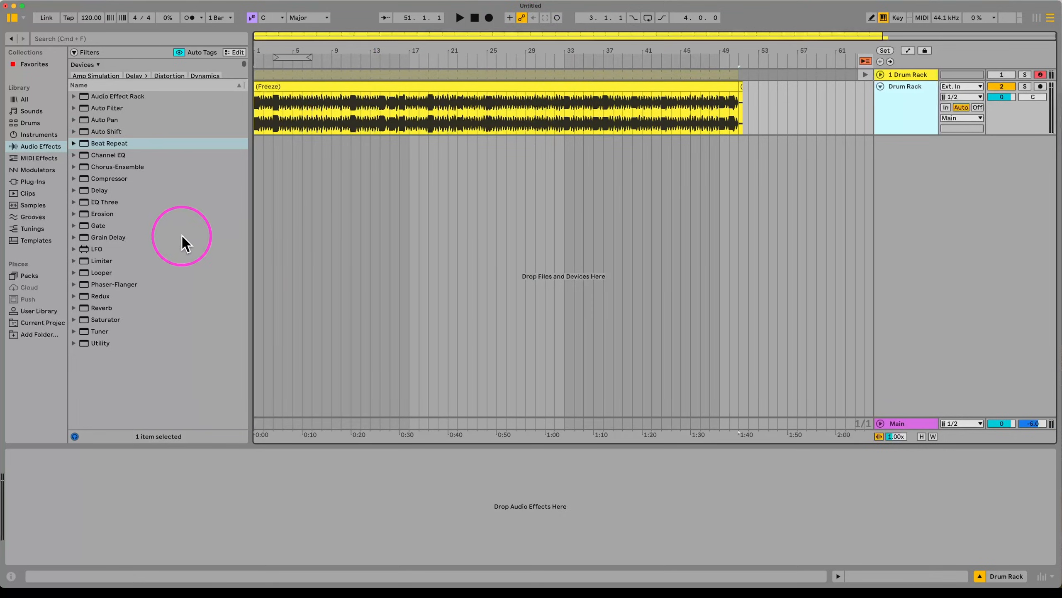
pyautogui.click(541, 148)
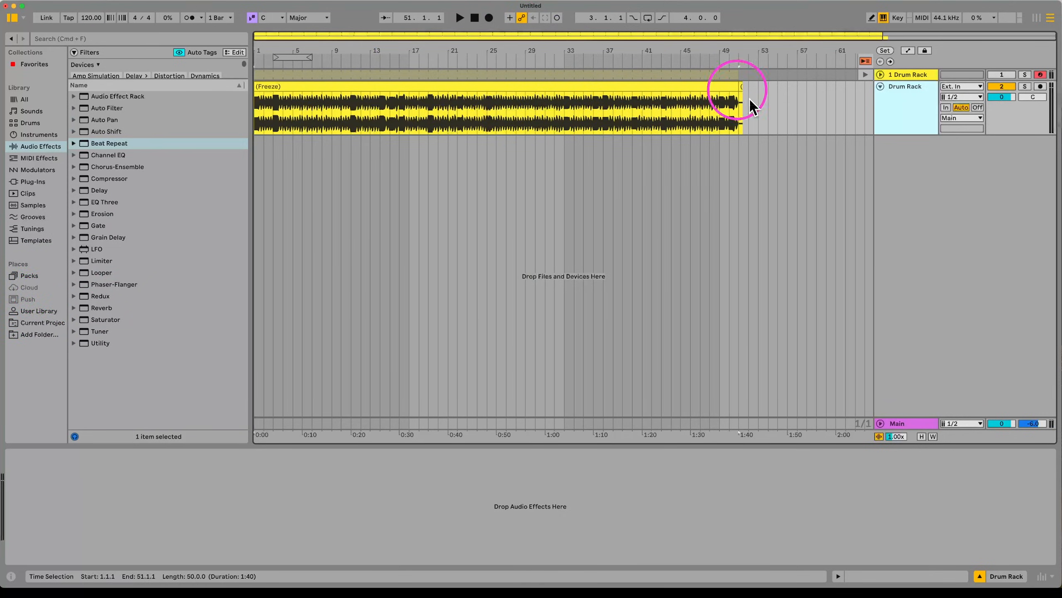
pyautogui.click(334, 88)
# Step: Trial-chop the frozen clip: delete bar 10, duplicate a bar 11 slice, and audition it
pyautogui.scroll(8, 316, 118)
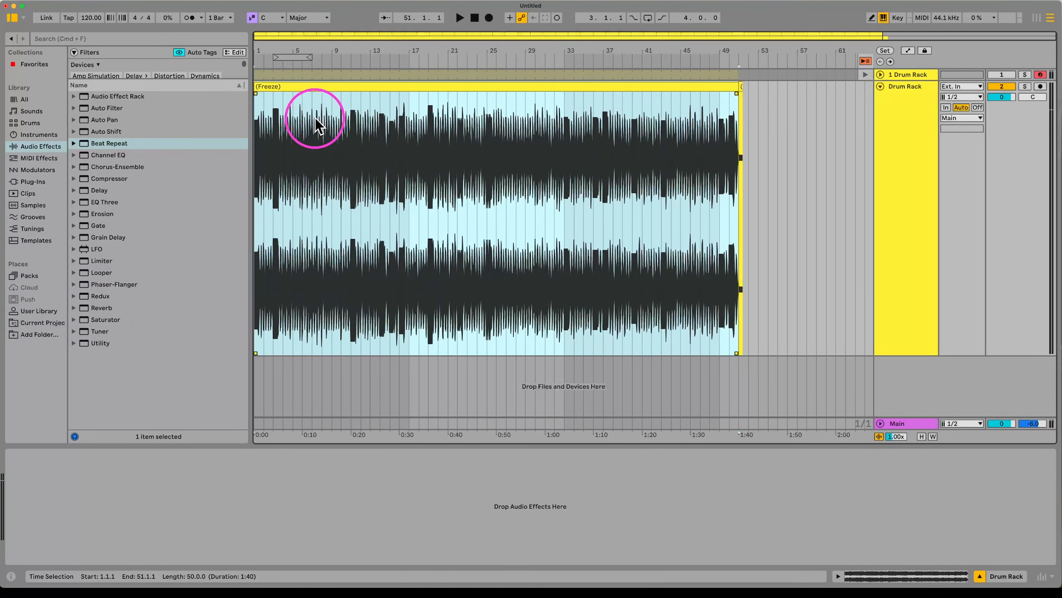
pyautogui.scroll(-5, 320, 121)
pyautogui.scroll(-2, 329, 133)
pyautogui.scroll(5, 332, 131)
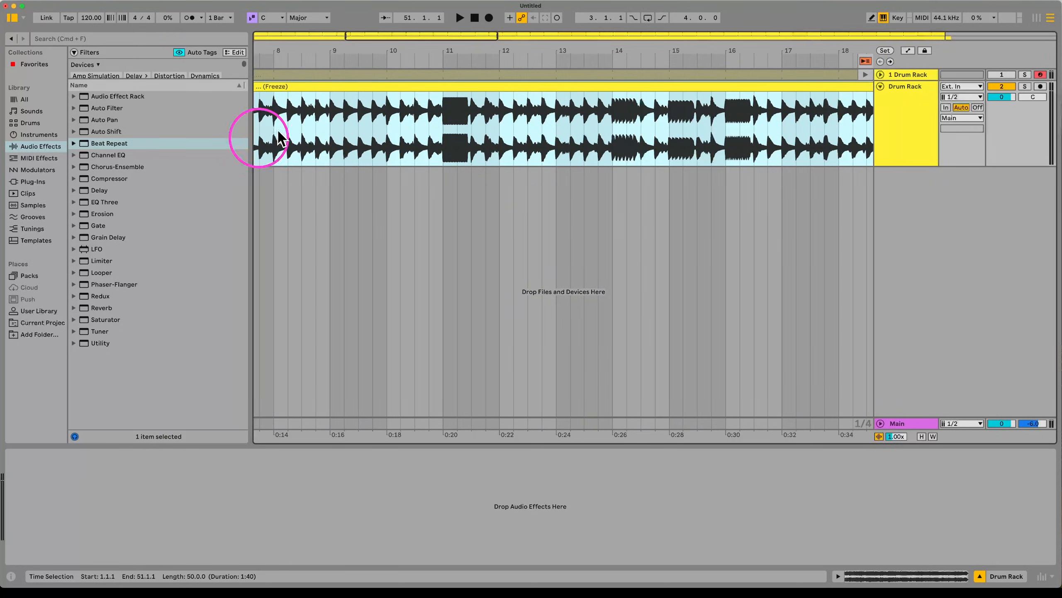
pyautogui.moveTo(444, 133); pyautogui.dragTo(389, 119)
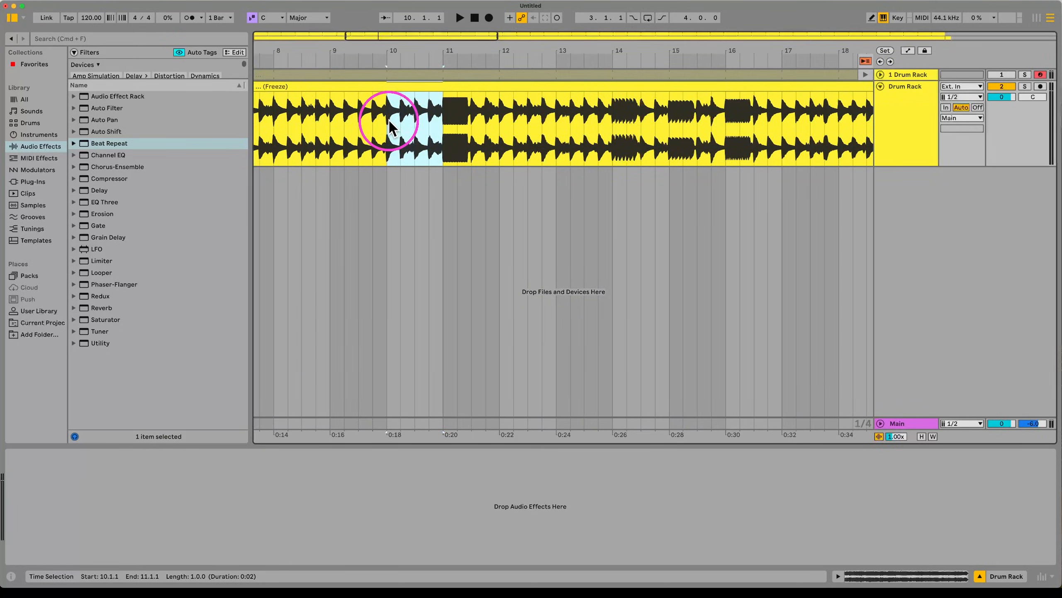
pyautogui.press('super+e')
pyautogui.moveTo(484, 123); pyautogui.dragTo(440, 129)
pyautogui.press('space')
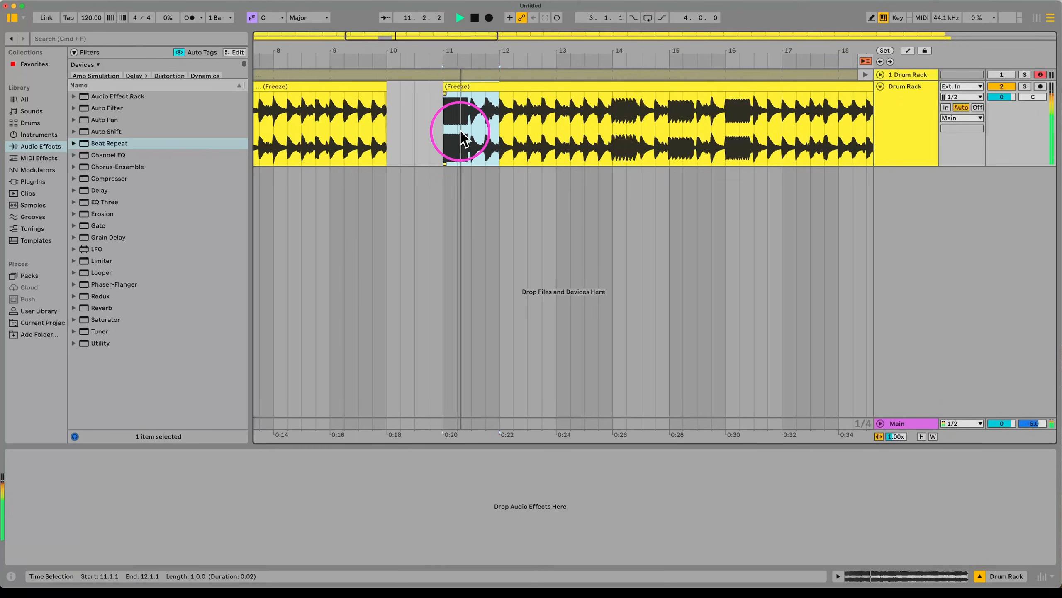
pyautogui.press('super+d')
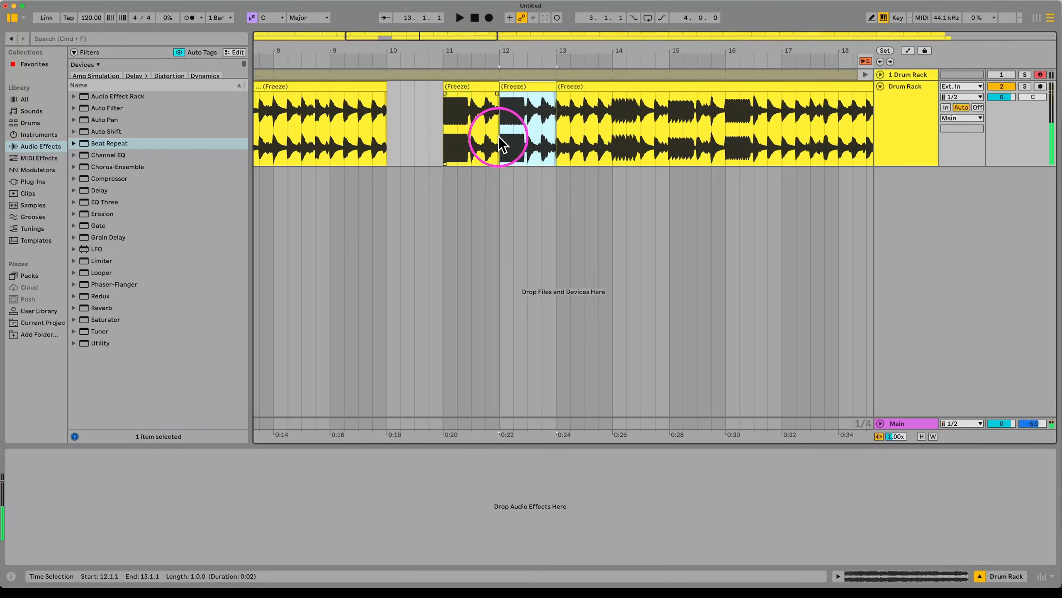
# Step: Stop playback, undo the chops, zoom out, and open the whole clip's detail
pyautogui.click(444, 134)
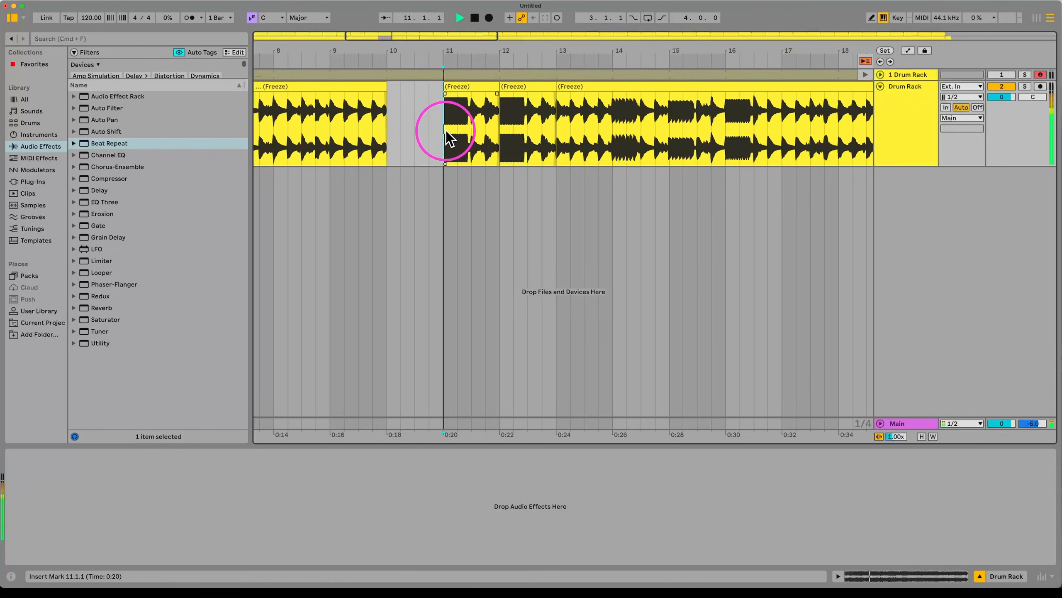
pyautogui.click(572, 139)
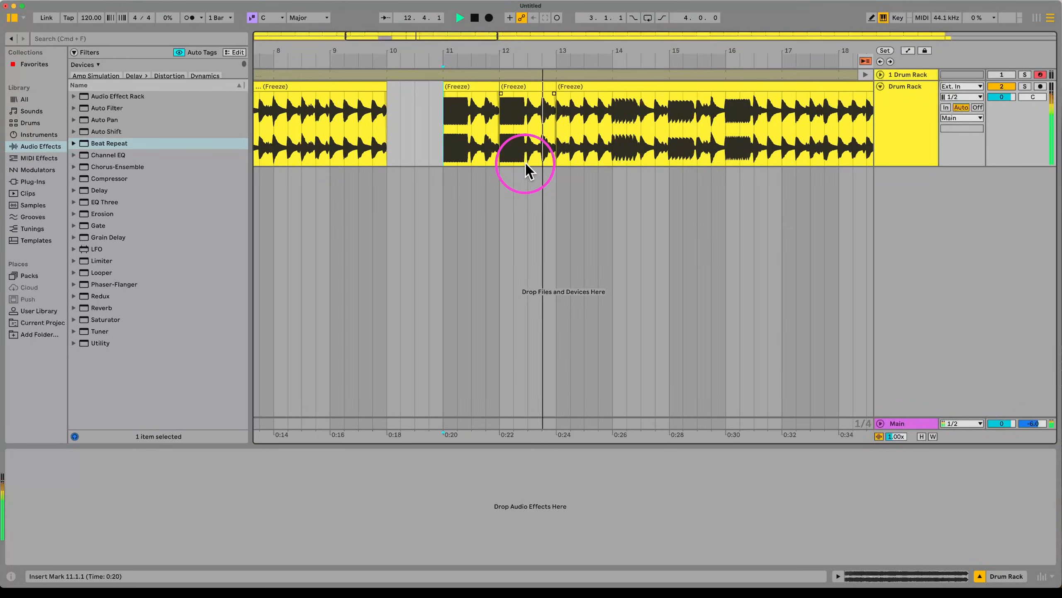
pyautogui.press('space')
pyautogui.press('super+z')
pyautogui.press('super+z')
pyautogui.press('-')
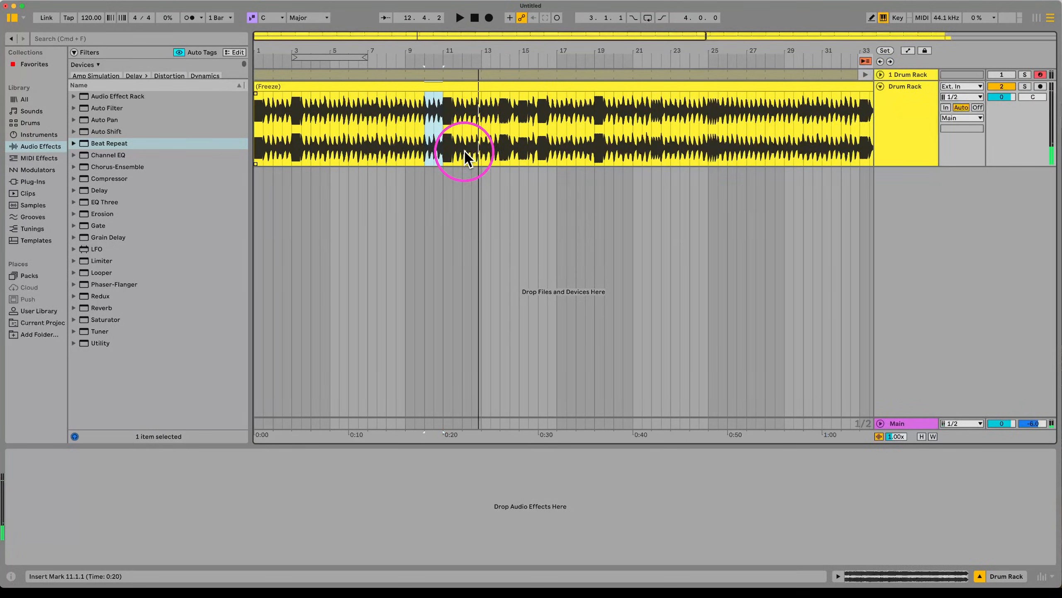
pyautogui.press('-')
pyautogui.doubleClick(326, 87)
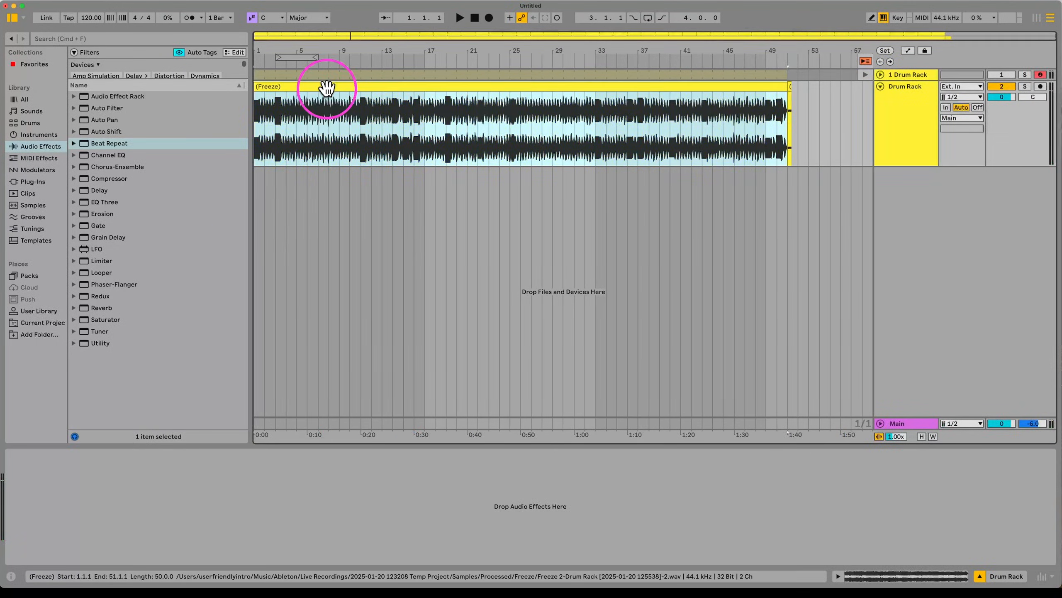
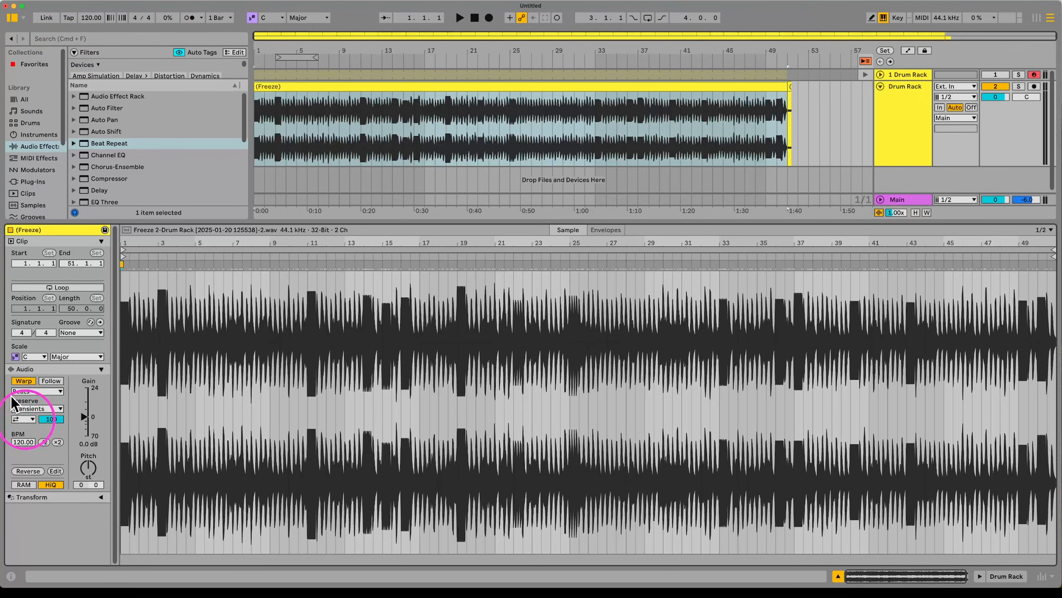
# Step: Drop the tempo from 120 to 64 BPM and play the frozen drum clip
pyautogui.moveTo(87, 23); pyautogui.dragTo(87, 47)
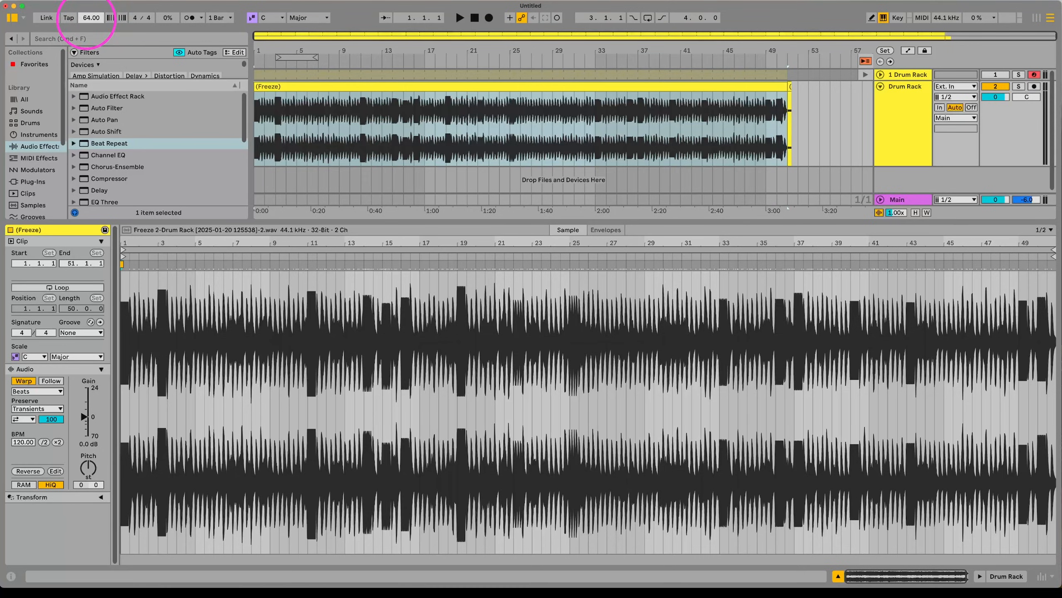
pyautogui.press('space')
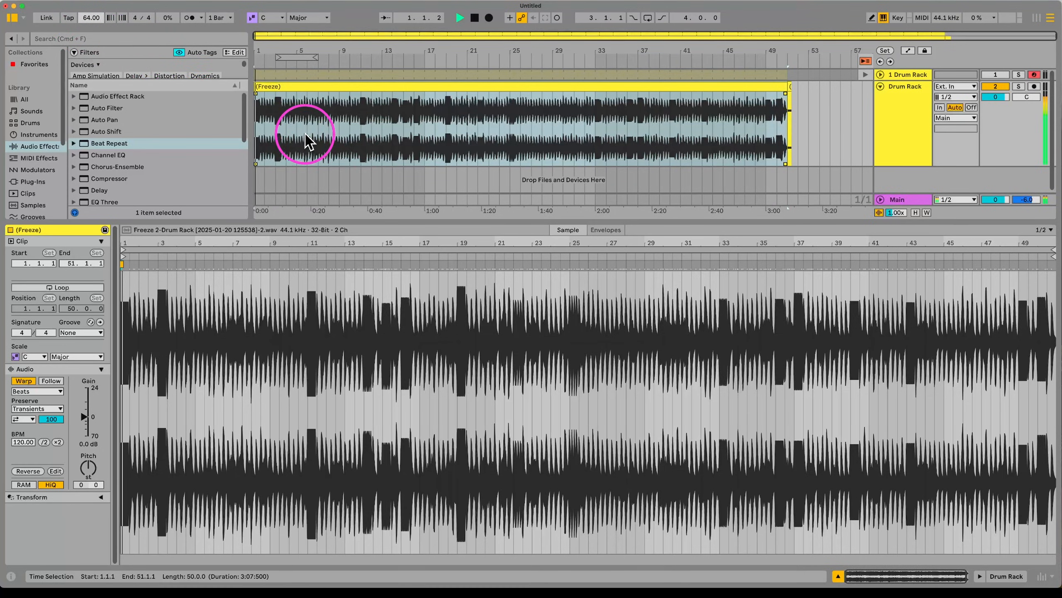
pyautogui.scroll(1, 290, 149)
pyautogui.scroll(3, 291, 149)
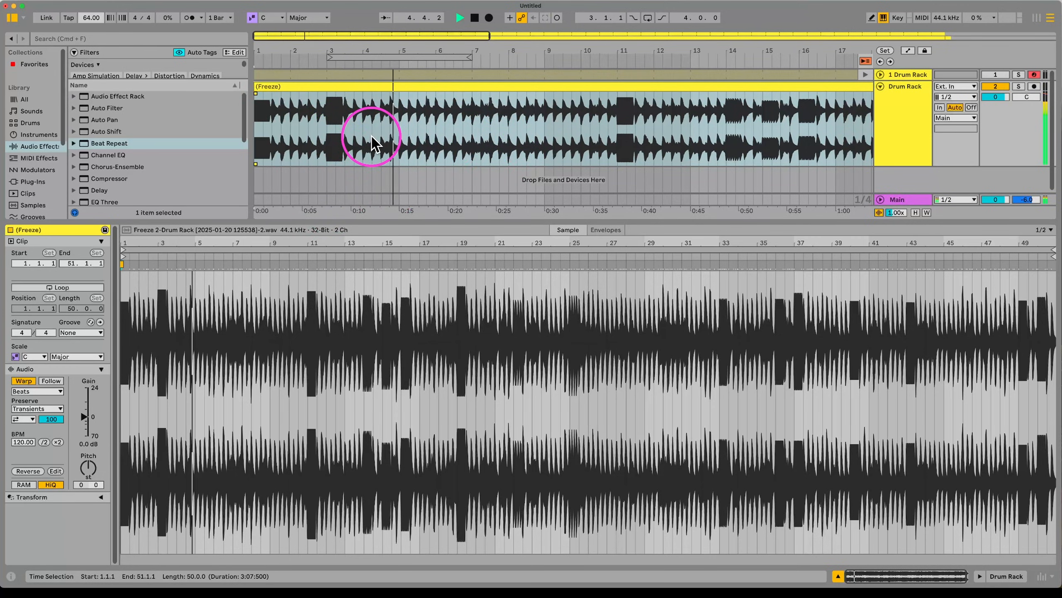
# Step: Switch the frozen clip to Texture warping and sweep its pitch during playback
pyautogui.click(31, 391)
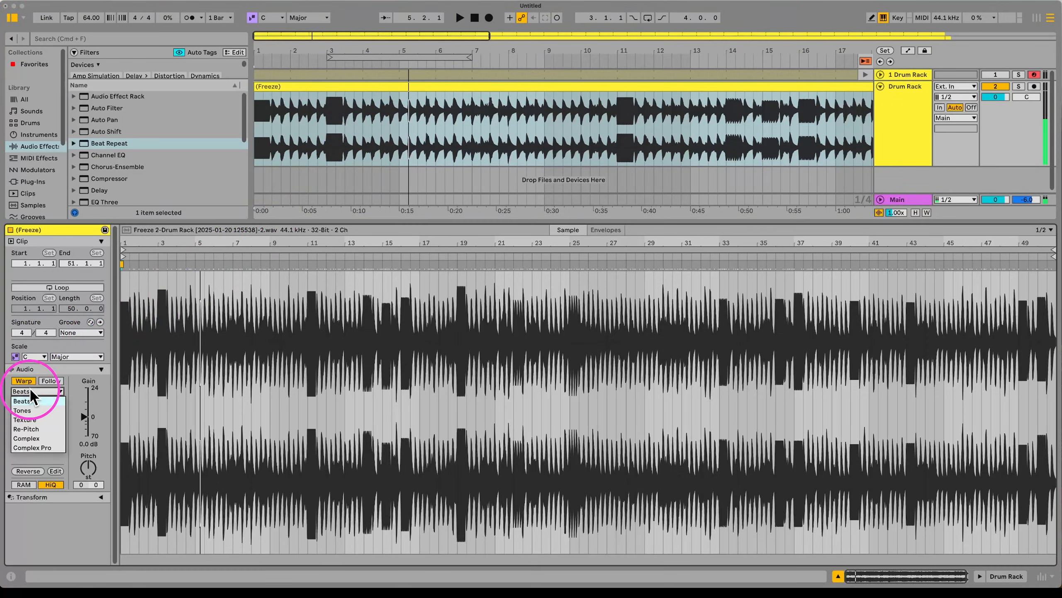
pyautogui.click(36, 419)
pyautogui.press('space')
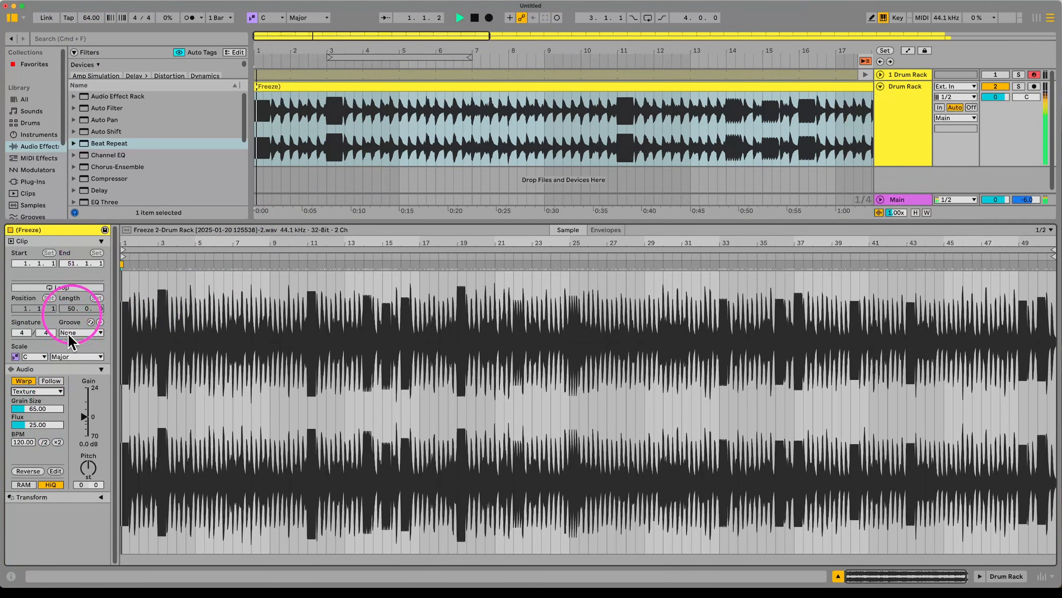
pyautogui.moveTo(88, 467)
pyautogui.mouseDown()
pyautogui.moveTo(88, 488)
pyautogui.moveTo(89, 439)
pyautogui.moveTo(89, 460)
pyautogui.mouseUp()
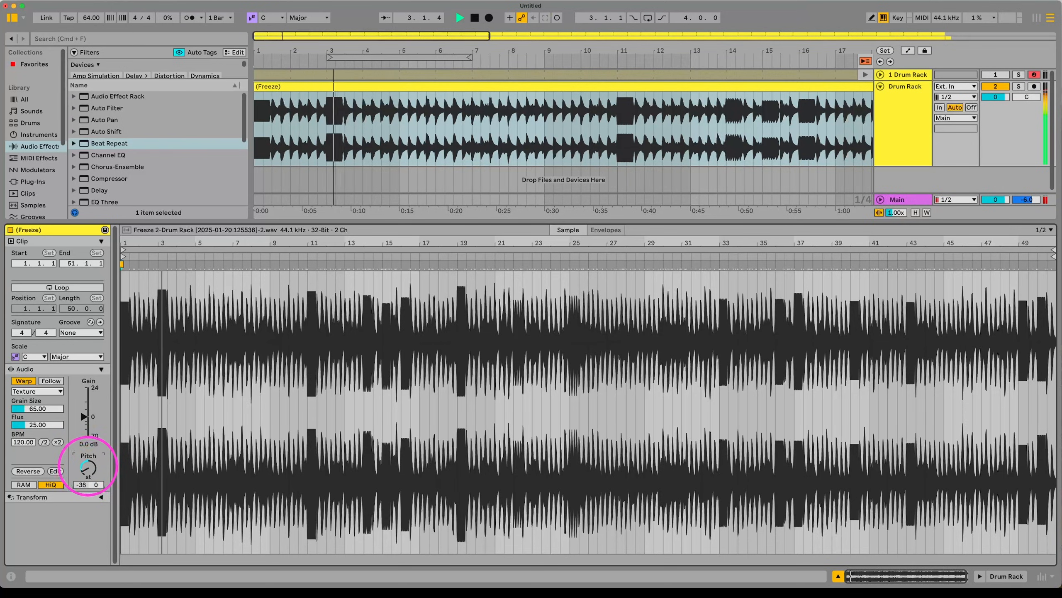
pyautogui.moveTo(88, 466); pyautogui.dragTo(88, 464)
pyautogui.press('space')
# Step: Set tempo to 119 BPM, sweep the pitch again, and raise Grain Size to 140.66
pyautogui.moveTo(92, 17); pyautogui.dragTo(91, 16)
pyautogui.press('space')
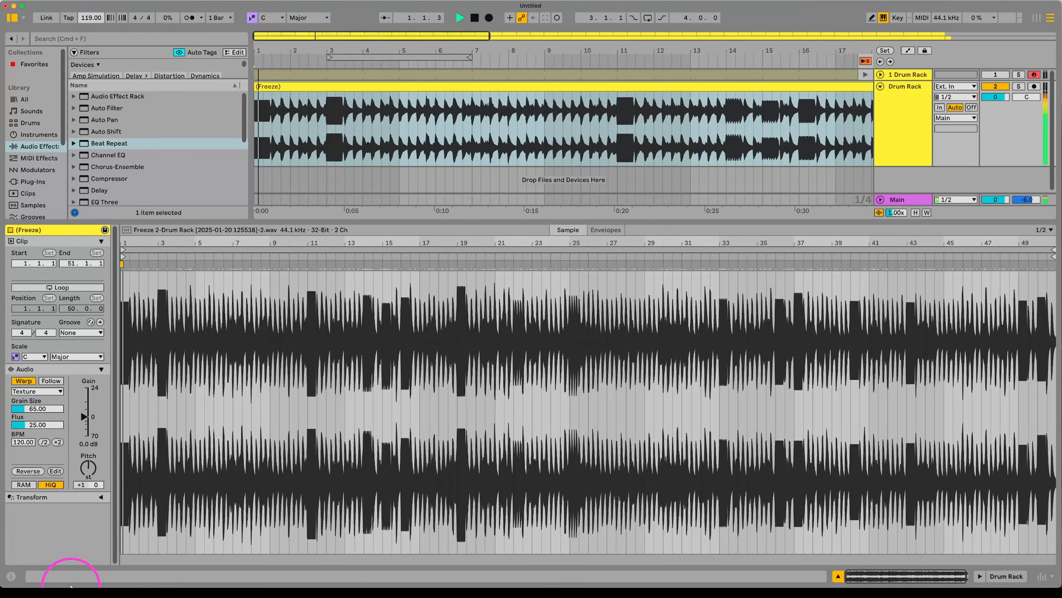
pyautogui.moveTo(89, 465); pyautogui.dragTo(86, 465)
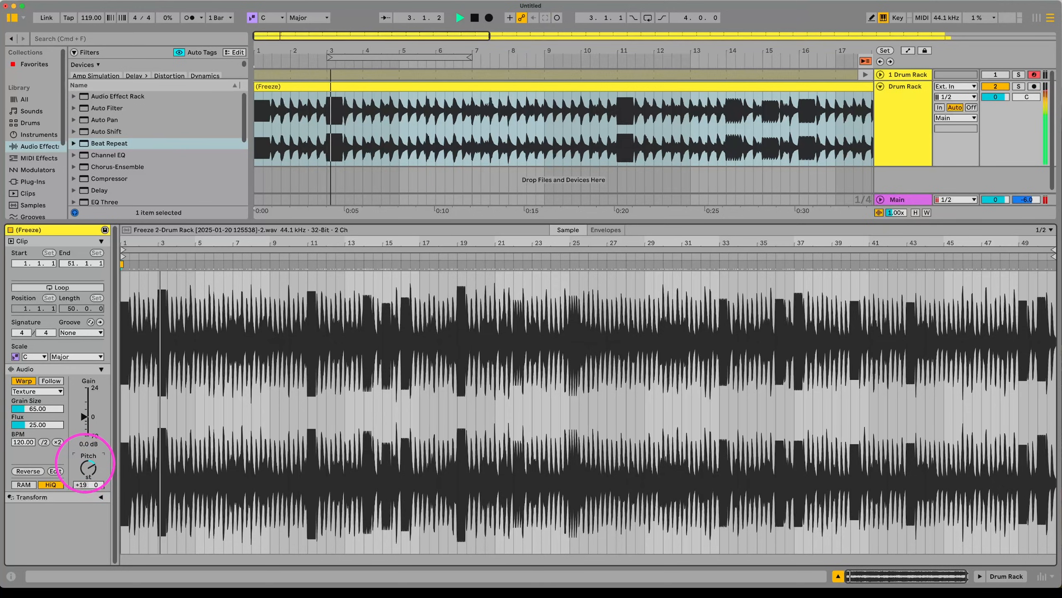
pyautogui.moveTo(86, 464); pyautogui.dragTo(88, 469)
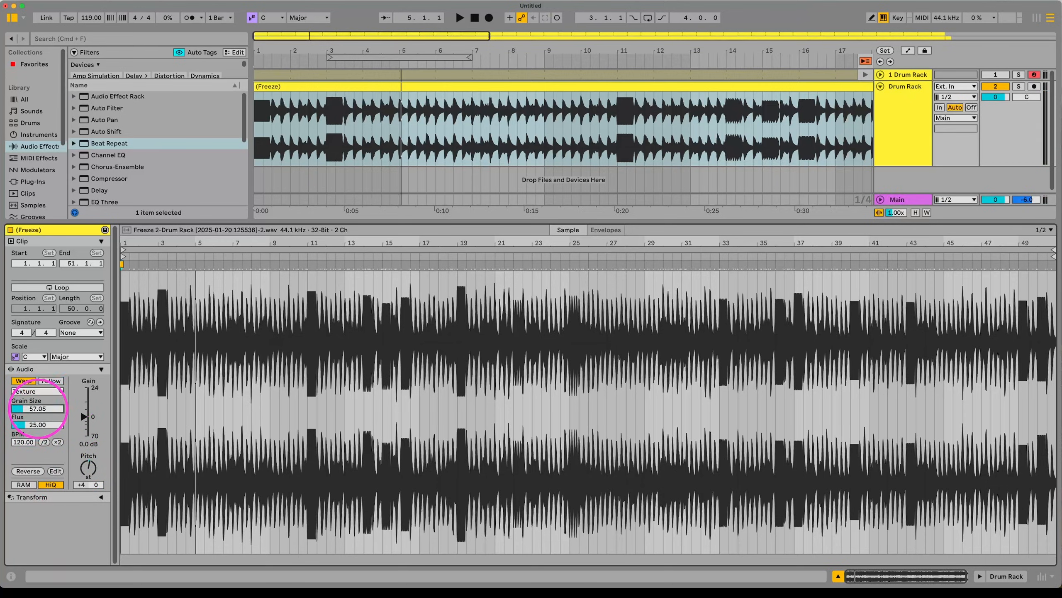
pyautogui.moveTo(37, 409); pyautogui.dragTo(569, 164)
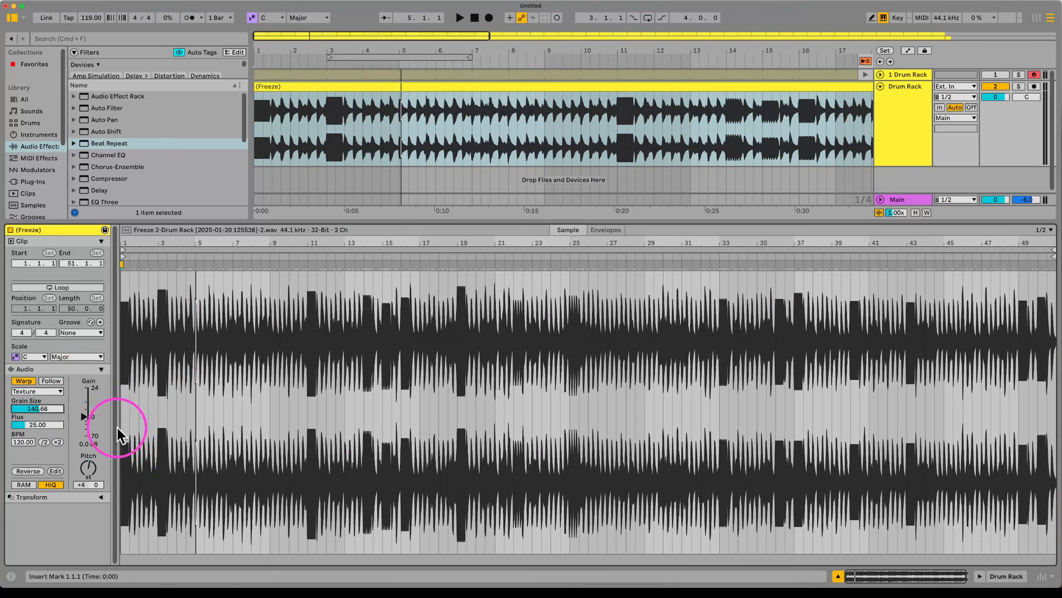
# Step: Insert a new audio track below Drum Rack and delete the extra MIDI track
pyautogui.click(907, 131)
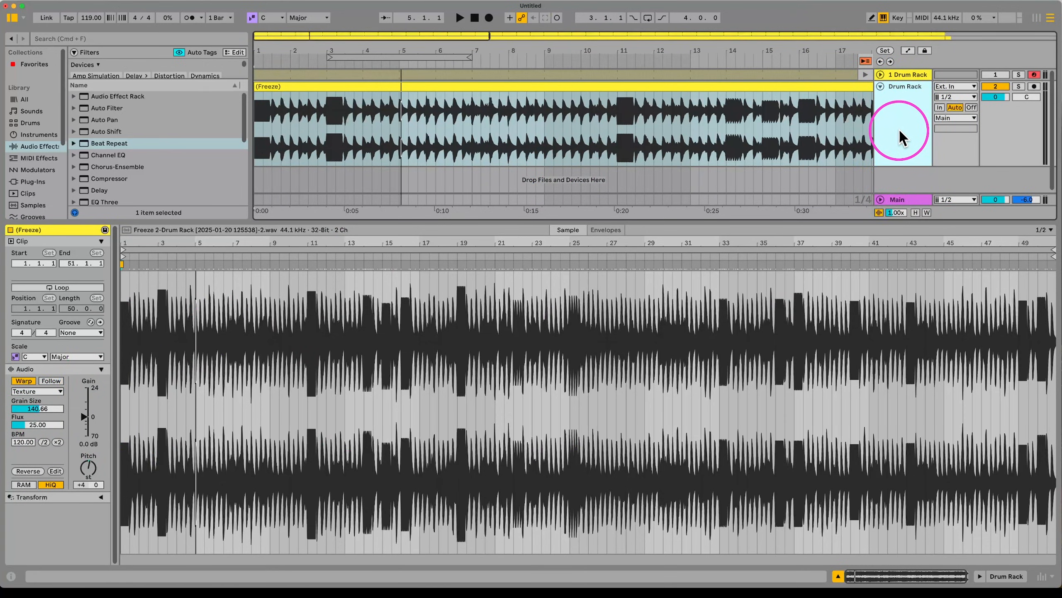
pyautogui.click(383, 182)
pyautogui.click(10, 396)
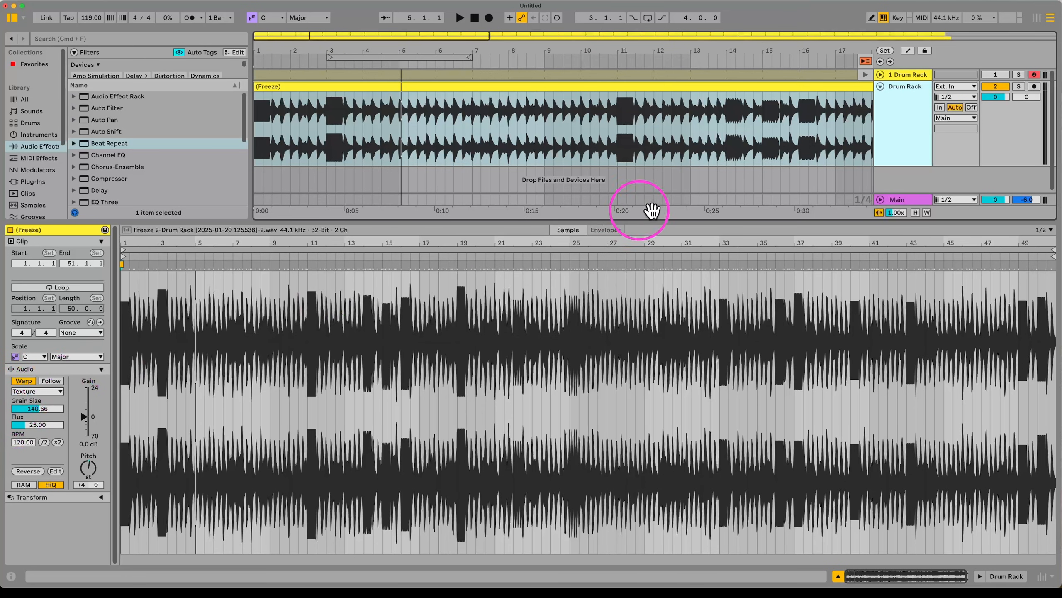
pyautogui.click(910, 135)
pyautogui.press('super+shift+t')
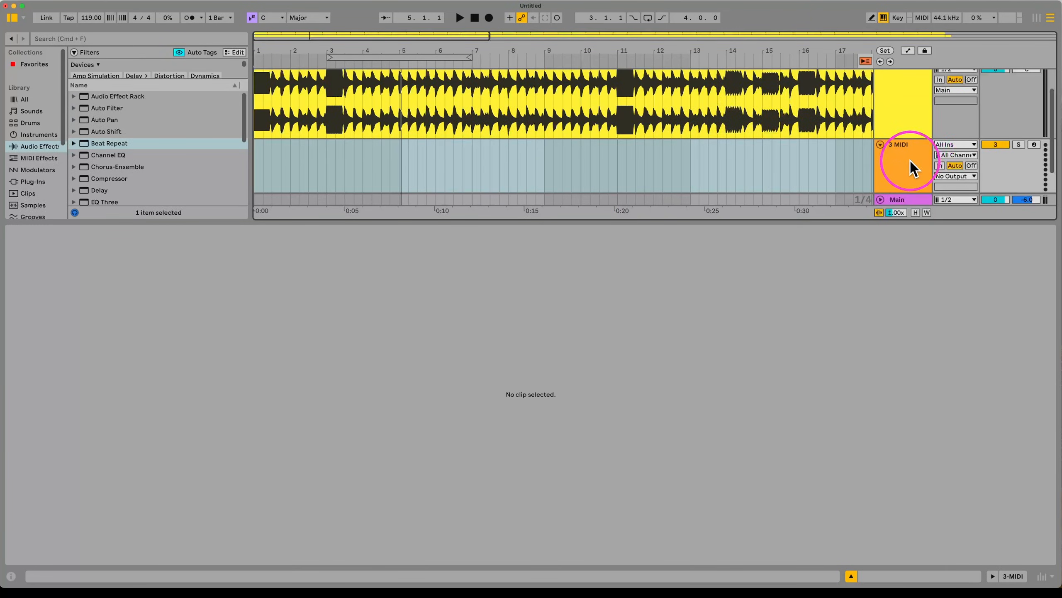
pyautogui.click(911, 161)
pyautogui.press('super+t')
pyautogui.click(909, 110)
pyautogui.press('Delete')
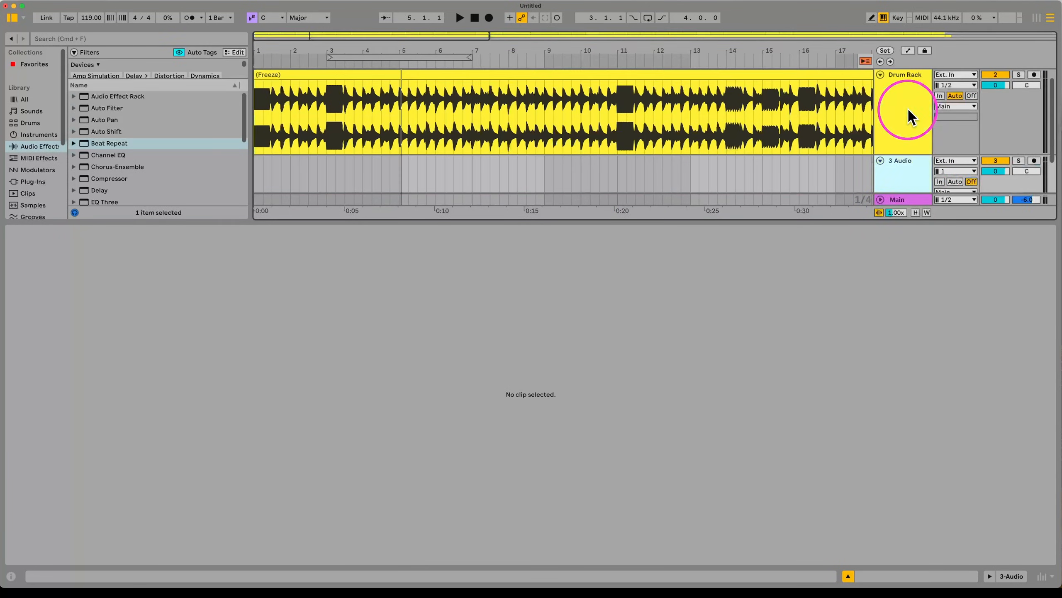
# Step: Set the new 3 Audio track's input to Resampling
pyautogui.scroll(-2, 918, 152)
pyautogui.click(953, 117)
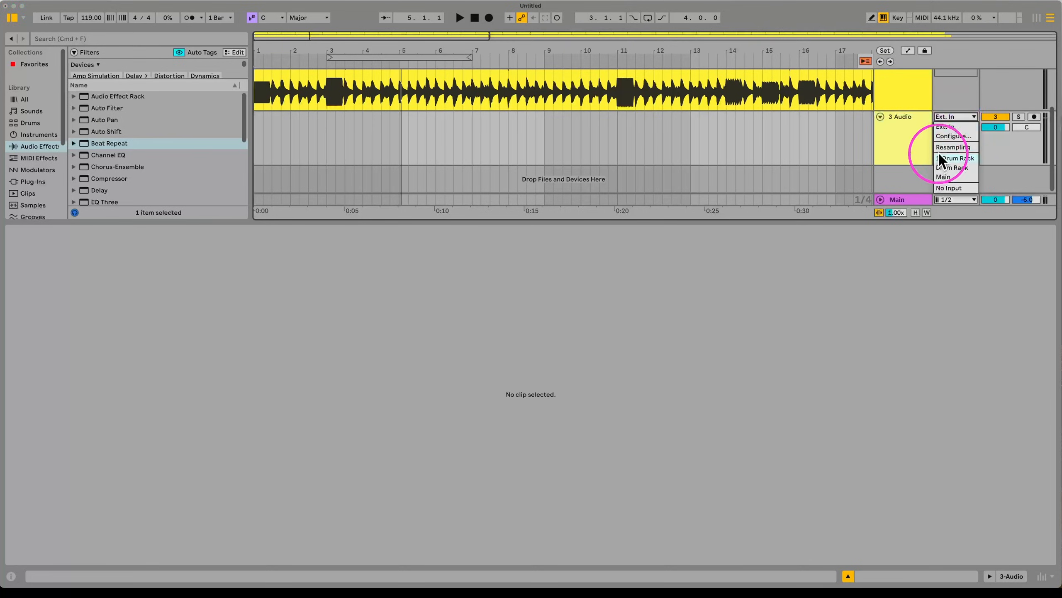
pyautogui.click(942, 145)
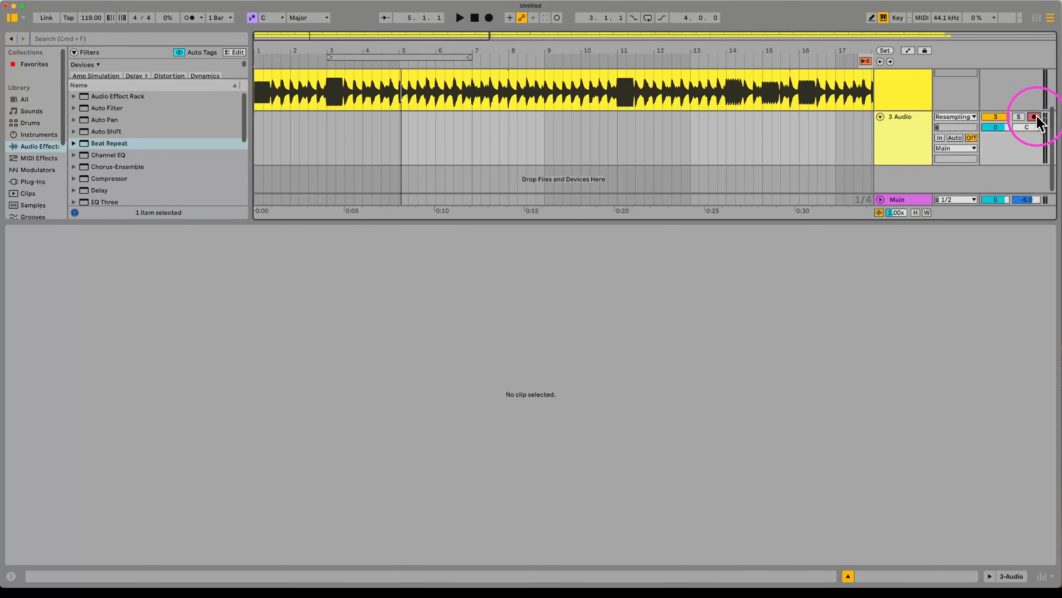
pyautogui.scroll(3, 1039, 121)
pyautogui.scroll(-3, 951, 167)
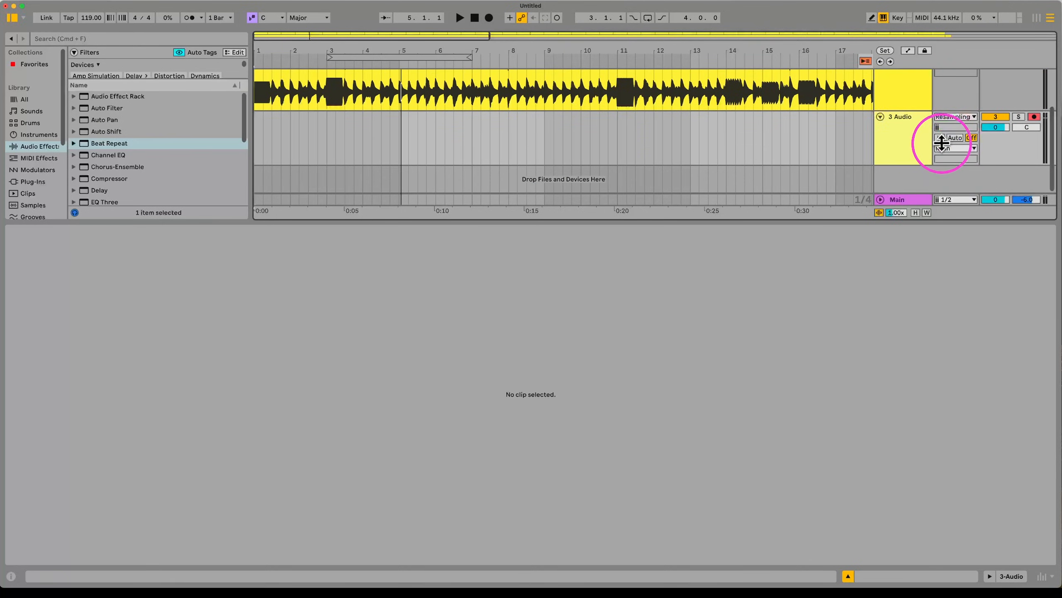
# Step: Start recording from bar 3.2.1 with the frozen drum clip open
pyautogui.click(336, 124)
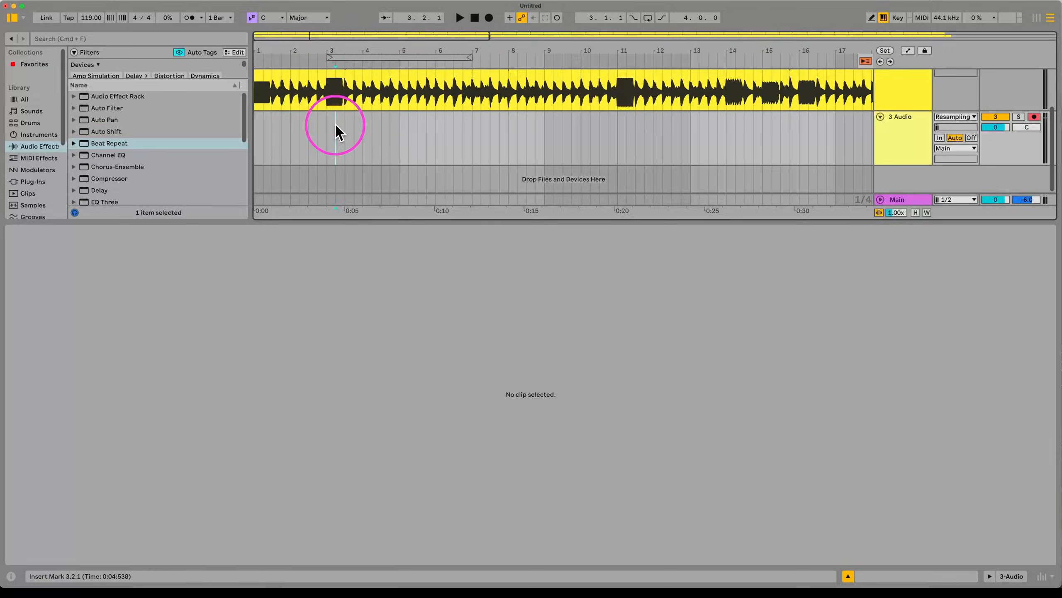
pyautogui.click(489, 17)
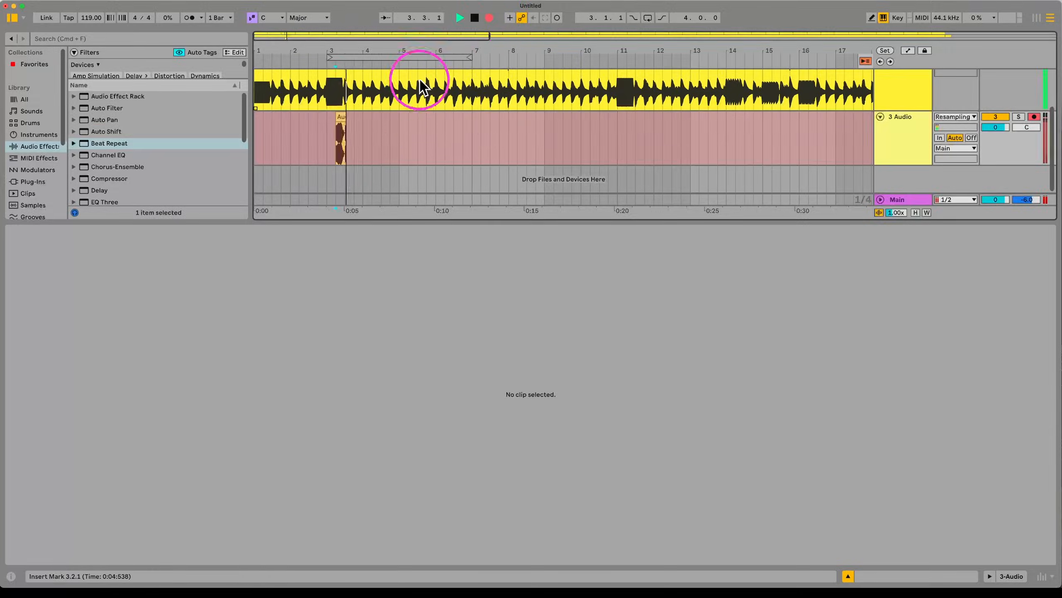
pyautogui.scroll(3, 433, 119)
pyautogui.click(433, 119)
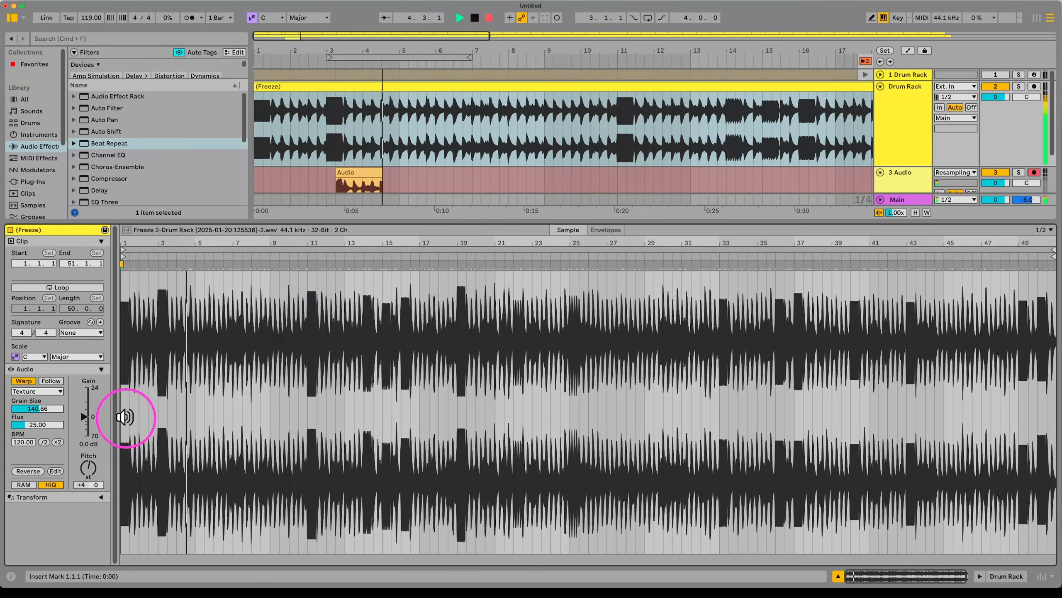
# Step: Try pitch +15 semitones, then stop and delete the first test recording
pyautogui.moveTo(89, 466); pyautogui.dragTo(89, 458)
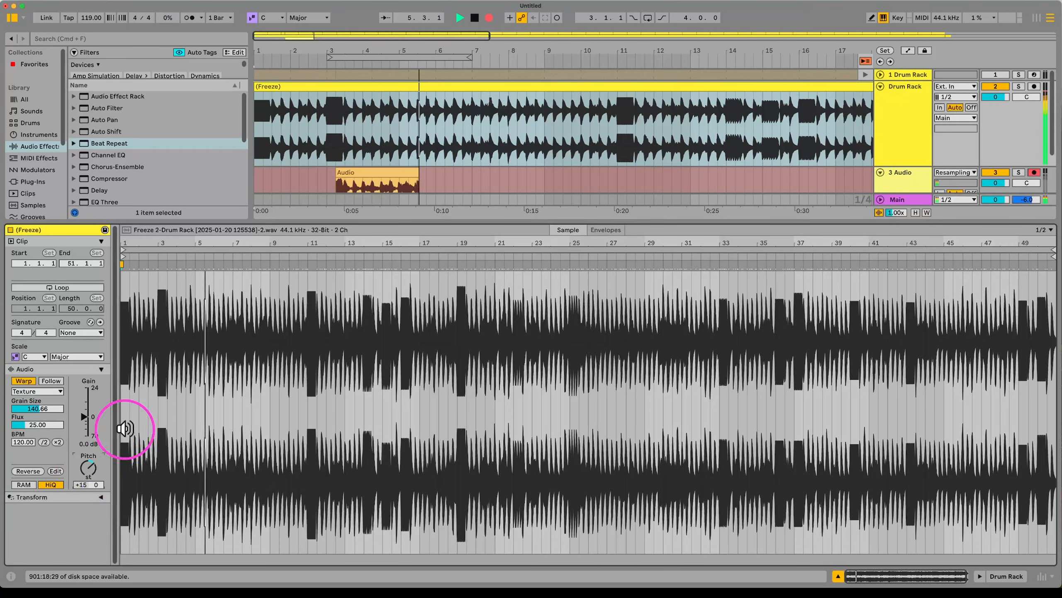
pyautogui.press('space')
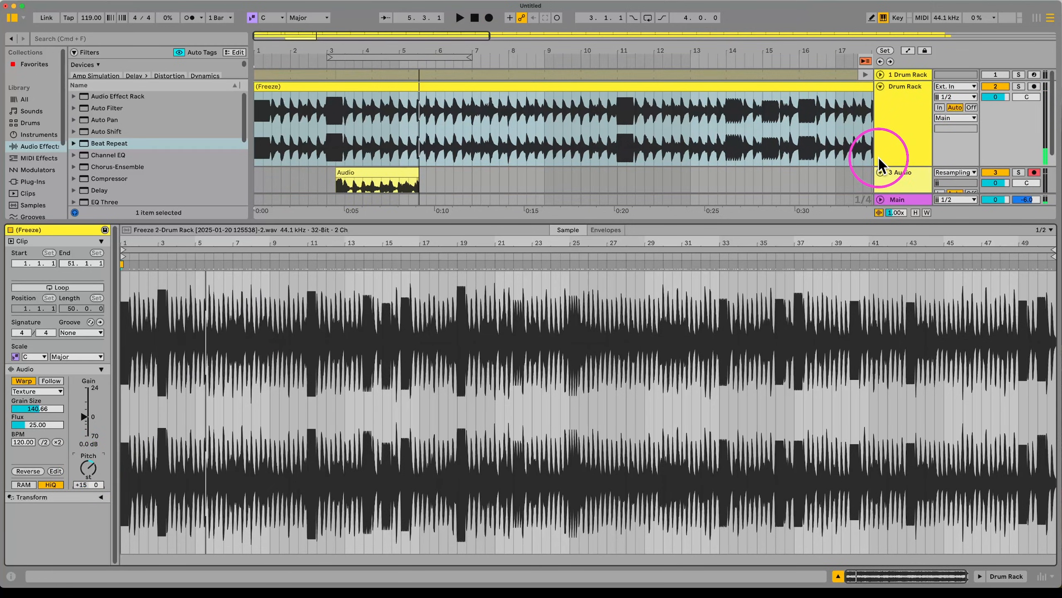
pyautogui.click(393, 172)
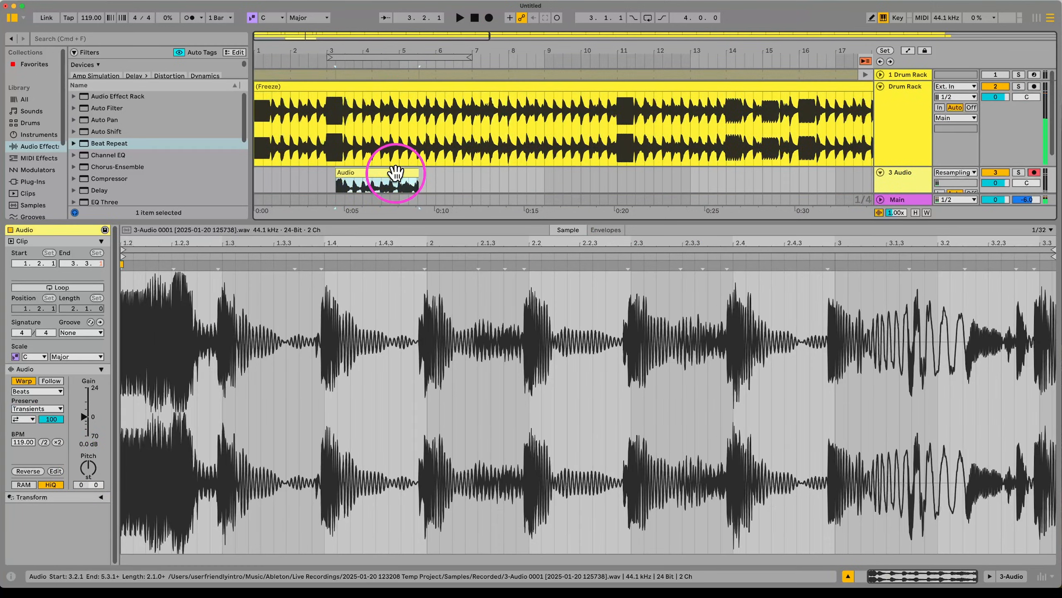
pyautogui.press('Delete')
# Step: Restart and cancel a recording, then preview pitch sweeps from -14 to +34 semitones
pyautogui.click(489, 18)
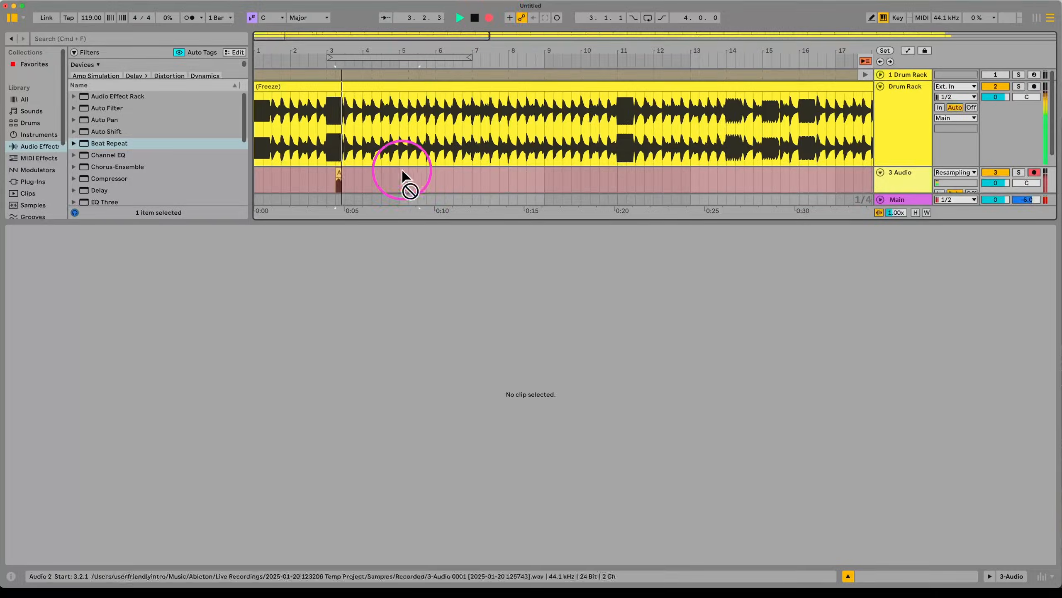
pyautogui.click(747, 81)
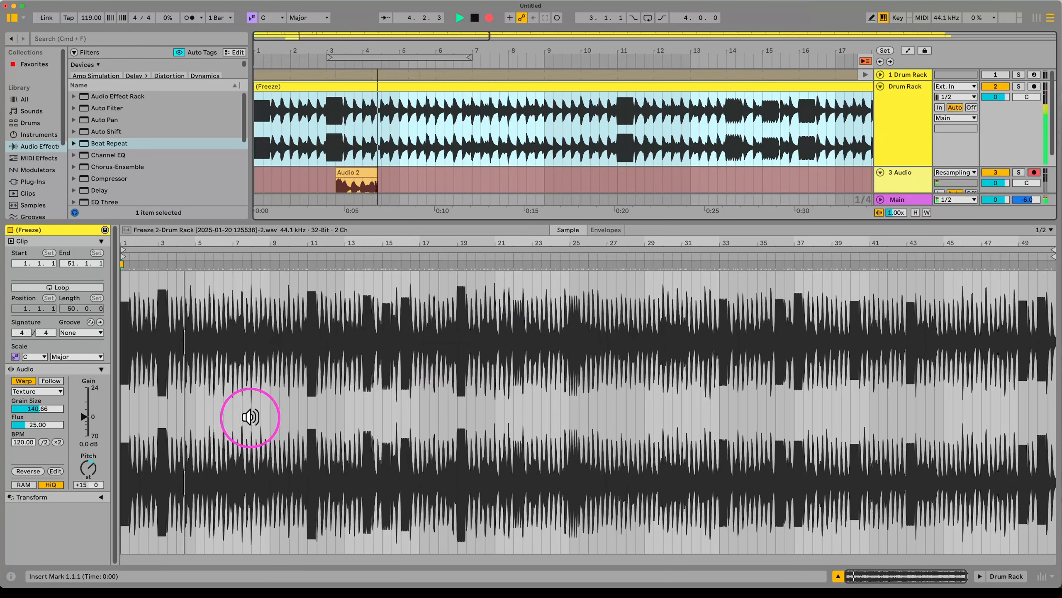
pyautogui.press('F9')
pyautogui.moveTo(89, 469)
pyautogui.mouseDown()
pyautogui.moveTo(90, 451)
pyautogui.moveTo(90, 464)
pyautogui.mouseUp()
pyautogui.press('space')
pyautogui.press('space')
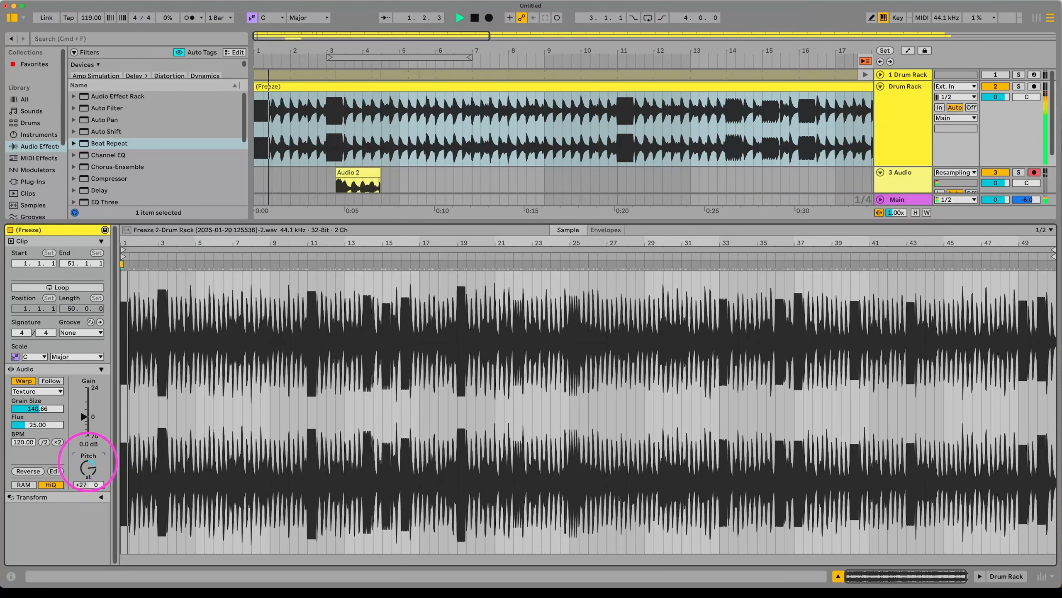
pyautogui.moveTo(40, 407); pyautogui.dragTo(40, 405)
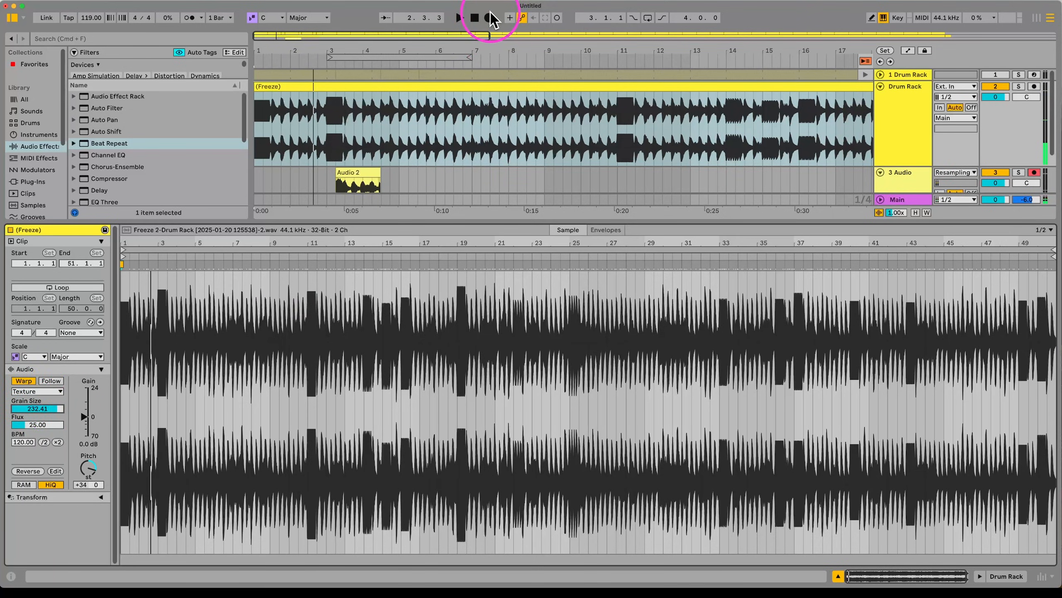
# Step: Record the resampled drums while sweeping pitch and grain size, ending at grain size 48.90
pyautogui.click(489, 17)
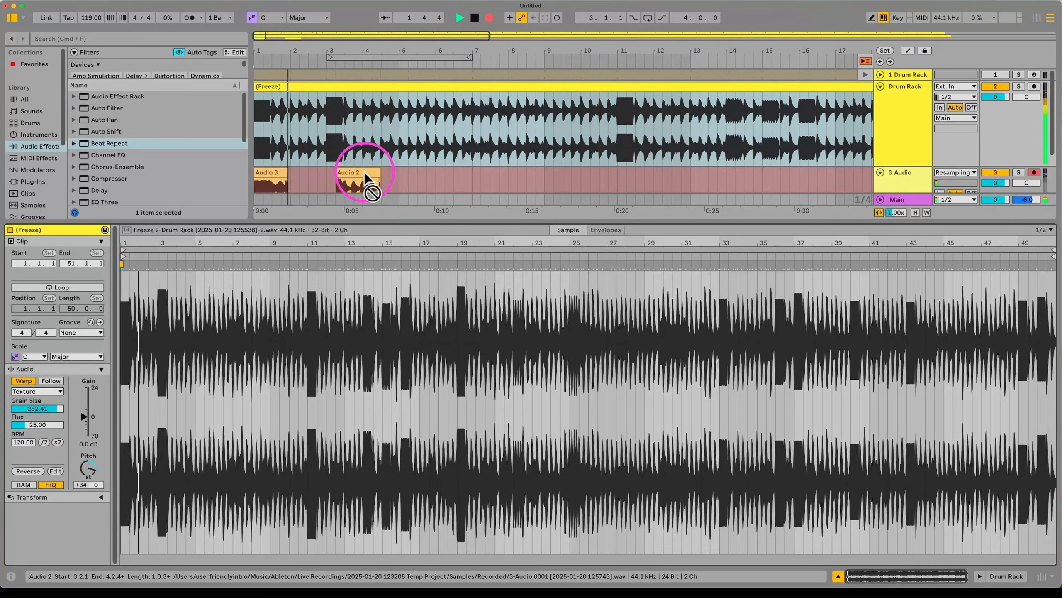
pyautogui.moveTo(90, 468); pyautogui.dragTo(88, 468)
pyautogui.moveTo(38, 408); pyautogui.dragTo(40, 411)
pyautogui.moveTo(90, 466); pyautogui.dragTo(84, 463)
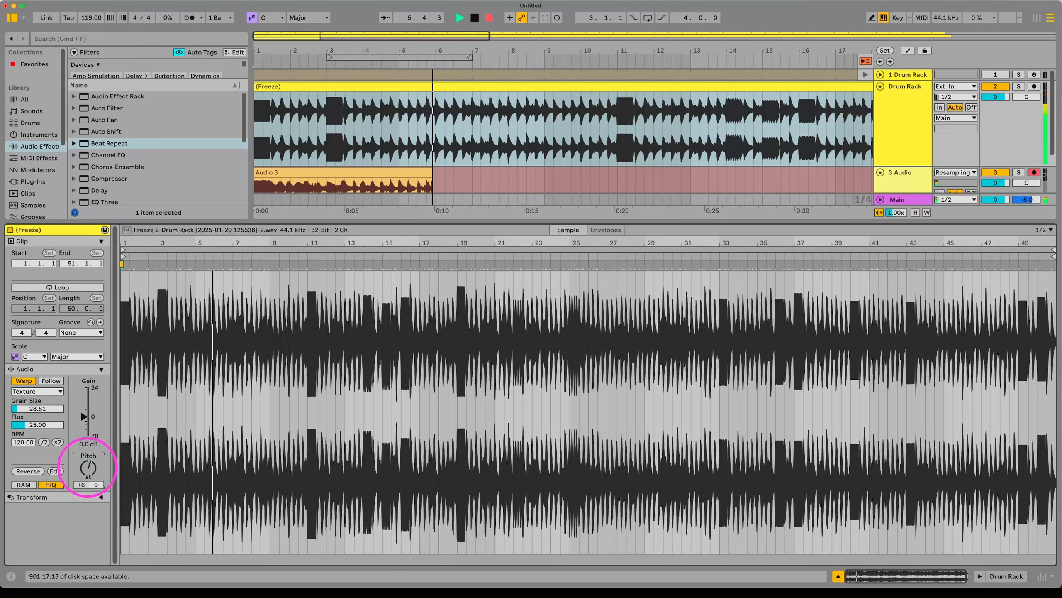
pyautogui.moveTo(37, 409); pyautogui.dragTo(37, 409)
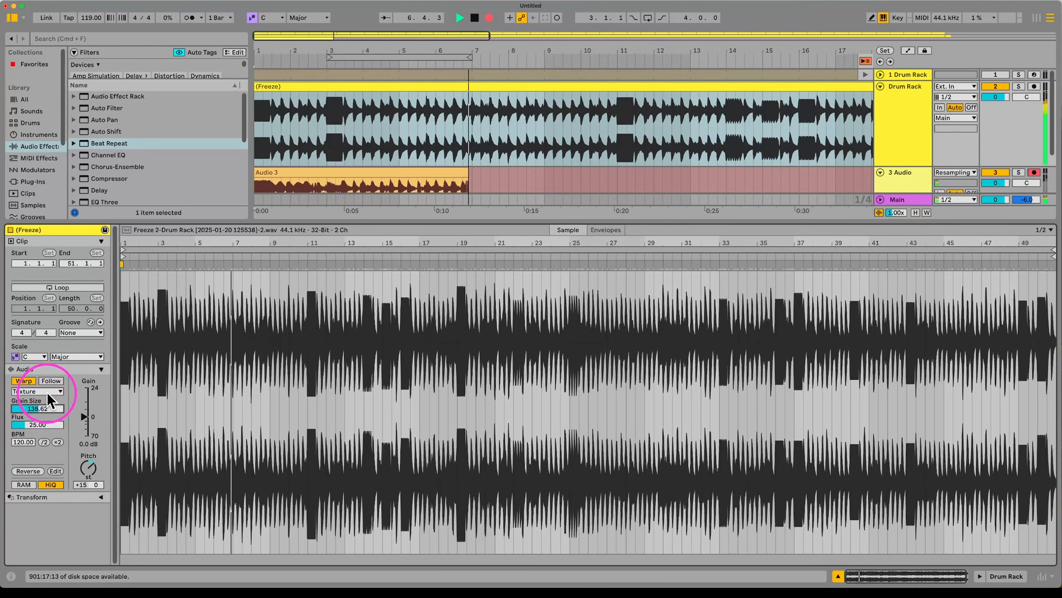
pyautogui.moveTo(90, 463); pyautogui.dragTo(88, 462)
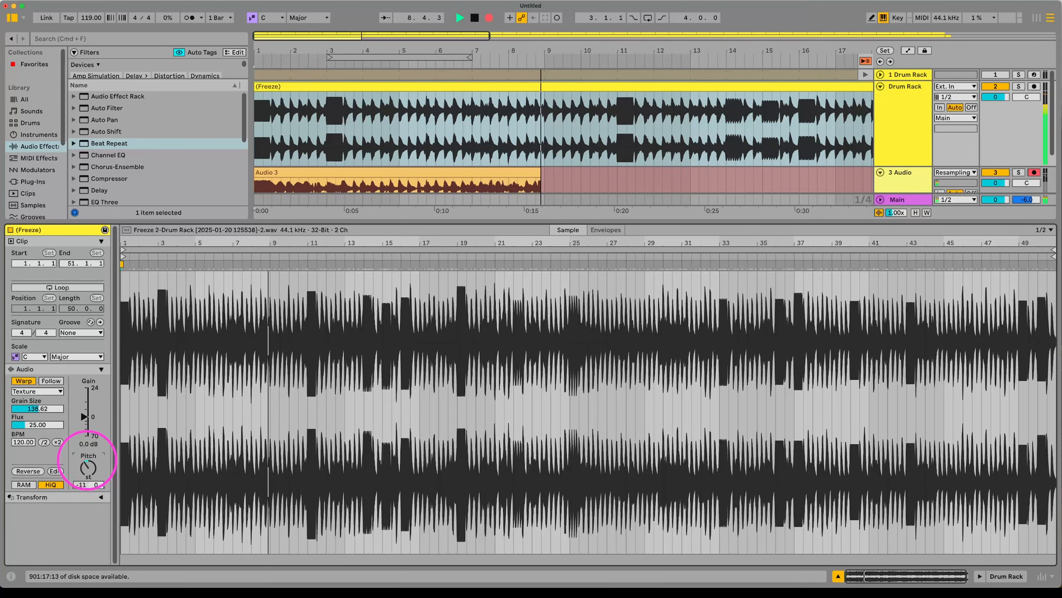
pyautogui.moveTo(52, 408); pyautogui.dragTo(51, 408)
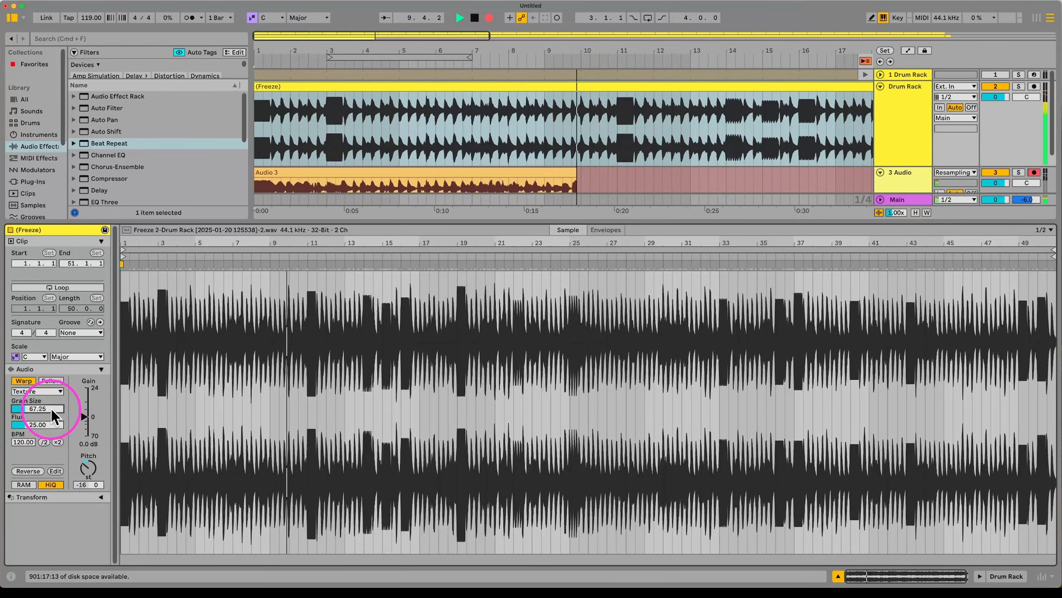
pyautogui.moveTo(86, 469); pyautogui.dragTo(67, 463)
pyautogui.moveTo(37, 409)
pyautogui.mouseDown()
pyautogui.moveTo(37, 397)
pyautogui.moveTo(42, 420)
pyautogui.mouseUp()
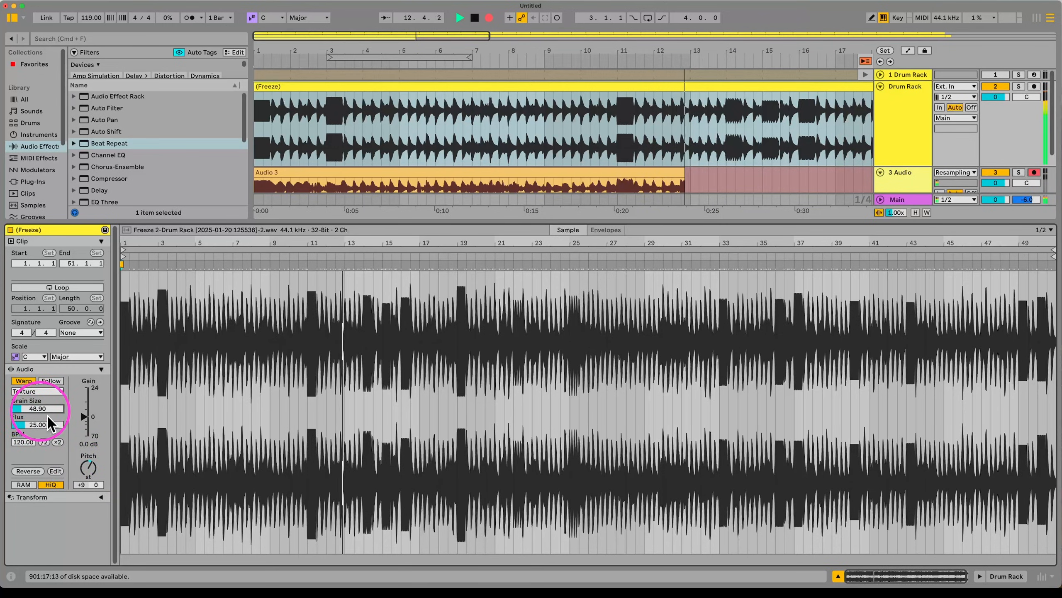
pyautogui.moveTo(88, 468); pyautogui.dragTo(86, 456)
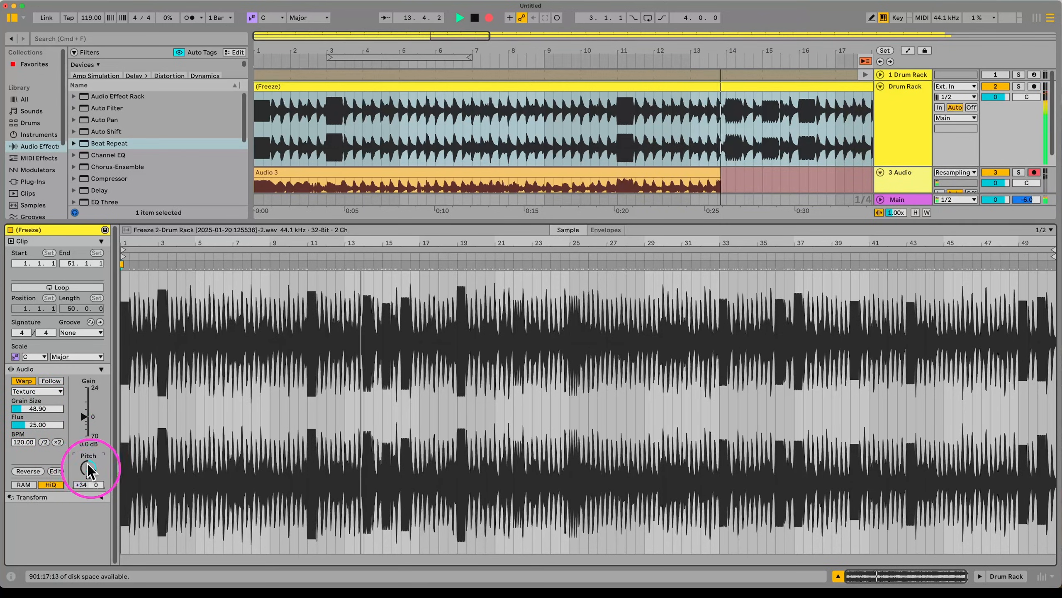
pyautogui.press('space')
# Step: Switch the frozen clip's warping to Beats and set the tempo to 120 BPM
pyautogui.click(431, 172)
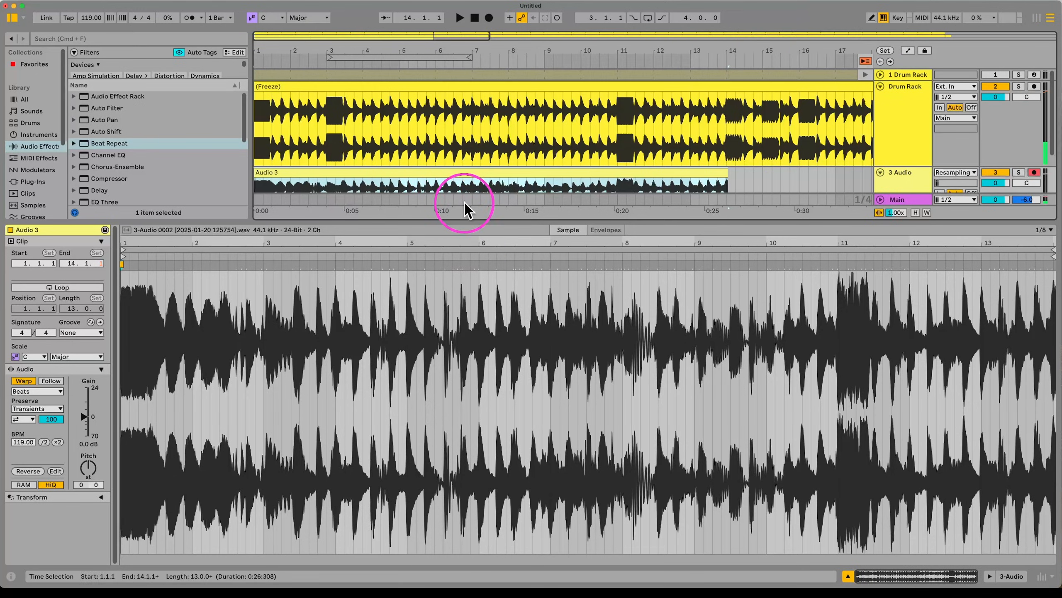
pyautogui.click(405, 108)
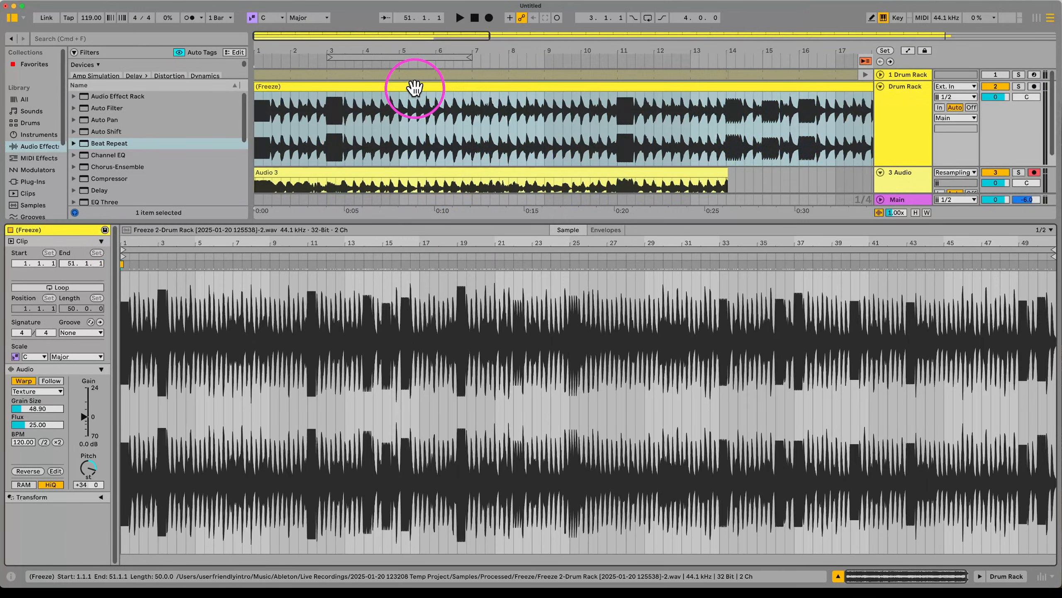
pyautogui.click(41, 389)
pyautogui.click(40, 419)
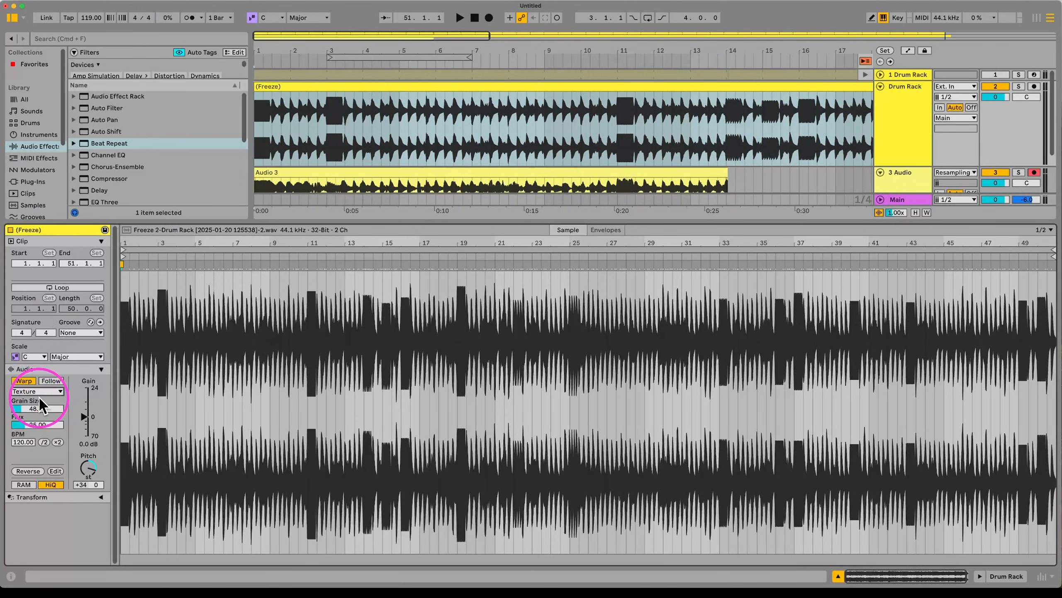
pyautogui.click(45, 389)
pyautogui.click(36, 396)
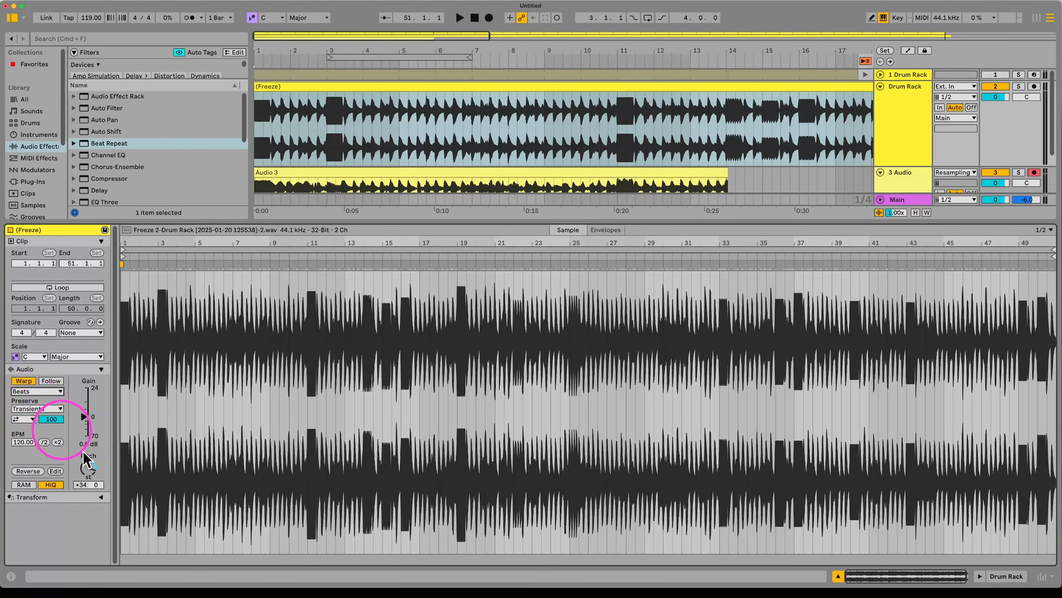
pyautogui.moveTo(92, 18); pyautogui.dragTo(92, 16)
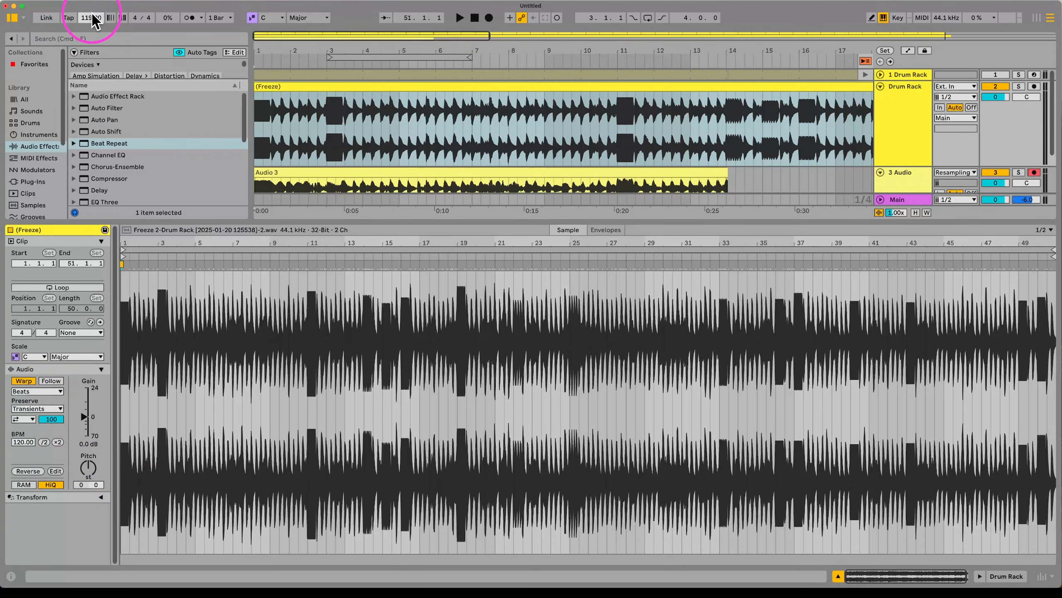
pyautogui.moveTo(449, 220); pyautogui.dragTo(420, 453)
# Step: Fold the Drum Rack track and insert a new MIDI track after 3 Audio
pyautogui.click(491, 172)
pyautogui.click(920, 154)
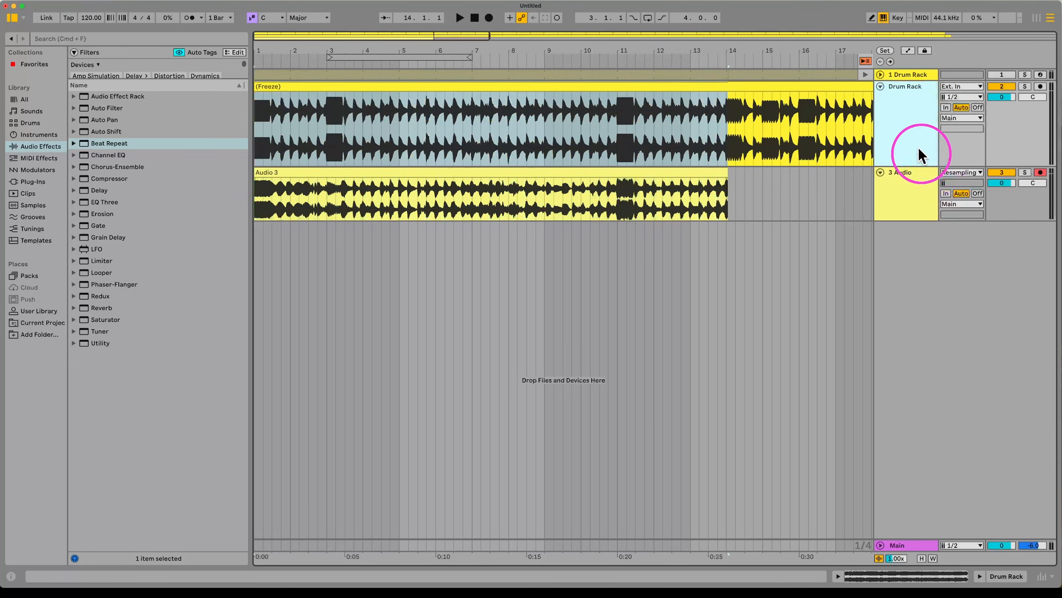
pyautogui.click(881, 87)
pyautogui.click(901, 105)
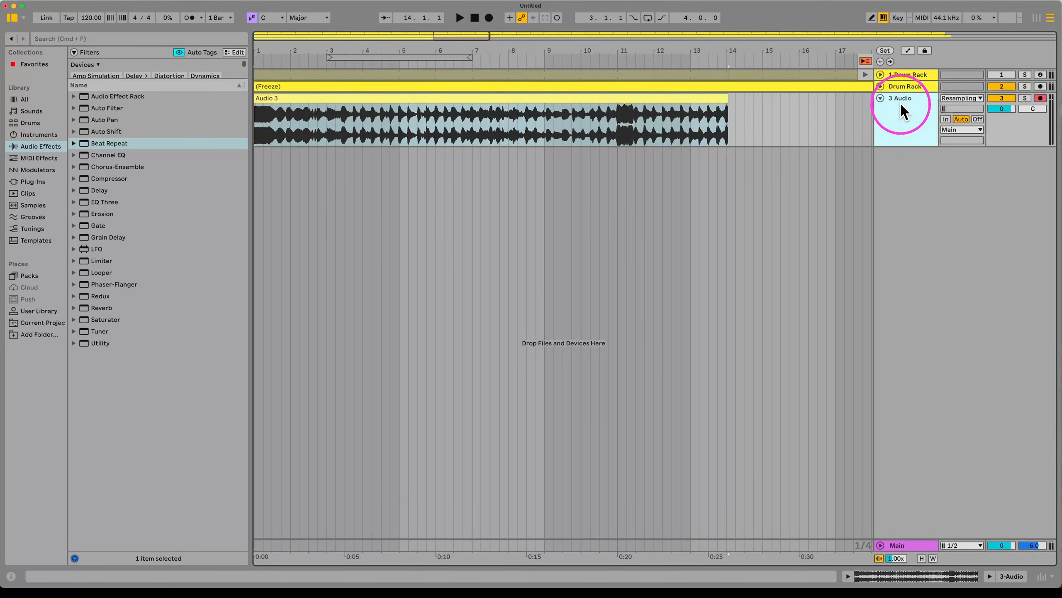
pyautogui.press('super+shift+t')
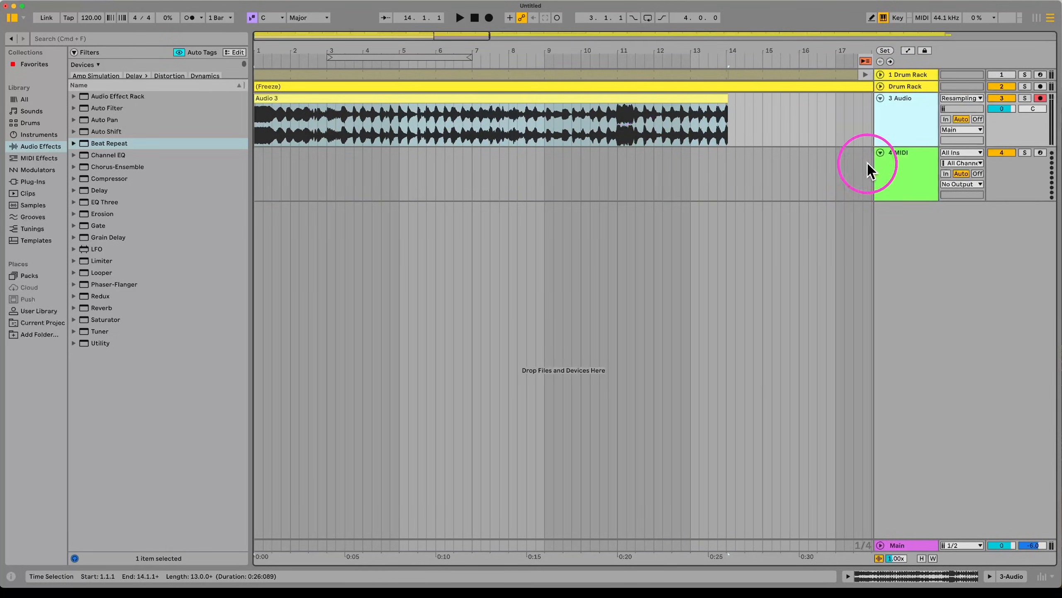
pyautogui.click(904, 178)
# Step: Load Audio 3 into Simpler on track 4, sliced at 80% sensitivity, then show Session View
pyautogui.doubleClick(904, 171)
pyautogui.moveTo(622, 98); pyautogui.dragTo(494, 506)
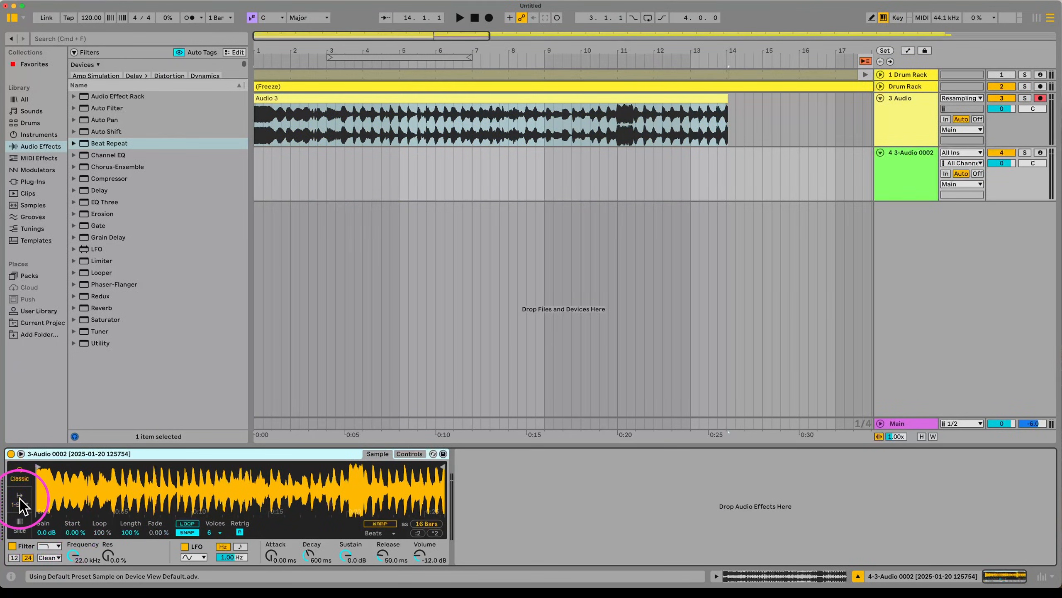
pyautogui.click(19, 525)
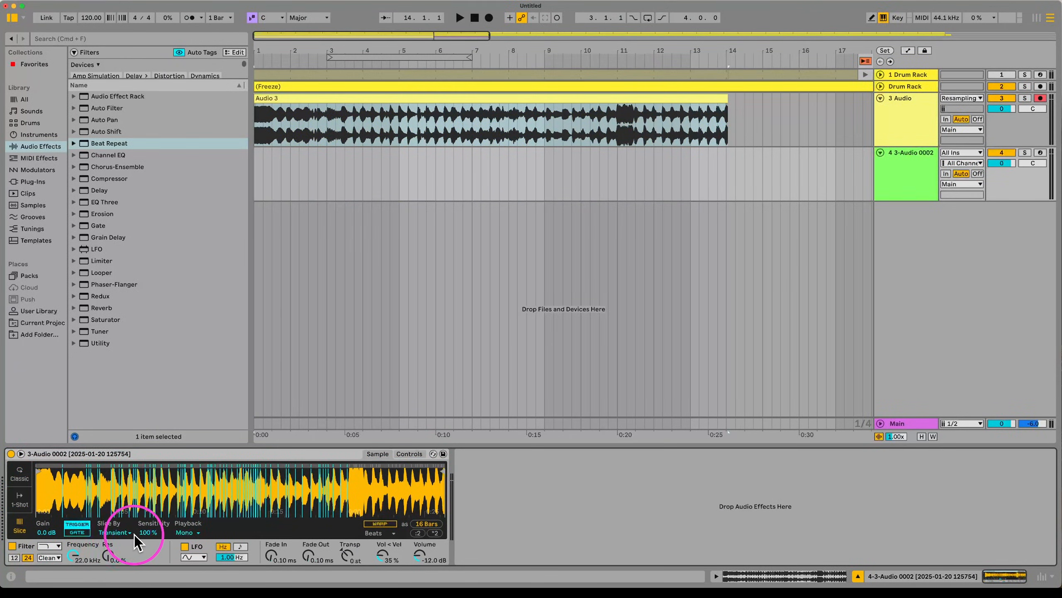
pyautogui.moveTo(147, 532); pyautogui.dragTo(147, 543)
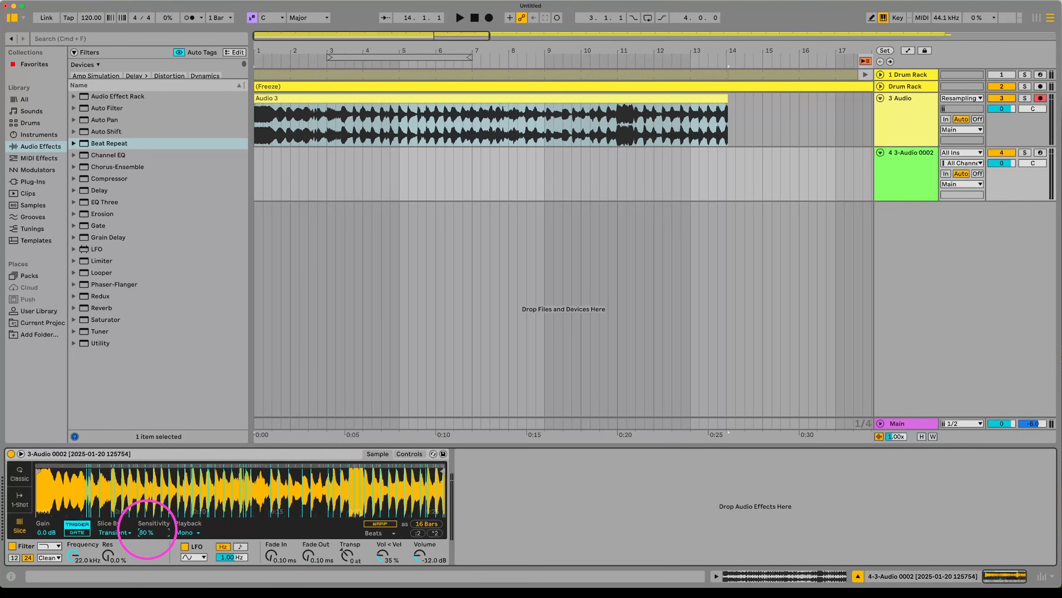
pyautogui.click(333, 168)
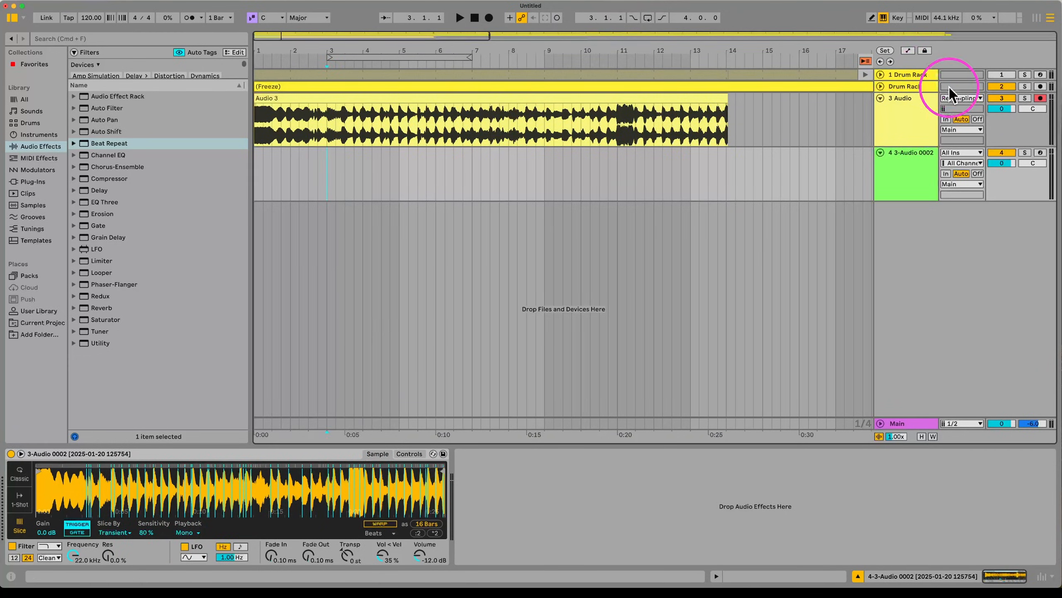
pyautogui.press('Tab')
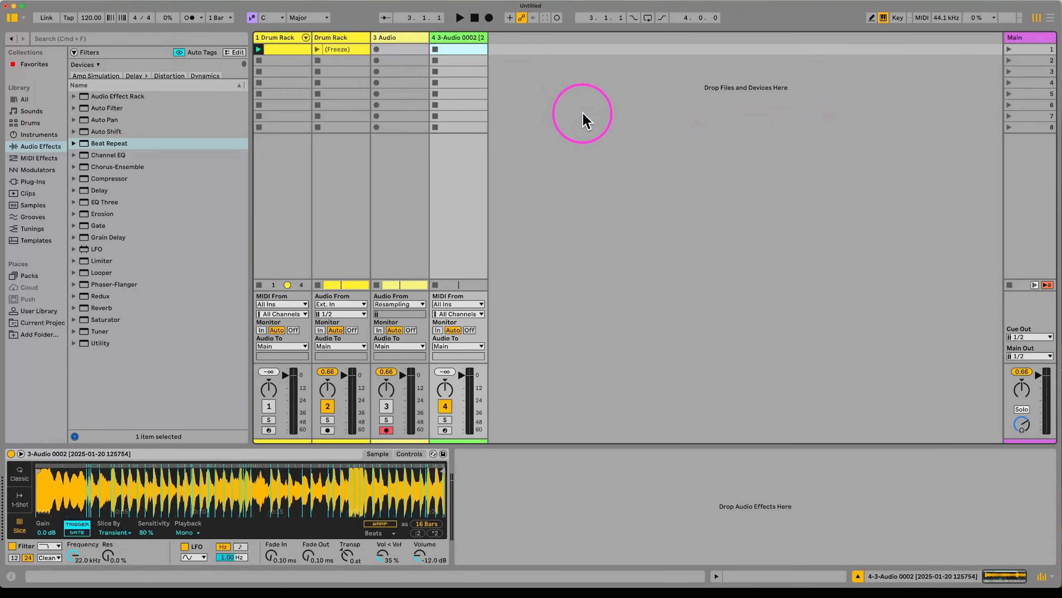
# Step: Create an empty MIDI clip on track 4, launch Scene 1, and reactivate track 1's Drum Rack
pyautogui.doubleClick(445, 48)
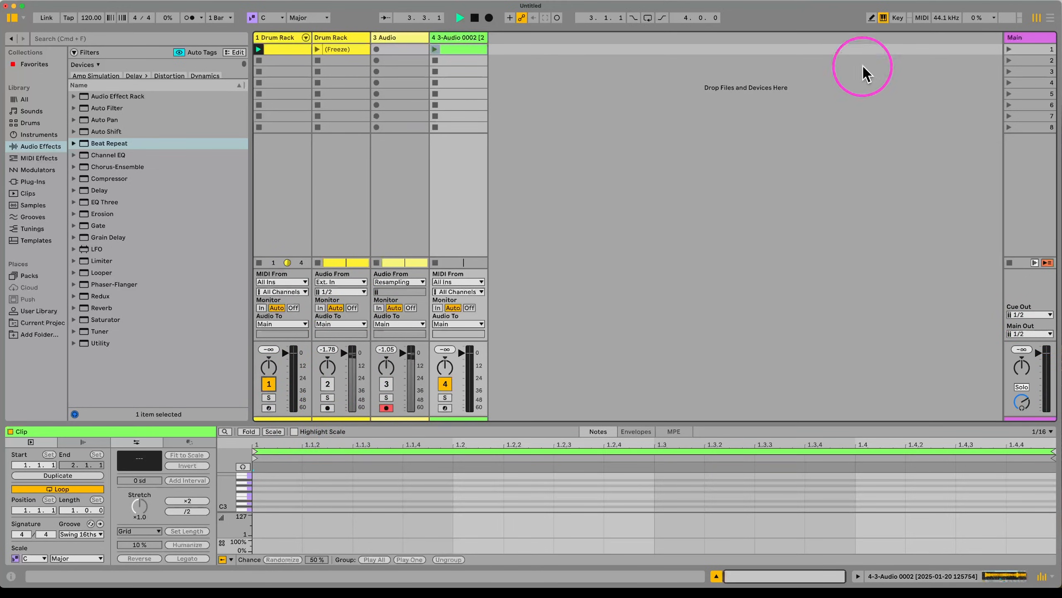
pyautogui.click(1010, 49)
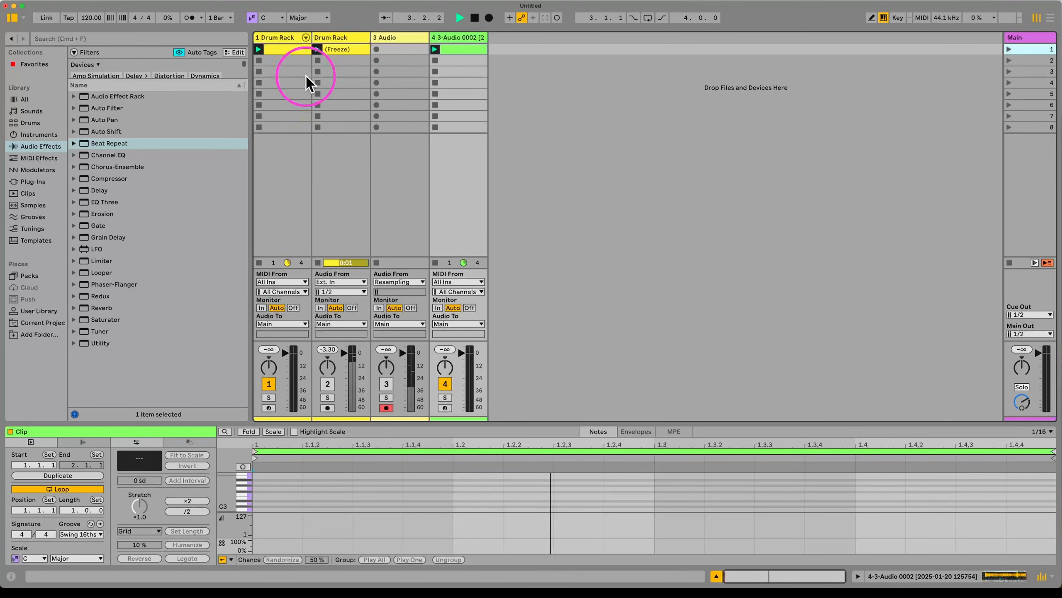
pyautogui.click(292, 43)
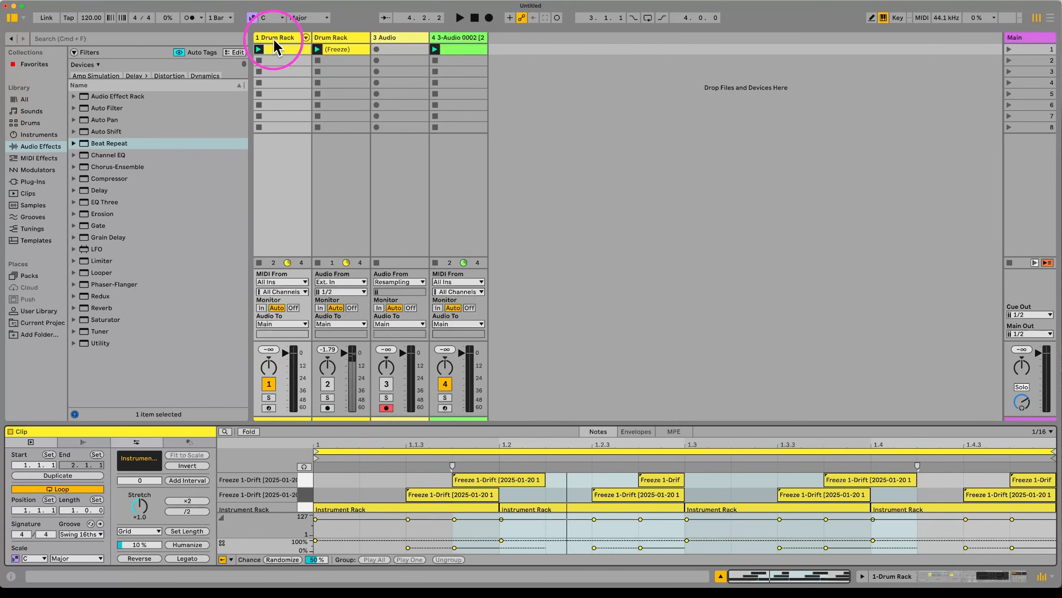
pyautogui.click(273, 38)
pyautogui.click(11, 453)
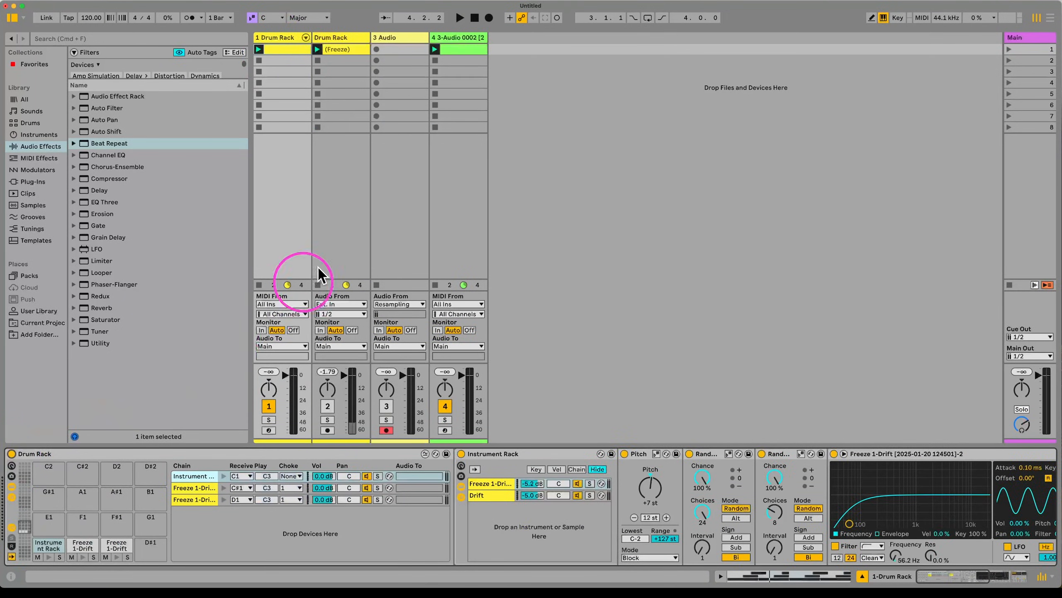
# Step: Open track 4's clip in an enlarged piano roll
pyautogui.click(478, 53)
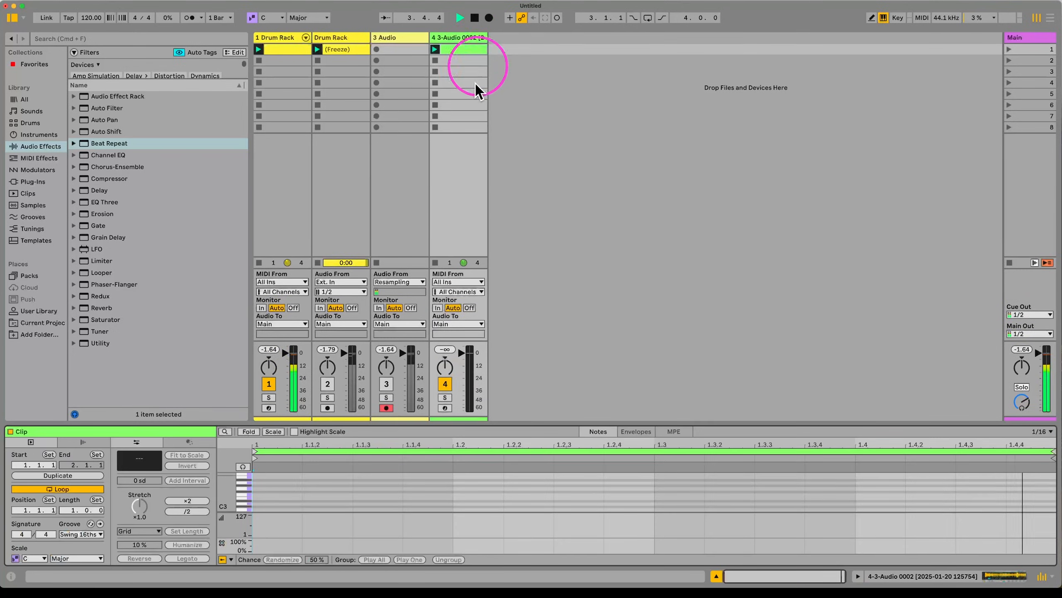
pyautogui.moveTo(439, 435); pyautogui.dragTo(467, 89)
pyautogui.click(212, 353)
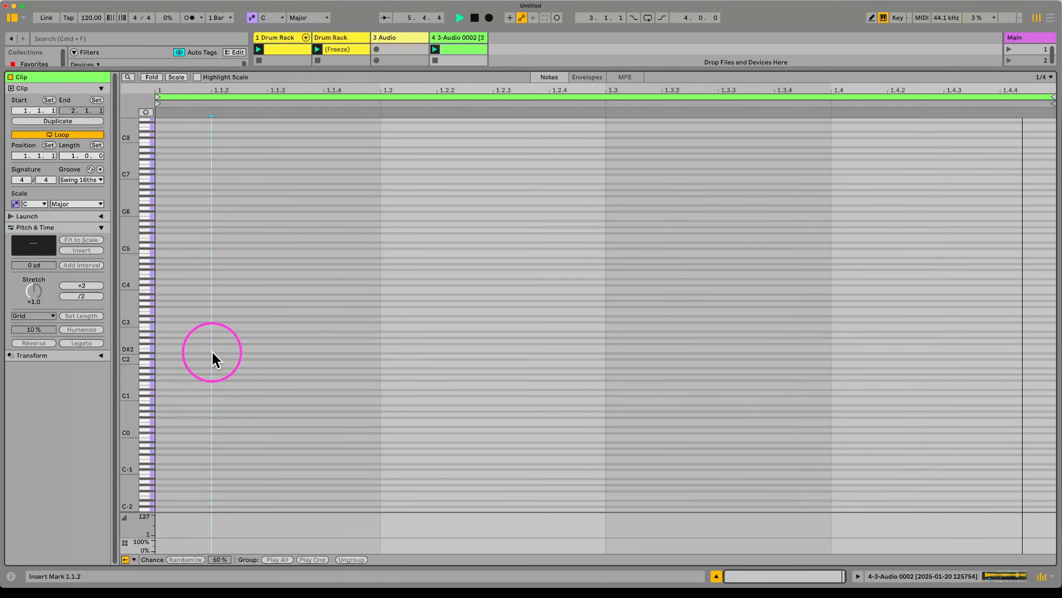
# Step: Draw four notes at different pitches on beats 1–4 of track 4's clip
pyautogui.press('b')
pyautogui.click(209, 328)
pyautogui.click(447, 291)
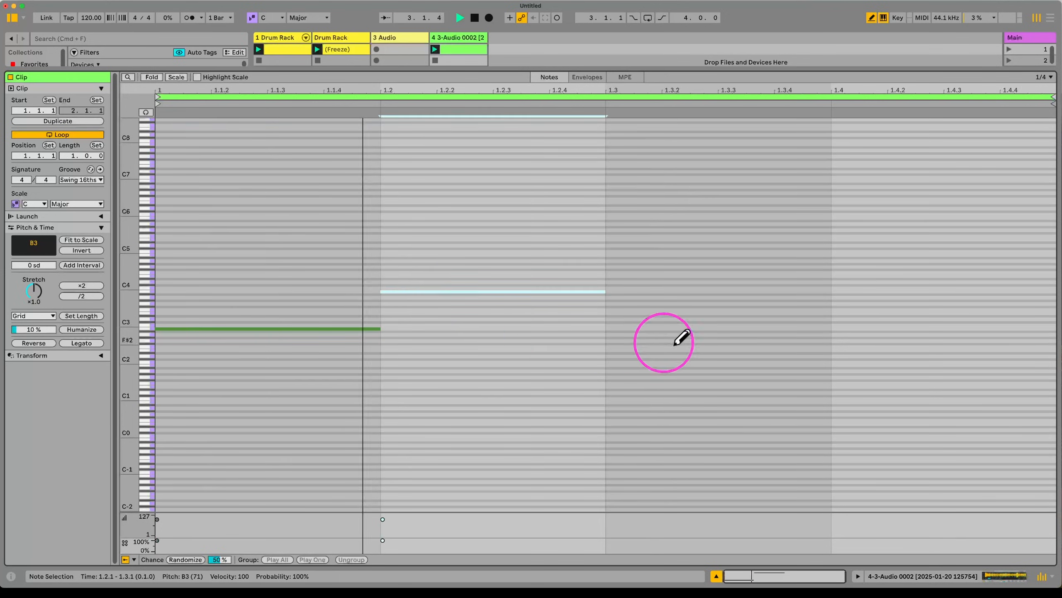
pyautogui.click(696, 353)
pyautogui.click(882, 326)
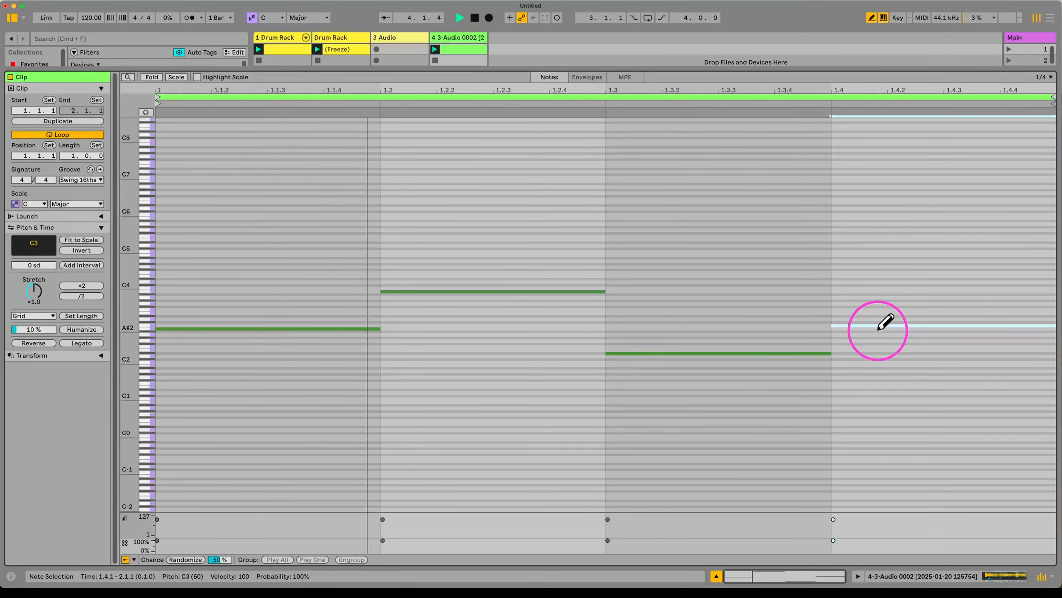
# Step: Inspect track 1's Drum Rack and track 4's Simpler, then reopen track 4's clip
pyautogui.doubleClick(282, 35)
pyautogui.hscroll(10, 908, 475)
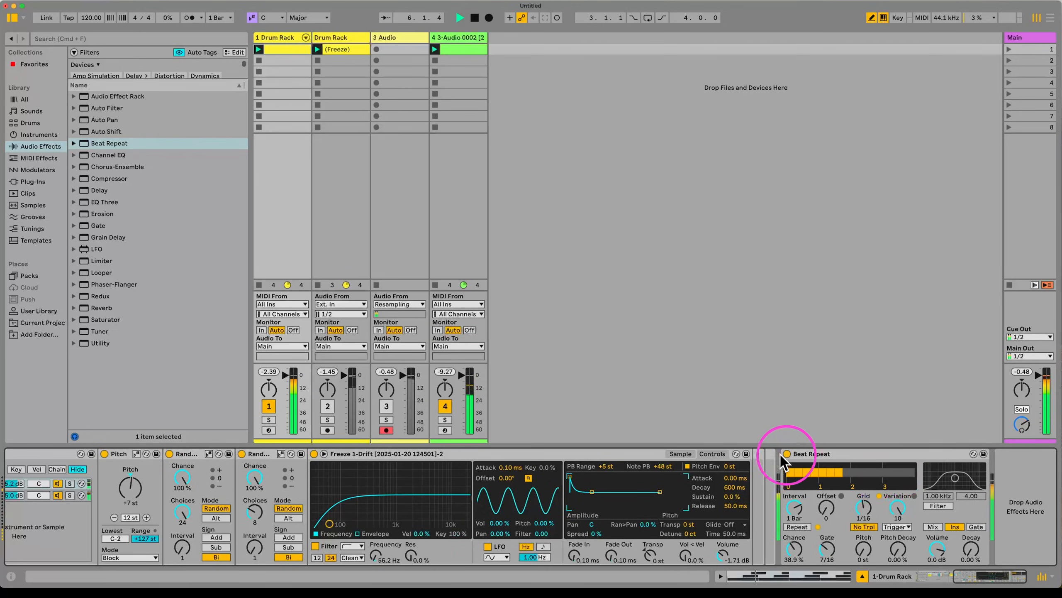
pyautogui.hscroll(-8, 402, 474)
pyautogui.hscroll(-12, 403, 473)
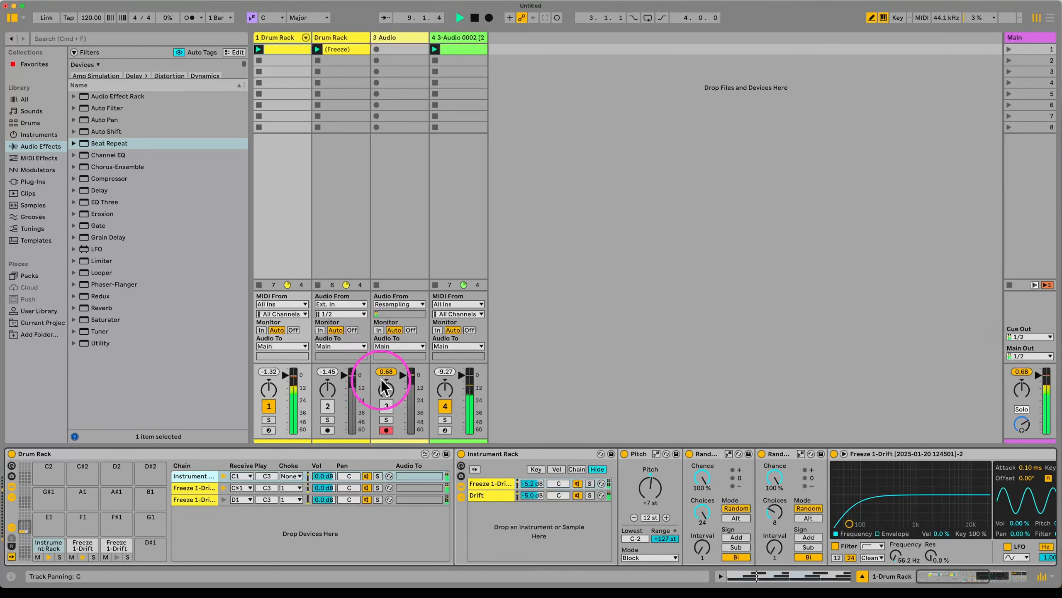
pyautogui.click(457, 37)
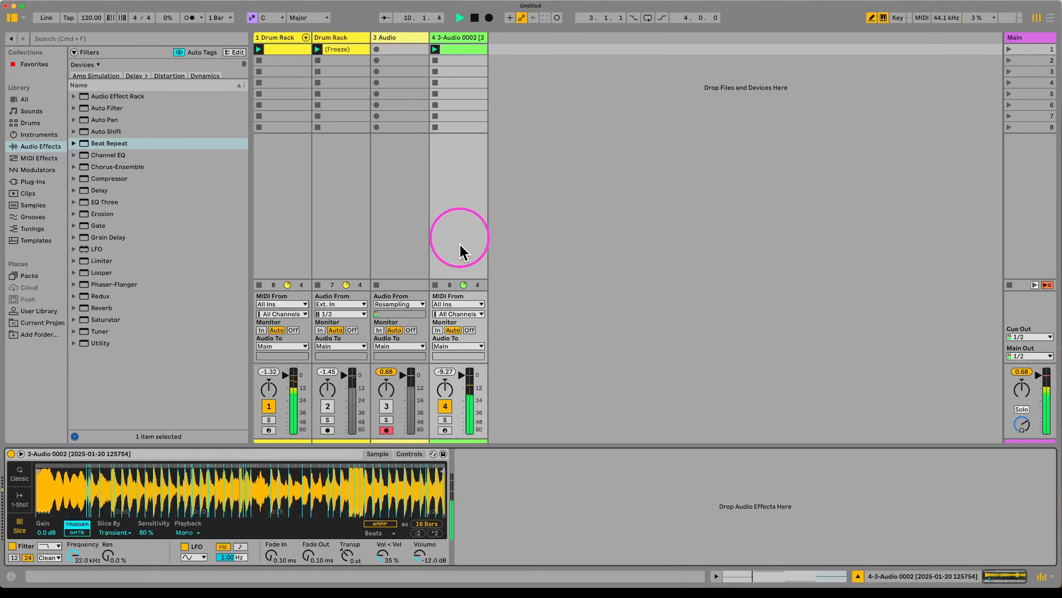
pyautogui.click(288, 39)
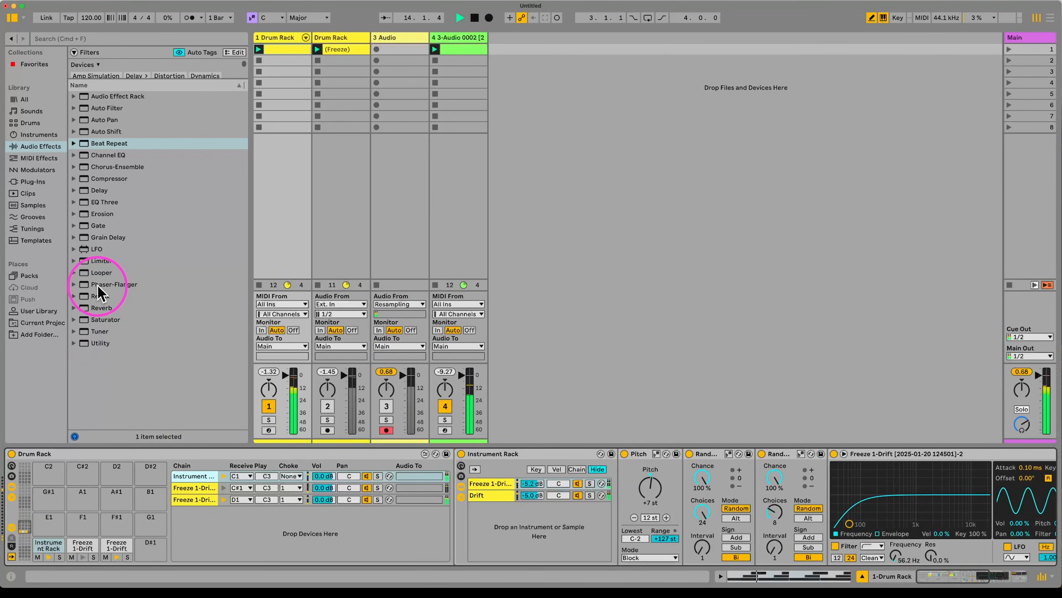
pyautogui.doubleClick(453, 48)
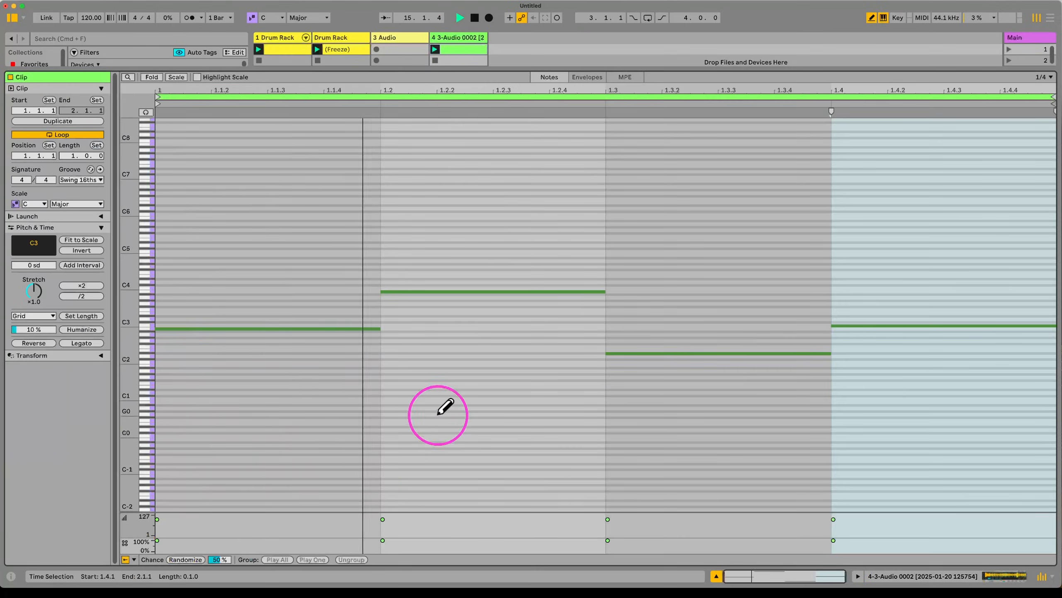
# Step: Select all notes in track 4's clip and transpose them while auditioning
pyautogui.click(446, 379)
pyautogui.press('cmd+q')
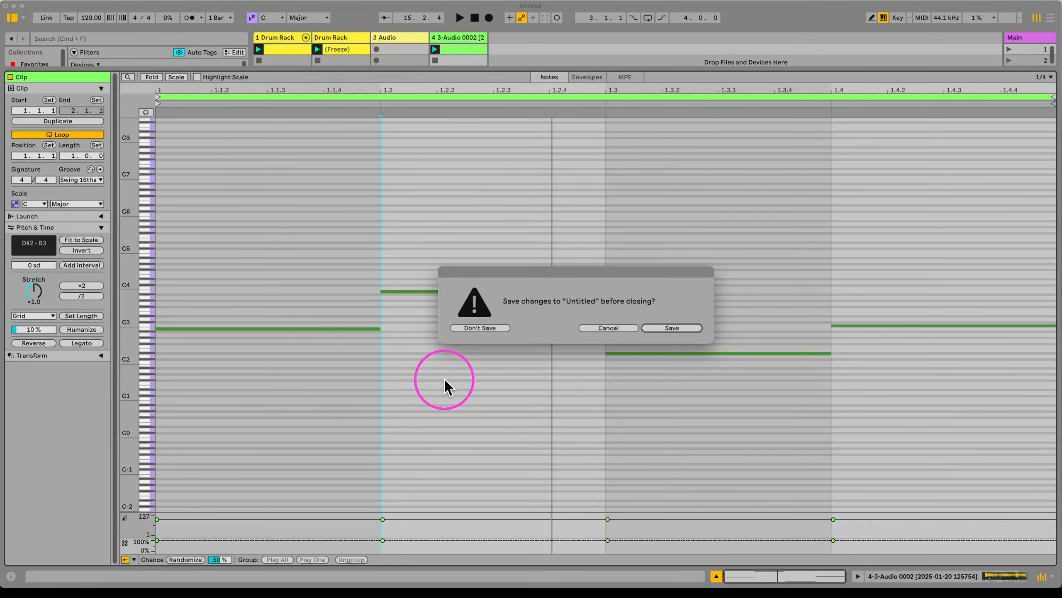
pyautogui.press('Escape')
pyautogui.press('cmd+a')
pyautogui.press('Down')
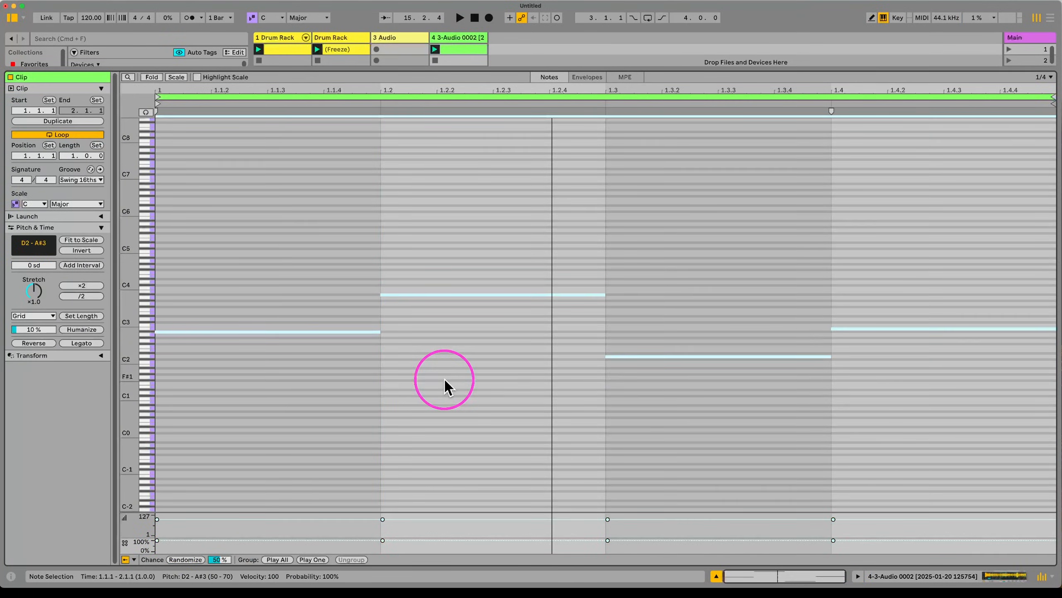
pyautogui.press('space')
pyautogui.press('Down')
pyautogui.press('Down')
pyautogui.press('Down')
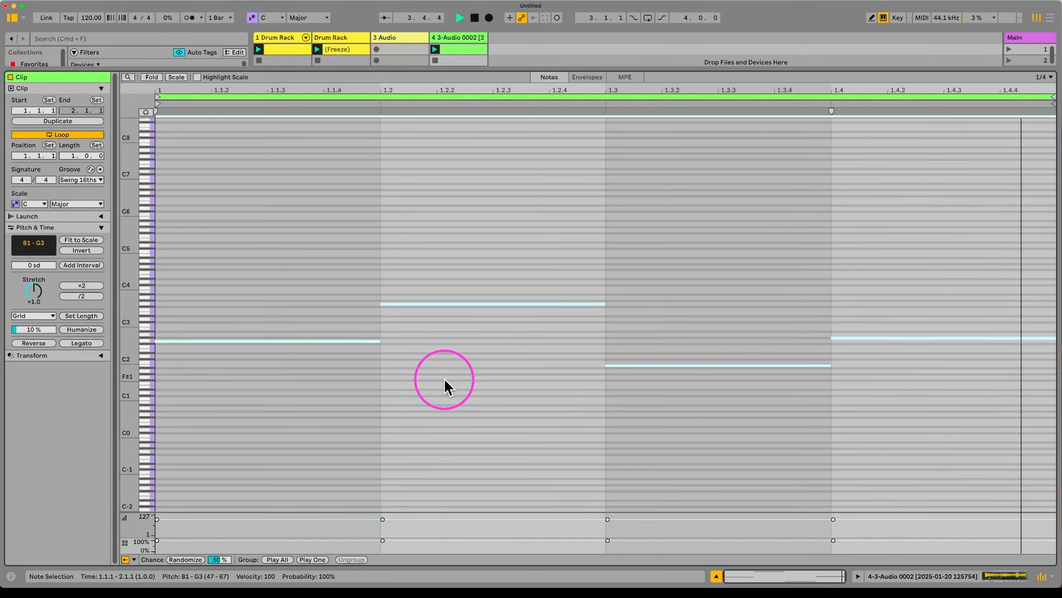
pyautogui.press('Up')
pyautogui.press('Up')
pyautogui.press('Up')
pyautogui.press('Up')
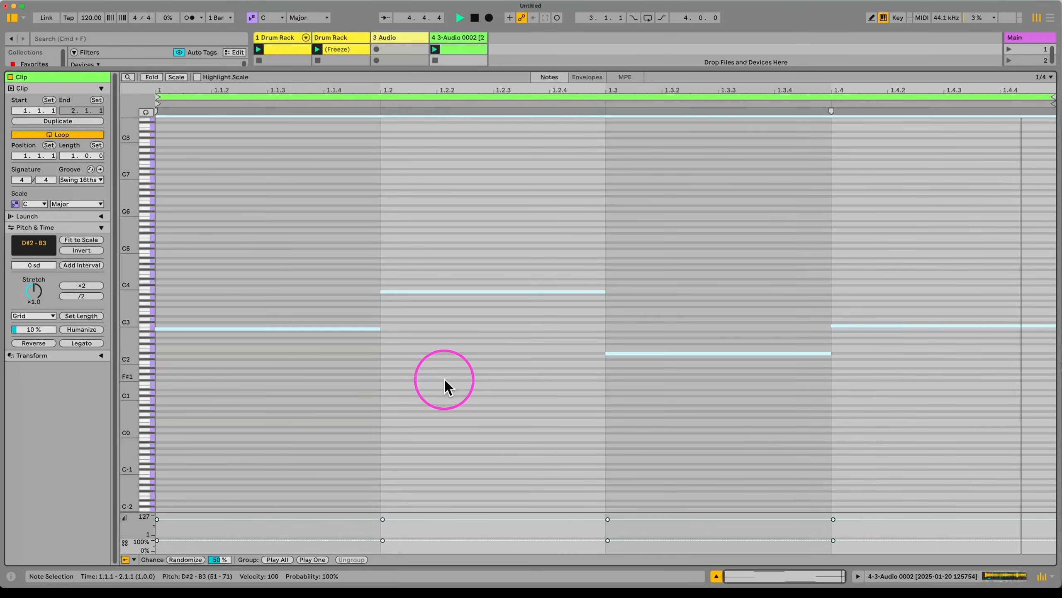
# Step: Make the notes eighth-length on a 1/8 grid, duplicate them, and raise the copies an octave
pyautogui.hotkey('shift', 'Left')
pyautogui.press('cmd+1')
pyautogui.press('cmd+1')
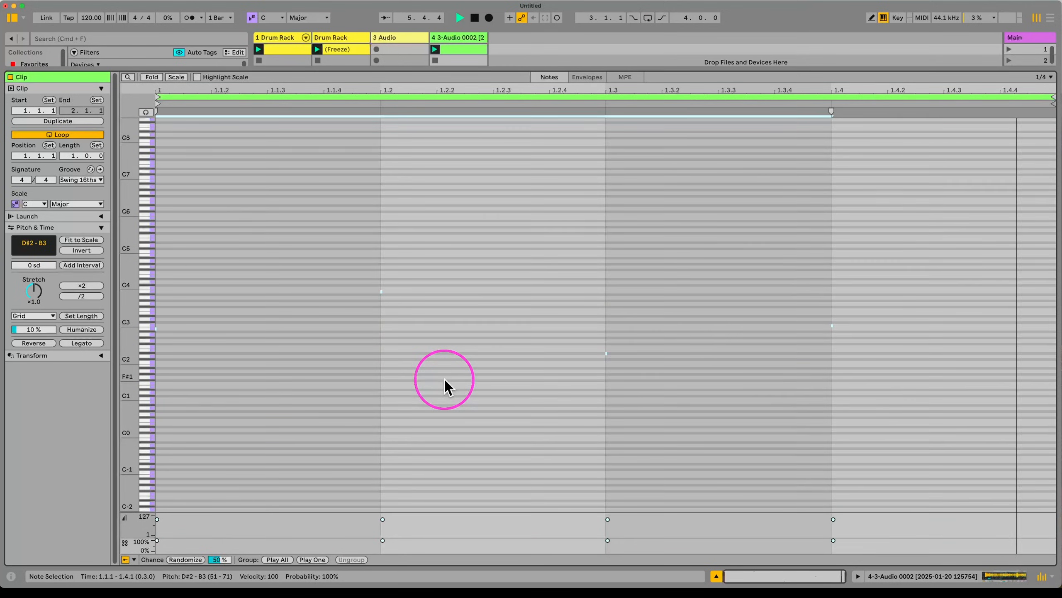
pyautogui.press('cmd+2')
pyautogui.hotkey('shift', 'Right')
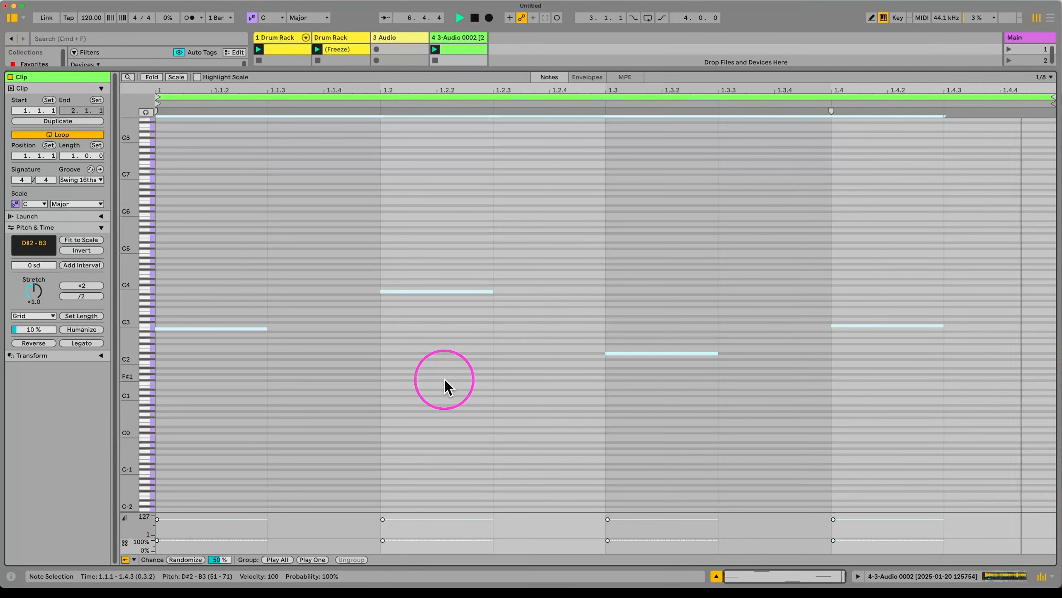
pyautogui.press('cmd+d')
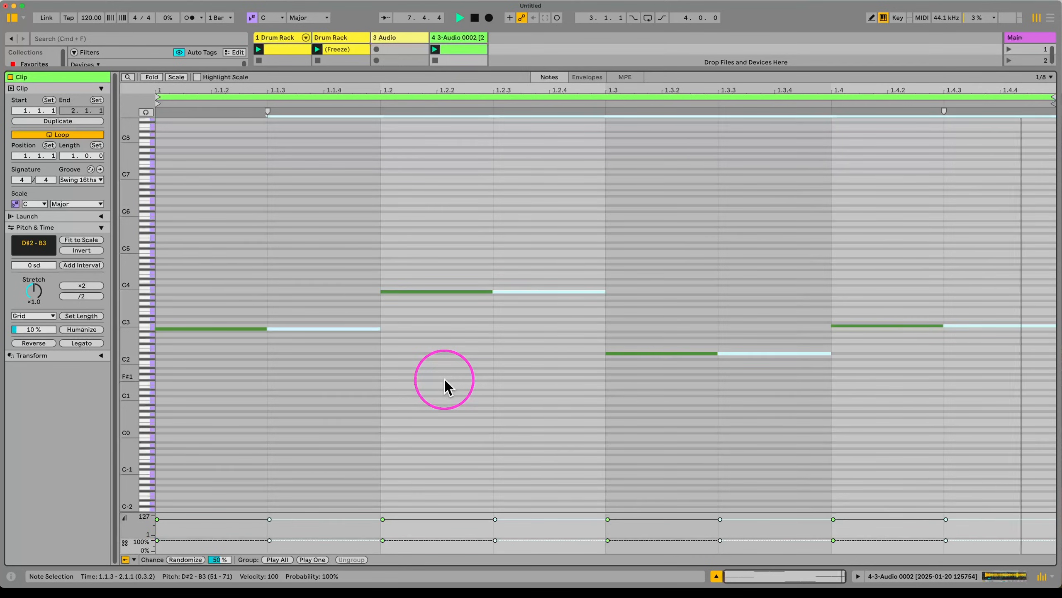
pyautogui.hotkey('shift', 'Up')
pyautogui.hotkey('shift', 'Up')
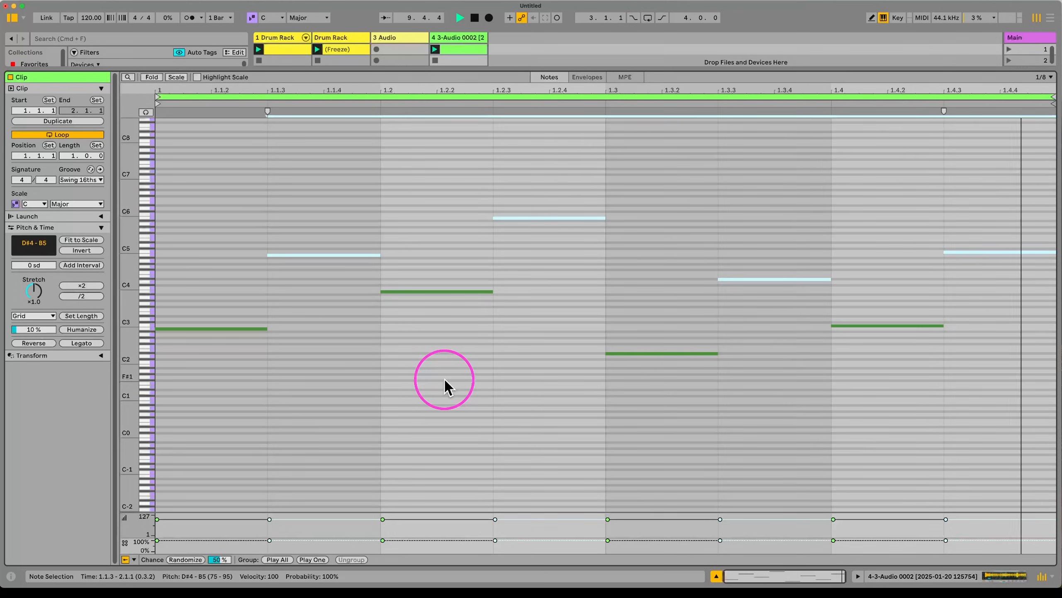
pyautogui.click(346, 39)
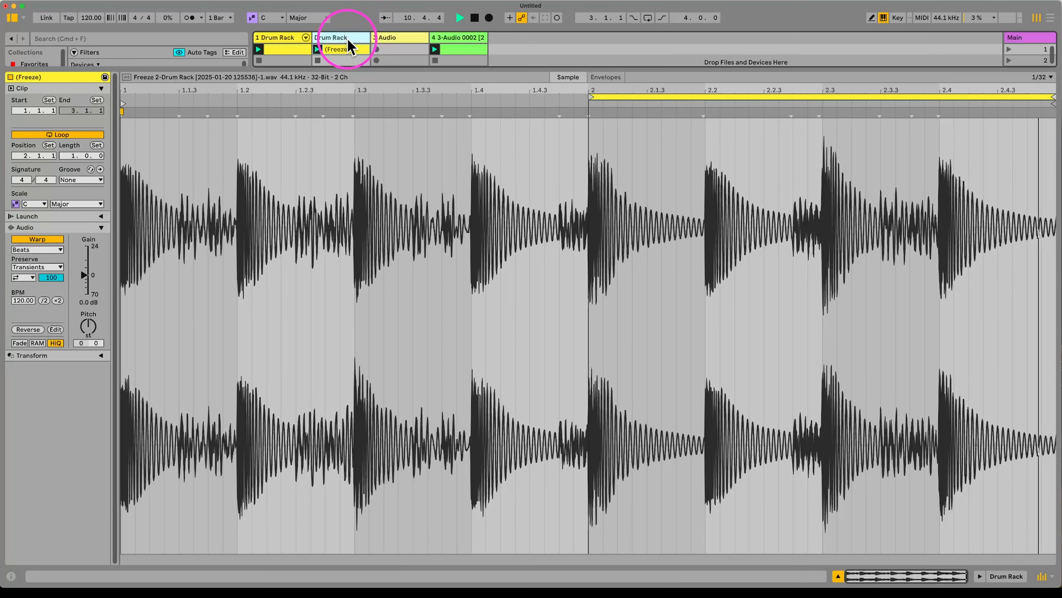
# Step: Move track 4's sliced 3-Audio 0002 Simpler into track 1's Drum Rack as pad D#1
pyautogui.doubleClick(347, 38)
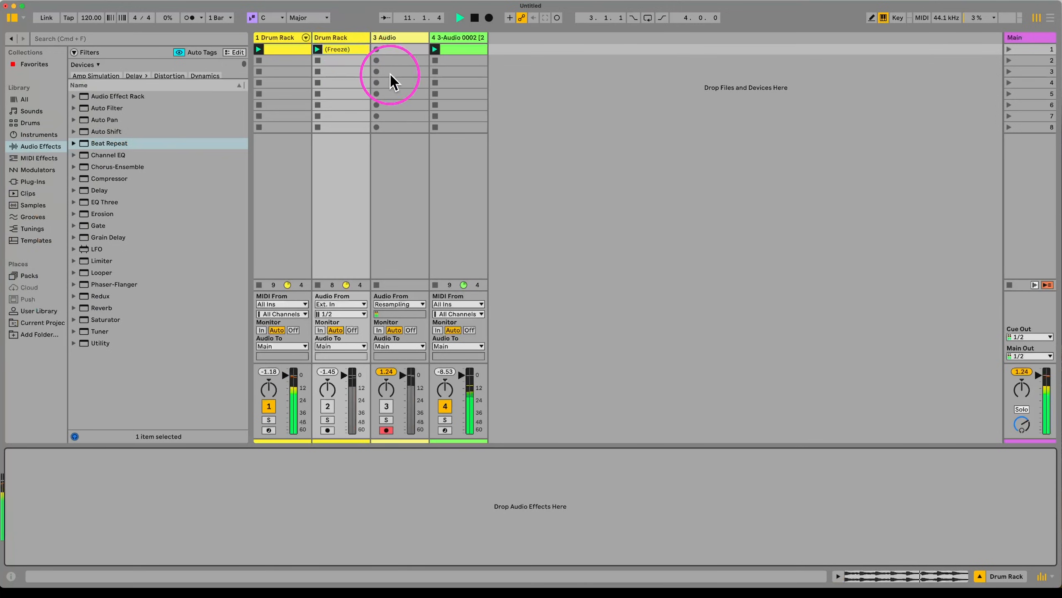
pyautogui.click(290, 56)
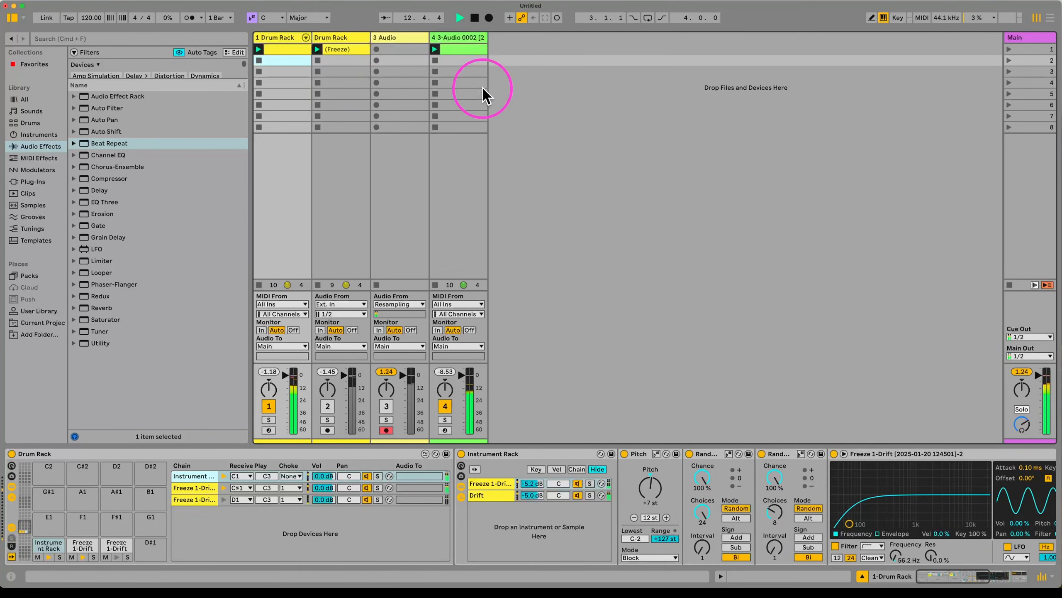
pyautogui.press('space')
pyautogui.click(335, 39)
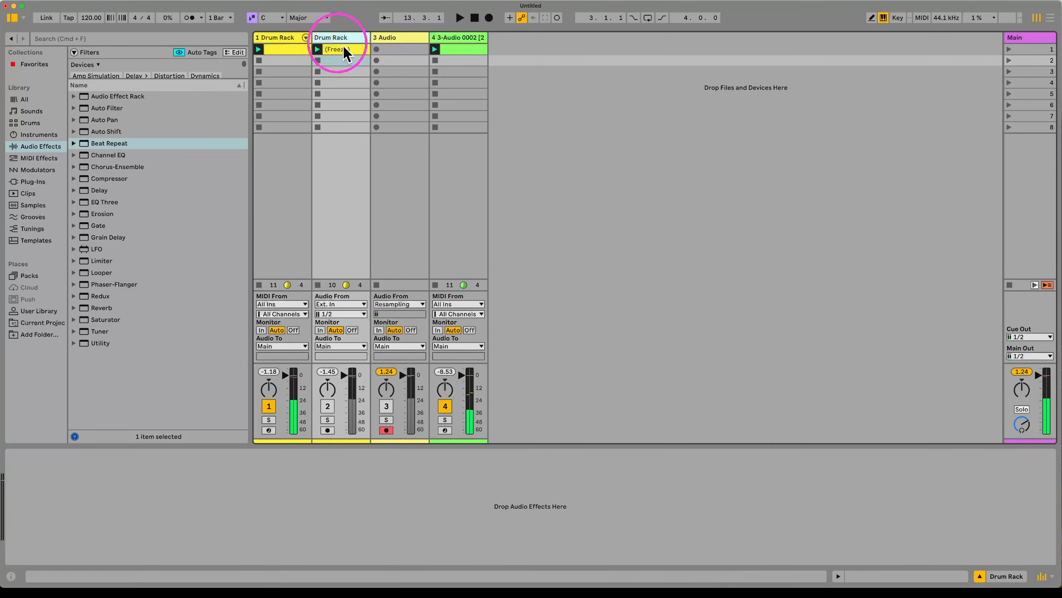
pyautogui.click(466, 37)
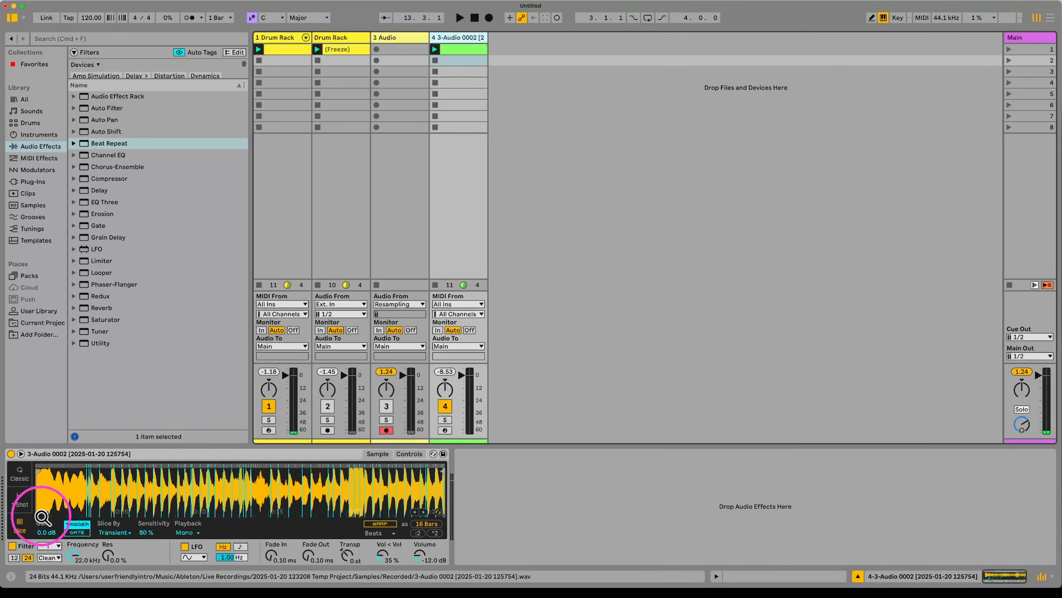
pyautogui.click(91, 462)
pyautogui.moveTo(91, 462); pyautogui.dragTo(155, 556)
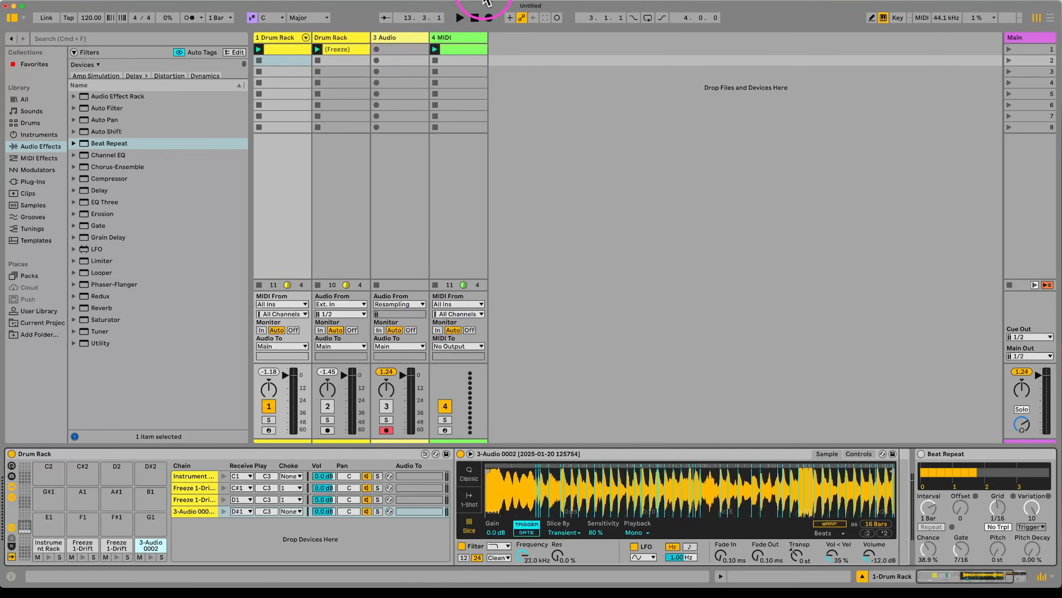
# Step: Add 3-Audio 0002 hits at 1.1.2, 1.3.4 and 1.4.3 in track 1's drum clip
pyautogui.click(463, 48)
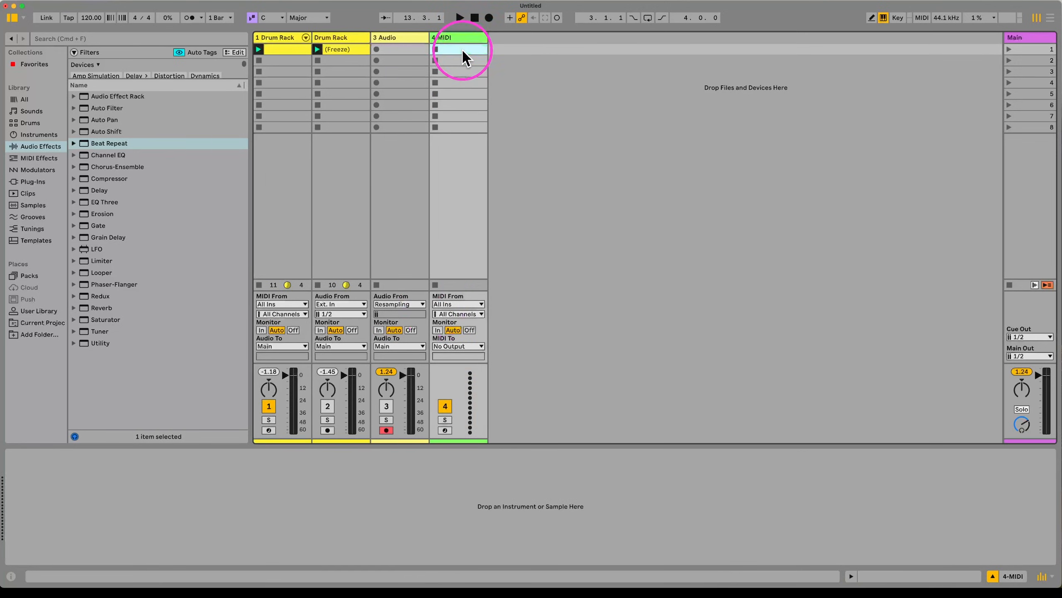
pyautogui.click(279, 50)
pyautogui.click(300, 116)
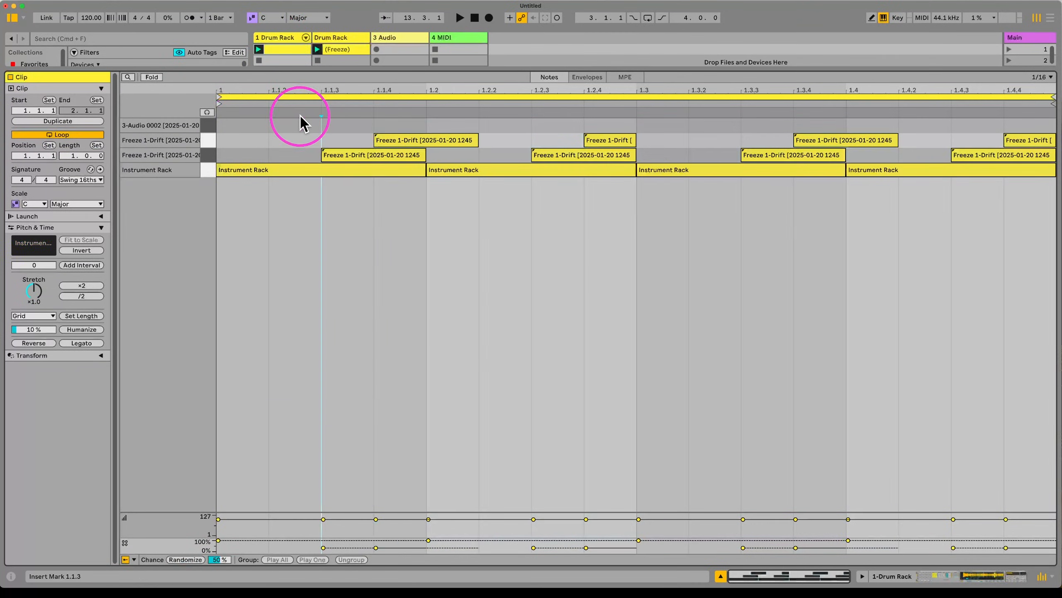
pyautogui.doubleClick(305, 124)
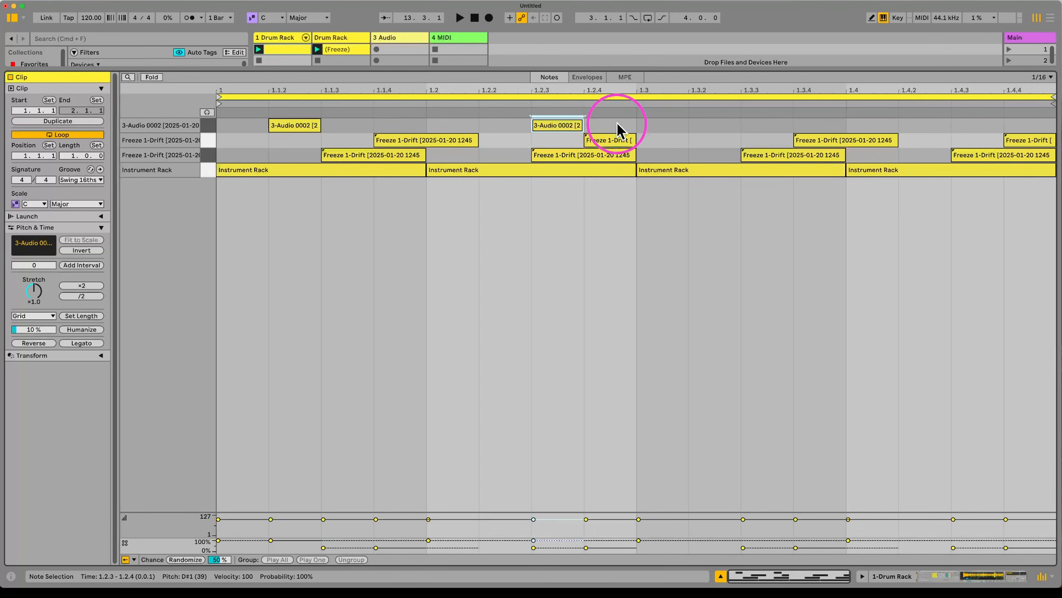
pyautogui.doubleClick(798, 124)
pyautogui.doubleClick(981, 125)
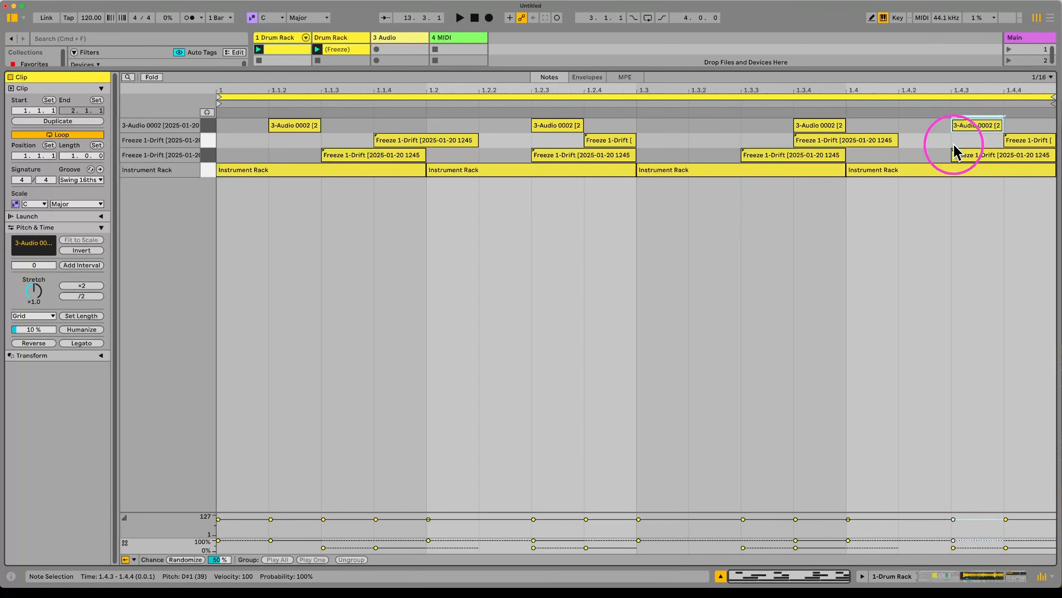
pyautogui.press('space')
# Step: Lengthen the selected 3-Audio 0002 hits by one sixteenth step and close the clip editor
pyautogui.click(299, 125)
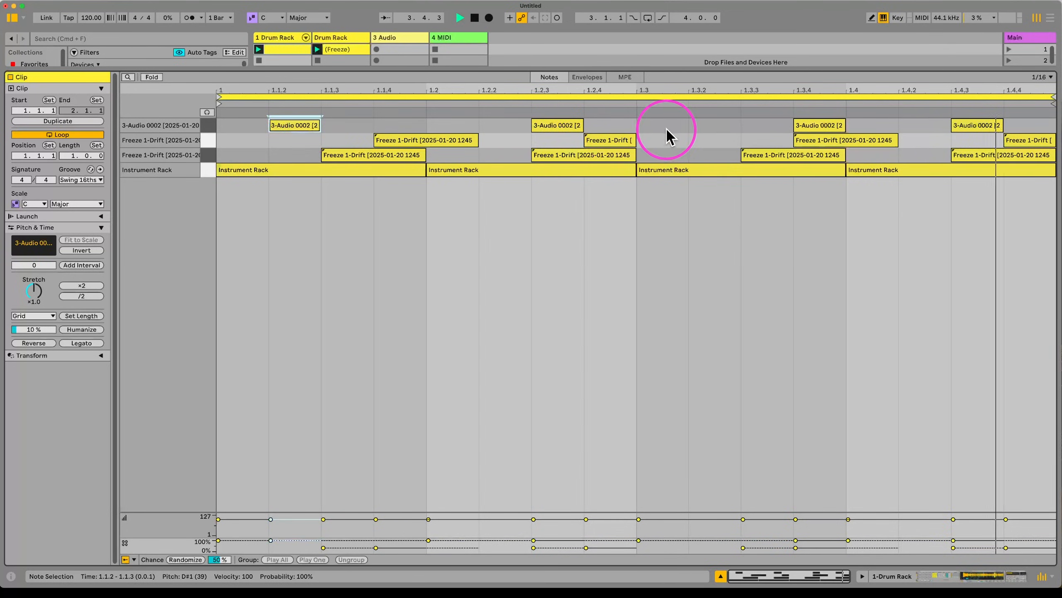
pyautogui.keyDown('shift'); pyautogui.click(561, 123); pyautogui.keyUp('shift')
pyautogui.keyDown('shift'); pyautogui.click(996, 123); pyautogui.keyUp('shift')
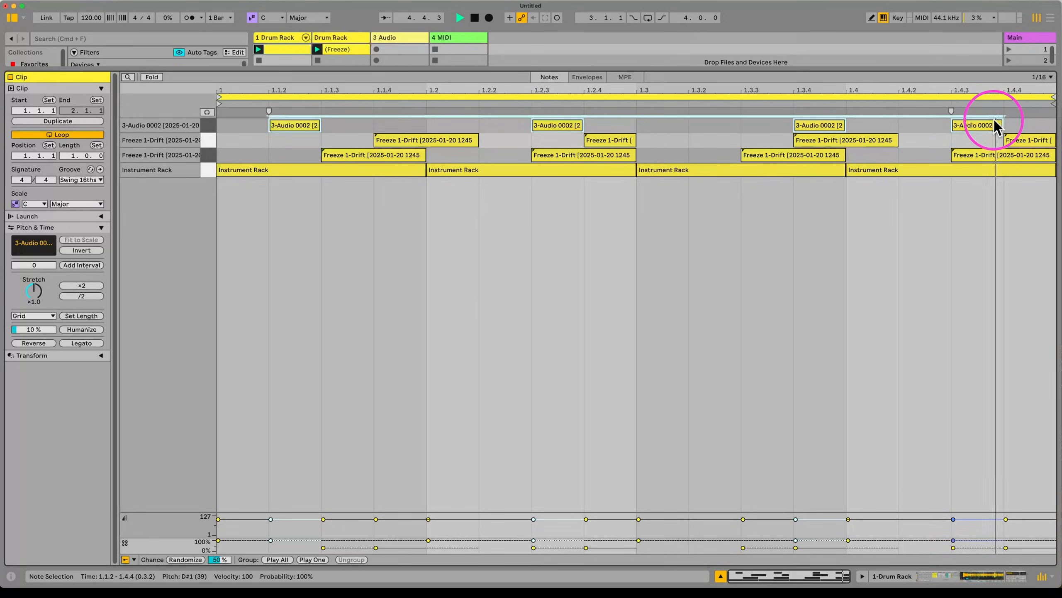
pyautogui.hotkey('shift', 'Right')
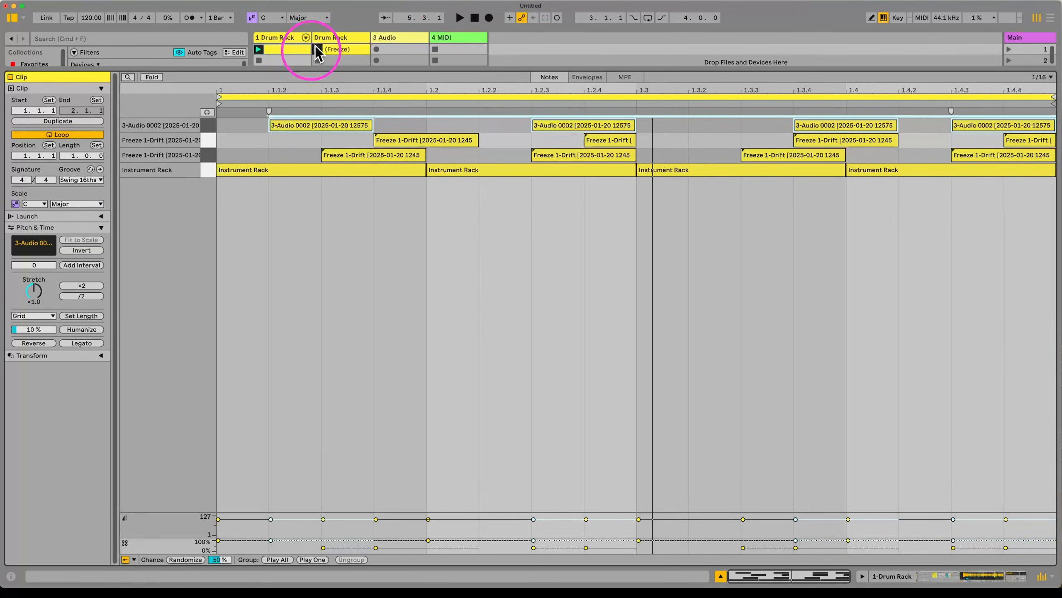
pyautogui.click(284, 37)
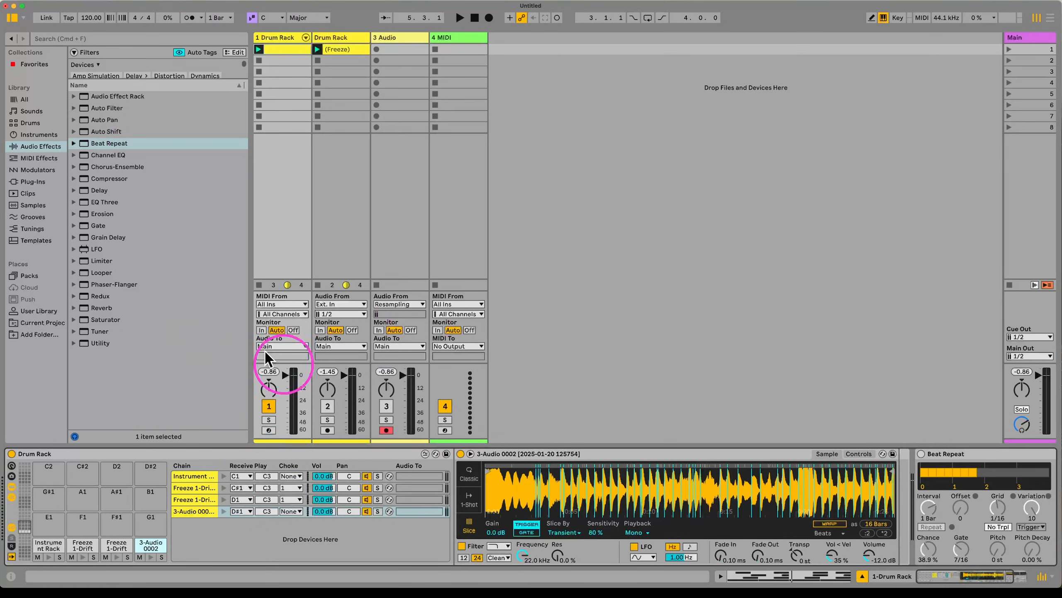
# Step: Open the drum clip in the full editor with Fold off, then return to the device chain
pyautogui.click(276, 45)
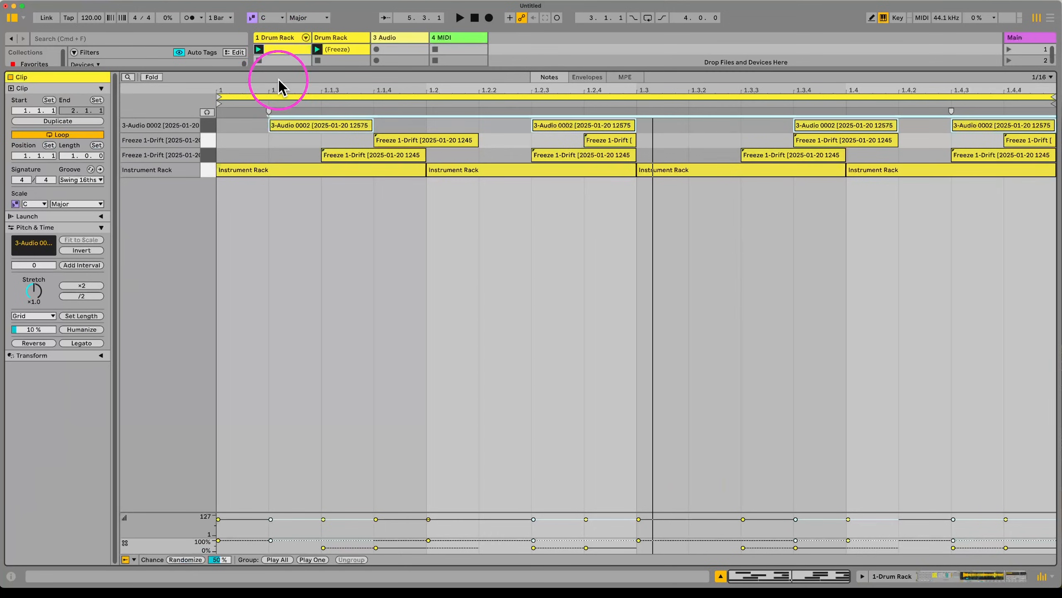
pyautogui.click(152, 77)
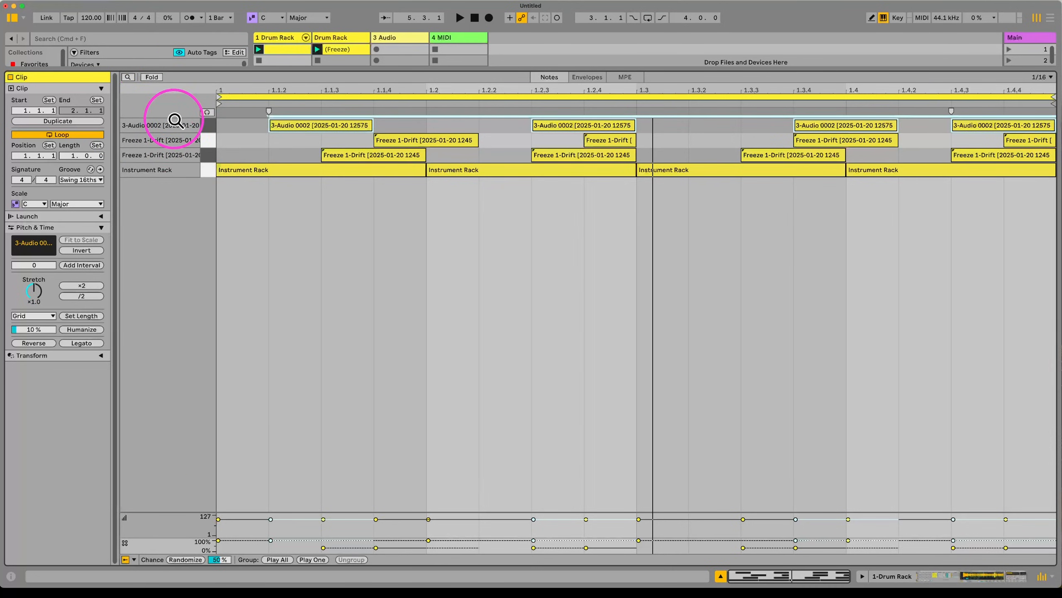
pyautogui.doubleClick(290, 34)
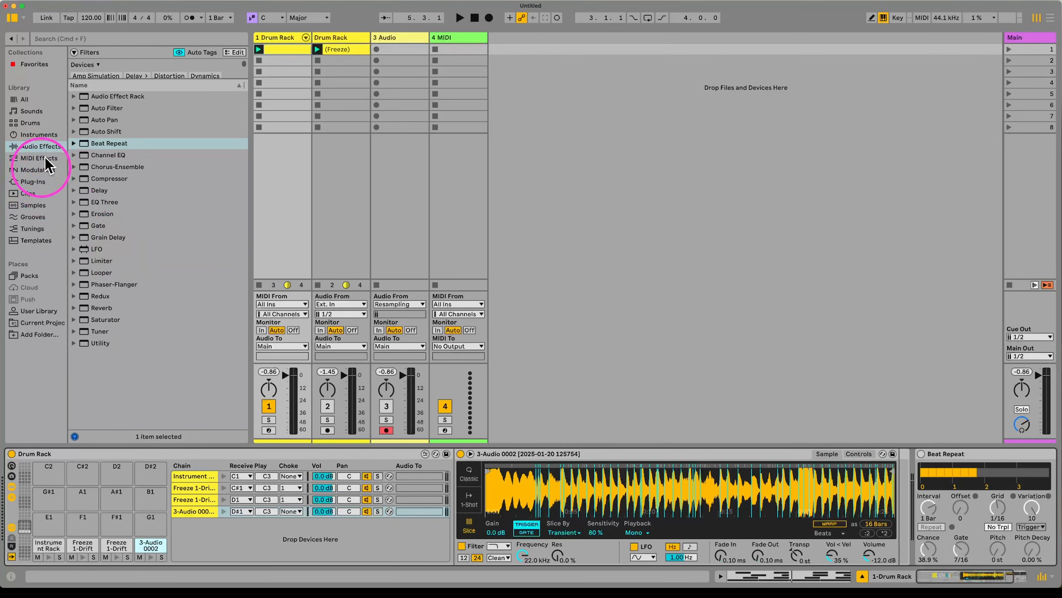
# Step: Browse the Drums, Instruments, Audio Effects and MIDI Effects categories, ending on Modulators
pyautogui.click(40, 122)
pyautogui.click(40, 135)
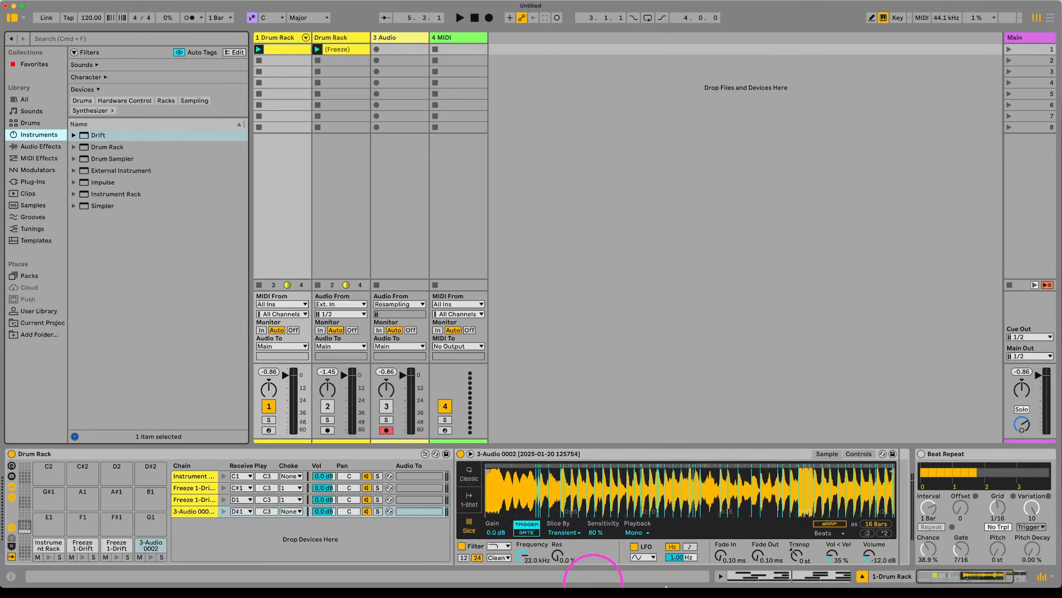
pyautogui.click(40, 146)
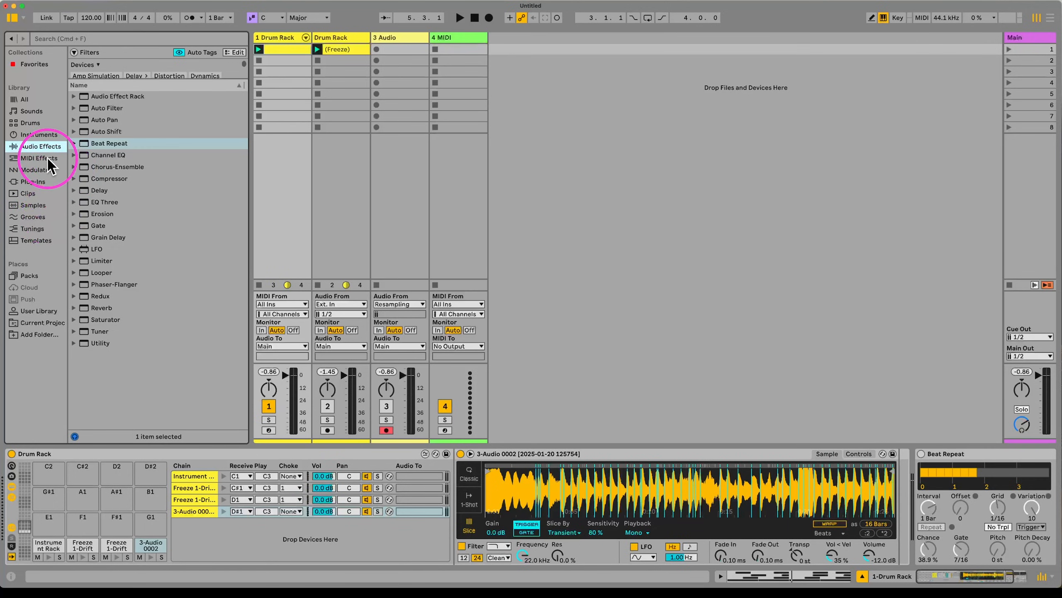
pyautogui.click(47, 158)
pyautogui.click(41, 170)
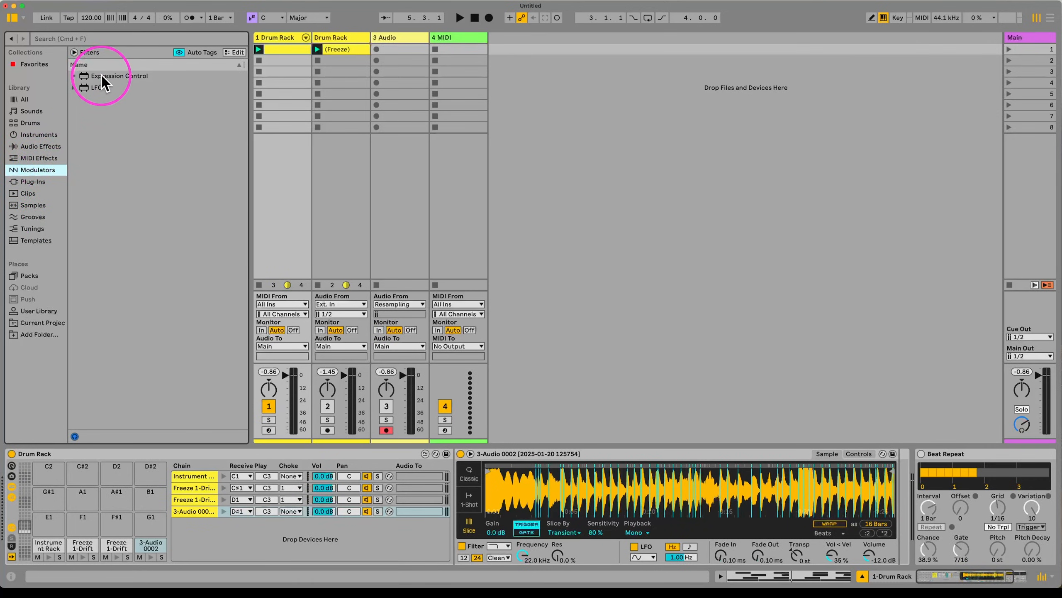
# Step: Add Expression Control before the pad's Simpler, switch Simpler to Classic, and choose Random as source
pyautogui.moveTo(102, 76); pyautogui.dragTo(465, 484)
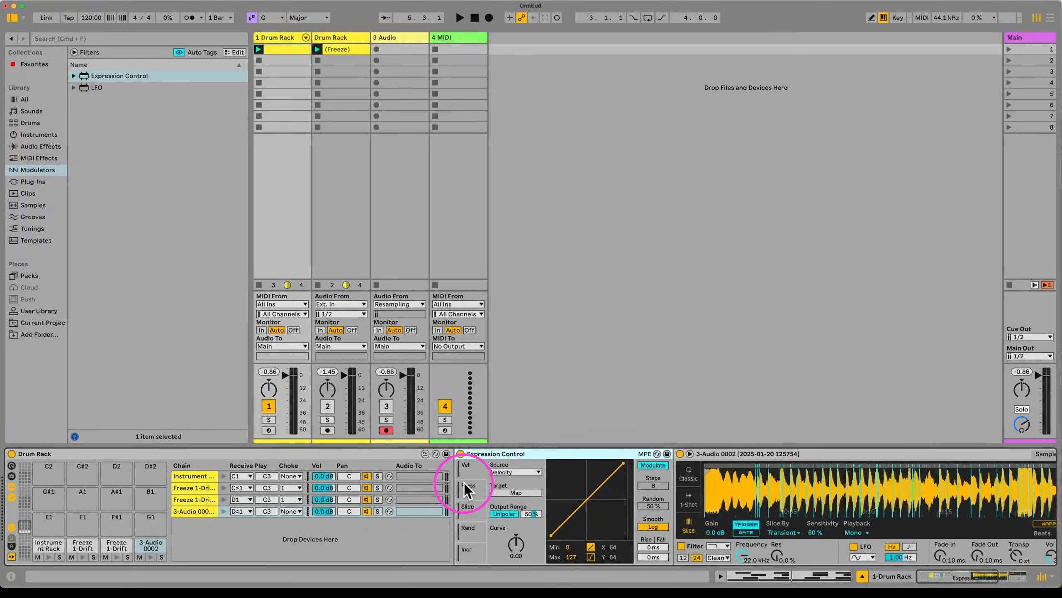
pyautogui.click(688, 474)
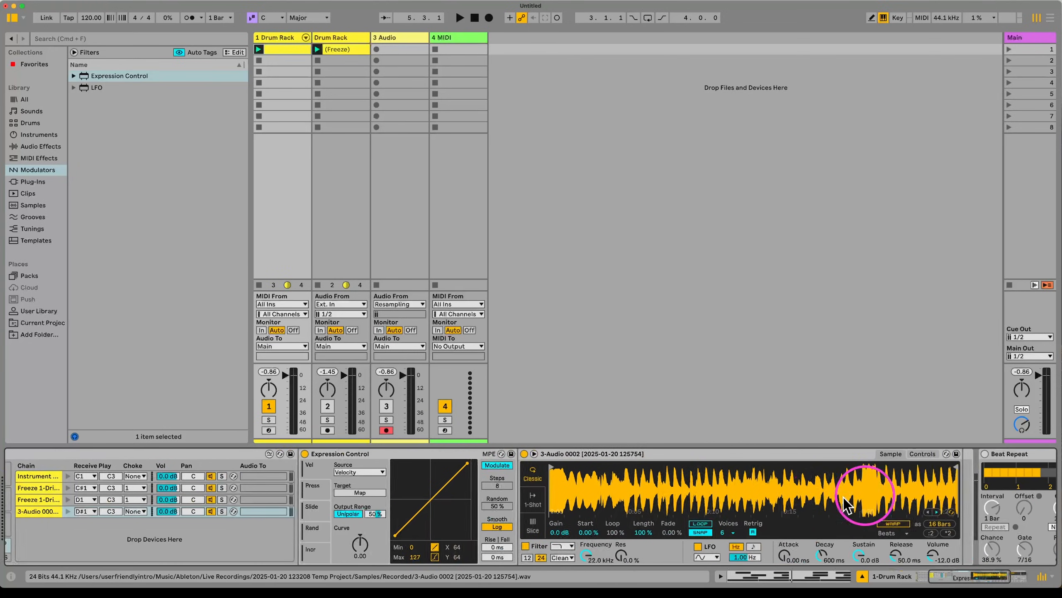
pyautogui.hscroll(5, 844, 497)
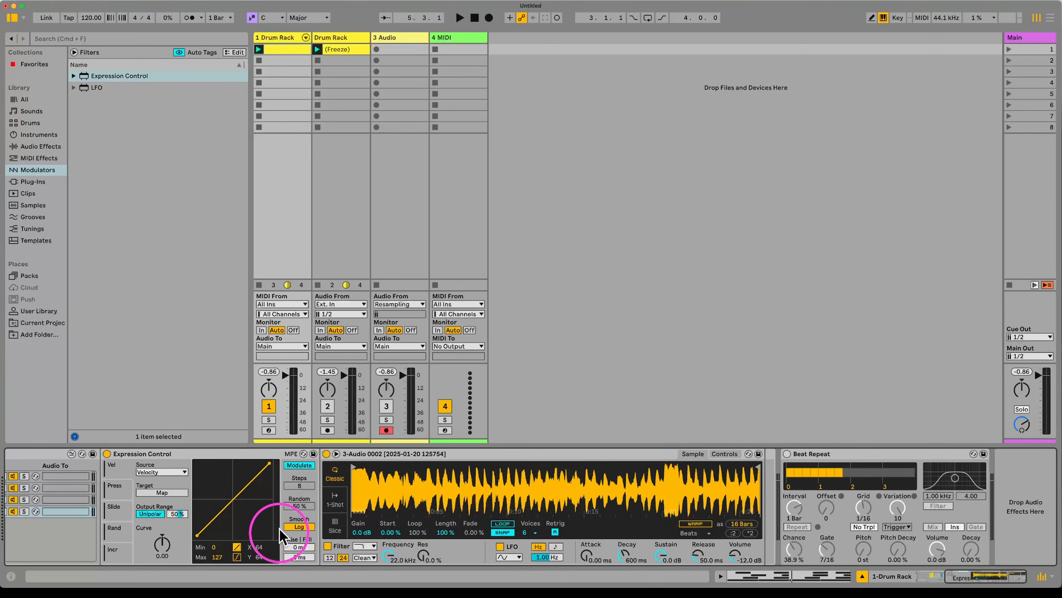
pyautogui.click(161, 472)
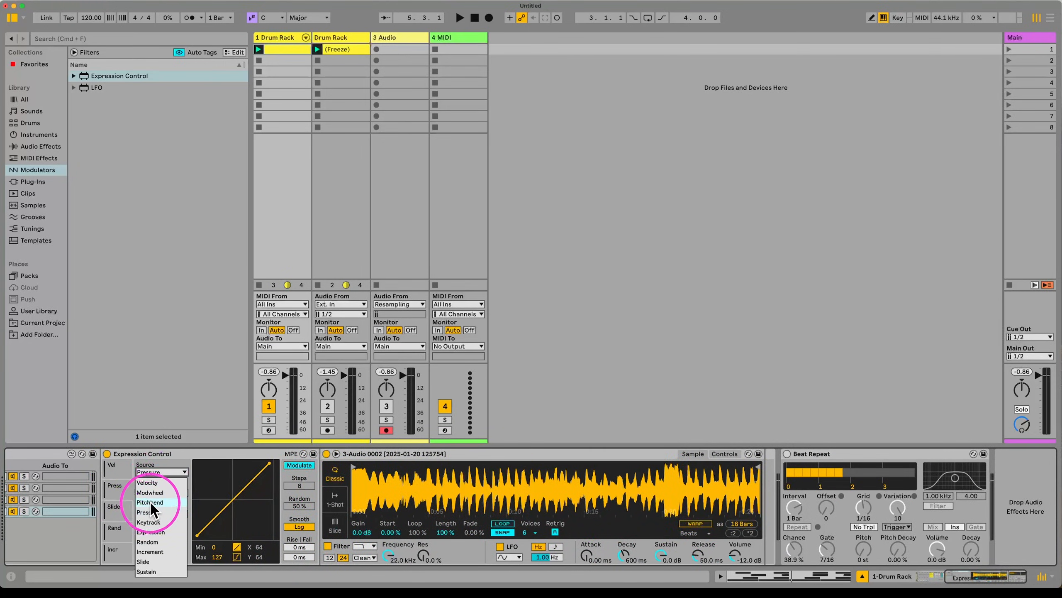
pyautogui.click(160, 541)
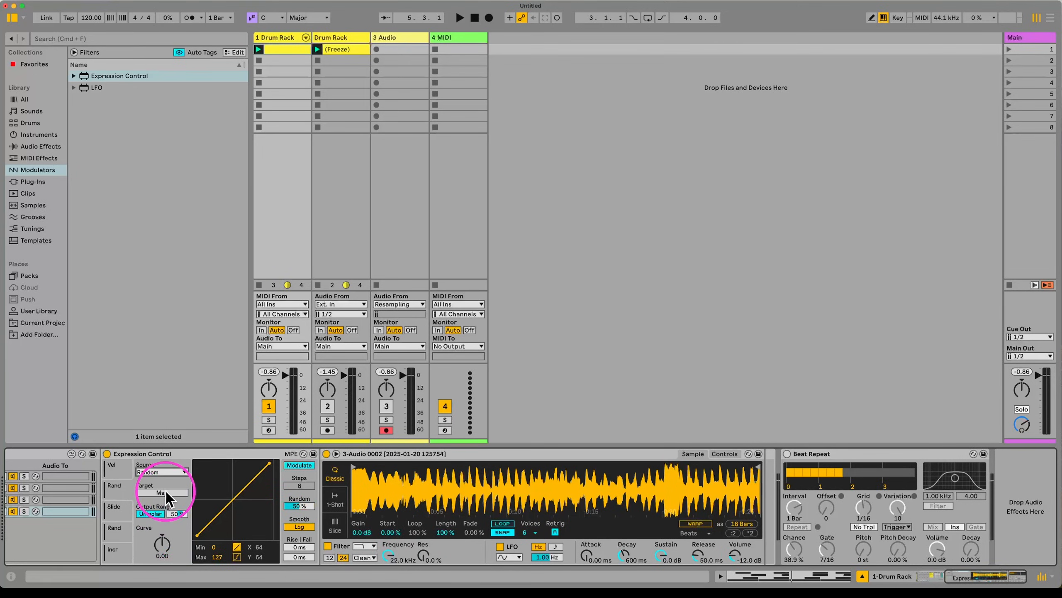
# Step: Map the Random modulation to Simpler's Transpose and raise the Fall time for smoother changes
pyautogui.click(388, 532)
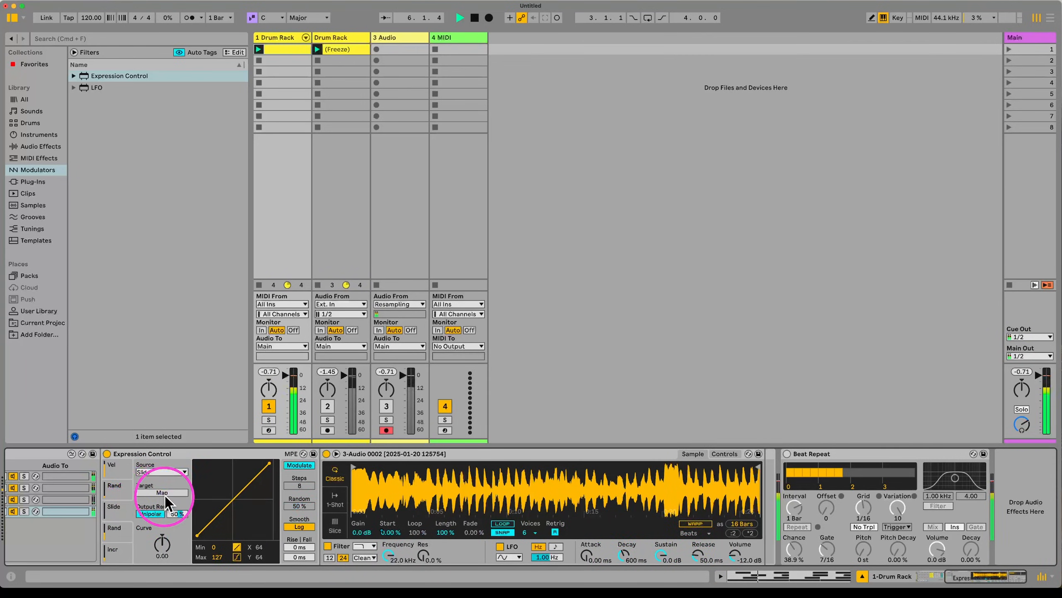
pyautogui.click(176, 471)
pyautogui.click(158, 539)
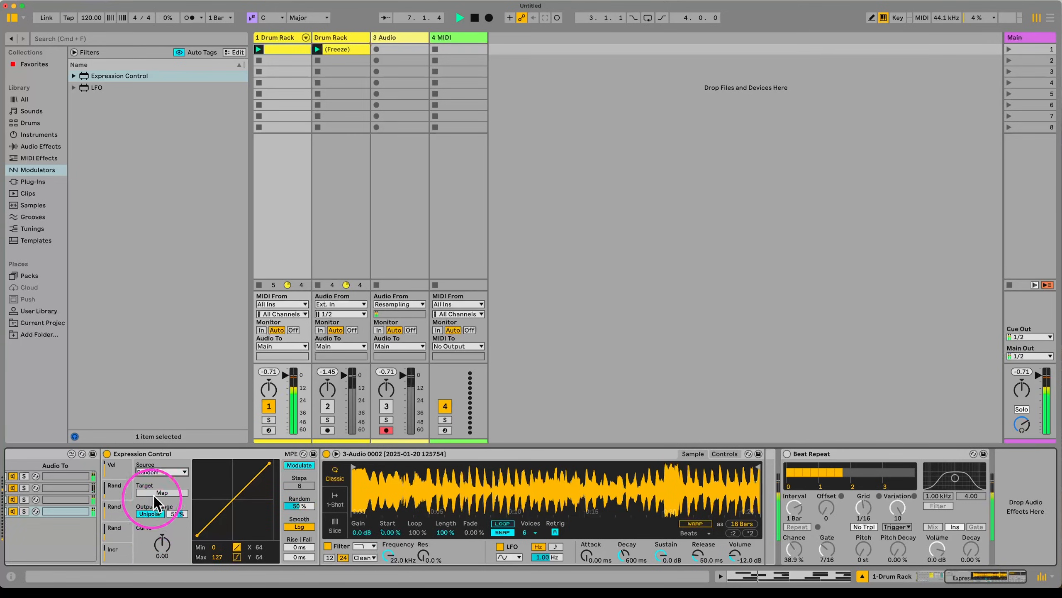
pyautogui.click(724, 453)
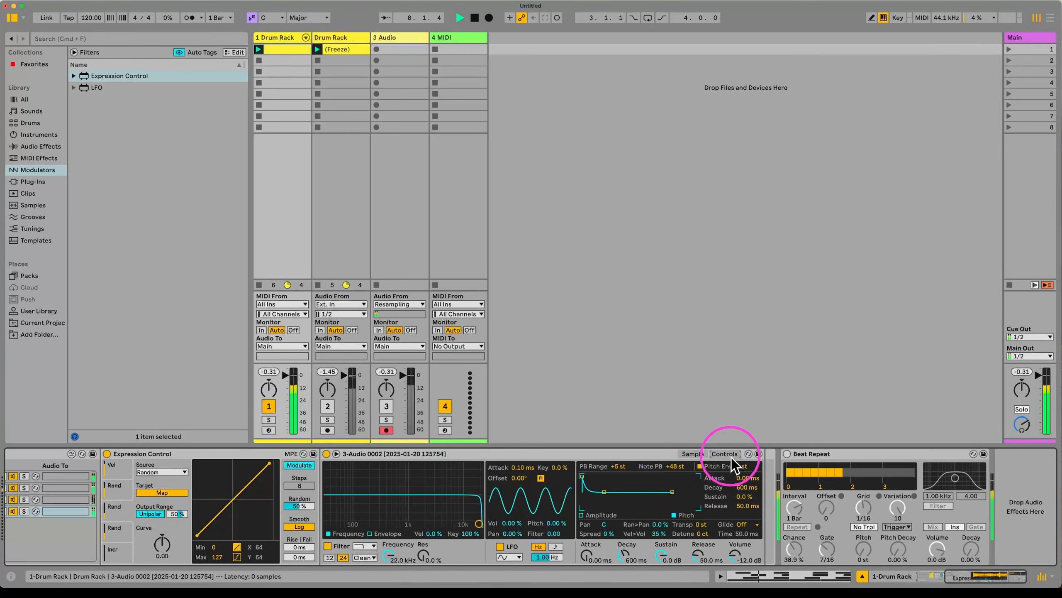
pyautogui.click(700, 524)
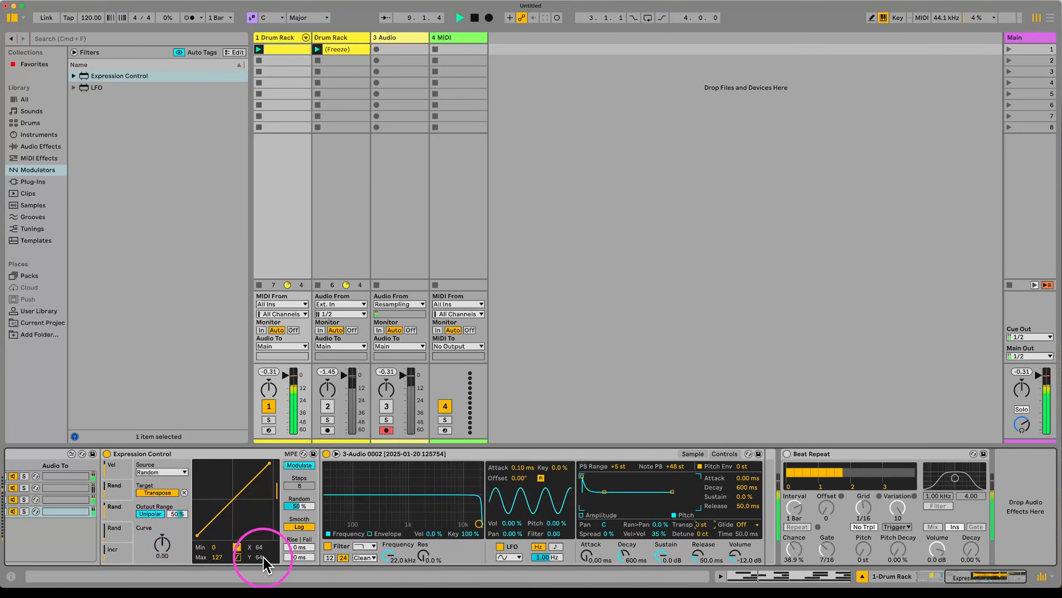
pyautogui.moveTo(299, 557); pyautogui.dragTo(310, 531)
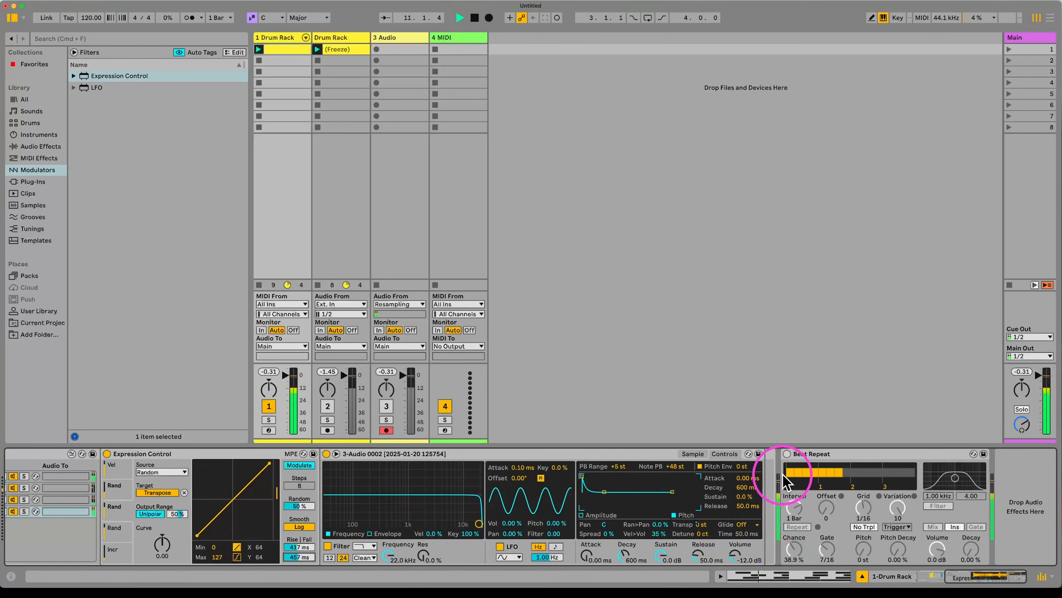
pyautogui.hscroll(-10, 481, 529)
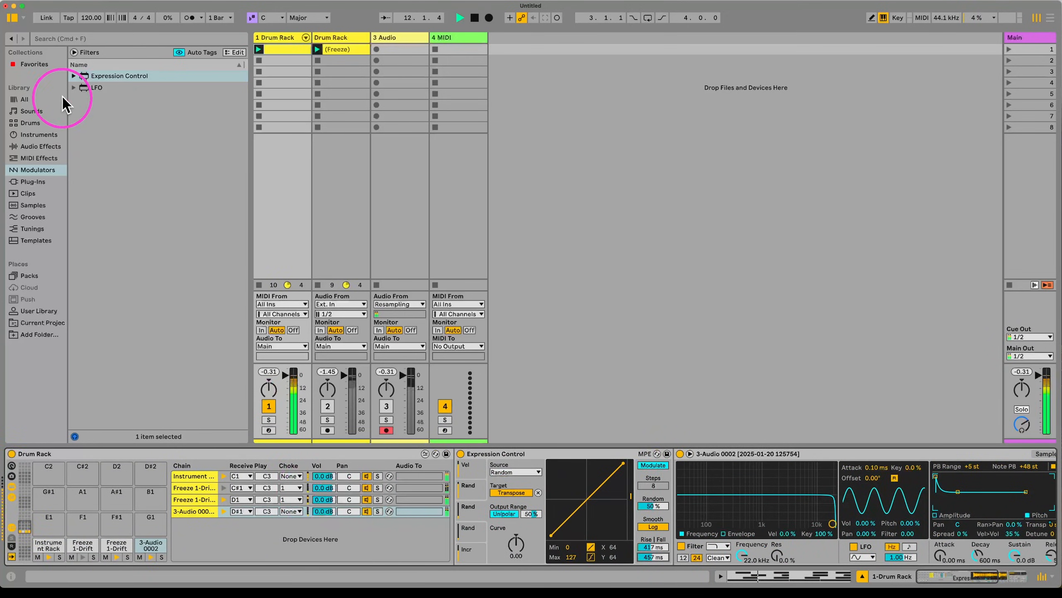
# Step: Lower the song tempo to 114 BPM and stop playback
pyautogui.moveTo(91, 21); pyautogui.dragTo(92, 37)
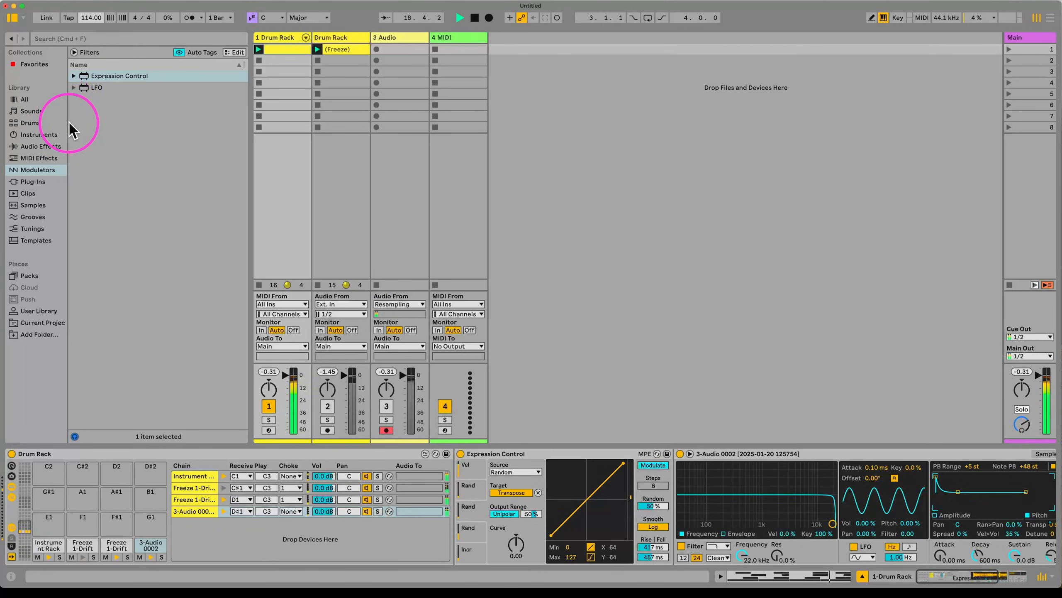
pyautogui.press('space')
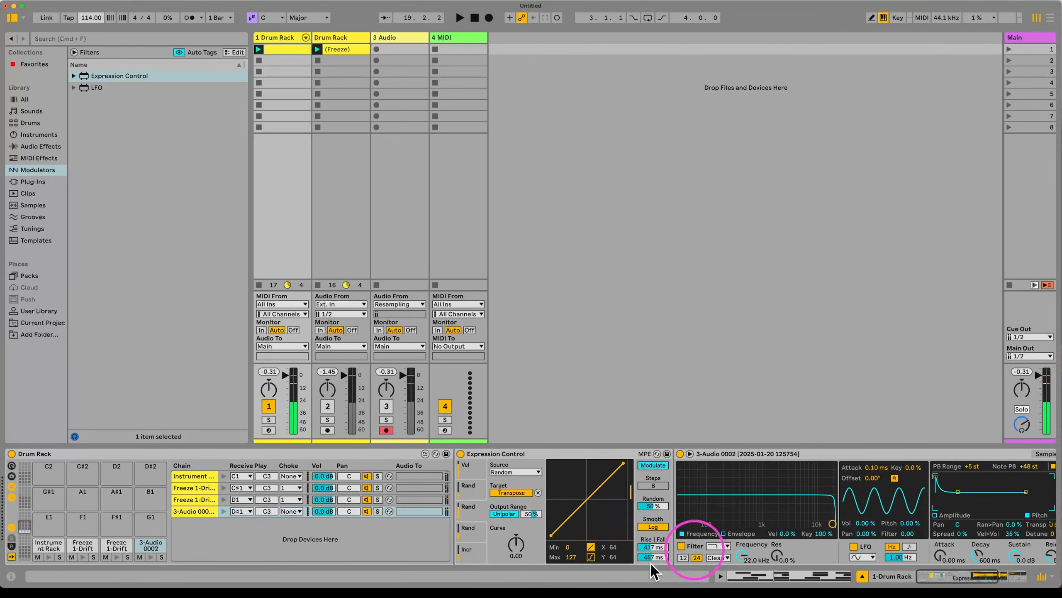
pyautogui.hscroll(5, 732, 511)
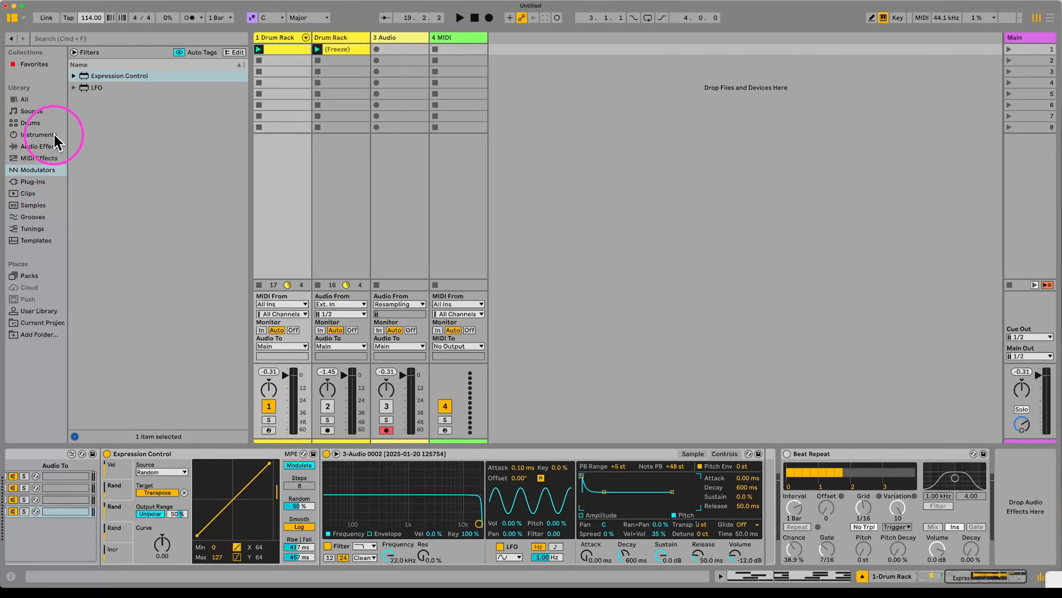
# Step: Insert a Saturator before Beat Repeat in Analog Clip mode, with 36 dB Drive and -12 dB Output
pyautogui.click(42, 146)
pyautogui.click(105, 319)
pyautogui.moveTo(108, 322); pyautogui.dragTo(803, 527)
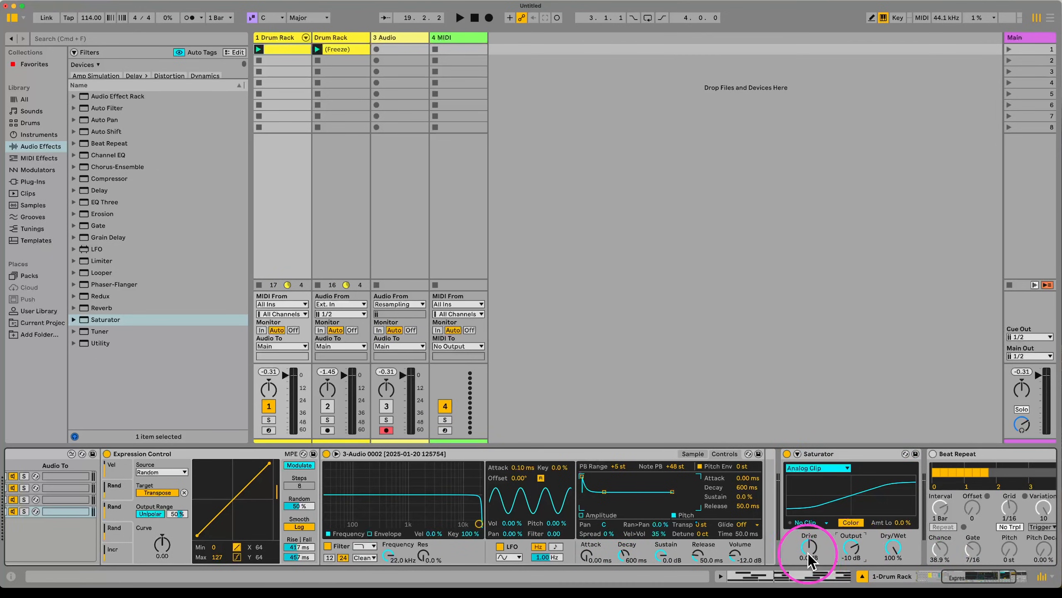
pyautogui.moveTo(809, 548); pyautogui.dragTo(808, 535)
pyautogui.press('space')
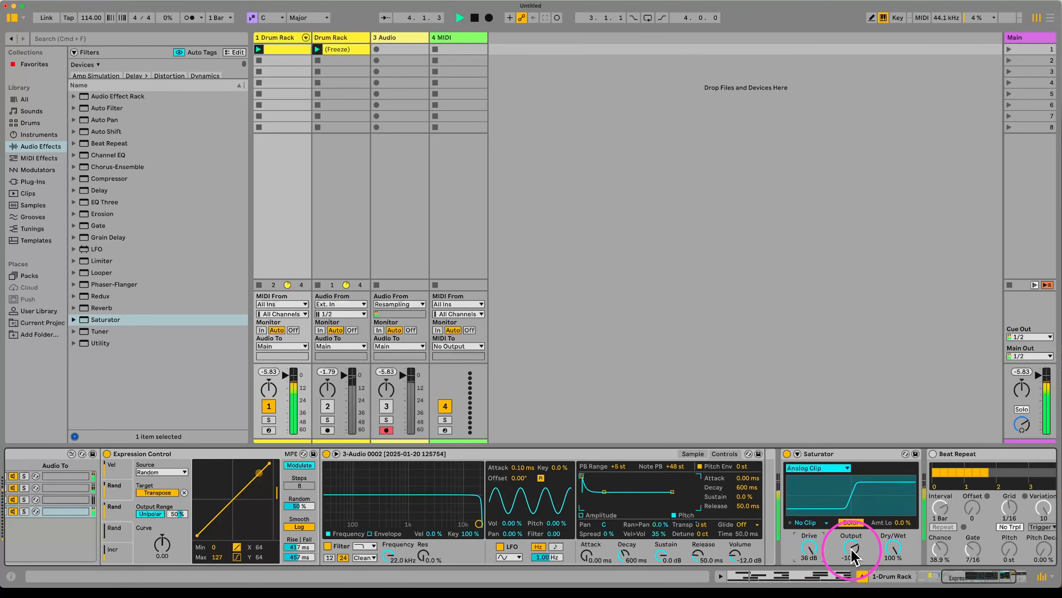
pyautogui.click(829, 465)
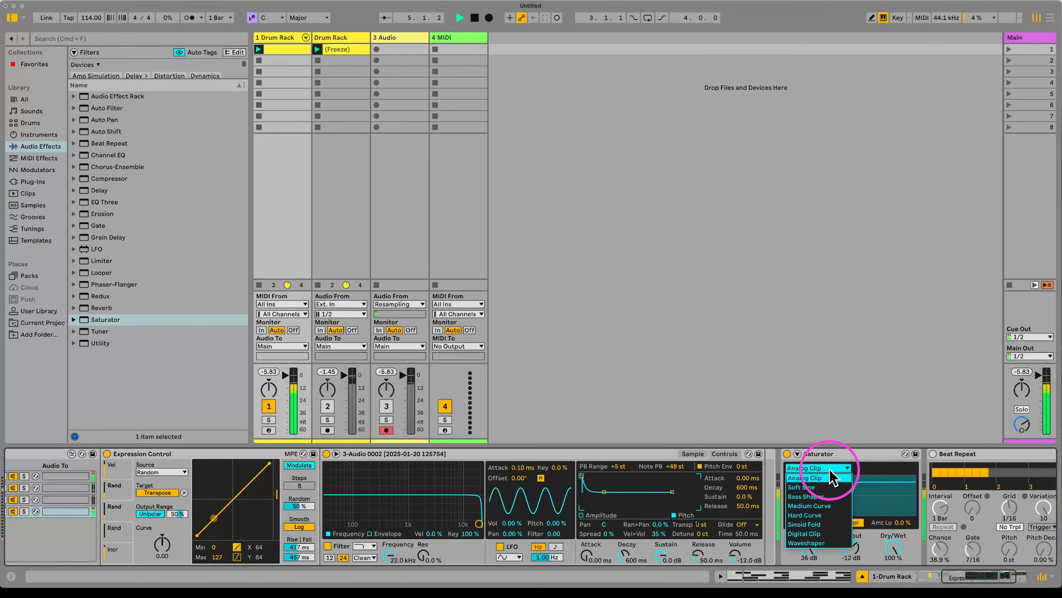
pyautogui.click(293, 28)
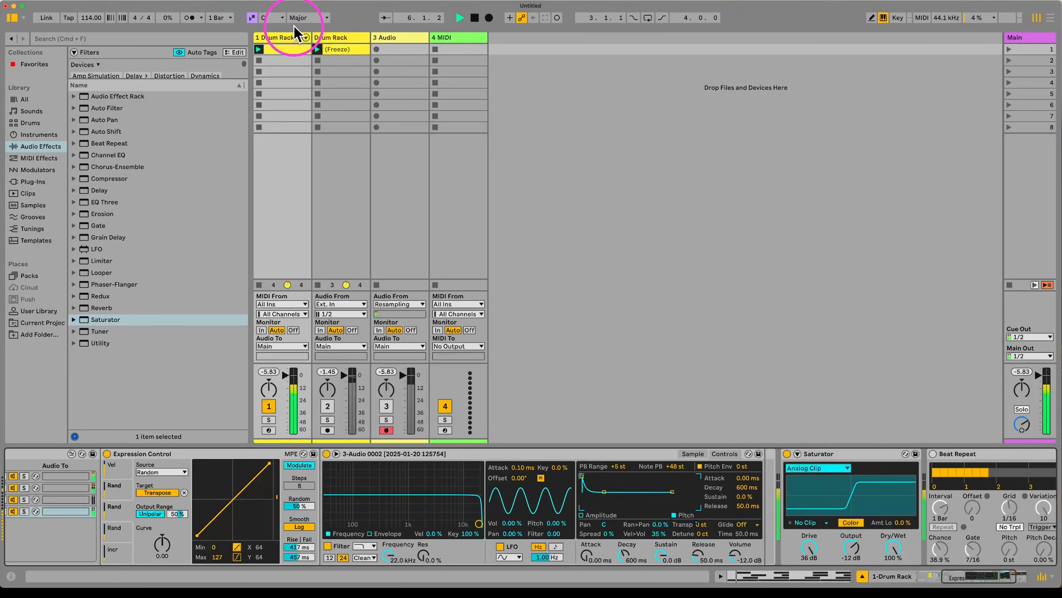
pyautogui.click(293, 63)
# Step: Stop playback and inspect the Drum Rack's pads and chains, ending on the Instrument Rack chain
pyautogui.press('space')
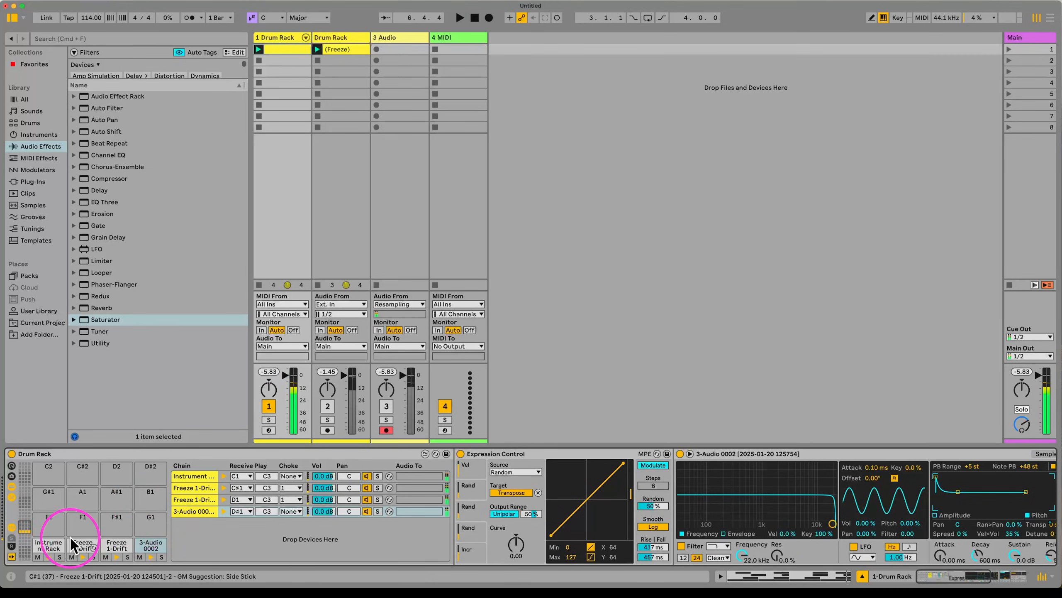
pyautogui.click(47, 541)
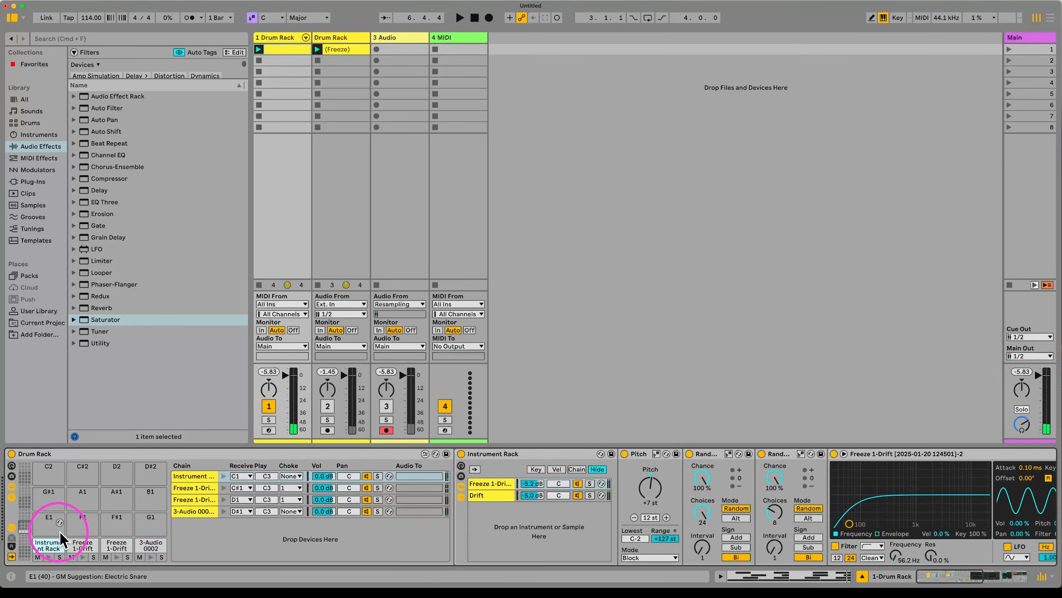
pyautogui.click(77, 538)
pyautogui.click(31, 538)
pyautogui.click(42, 541)
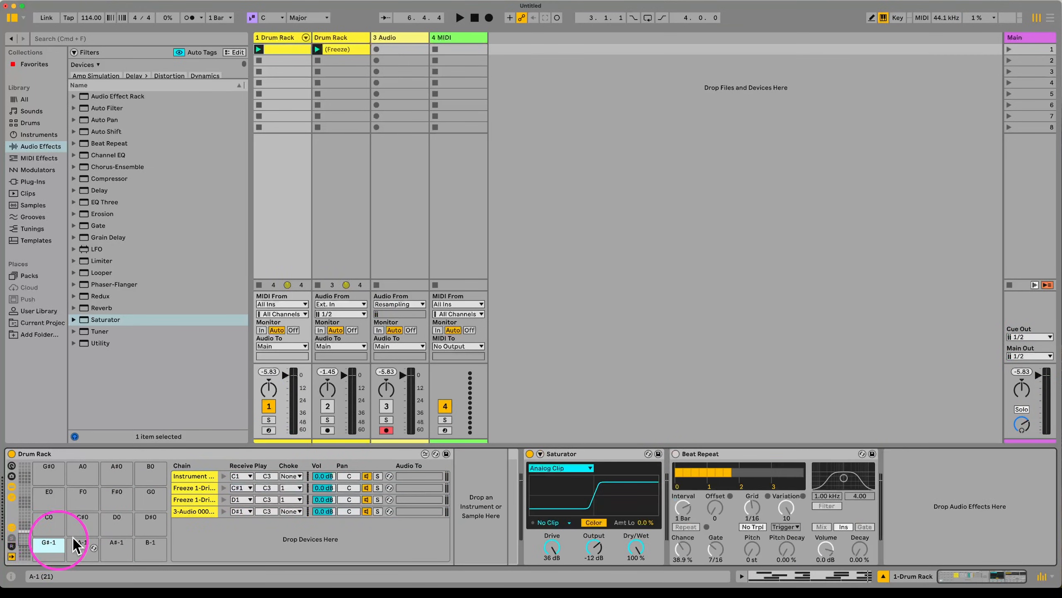
pyautogui.click(184, 487)
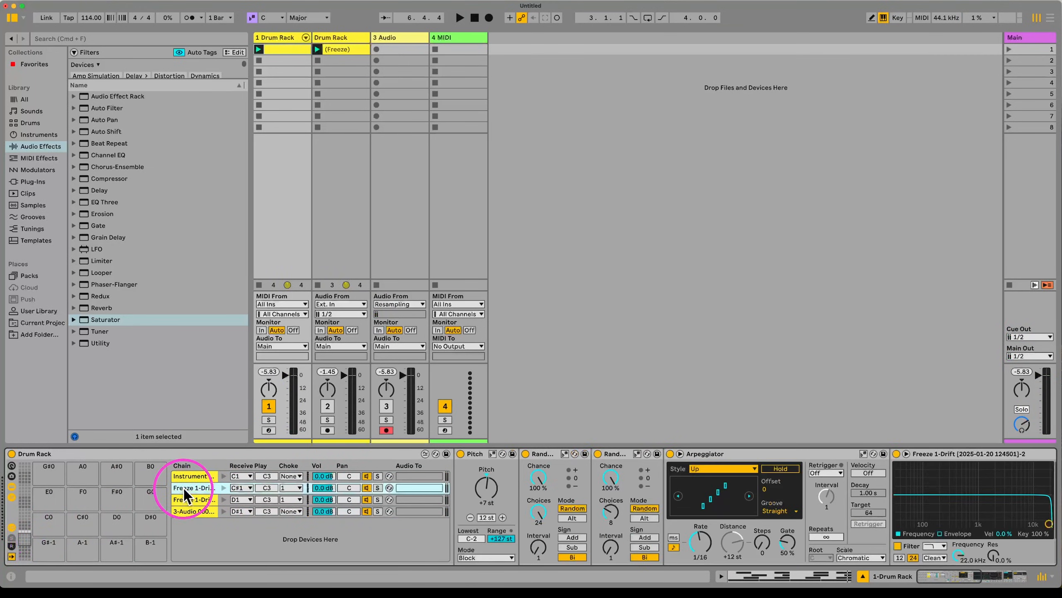
pyautogui.click(205, 499)
pyautogui.click(202, 511)
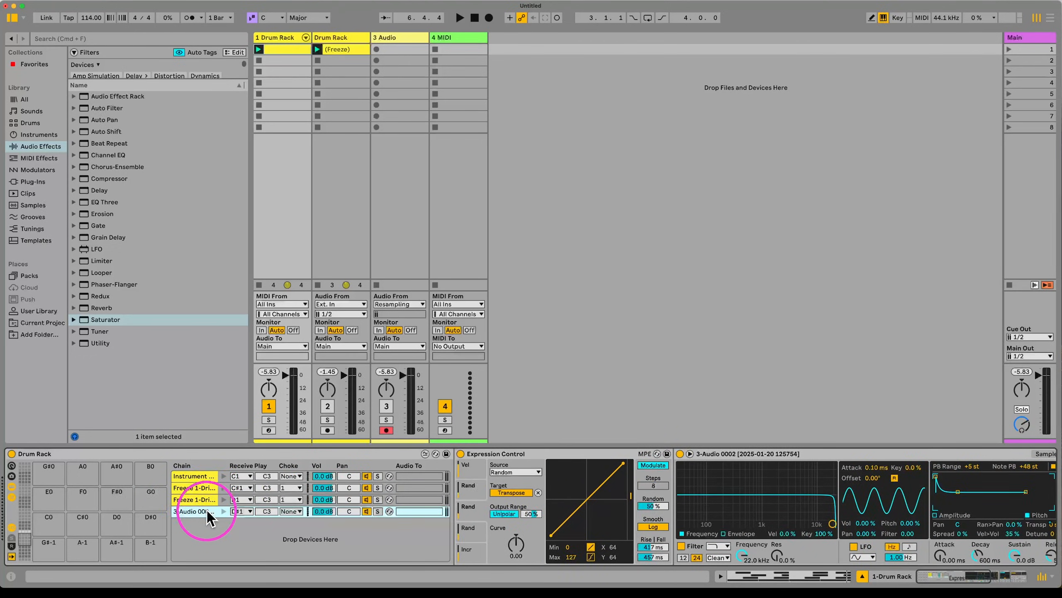
pyautogui.click(193, 476)
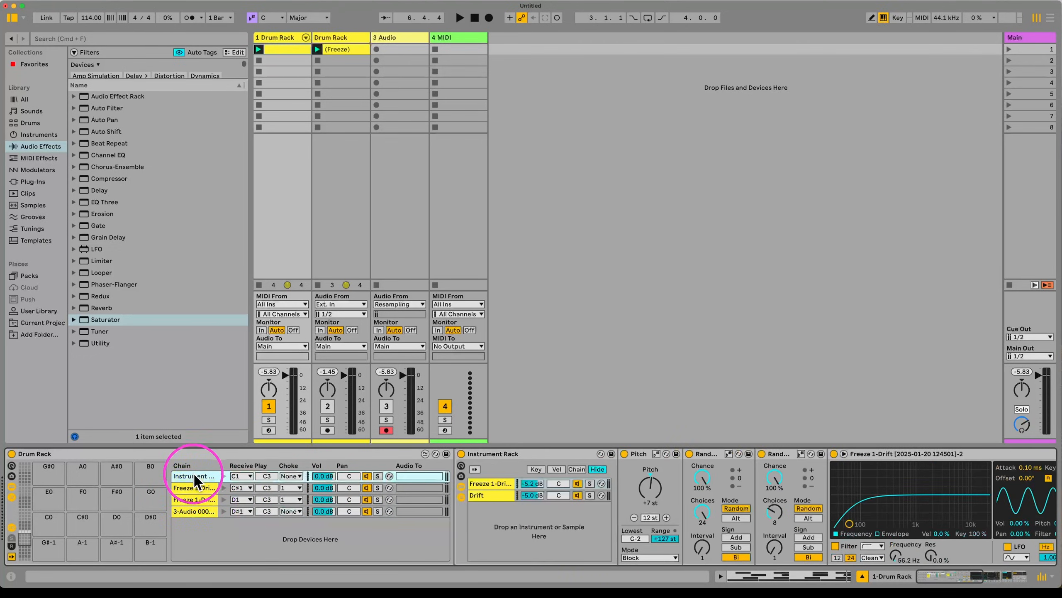
# Step: Switch off the Freeze 1-Drift and Drift devices and restart playback
pyautogui.click(833, 453)
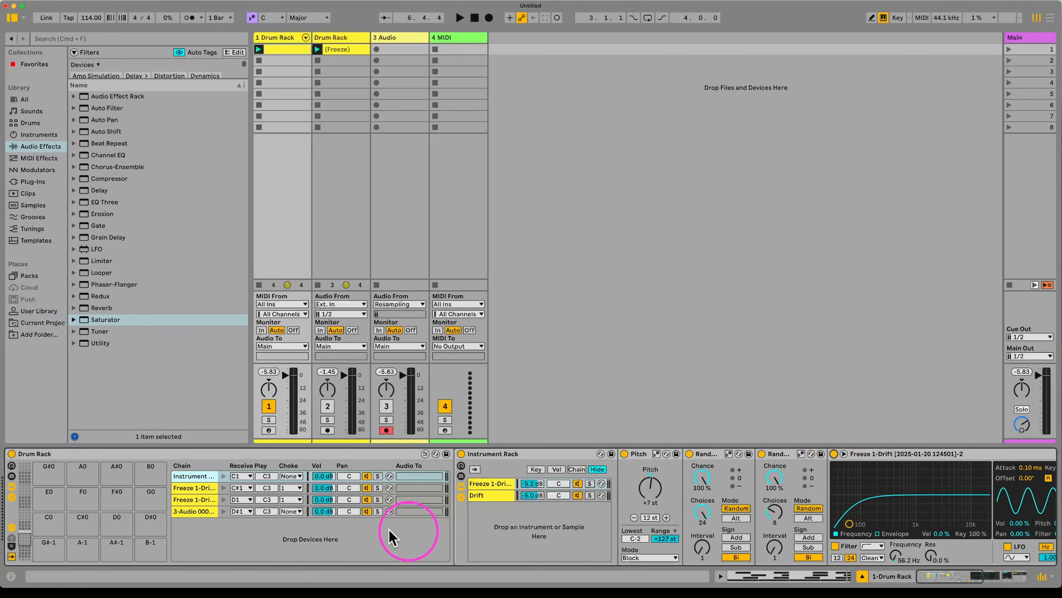
pyautogui.click(481, 495)
pyautogui.click(625, 454)
pyautogui.press('space')
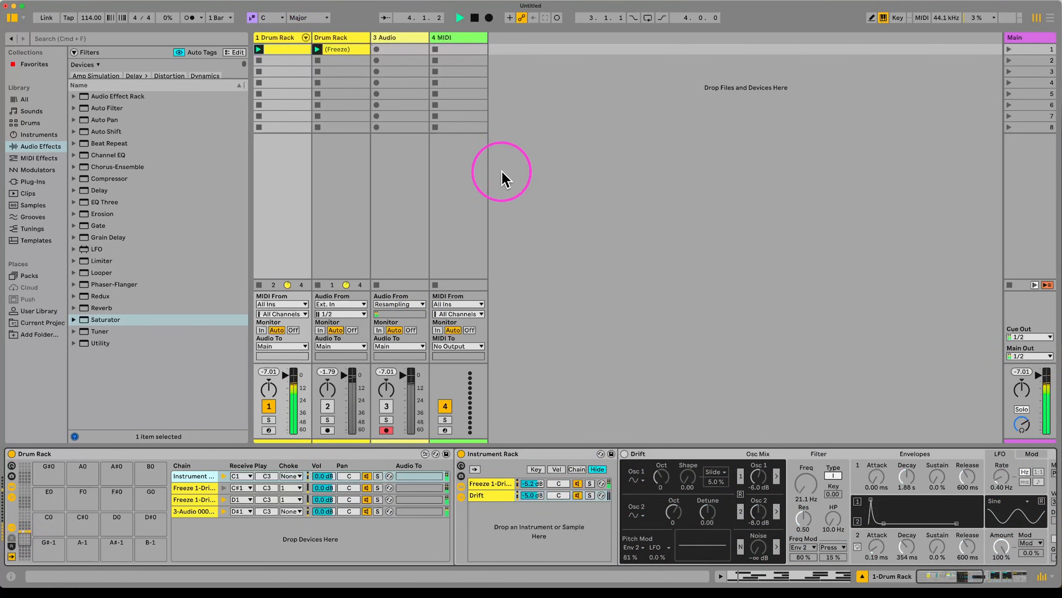
# Step: Fold the Instrument Rack into a narrow strip and lower the tempo from 114 to 104 BPM
pyautogui.click(325, 38)
pyautogui.click(280, 37)
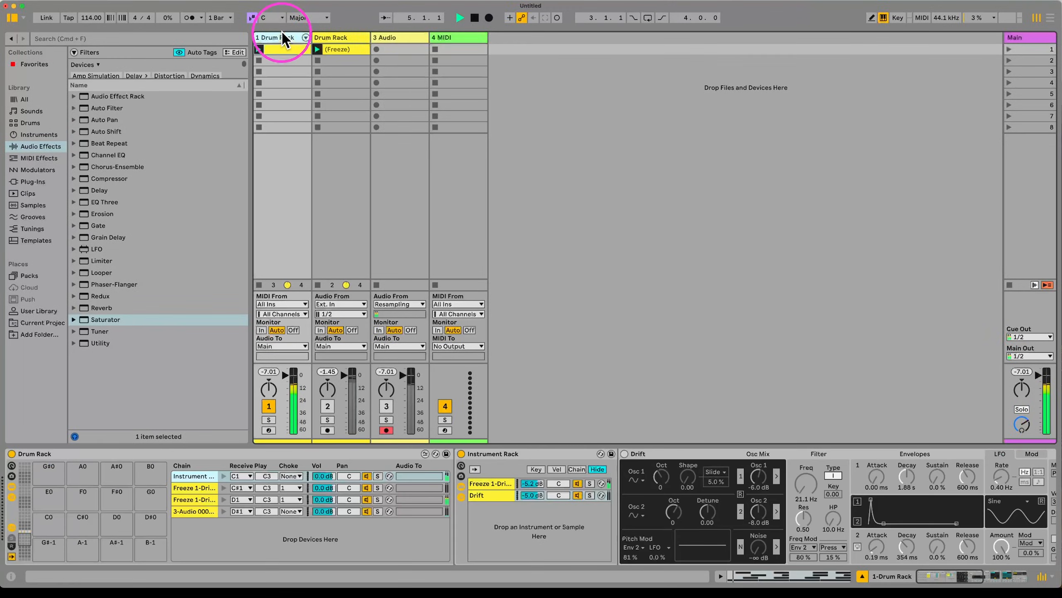
pyautogui.hscroll(10, 688, 503)
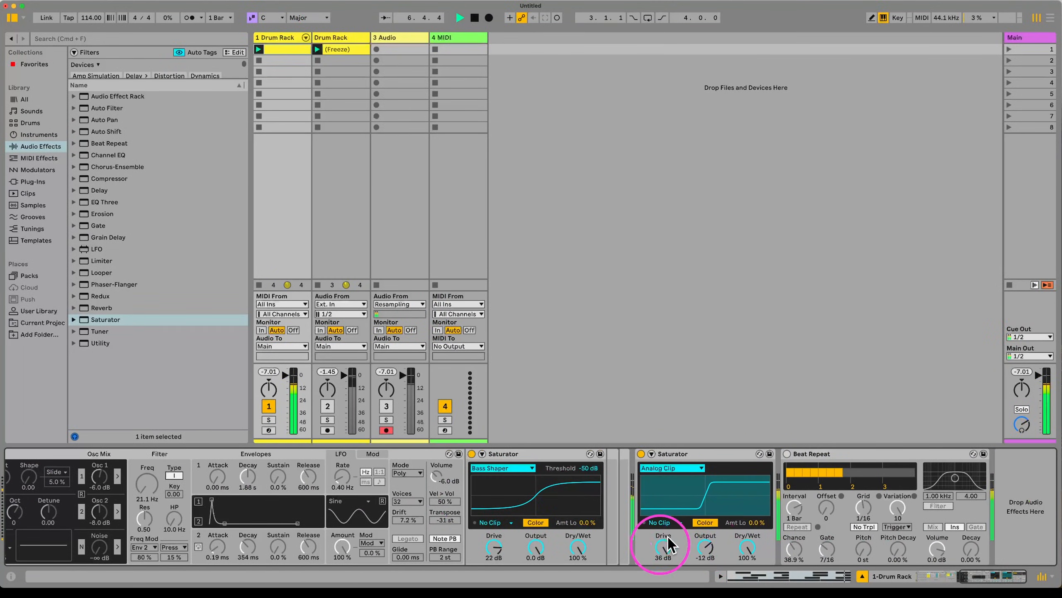
pyautogui.hscroll(-5, 576, 510)
pyautogui.hscroll(-9, 575, 510)
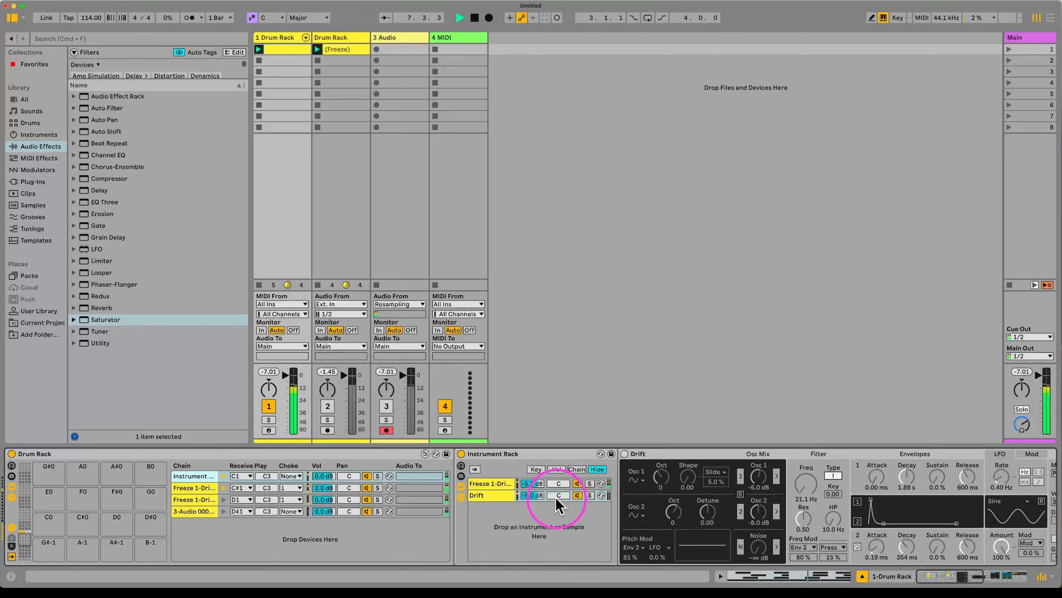
pyautogui.doubleClick(485, 454)
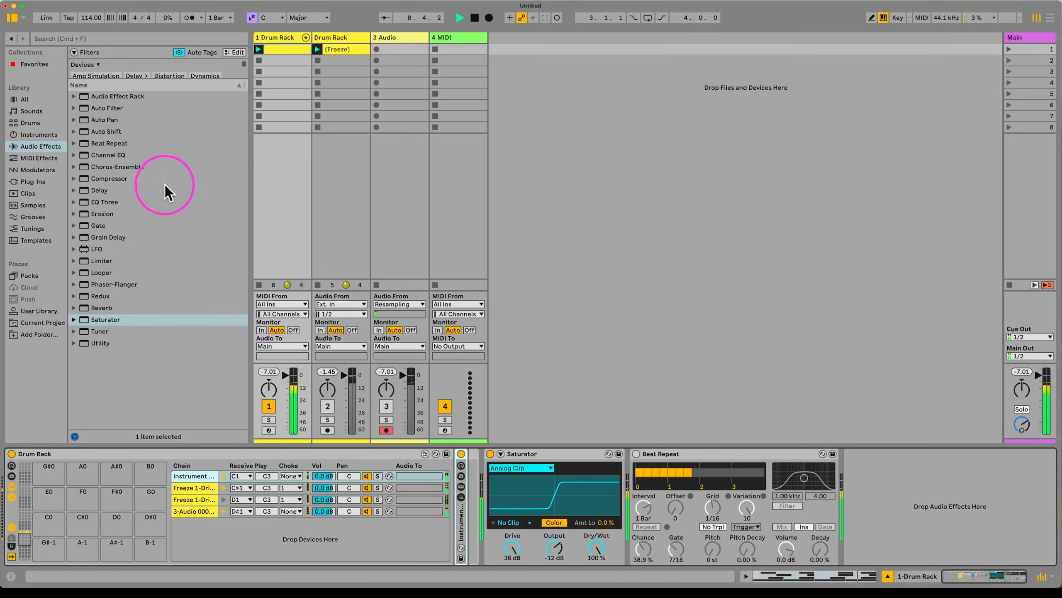
pyautogui.moveTo(84, 17); pyautogui.dragTo(81, 18)
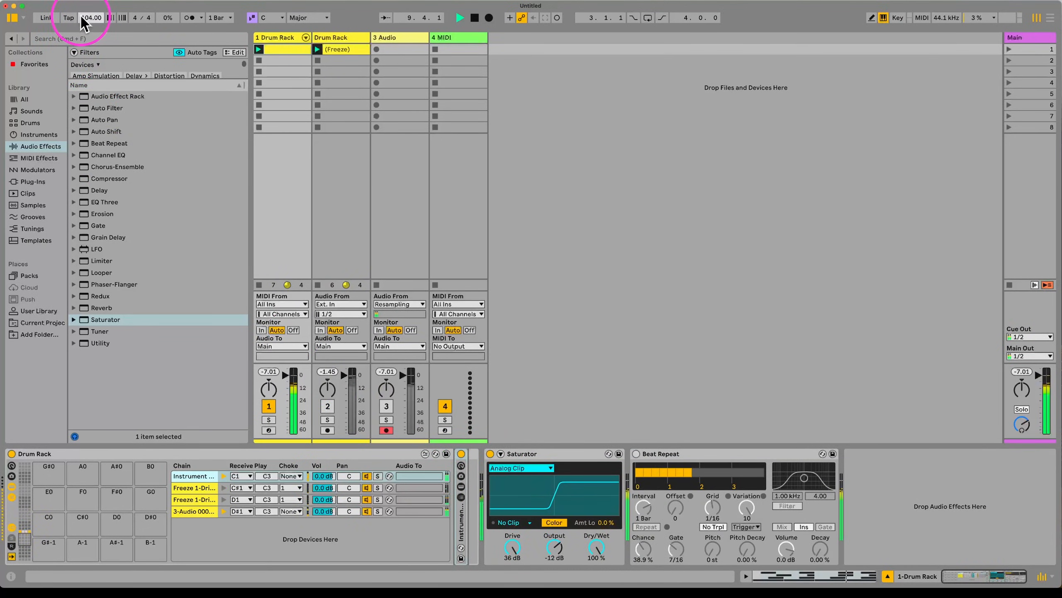
# Step: Unfold the Instrument Rack again and select its Drift chain
pyautogui.click(24, 528)
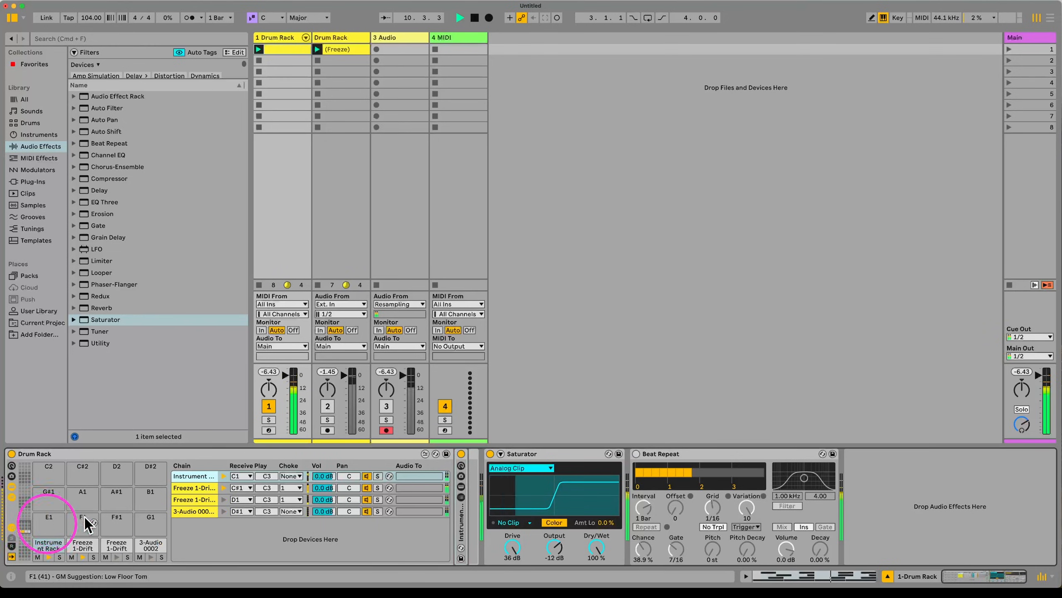
pyautogui.doubleClick(192, 476)
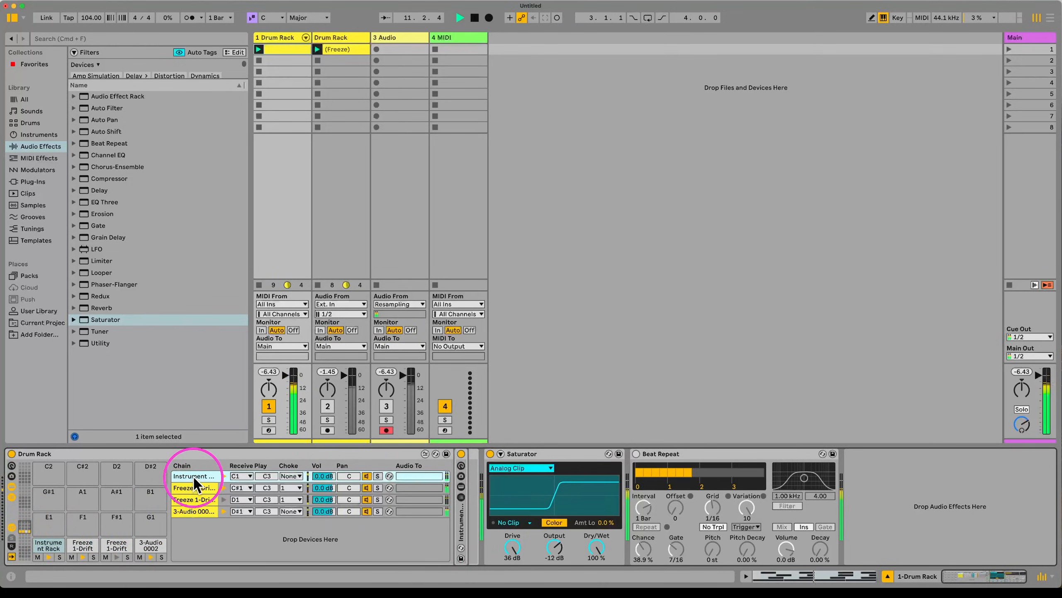
pyautogui.doubleClick(192, 476)
pyautogui.doubleClick(461, 523)
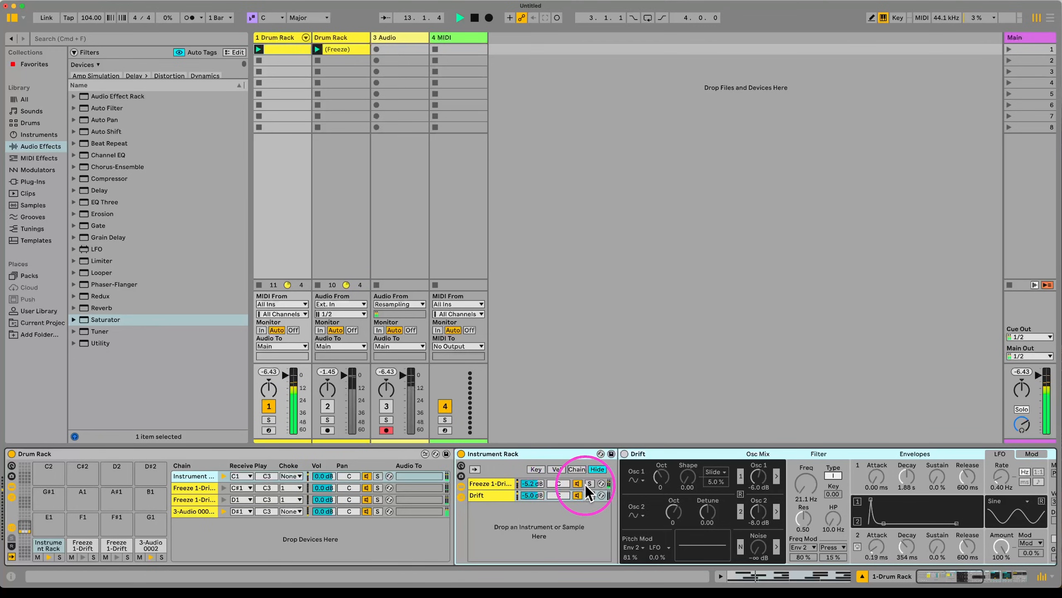
pyautogui.click(500, 483)
pyautogui.click(492, 494)
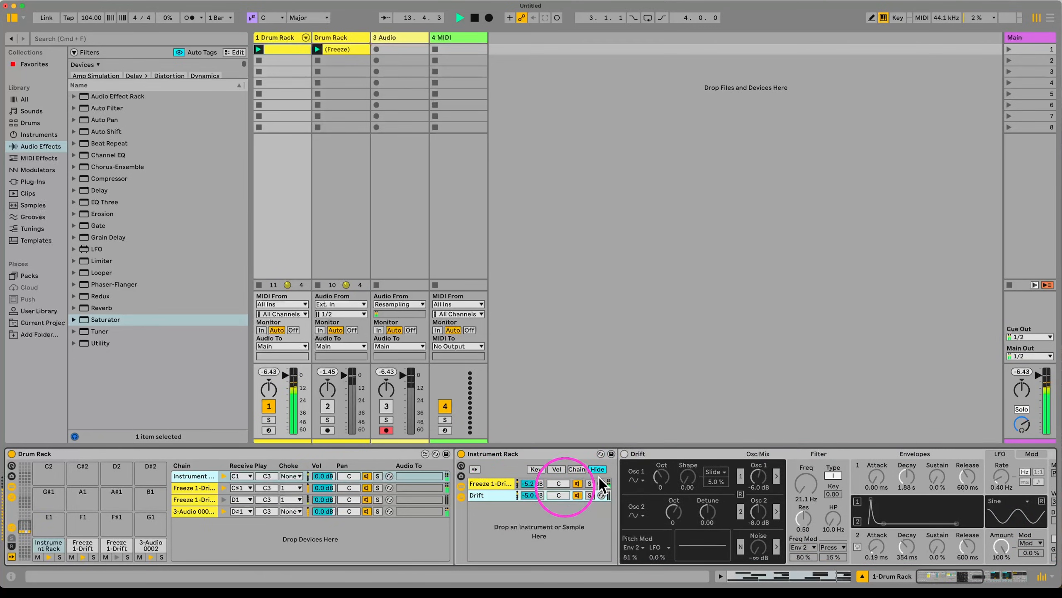
# Step: Turn Drift back on, with Envelope 1 Decay at 2.56 s and Envelope 2 Decay at 539 ms
pyautogui.click(625, 454)
pyautogui.hscroll(4, 571, 500)
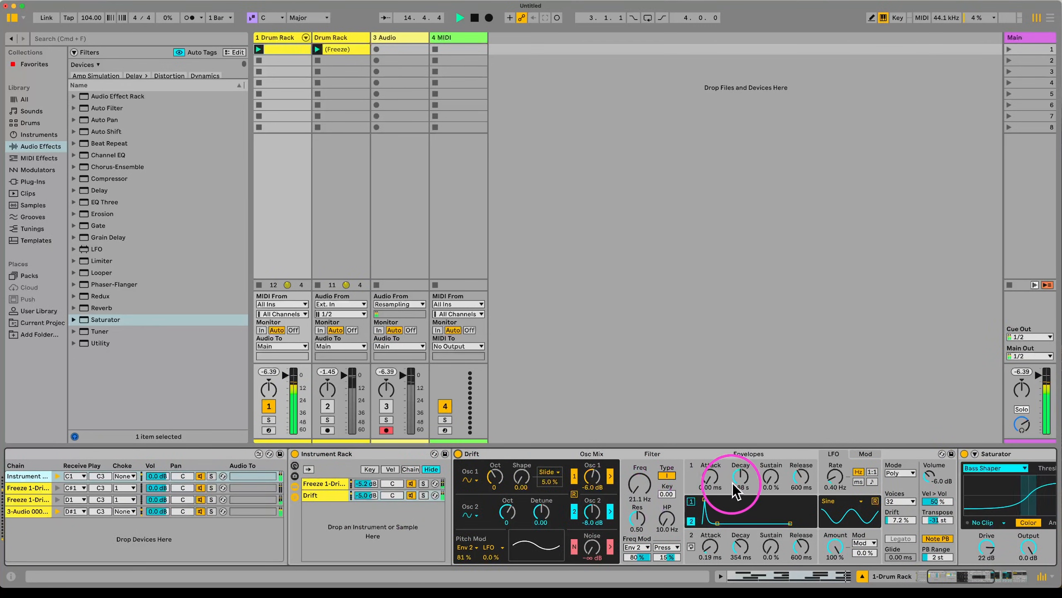
pyautogui.moveTo(738, 488); pyautogui.dragTo(740, 482)
pyautogui.moveTo(737, 537); pyautogui.dragTo(700, 562)
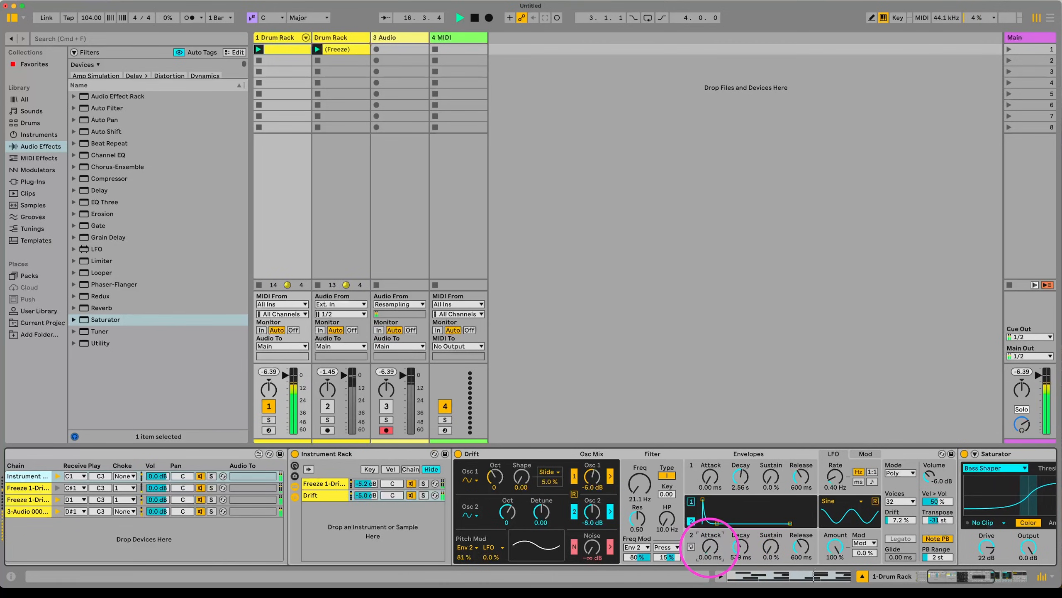
# Step: Lower the tempo to 91 BPM and stop playback
pyautogui.moveTo(90, 16); pyautogui.dragTo(90, 20)
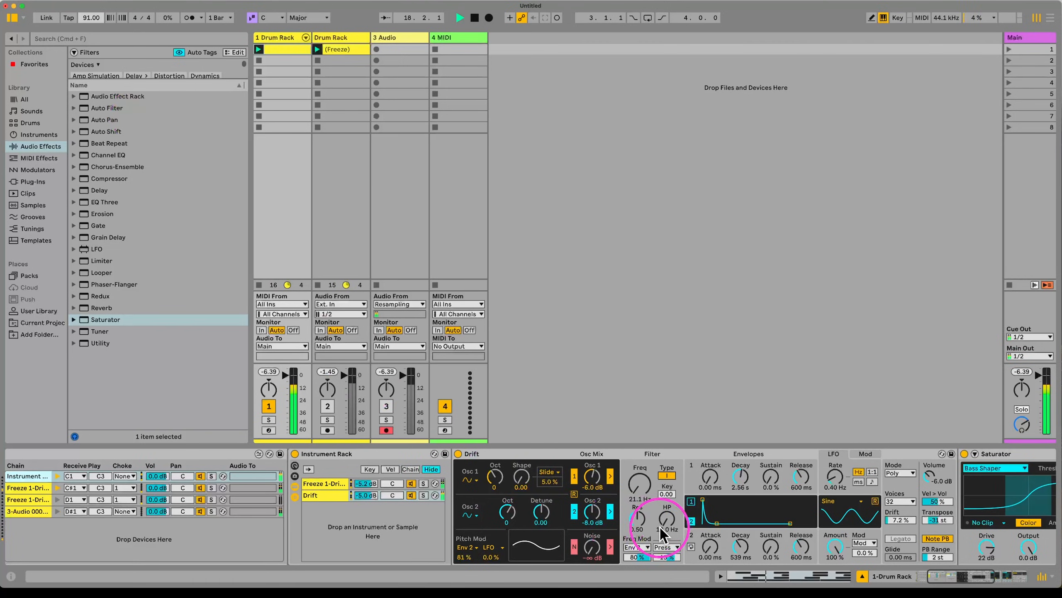
pyautogui.hscroll(3, 658, 523)
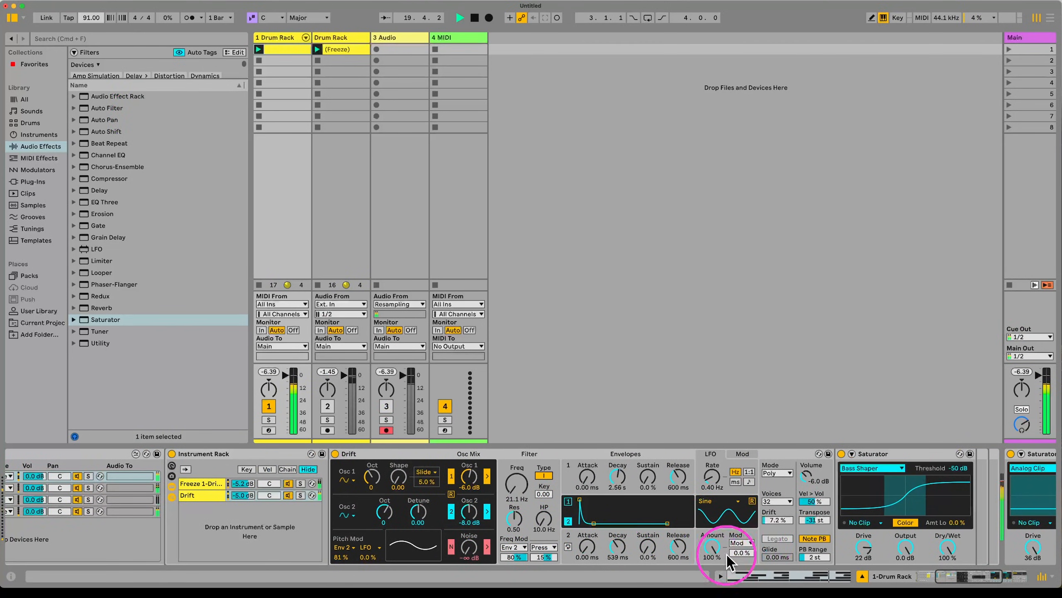
pyautogui.hscroll(-7, 627, 544)
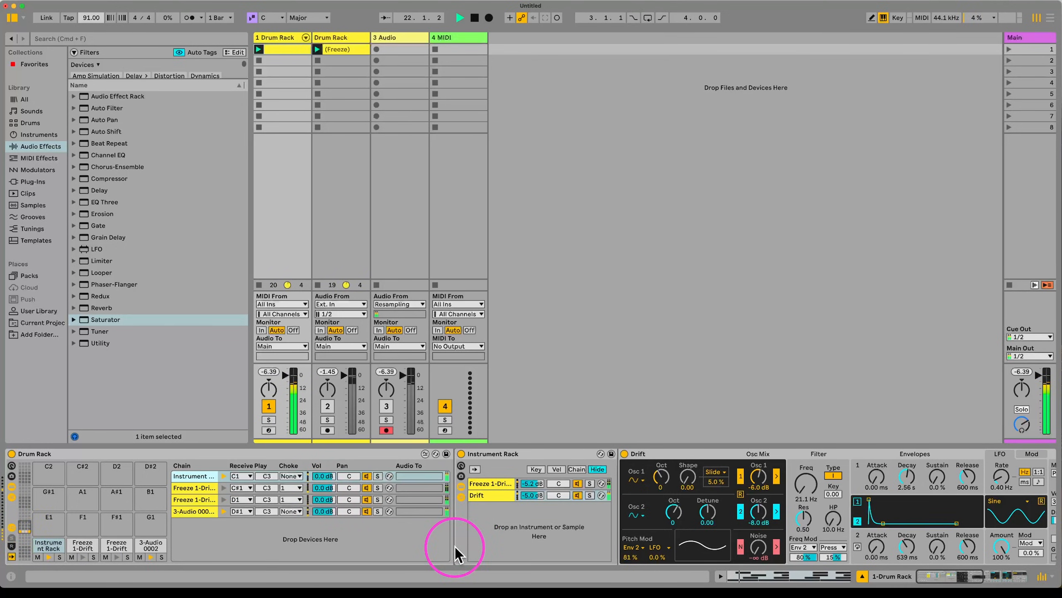
pyautogui.press('space')
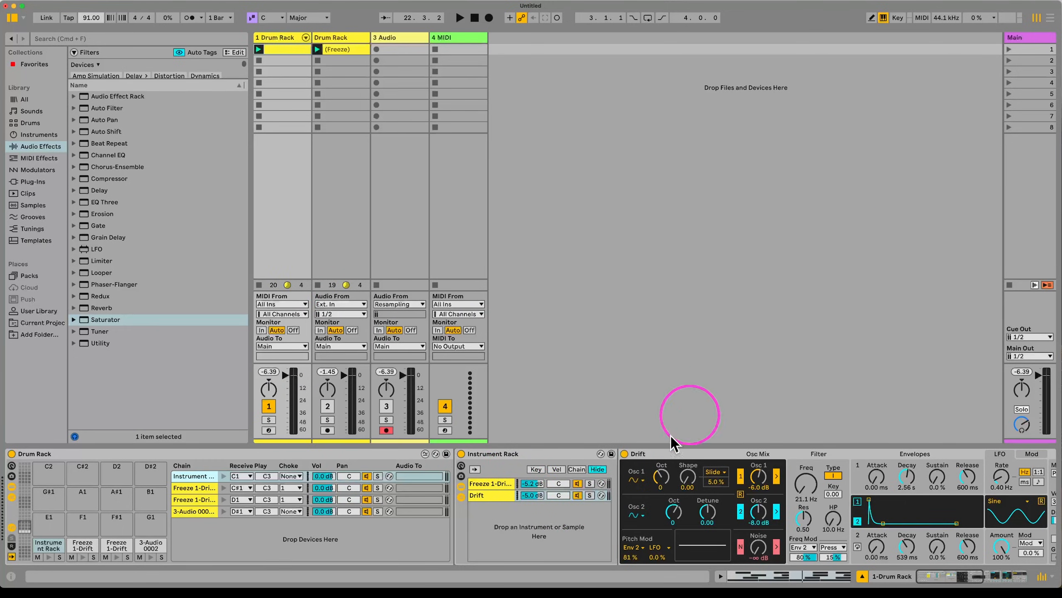
# Step: Fold the Instrument Rack so the Saturator and Beat Repeat are visible, and select the Saturator
pyautogui.doubleClick(541, 453)
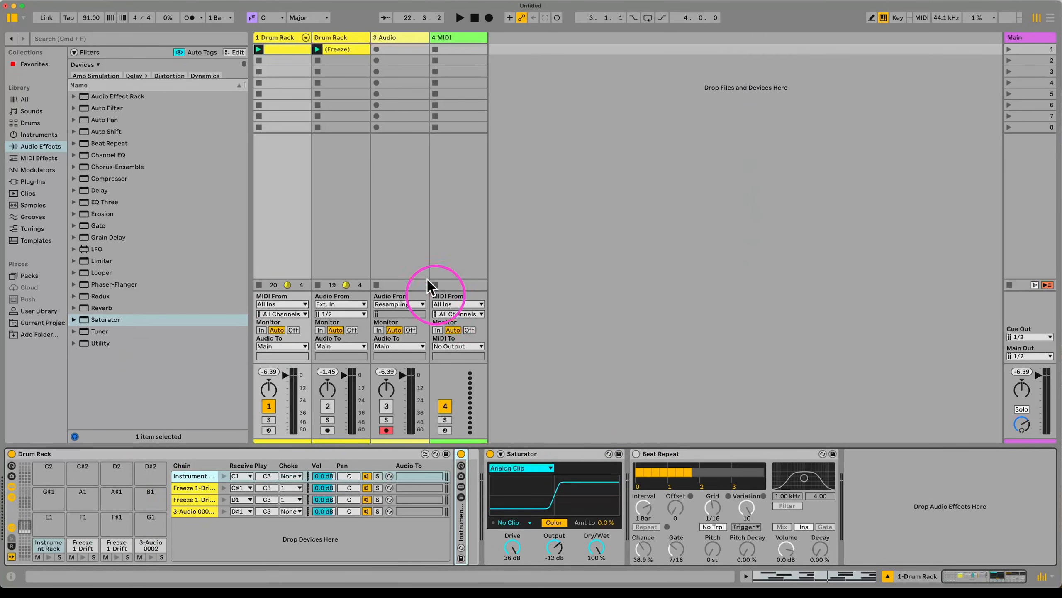
pyautogui.click(537, 453)
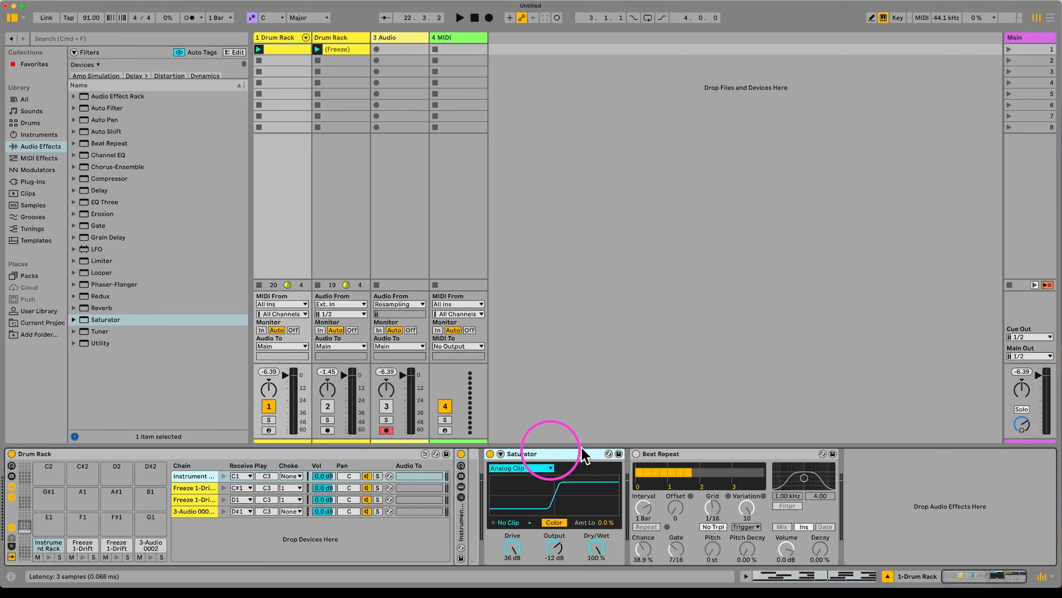